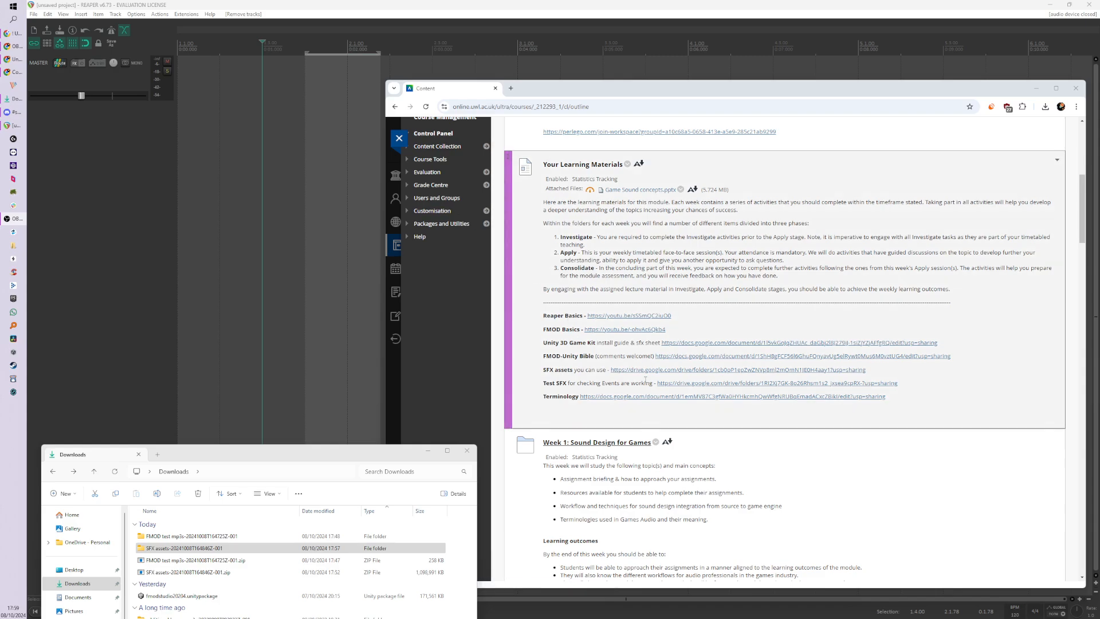
Step: Review the Your Learning Materials links on the course page, highlighting the SFX assets and Test SFX entries
{"action": "scroll", "coordinate": [566, 292], "scroll_direction": "up", "scroll_amount": 2}
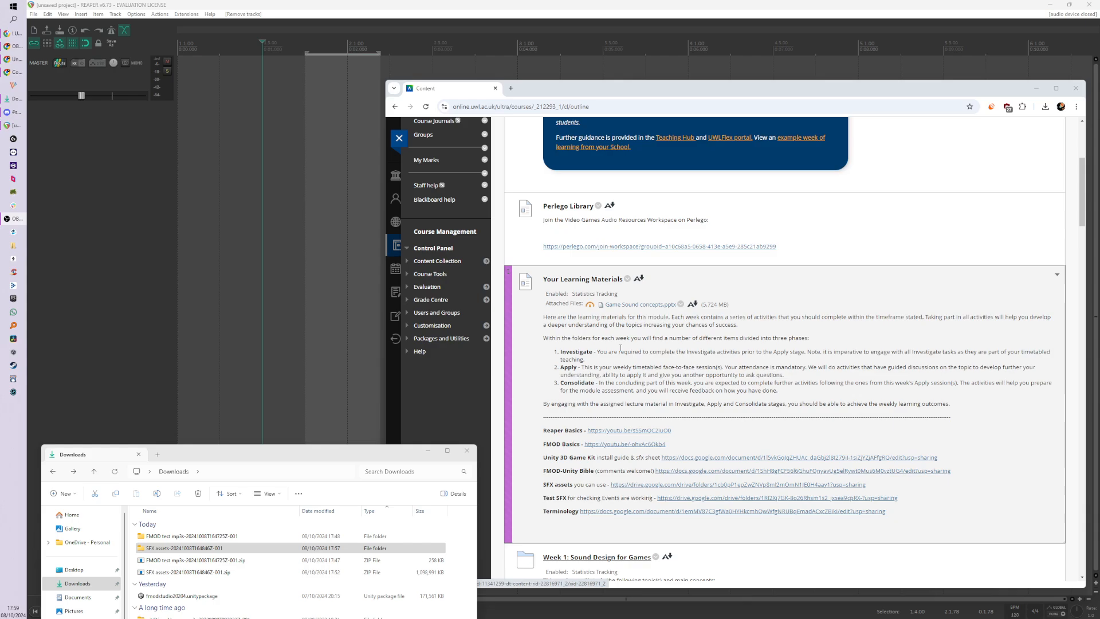
{"action": "scroll", "coordinate": [626, 442], "scroll_direction": "down", "scroll_amount": 4}
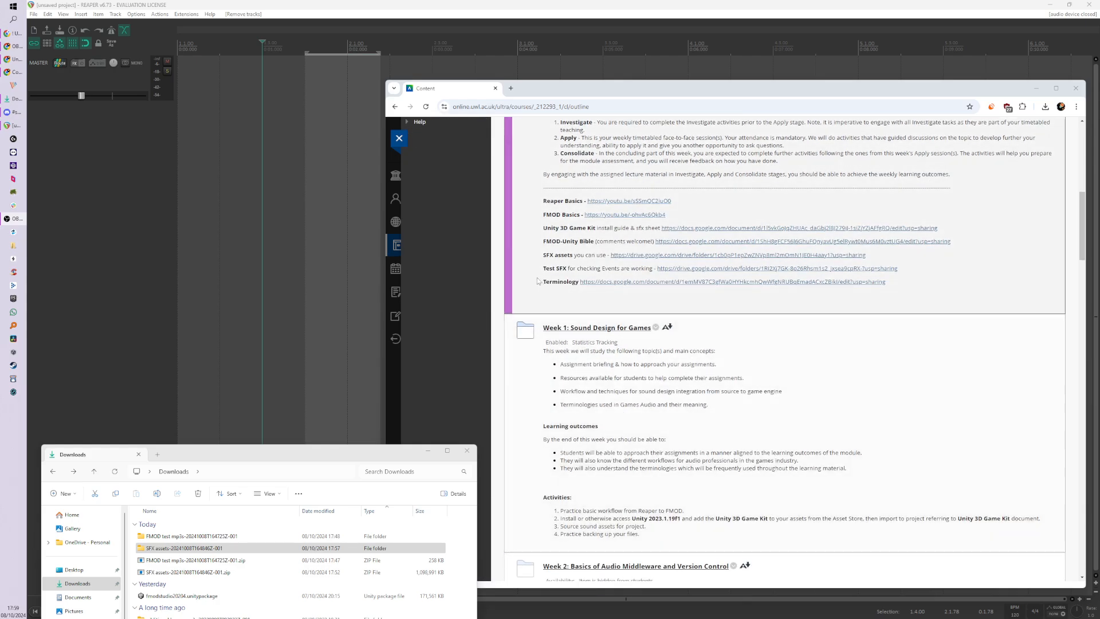
{"action": "left_click_drag", "start_coordinate": [543, 256], "coordinate": [608, 256]}
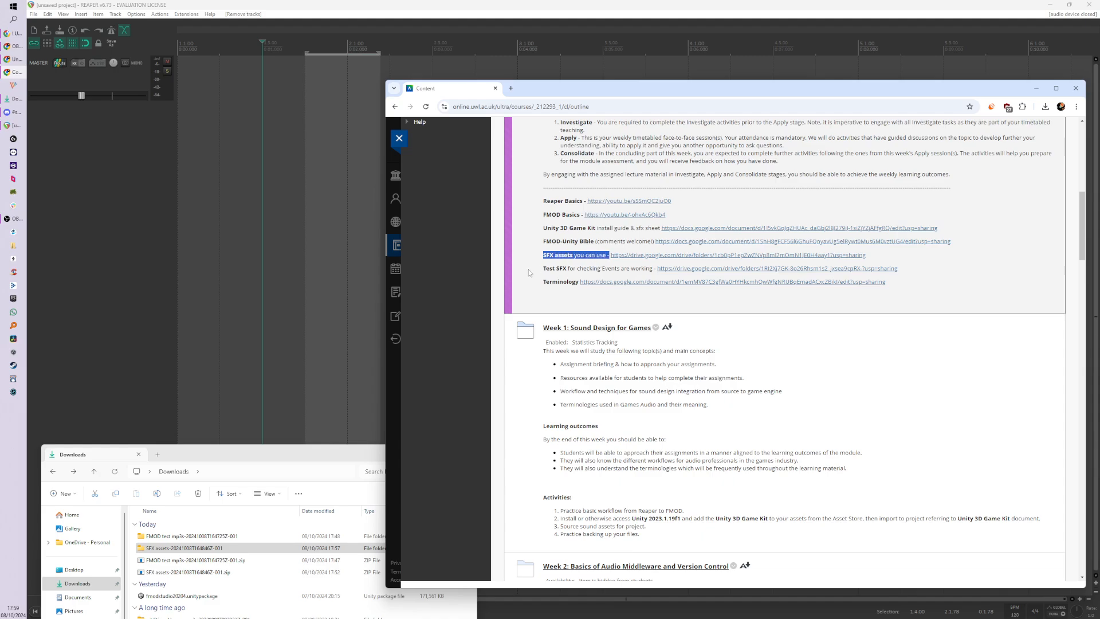
{"action": "left_click_drag", "start_coordinate": [536, 269], "coordinate": [657, 271]}
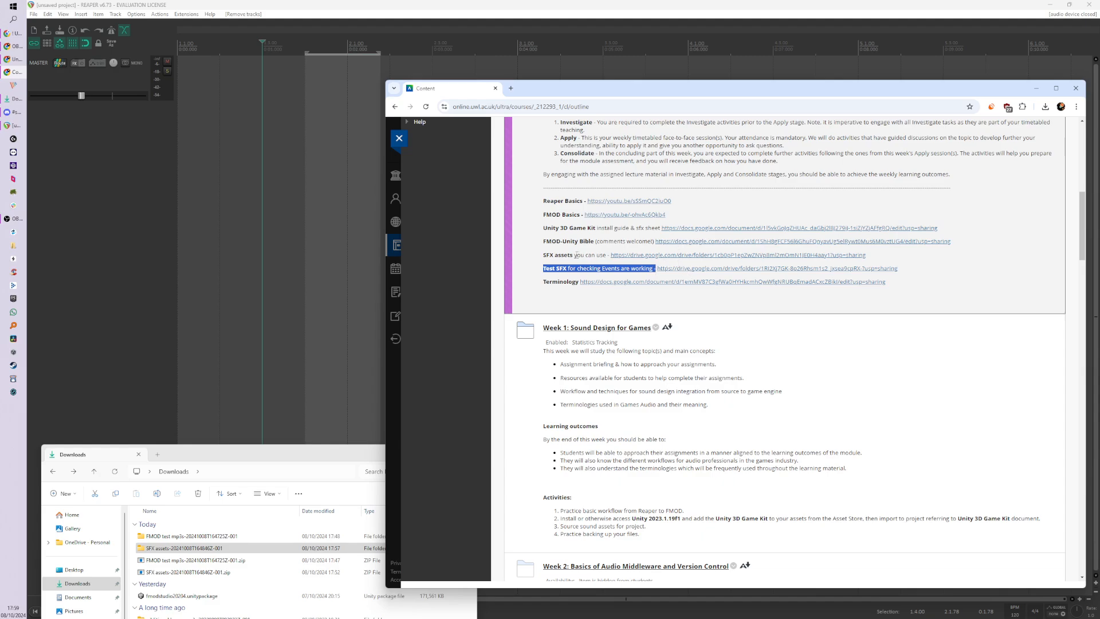
{"action": "left_click", "coordinate": [578, 256]}
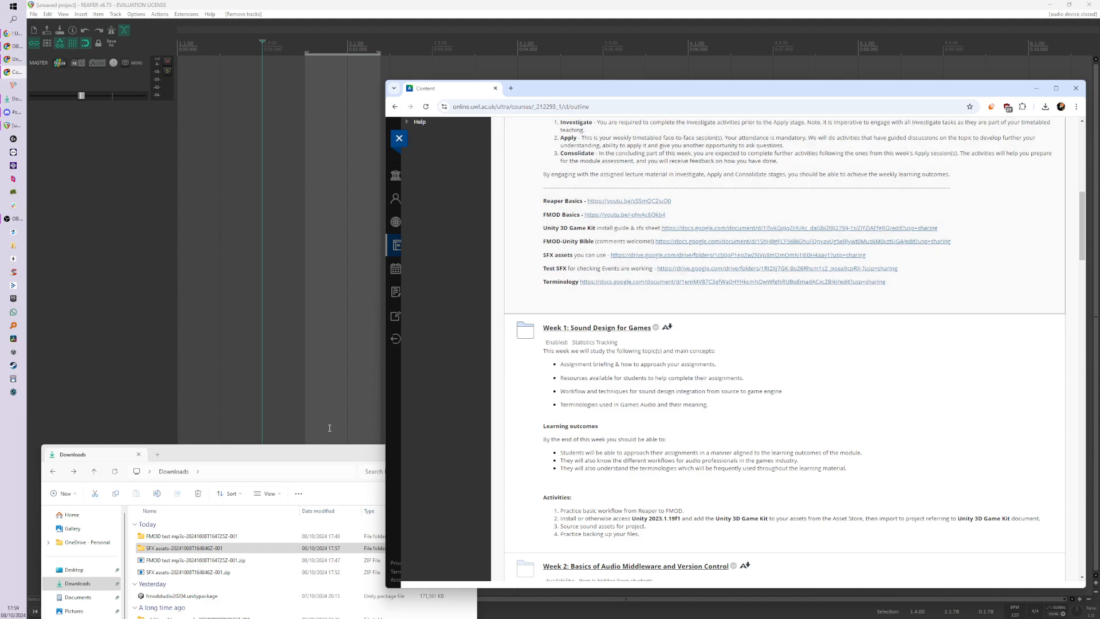
{"action": "left_click", "coordinate": [313, 461]}
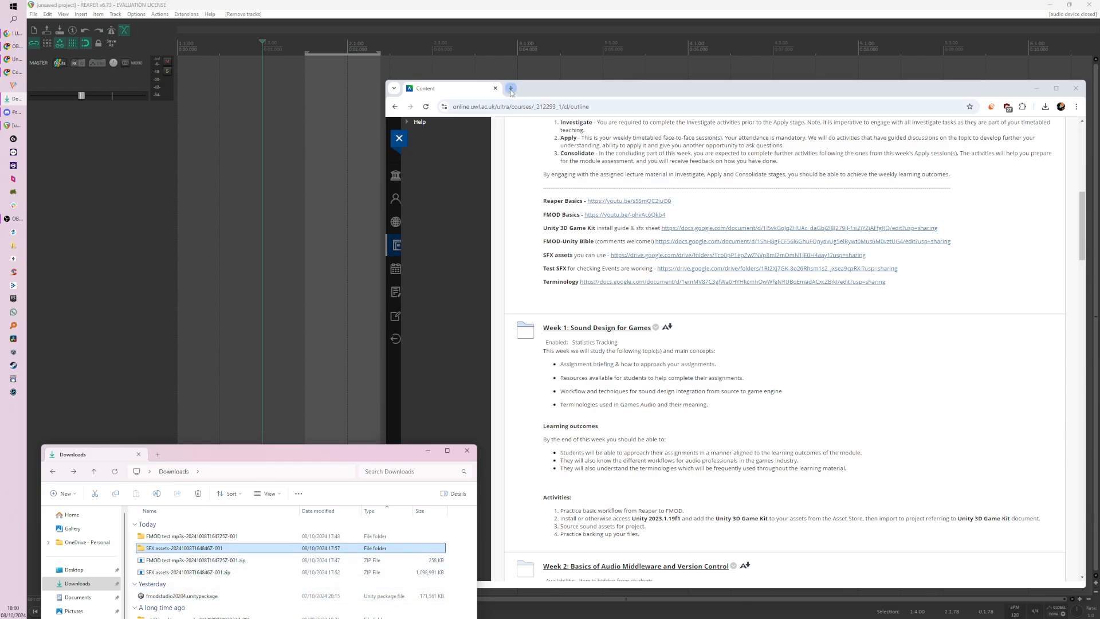
Step: Search the web for 7zip in a new tab, view the official 7-Zip site and close the tab
{"action": "left_click", "coordinate": [511, 88]}
{"action": "type", "text": "7z"}
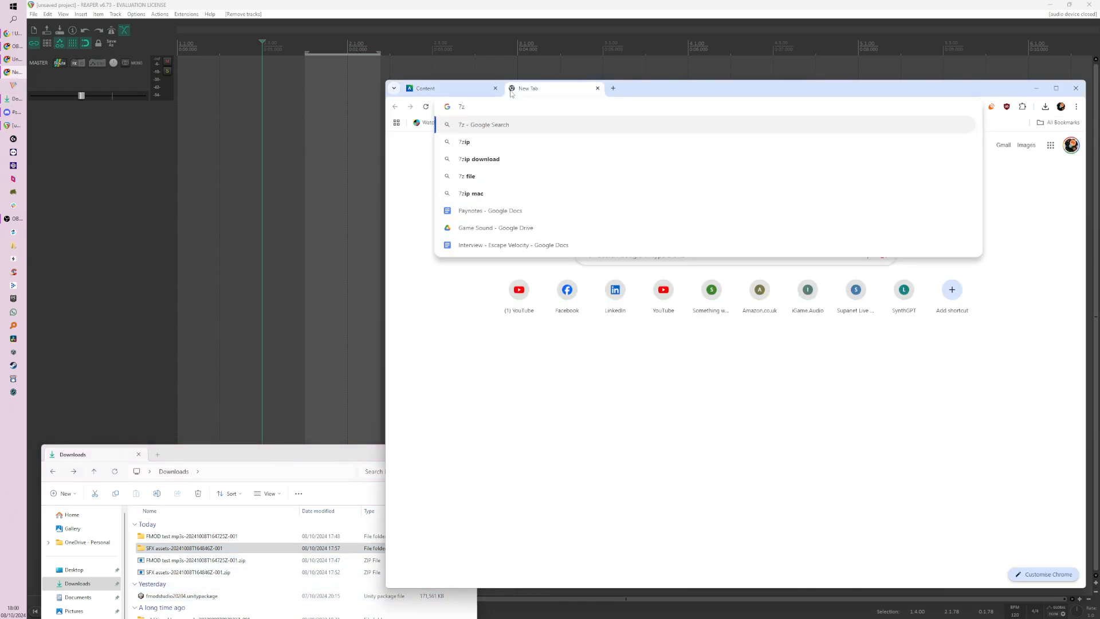
{"action": "type", "text": "ip"}
{"action": "key", "text": "Return"}
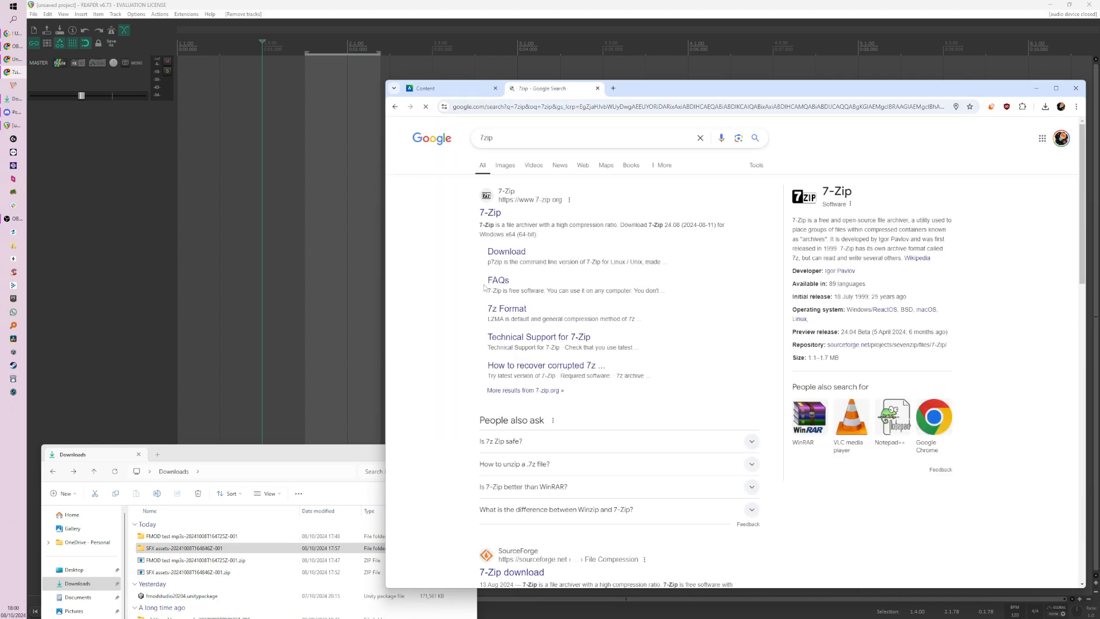
{"action": "left_click", "coordinate": [491, 213]}
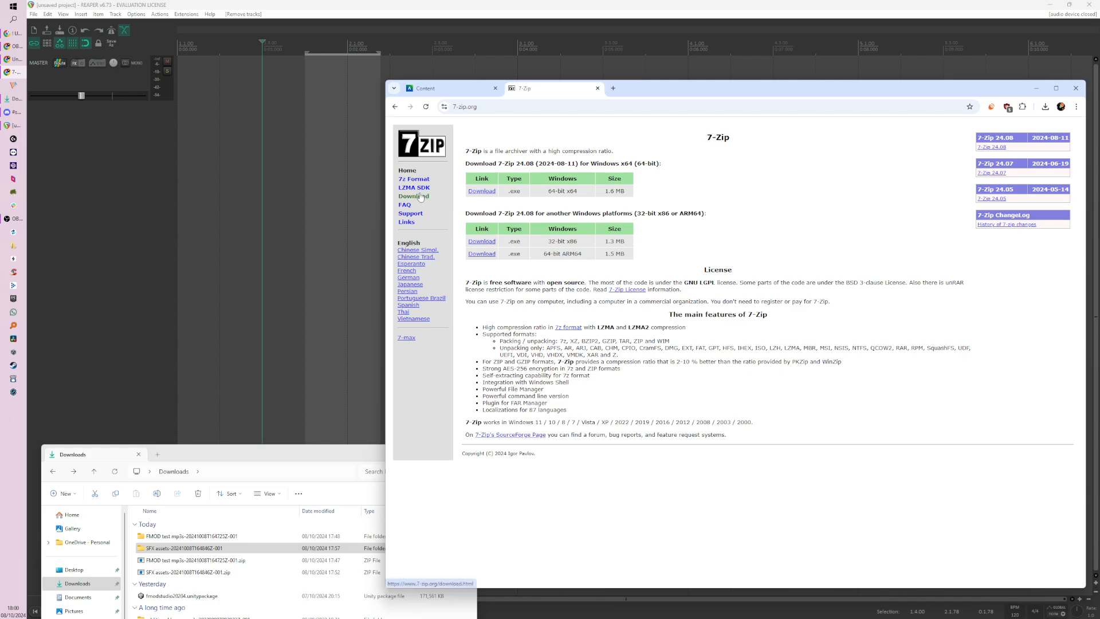
{"action": "left_click", "coordinate": [598, 89]}
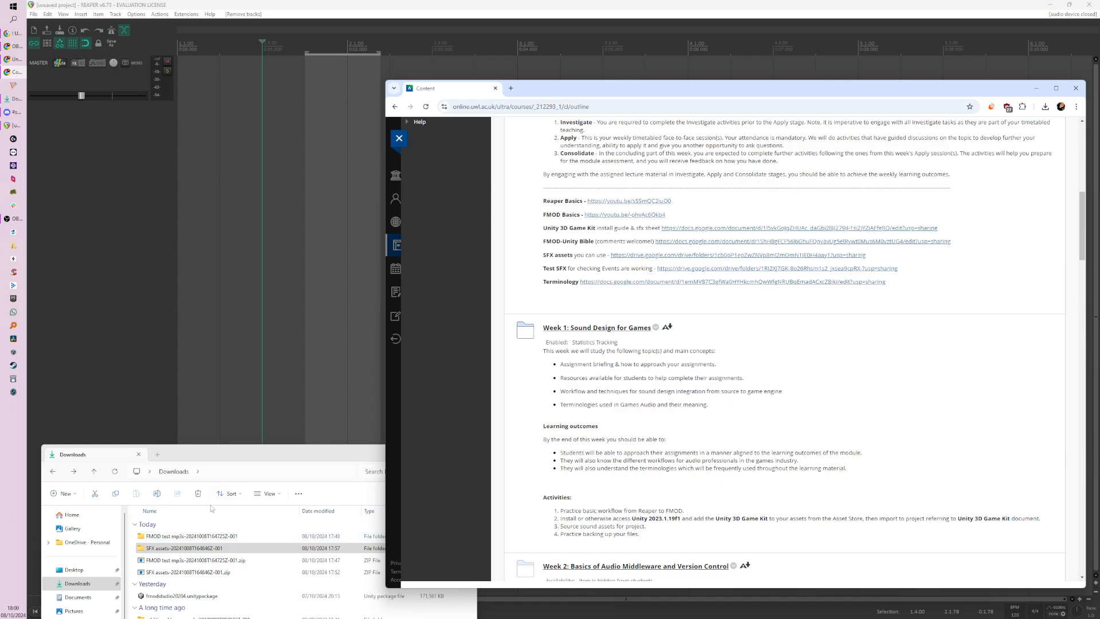
Step: Open the extracted SFX assets folder in Downloads down to its sound files and widen the Name column to show full file names
{"action": "left_click", "coordinate": [191, 548]}
{"action": "double_click", "coordinate": [186, 550]}
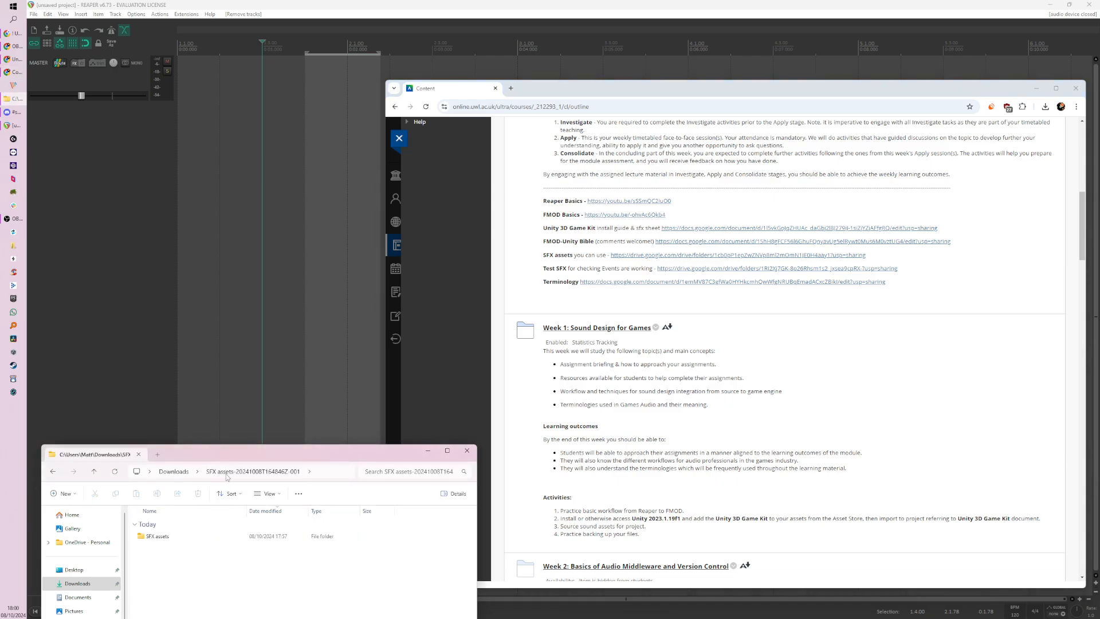
{"action": "double_click", "coordinate": [158, 536]}
{"action": "left_click_drag", "start_coordinate": [234, 459], "coordinate": [223, 139]}
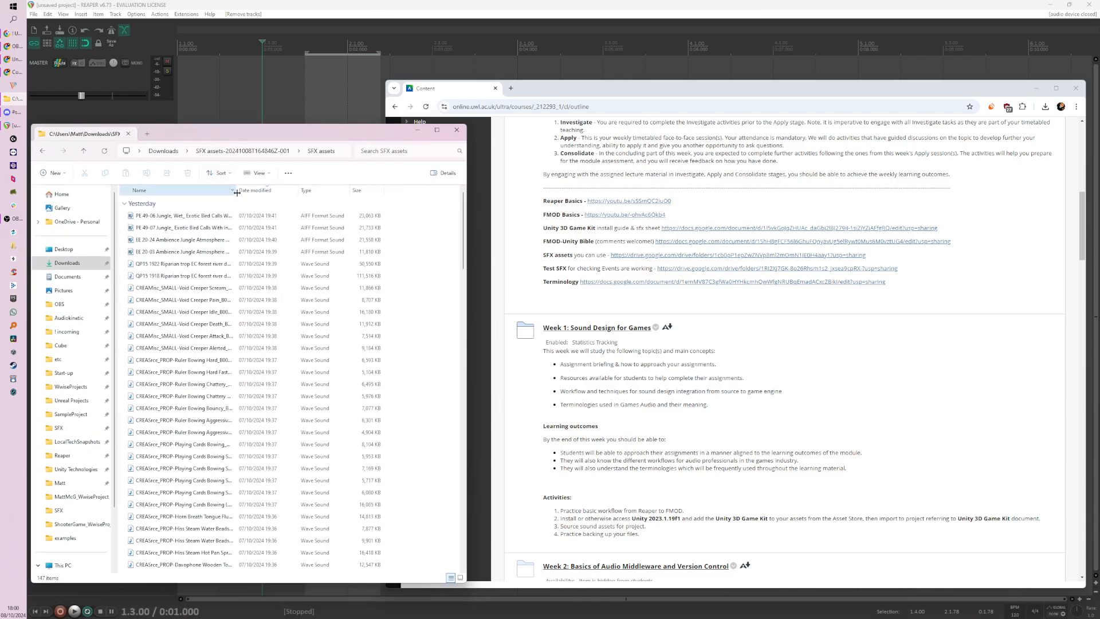
{"action": "left_click_drag", "start_coordinate": [236, 191], "coordinate": [319, 192]}
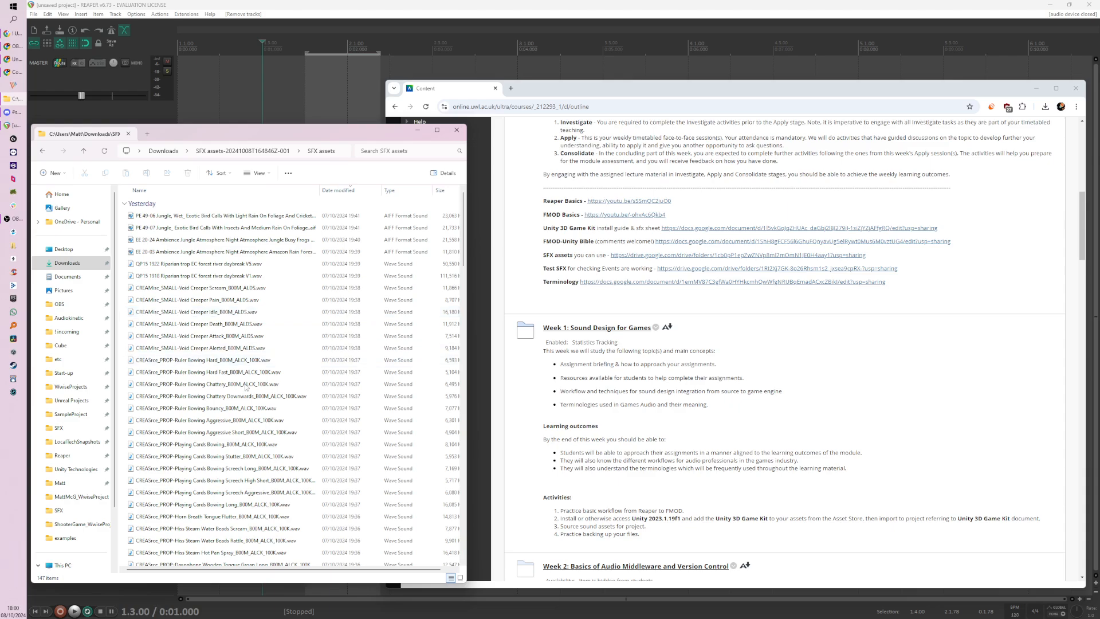
Step: Browse the SFX assets sound files, examining the creature, breathing, whoosh, punch and kick recordings
{"action": "scroll", "coordinate": [232, 430], "scroll_direction": "down", "scroll_amount": 8}
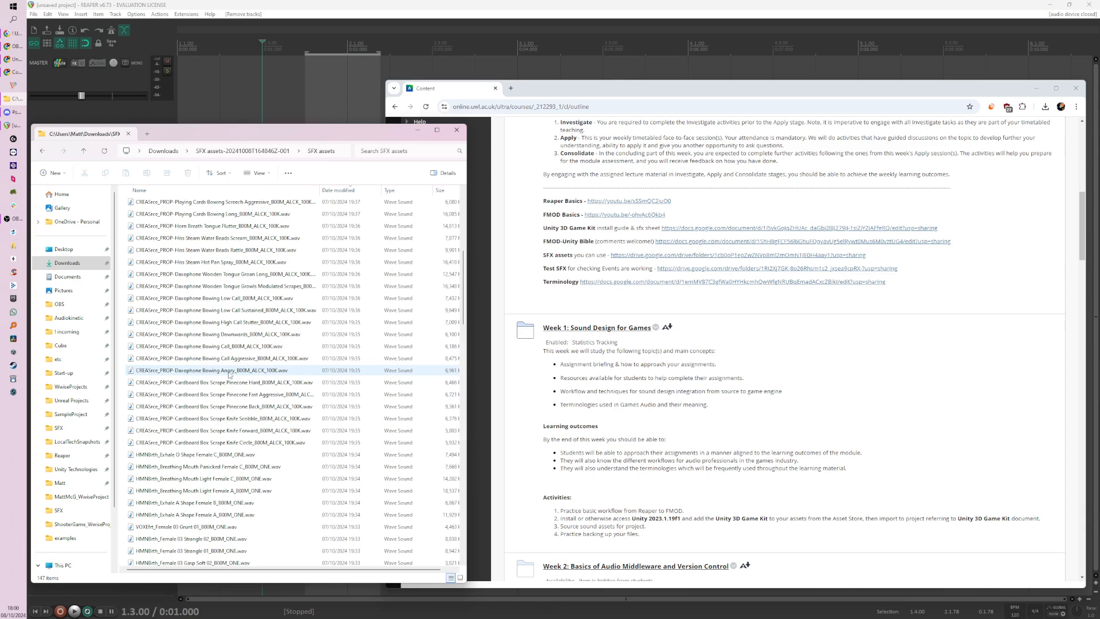
{"action": "scroll", "coordinate": [230, 374], "scroll_direction": "down", "scroll_amount": 2}
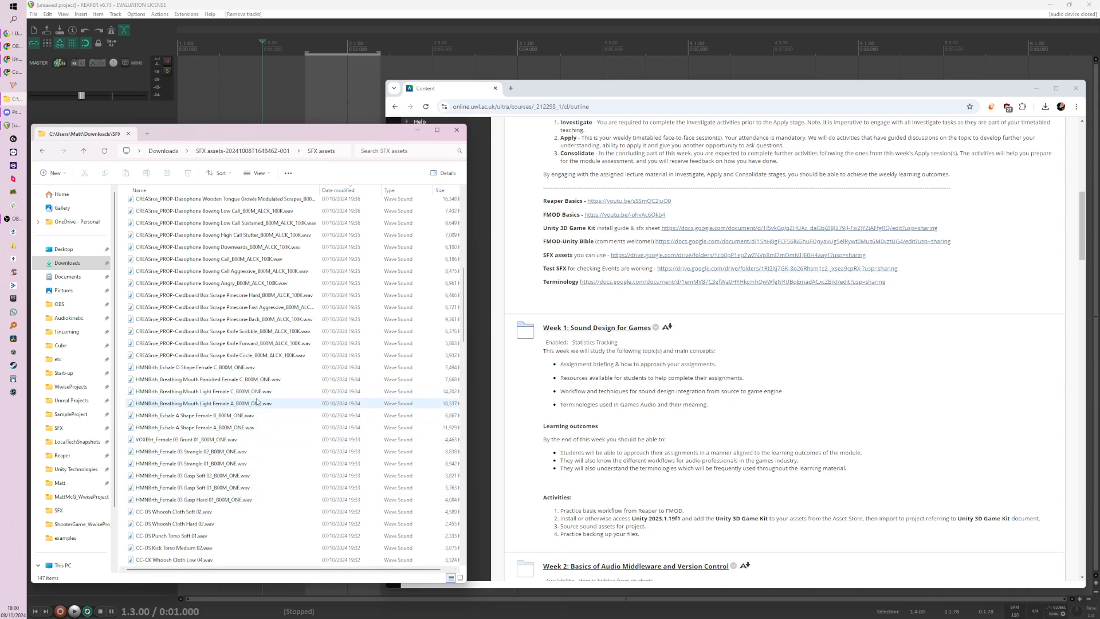
{"action": "mouse_move", "coordinate": [256, 403]}
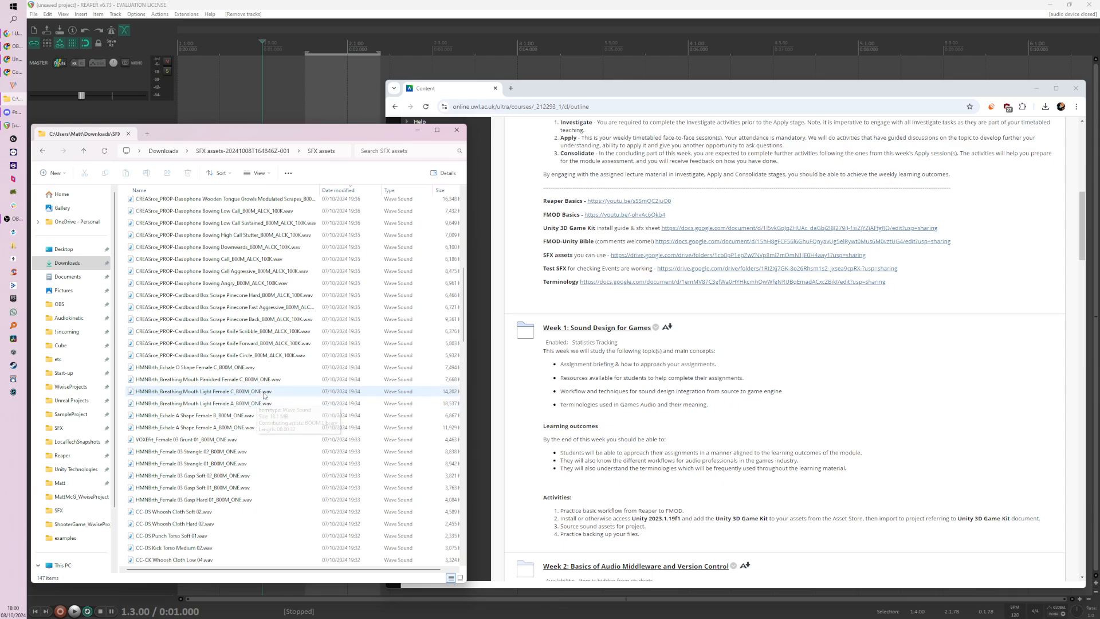
{"action": "scroll", "coordinate": [265, 492], "scroll_direction": "down", "scroll_amount": 3}
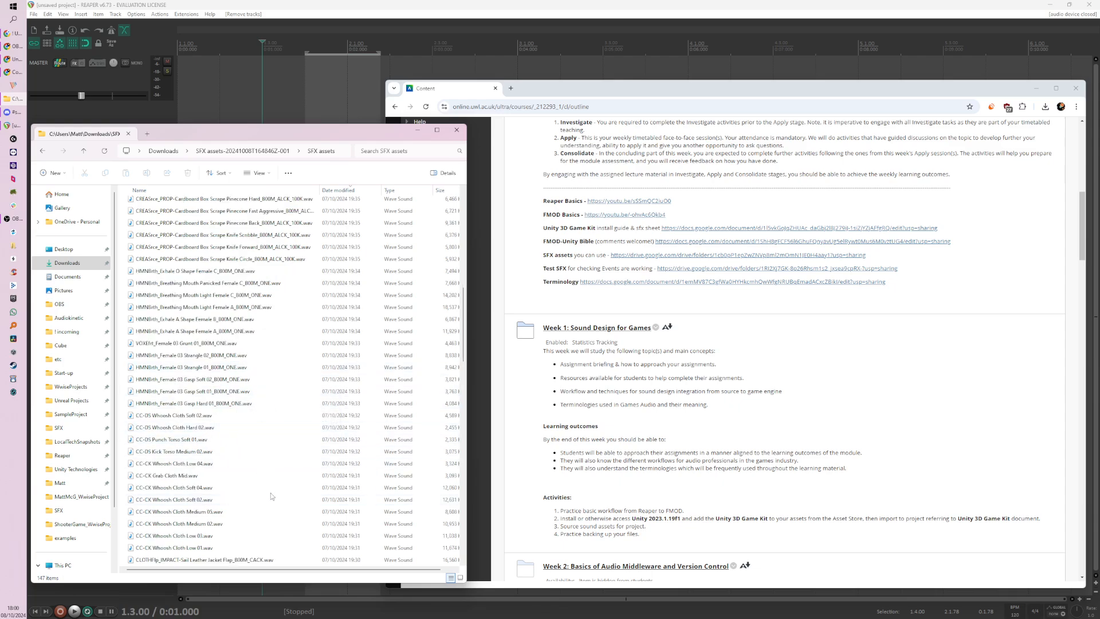
{"action": "scroll", "coordinate": [266, 492], "scroll_direction": "down", "scroll_amount": 3}
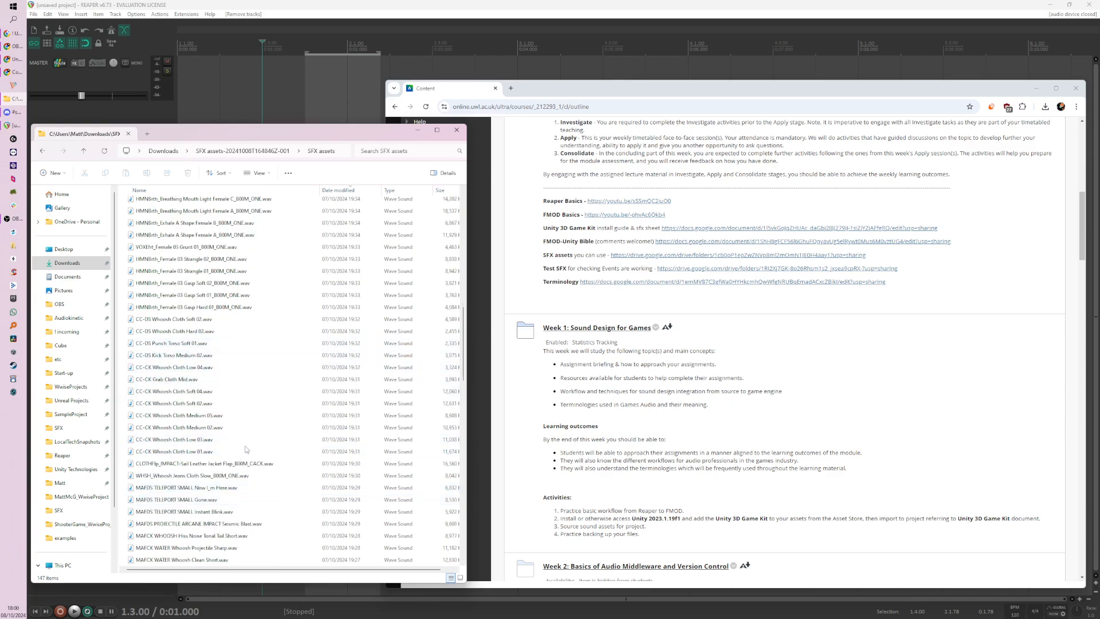
{"action": "scroll", "coordinate": [240, 458], "scroll_direction": "down", "scroll_amount": 6}
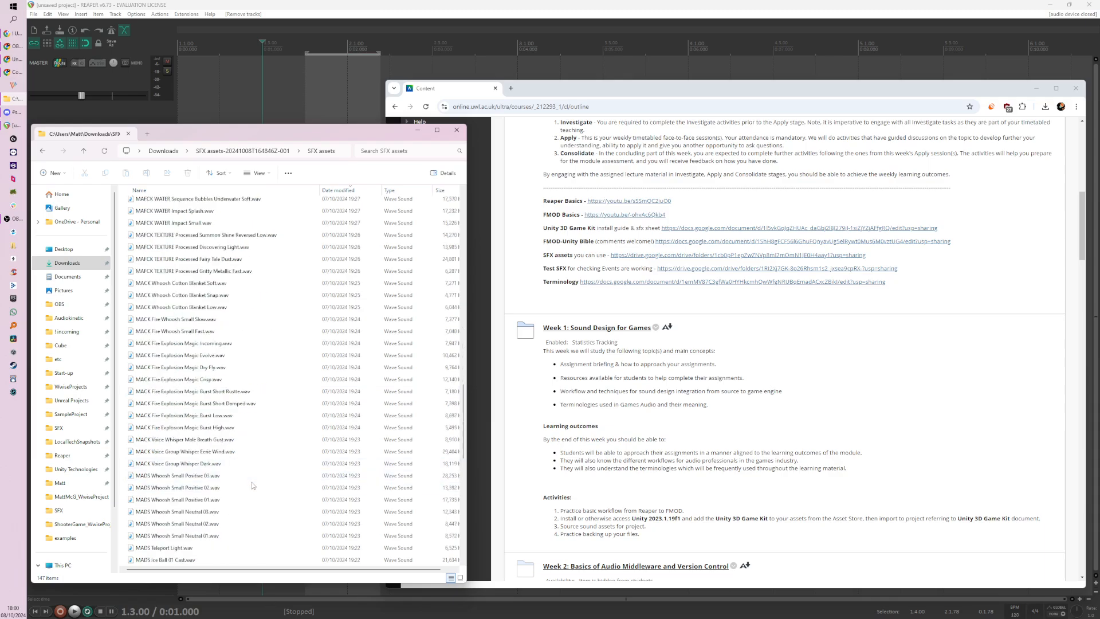
{"action": "scroll", "coordinate": [252, 482], "scroll_direction": "up", "scroll_amount": 10}
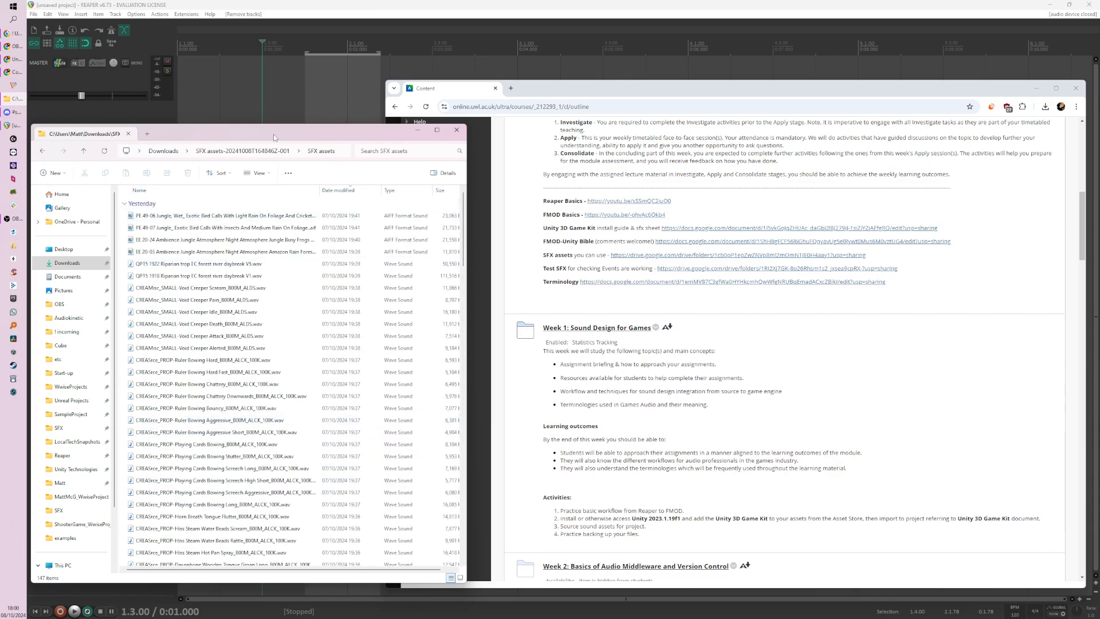
{"action": "scroll", "coordinate": [247, 425], "scroll_direction": "down", "scroll_amount": 10}
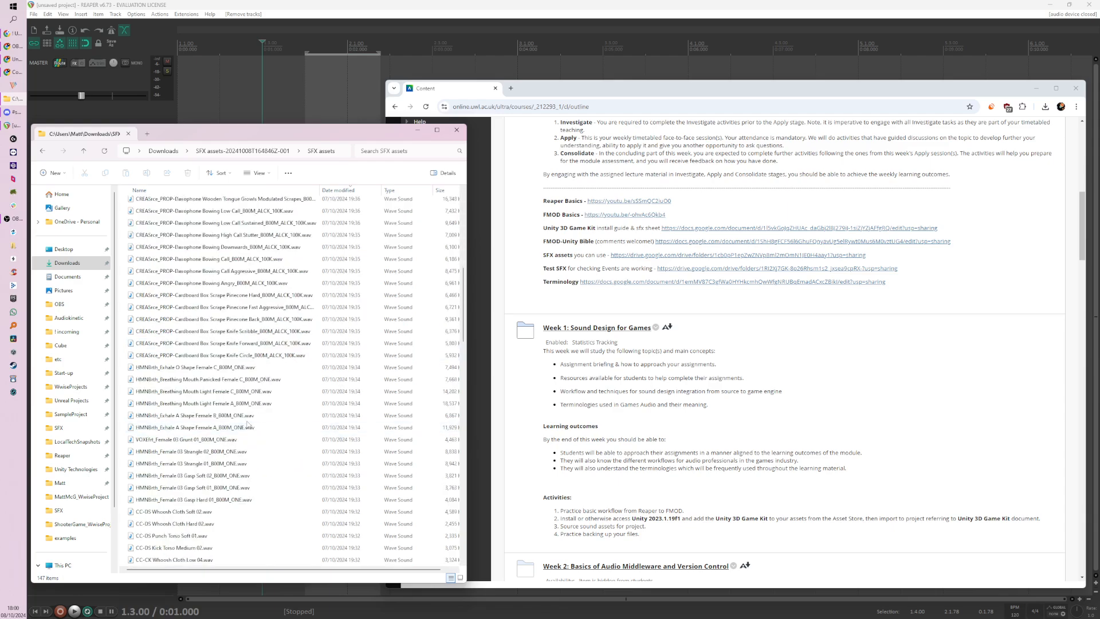
{"action": "scroll", "coordinate": [247, 425], "scroll_direction": "down", "scroll_amount": 5}
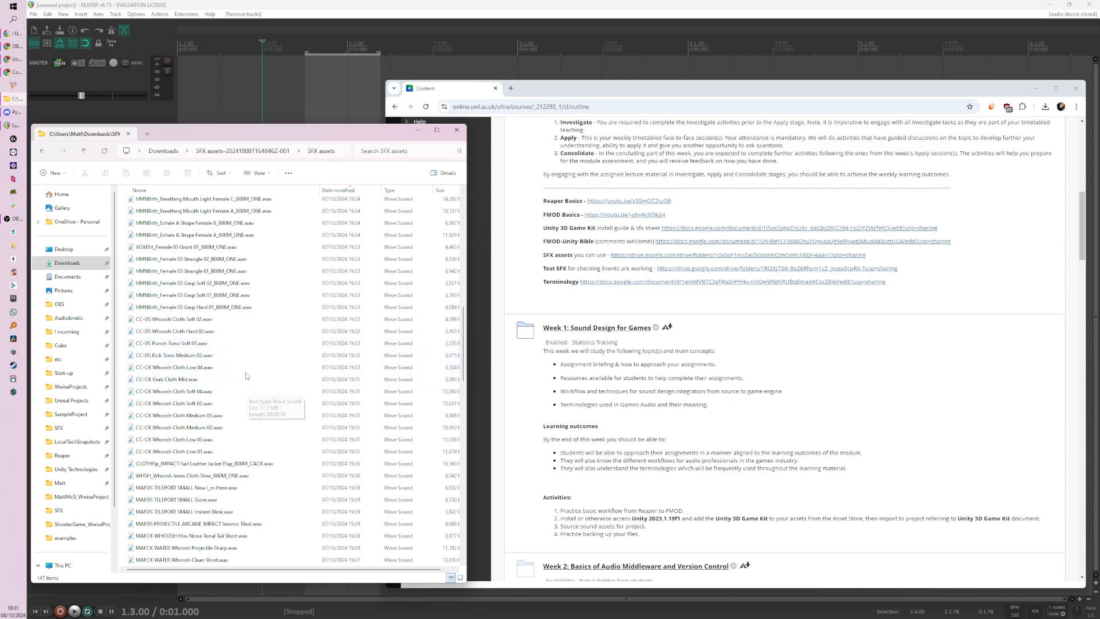
{"action": "left_click", "coordinate": [185, 356]}
{"action": "left_click", "coordinate": [184, 344]}
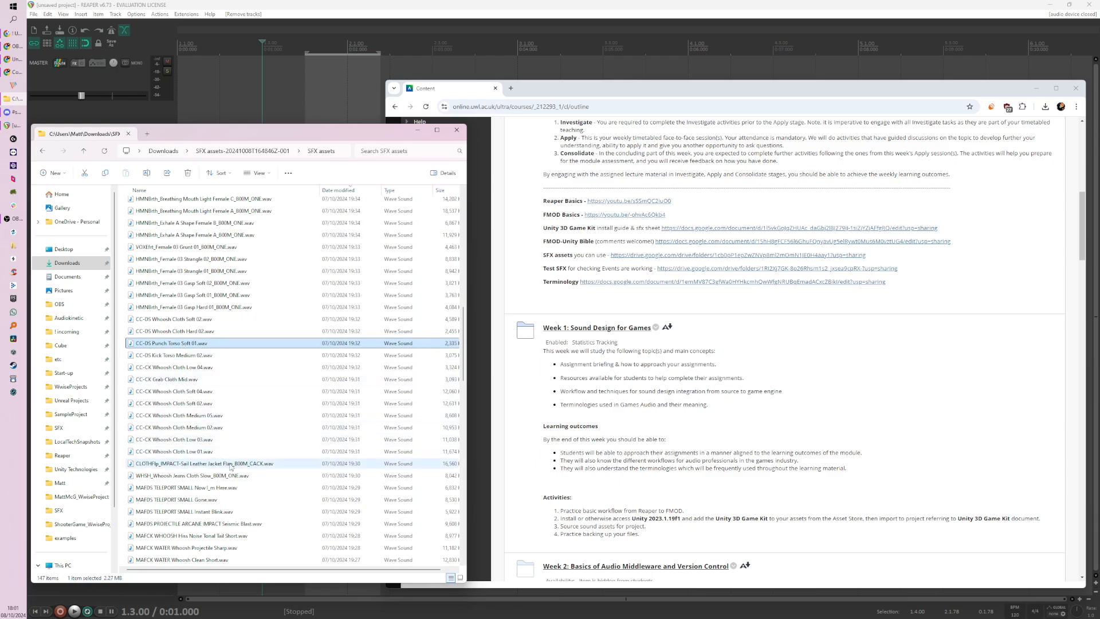
Step: Select the Last month FEETHmn footstep files, from the mud stomping recording through Leather Boot Heavy Concrete Gritty Walk
{"action": "scroll", "coordinate": [241, 488], "scroll_direction": "down", "scroll_amount": 8}
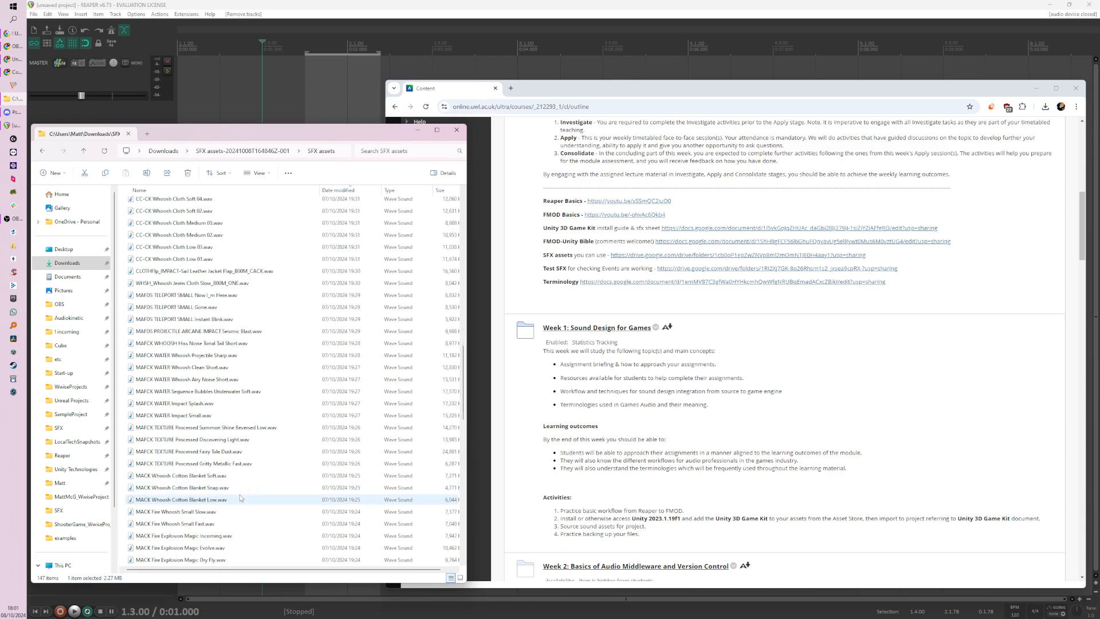
{"action": "scroll", "coordinate": [241, 497], "scroll_direction": "down", "scroll_amount": 5}
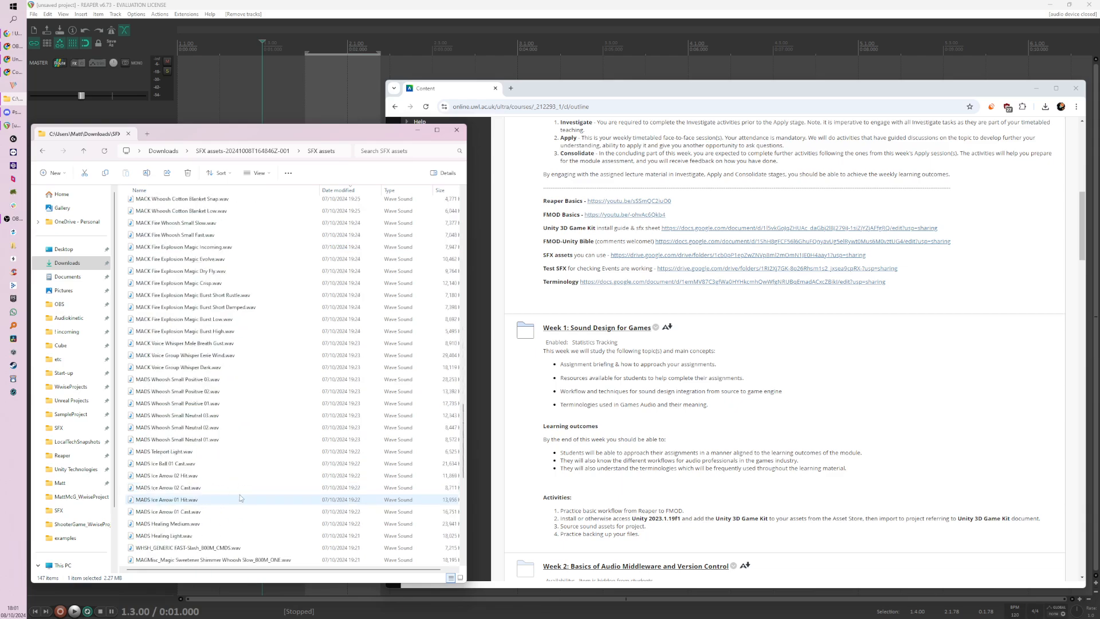
{"action": "scroll", "coordinate": [240, 498], "scroll_direction": "down", "scroll_amount": 5}
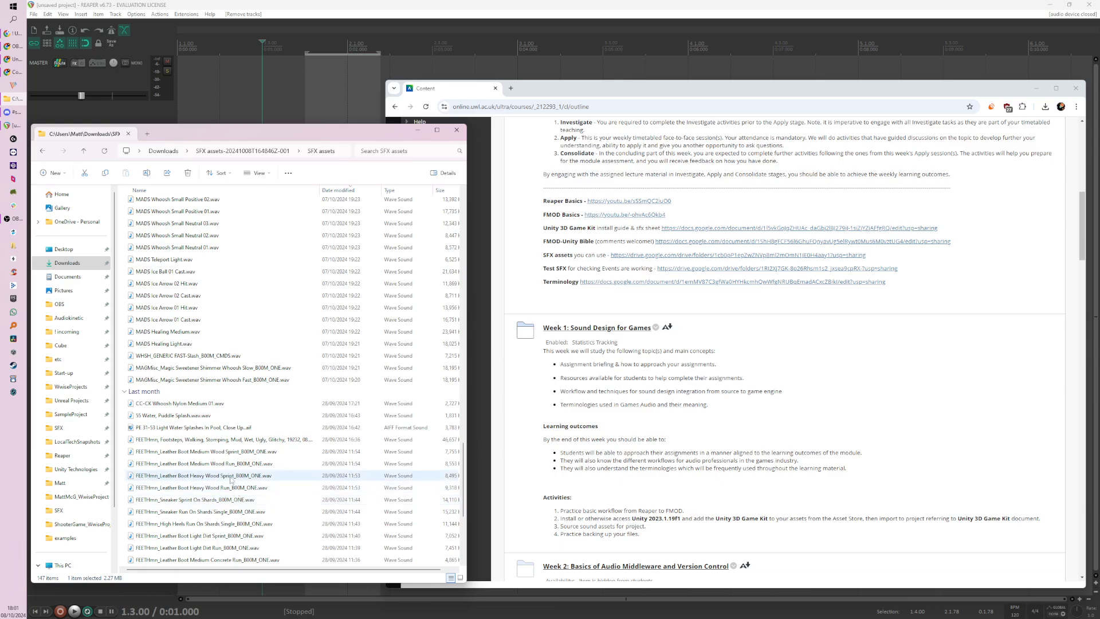
{"action": "left_click", "coordinate": [218, 440]}
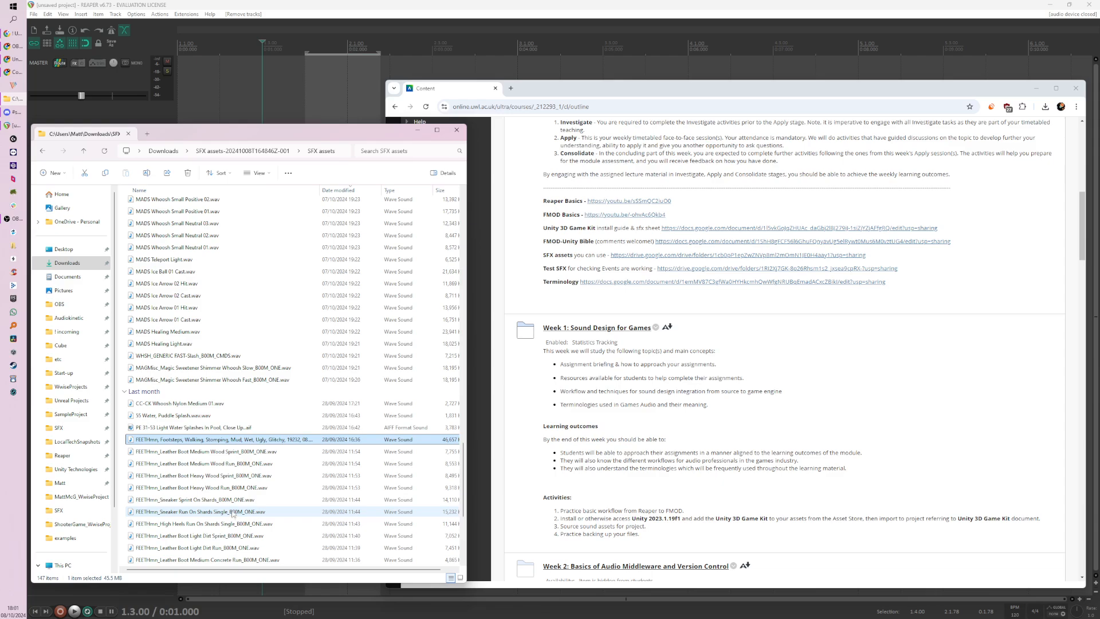
{"action": "scroll", "coordinate": [223, 456], "scroll_direction": "down", "scroll_amount": 3}
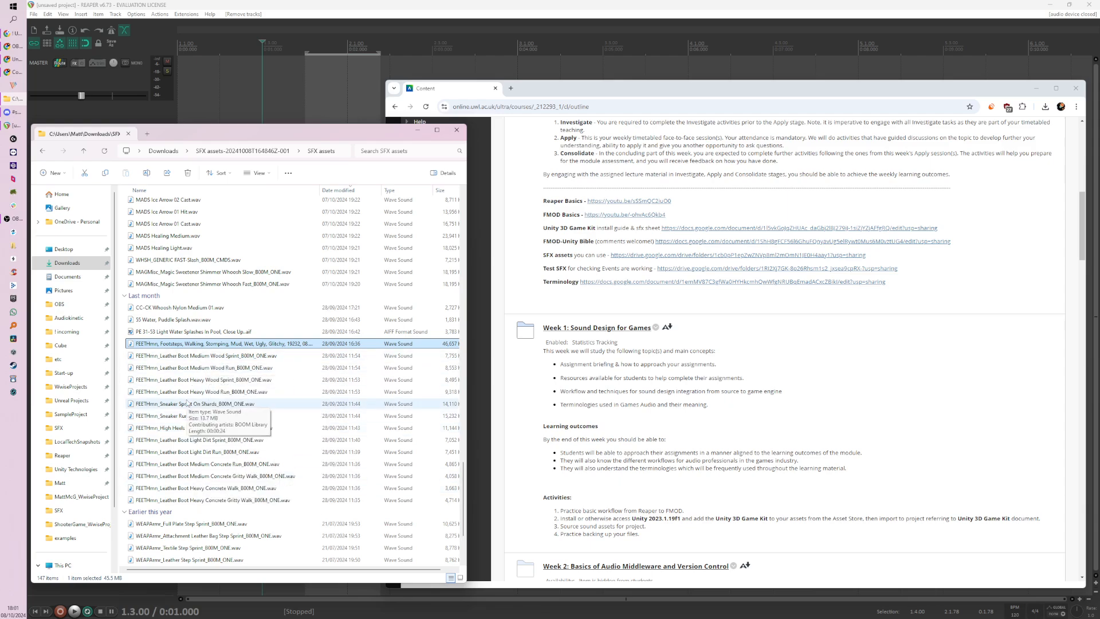
{"action": "left_click", "coordinate": [216, 500], "text": "shift"}
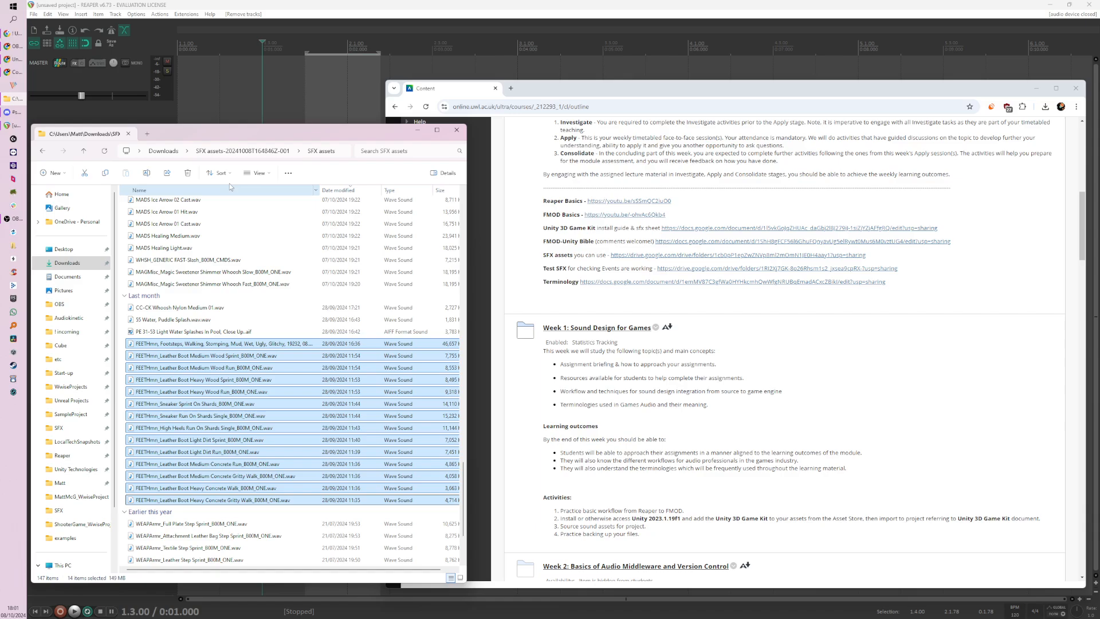
Step: Insert the selected footstep files into the REAPER project sequentially on a single track
{"action": "left_click_drag", "start_coordinate": [229, 132], "coordinate": [225, 196]}
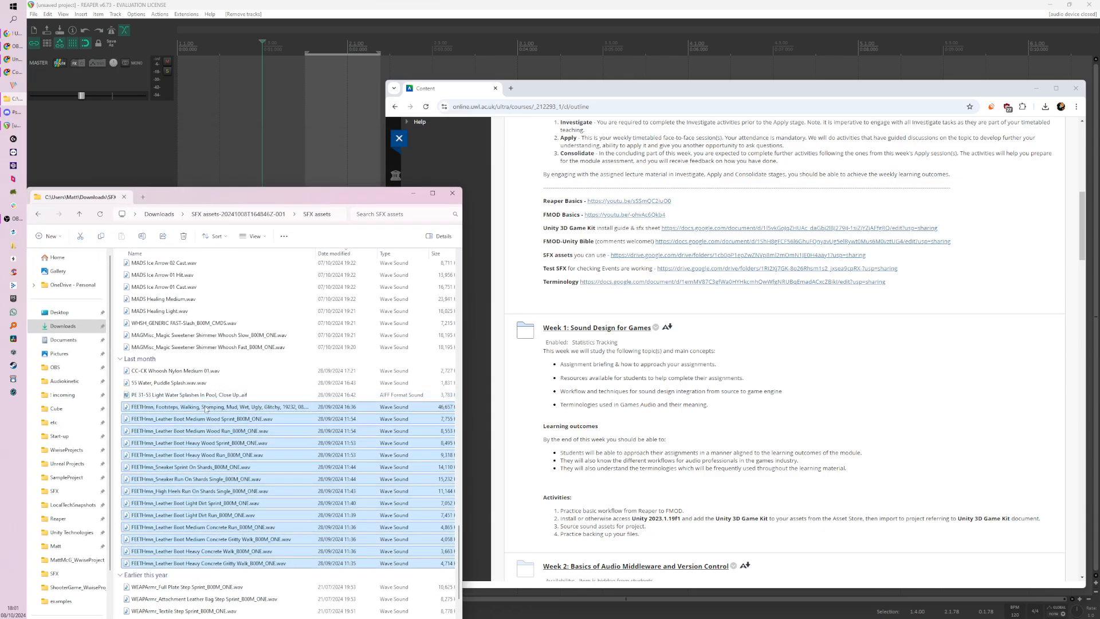
{"action": "left_click_drag", "start_coordinate": [224, 133], "coordinate": [224, 133]}
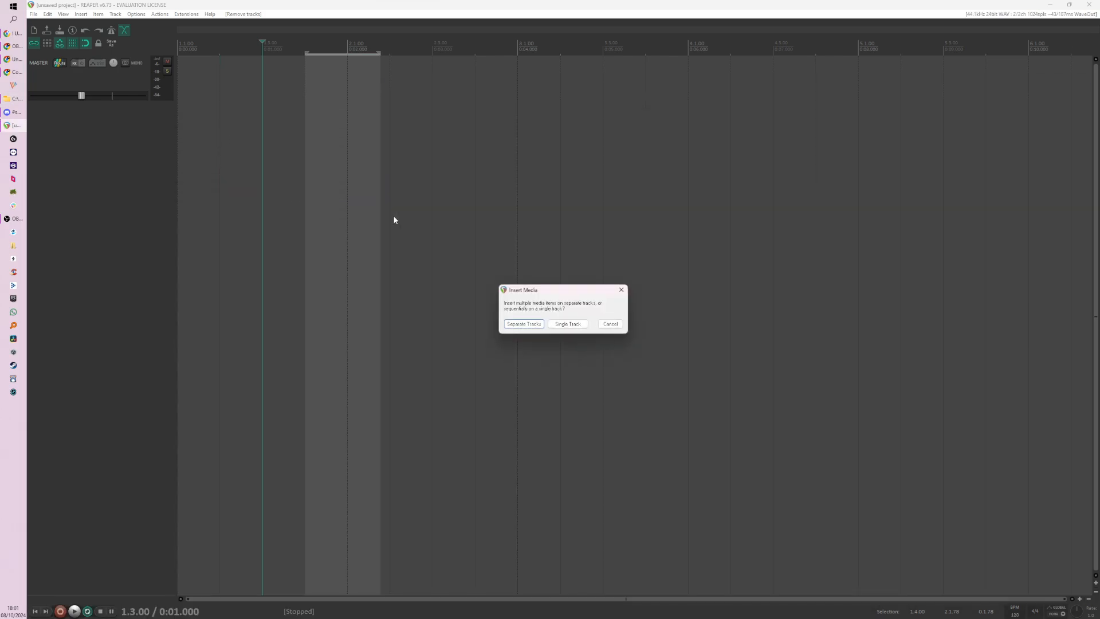
{"action": "left_click", "coordinate": [575, 324]}
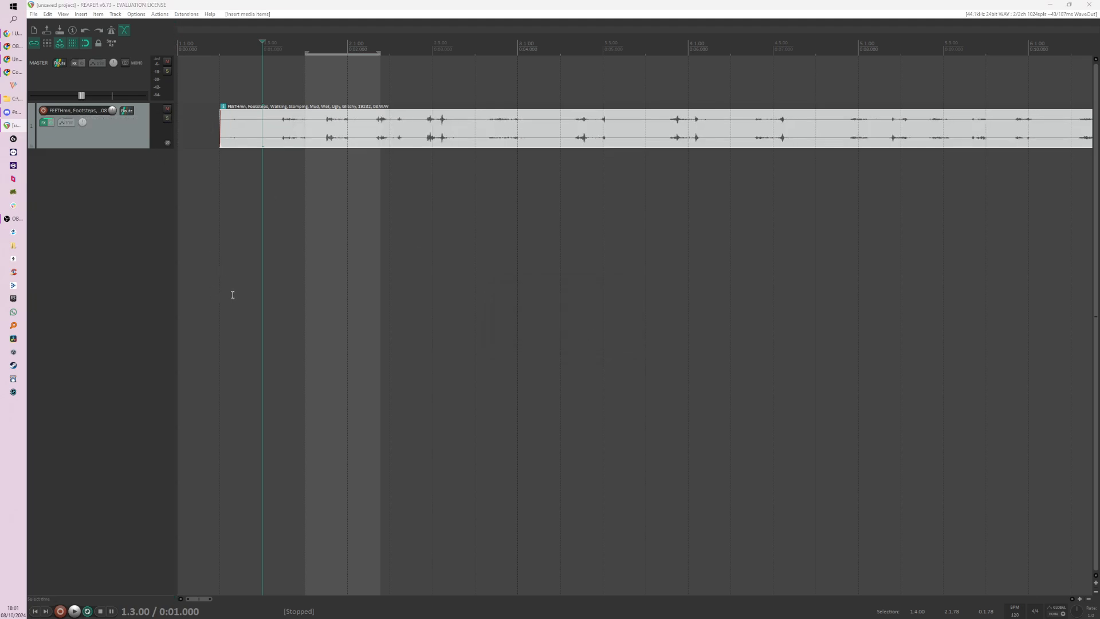
Step: Switch to the SFX assets folder and select the Earlier this year FEETHmn files, from Leather Boot Heavy Grass Run through Medium Metal Run
{"action": "key", "text": "alt+Tab"}
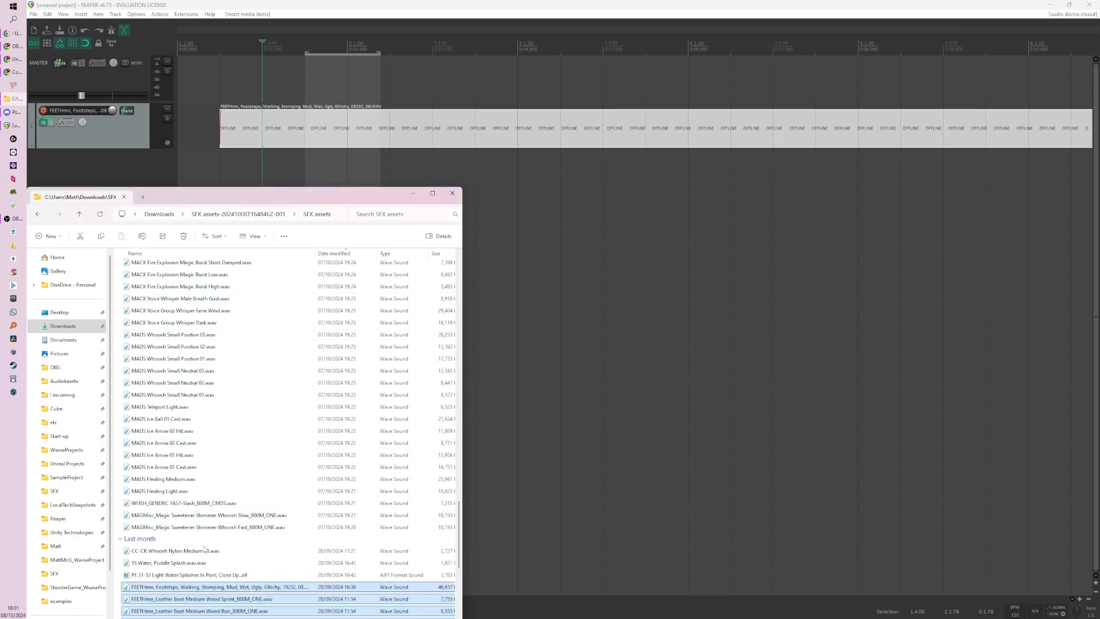
{"action": "scroll", "coordinate": [218, 470], "scroll_direction": "down", "scroll_amount": 8}
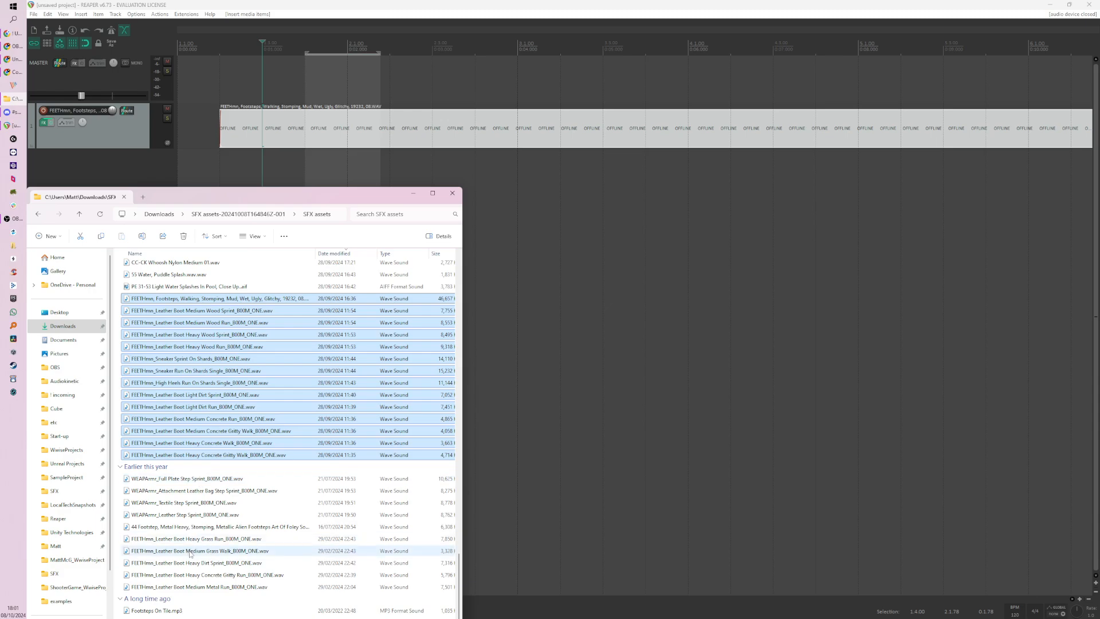
{"action": "left_click", "coordinate": [188, 590]}
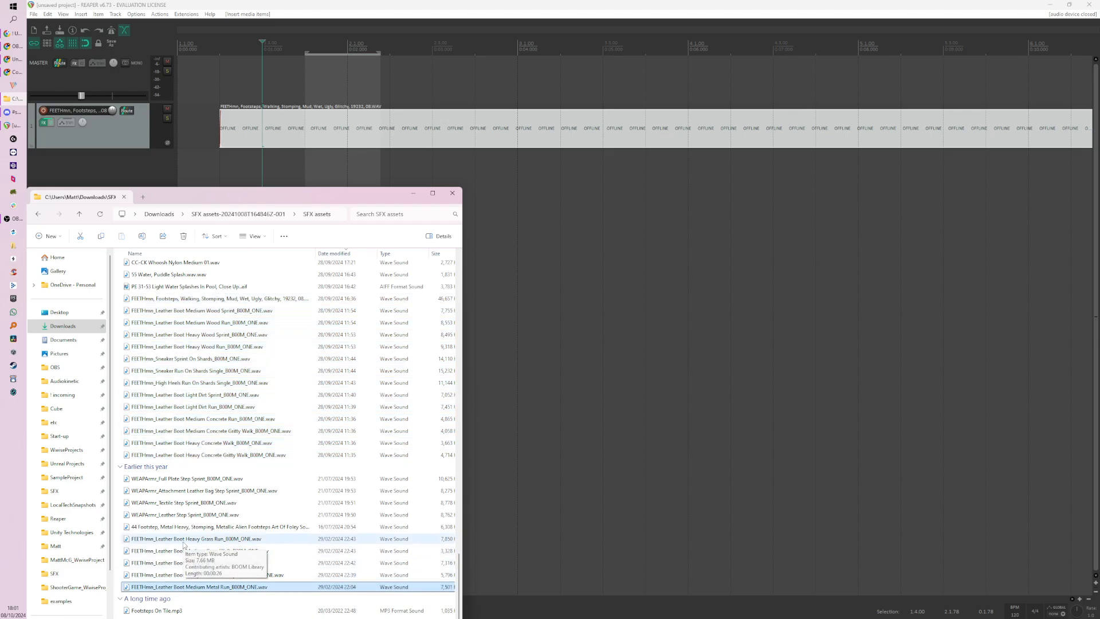
{"action": "left_click", "coordinate": [183, 541], "text": "shift"}
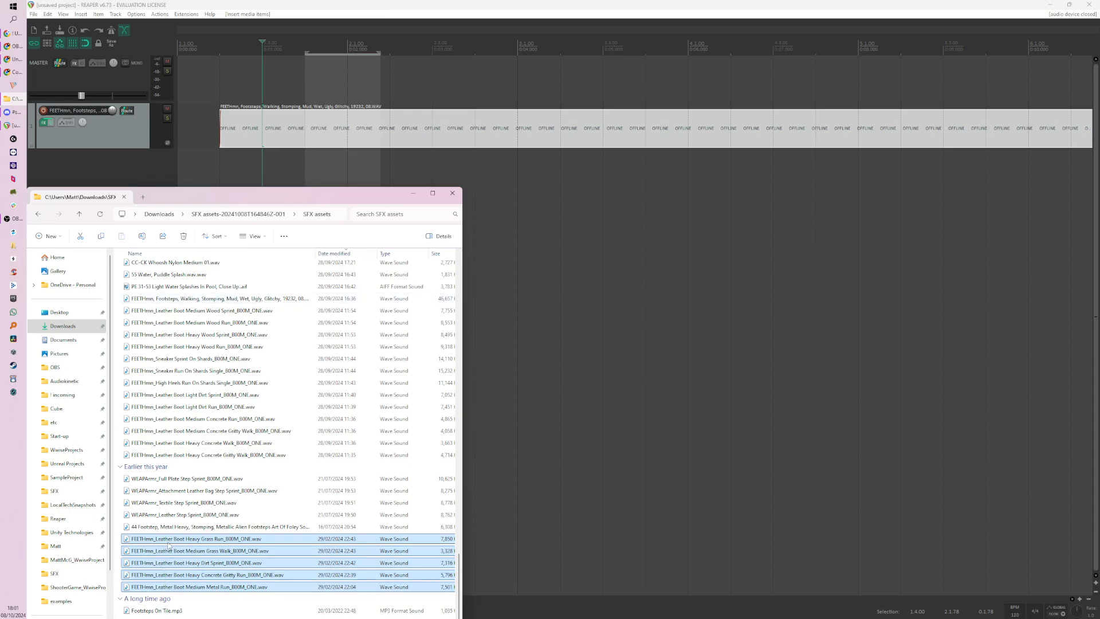
Step: Insert the selected footstep files into the REAPER project sequentially on a single new track below the existing one
{"action": "left_click_drag", "start_coordinate": [168, 545], "coordinate": [511, 184]}
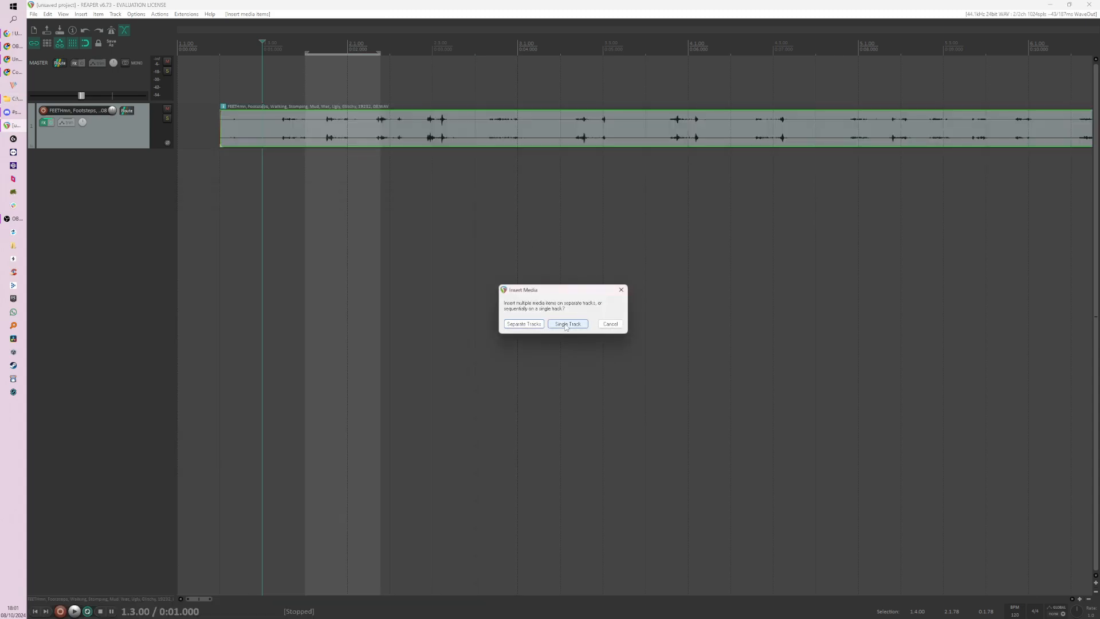
{"action": "left_click", "coordinate": [567, 324]}
Step: Move the newly inserted leather boot clips on the second track past the end of the first track's clips
{"action": "scroll", "coordinate": [414, 182], "scroll_direction": "down", "scroll_amount": 10}
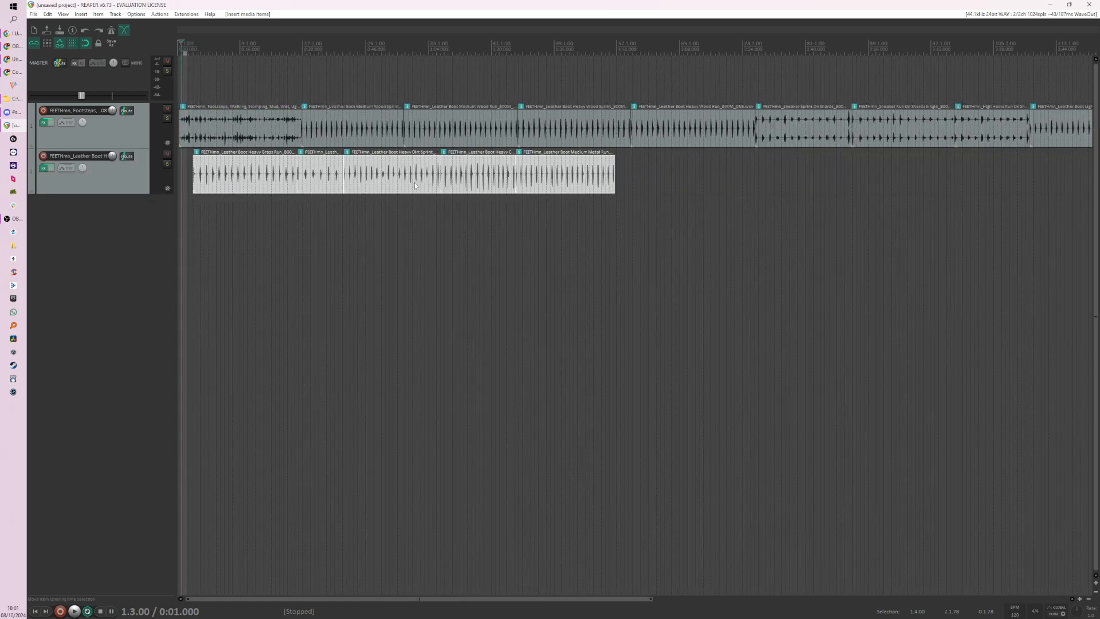
{"action": "scroll", "coordinate": [415, 182], "scroll_direction": "down", "scroll_amount": 3}
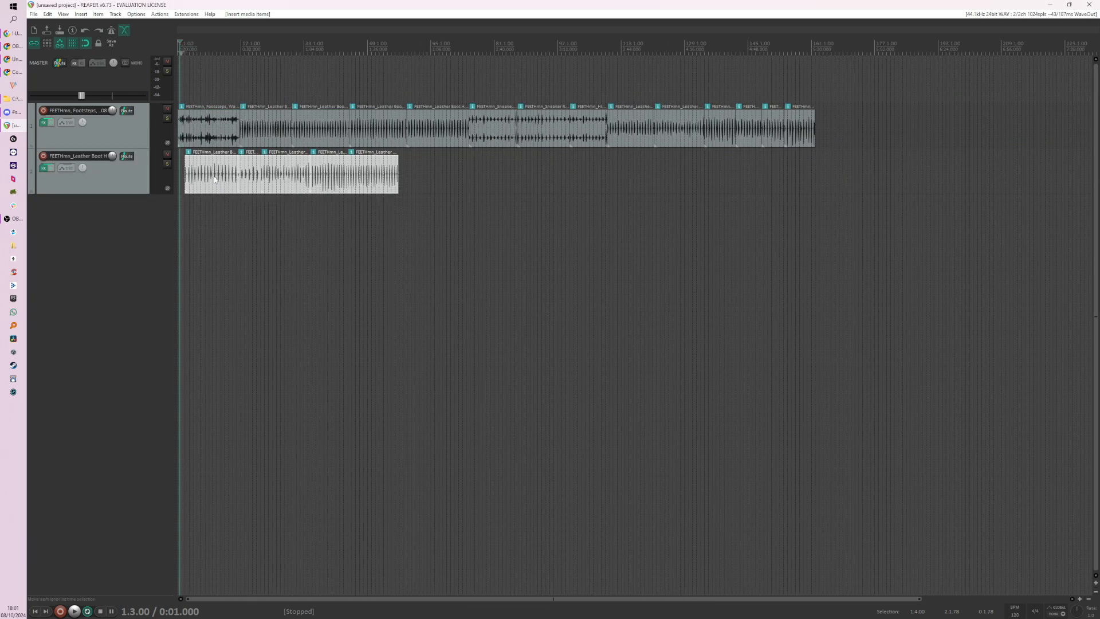
{"action": "left_click_drag", "start_coordinate": [215, 180], "coordinate": [885, 179]}
Step: Shift all clips on both tracks further along the timeline, and separate the first two, with Medium Wood Sprint starting at 37.1.00
{"action": "scroll", "coordinate": [436, 228], "scroll_direction": "down", "scroll_amount": 2}
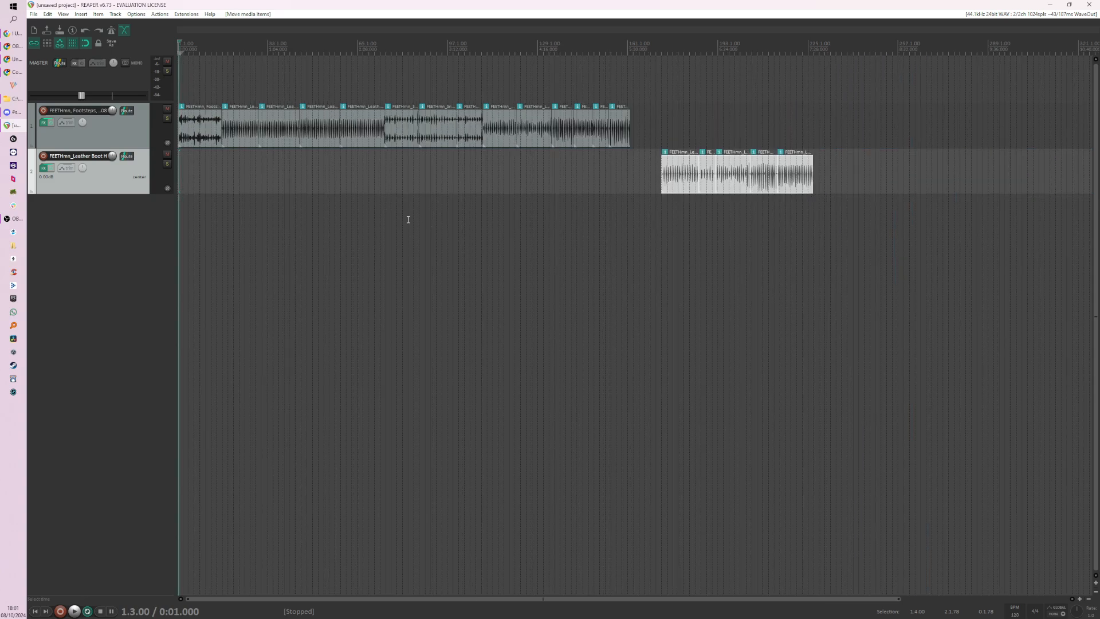
{"action": "left_click_drag", "start_coordinate": [830, 242], "coordinate": [266, 141]}
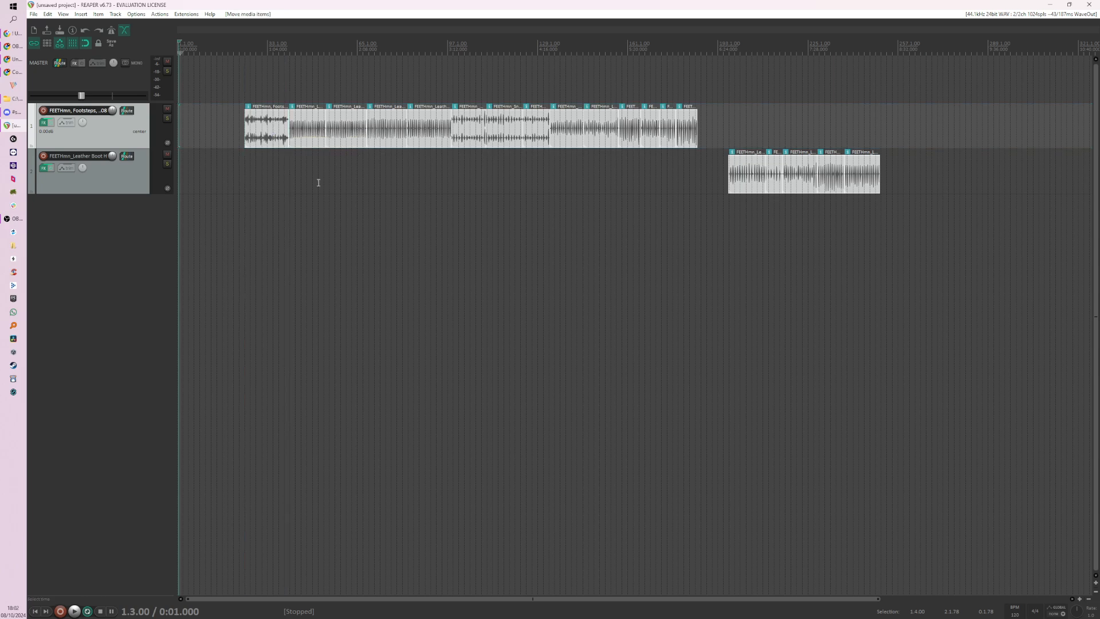
{"action": "left_click", "coordinate": [260, 159]}
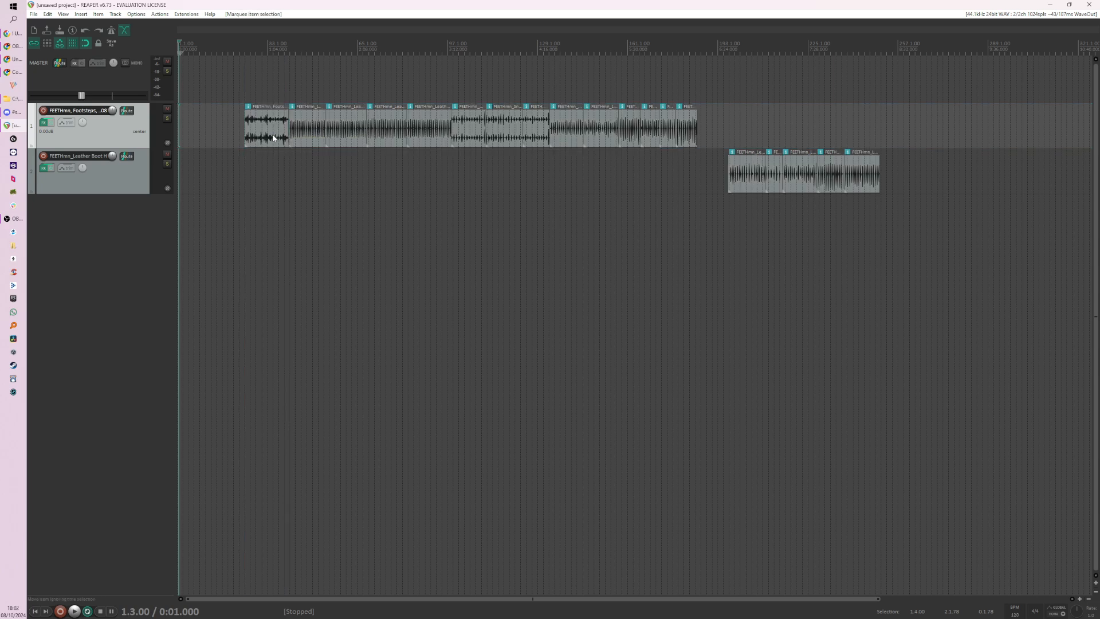
{"action": "left_click_drag", "start_coordinate": [281, 129], "coordinate": [302, 138]}
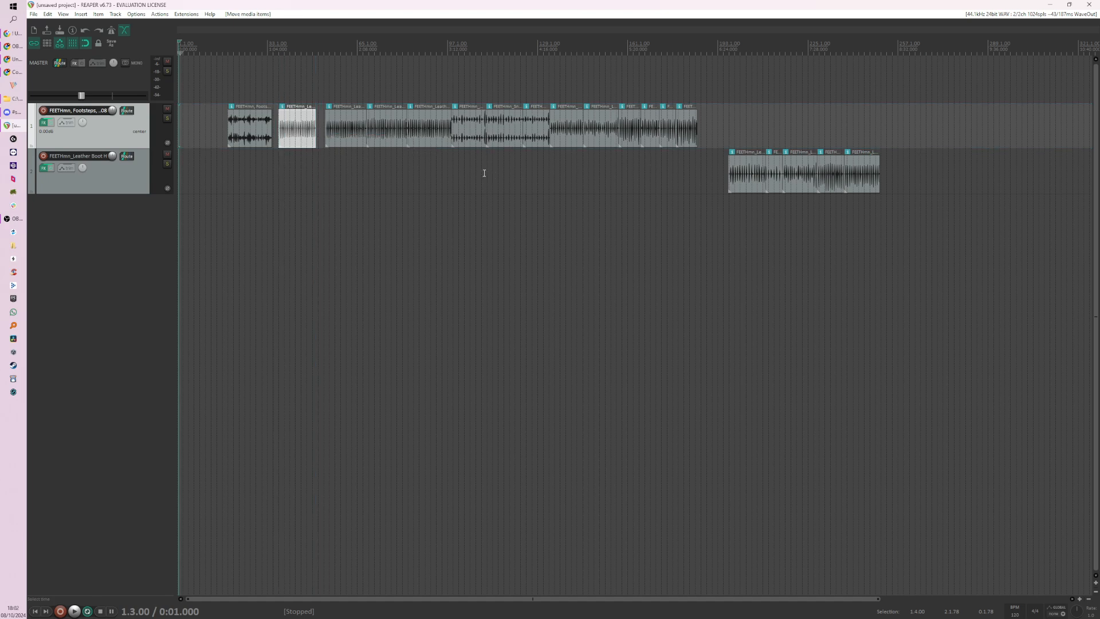
Step: Set a one-beat time selection from 37.1.00 to 37.2.00 at the start of the Medium Wood Sprint clip
{"action": "scroll", "coordinate": [401, 172], "scroll_direction": "up", "scroll_amount": 5}
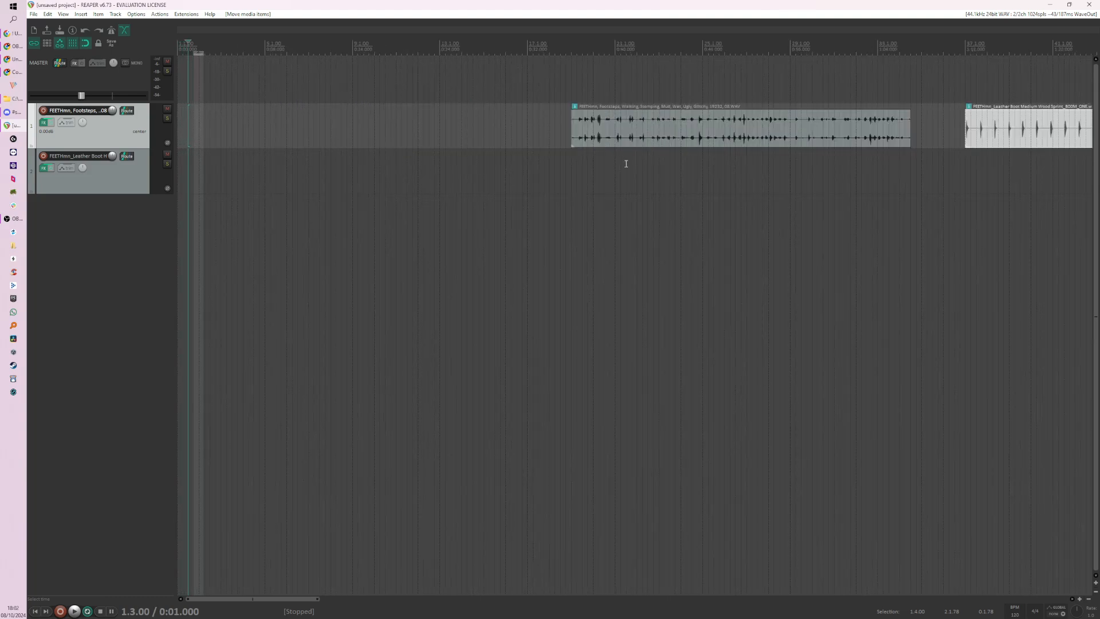
{"action": "left_click", "coordinate": [635, 182]}
{"action": "scroll", "coordinate": [639, 178], "scroll_direction": "up", "scroll_amount": 4}
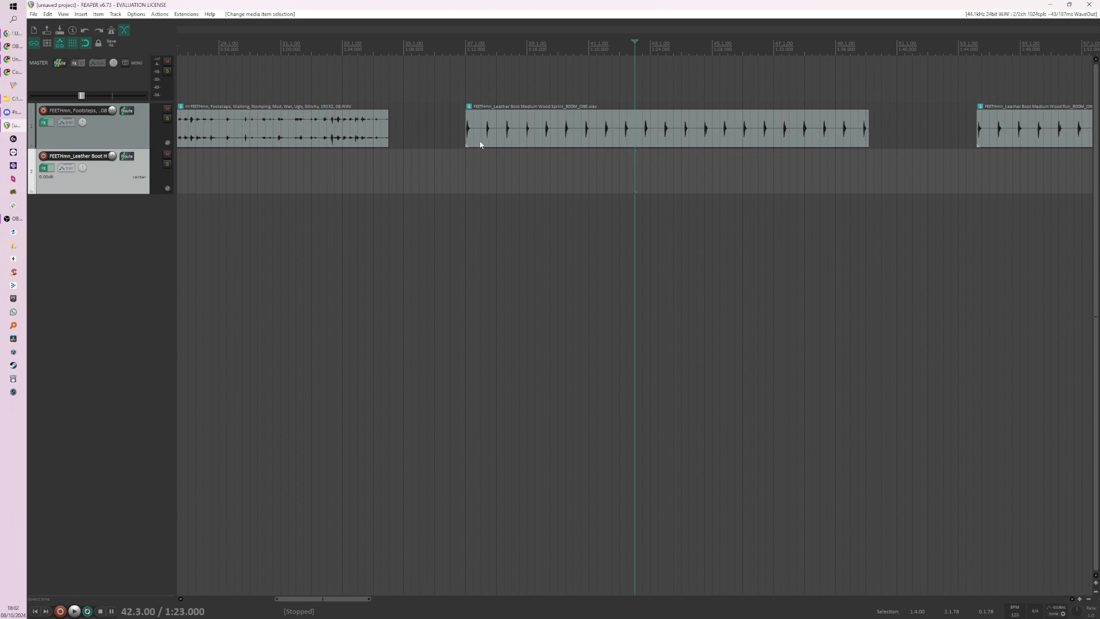
{"action": "left_click_drag", "start_coordinate": [480, 149], "coordinate": [466, 156]}
{"action": "scroll", "coordinate": [473, 165], "scroll_direction": "up", "scroll_amount": 4}
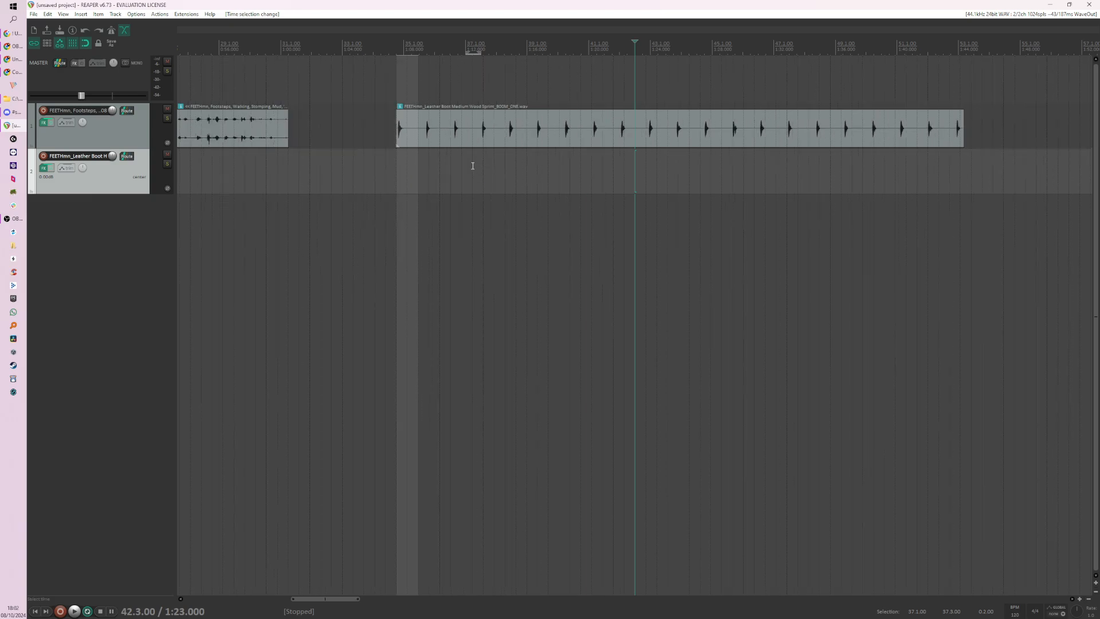
{"action": "left_click_drag", "start_coordinate": [323, 176], "coordinate": [300, 179]}
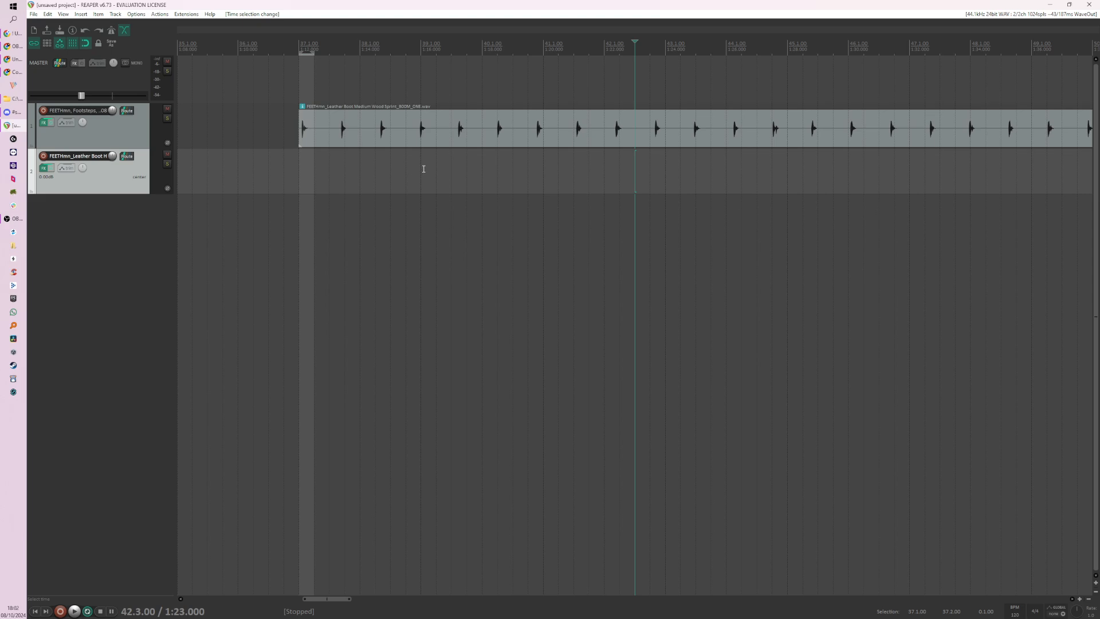
{"action": "scroll", "coordinate": [319, 230], "scroll_direction": "down", "scroll_amount": 3}
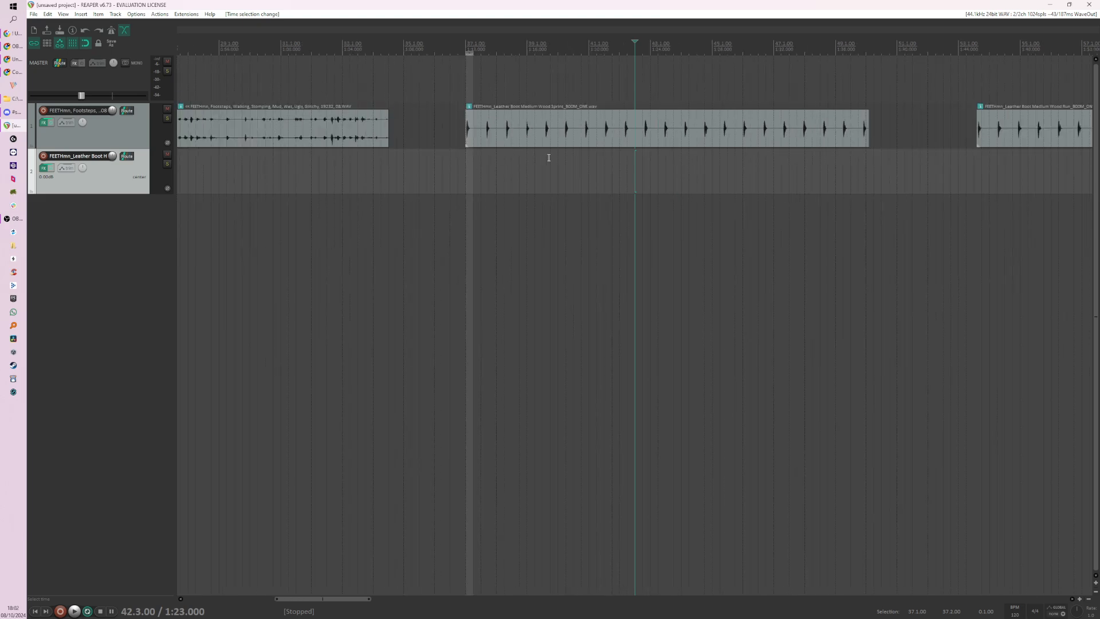
Step: Examine the spacing between the individual footsteps in the Medium Wood Sprint clip
{"action": "left_click", "coordinate": [645, 130]}
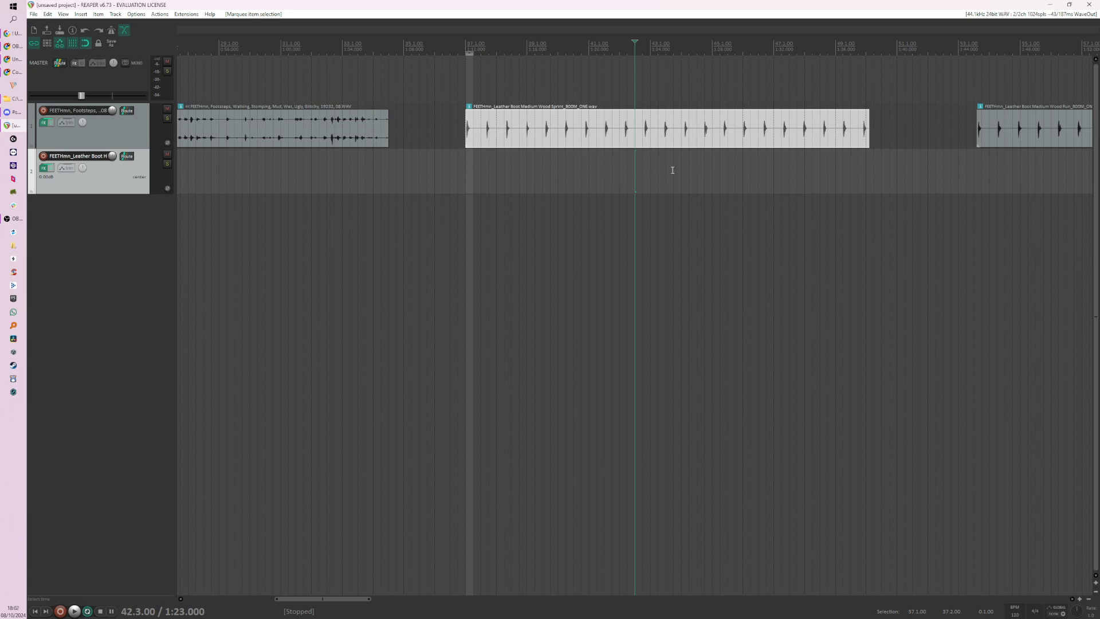
{"action": "scroll", "coordinate": [590, 219], "scroll_direction": "down", "scroll_amount": 6}
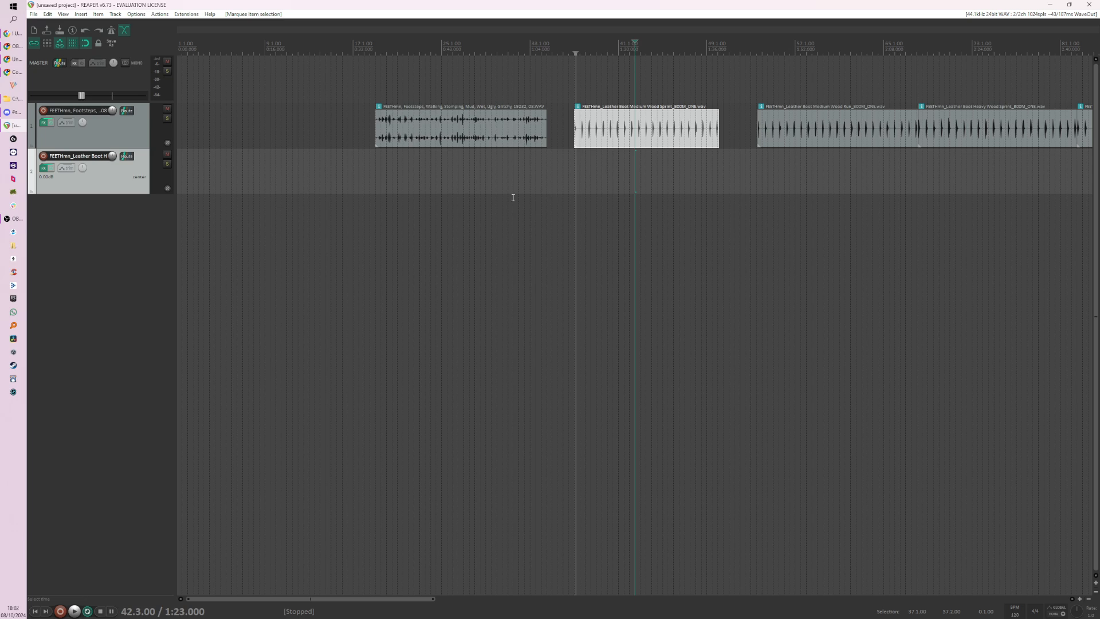
{"action": "scroll", "coordinate": [426, 178], "scroll_direction": "down", "scroll_amount": 4}
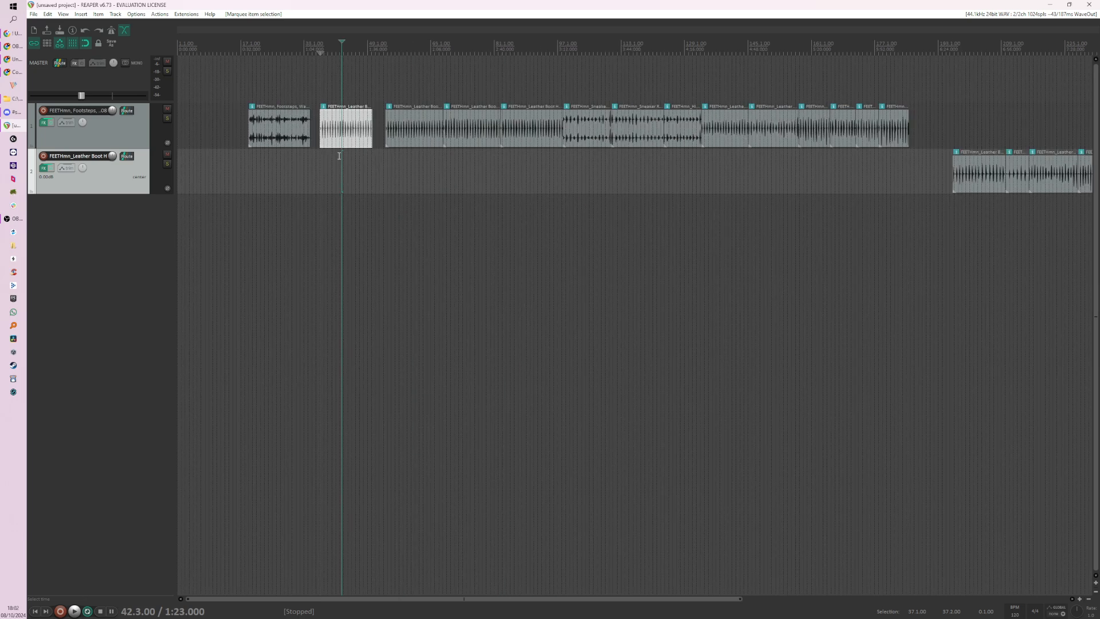
{"action": "scroll", "coordinate": [557, 175], "scroll_direction": "up", "scroll_amount": 4}
{"action": "scroll", "coordinate": [653, 163], "scroll_direction": "up", "scroll_amount": 10}
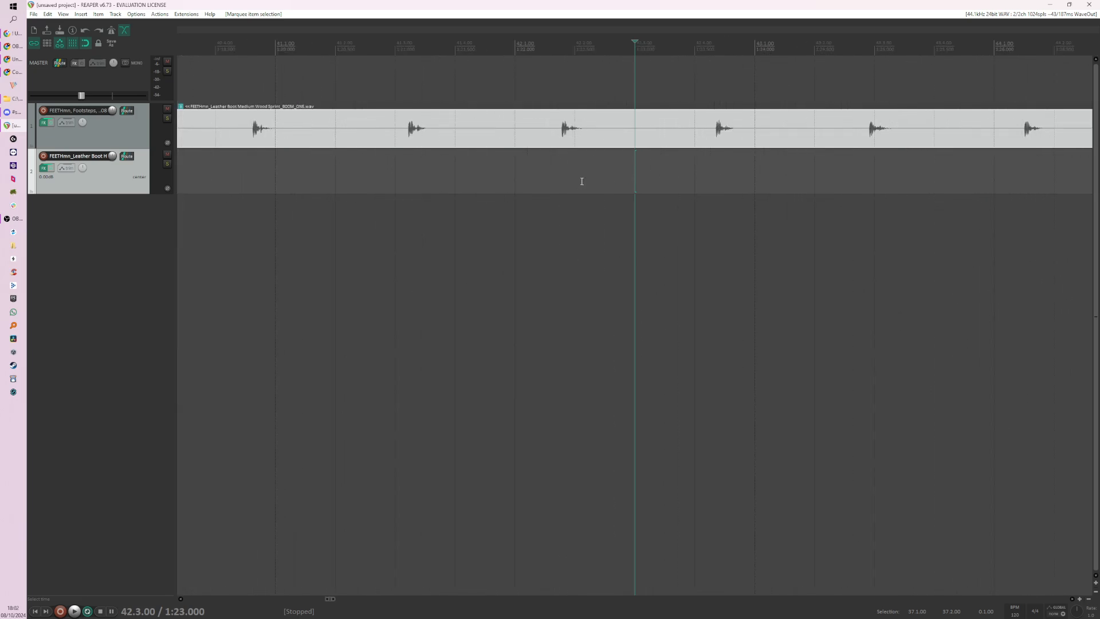
{"action": "scroll", "coordinate": [581, 181], "scroll_direction": "down", "scroll_amount": 5}
{"action": "left_click", "coordinate": [281, 156]}
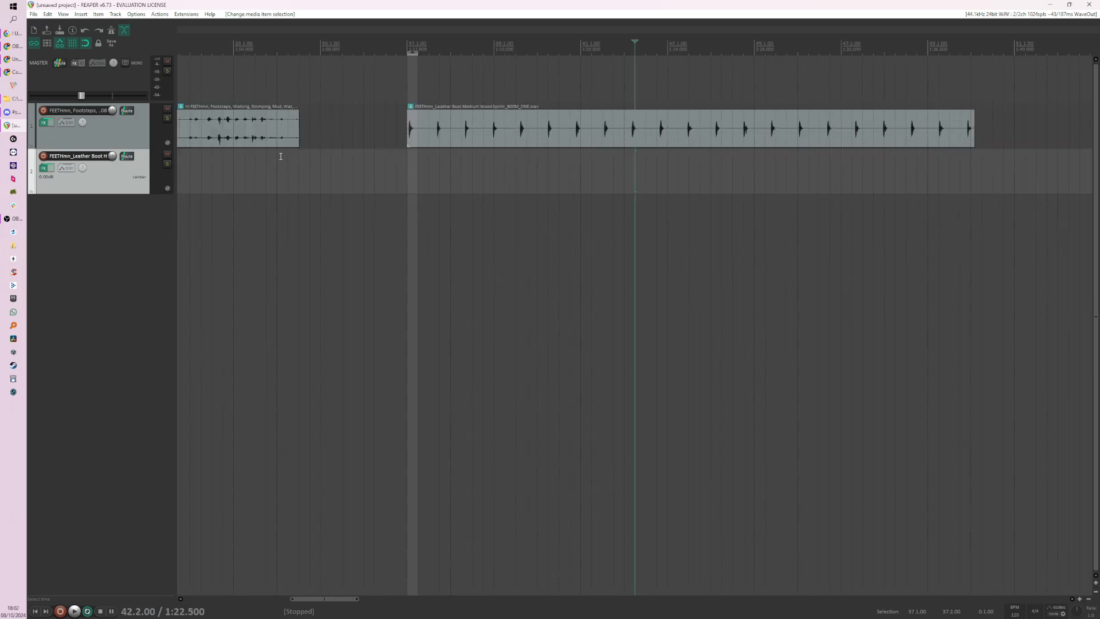
Step: Place the edit cursor at the start of the Medium Wood Sprint clip and set a time selection from 37.1.00 to 37.4.00
{"action": "left_click", "coordinate": [407, 169]}
{"action": "scroll", "coordinate": [420, 143], "scroll_direction": "up", "scroll_amount": 8}
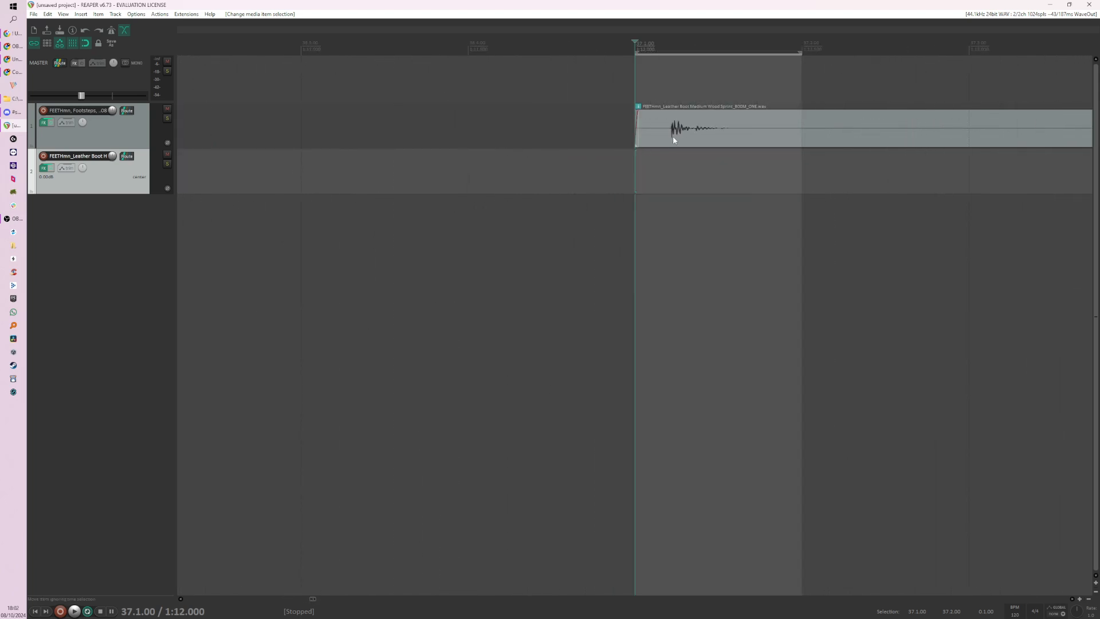
{"action": "left_click_drag", "start_coordinate": [733, 126], "coordinate": [695, 139]}
{"action": "scroll", "coordinate": [590, 160], "scroll_direction": "down", "scroll_amount": 4}
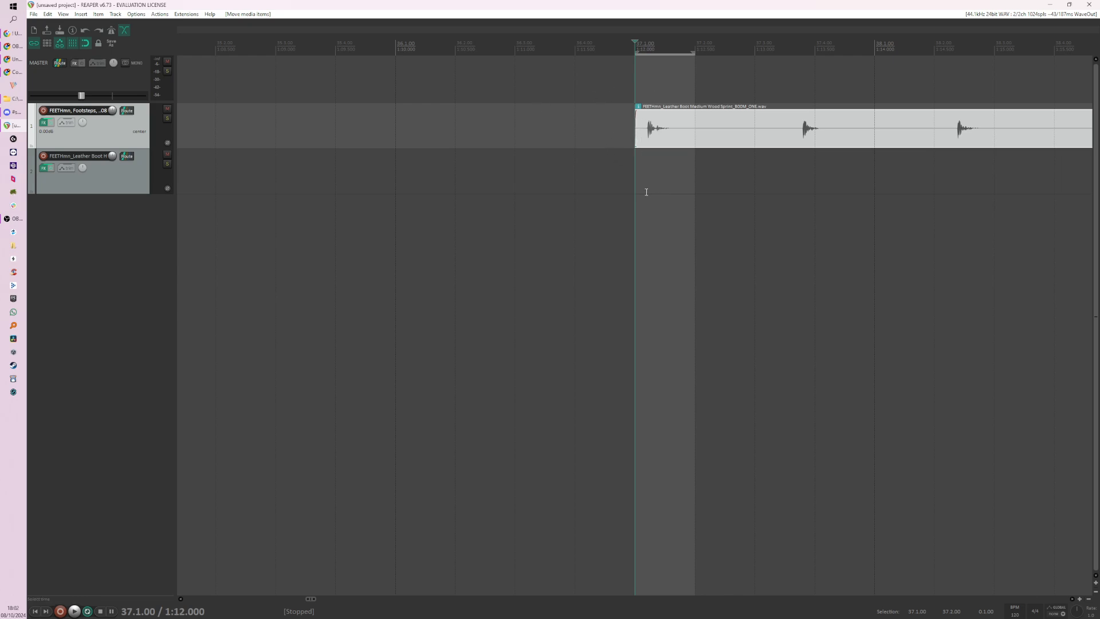
{"action": "left_click_drag", "start_coordinate": [646, 192], "coordinate": [793, 174]}
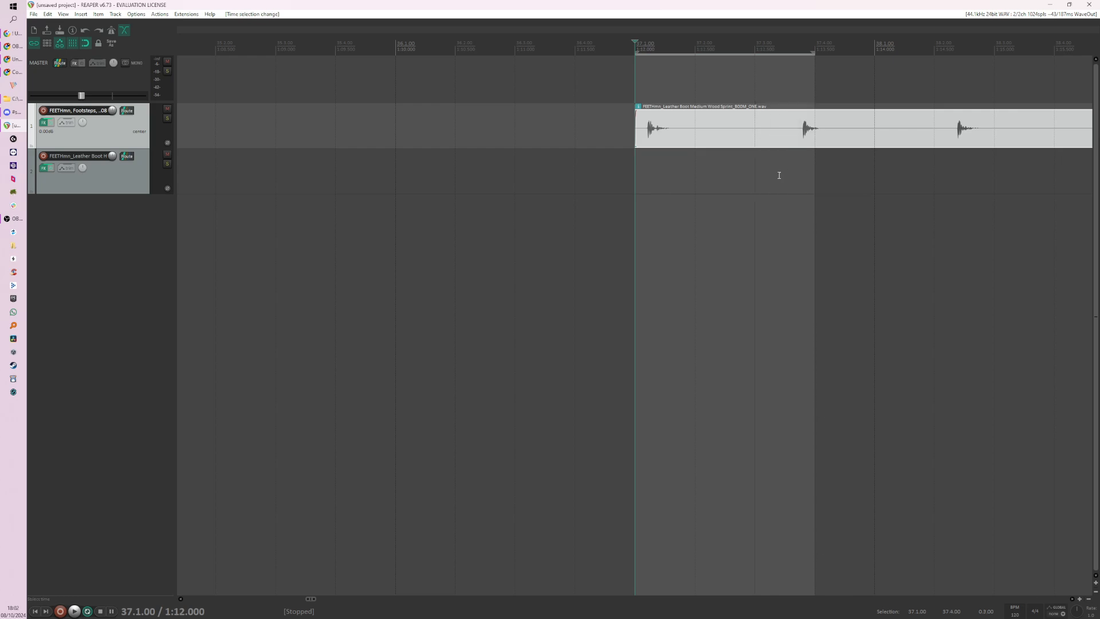
Step: Slip the audio inside the Medium Wood Sprint clip so the first footstep begins exactly at the clip's start
{"action": "scroll", "coordinate": [805, 99], "scroll_direction": "up", "scroll_amount": 4}
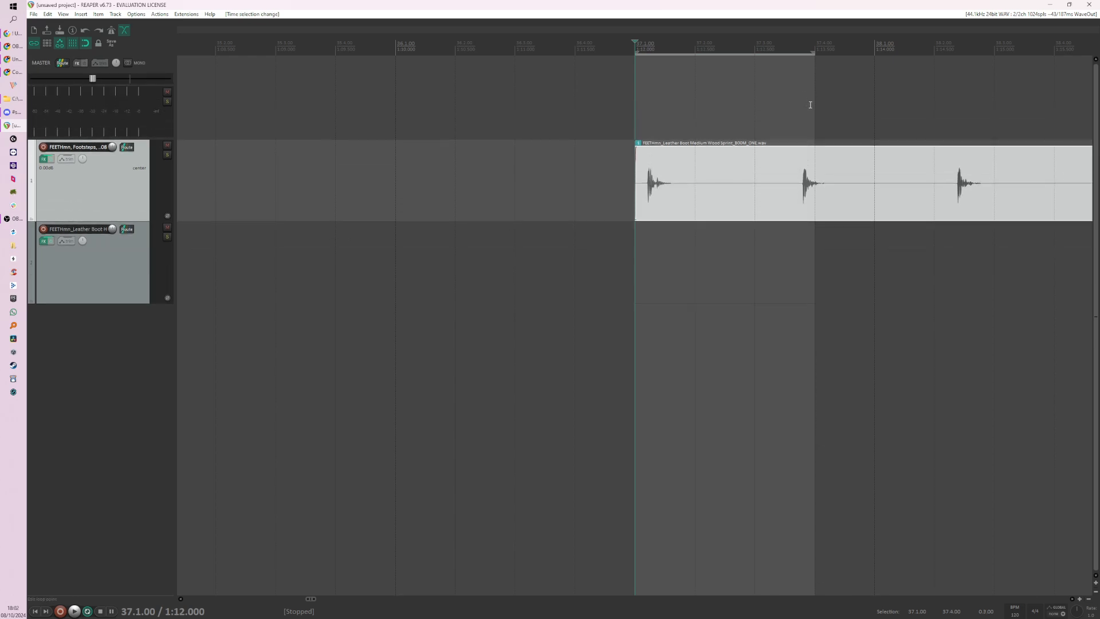
{"action": "scroll", "coordinate": [662, 245], "scroll_direction": "up", "scroll_amount": 1}
{"action": "scroll", "coordinate": [663, 253], "scroll_direction": "up", "scroll_amount": 3}
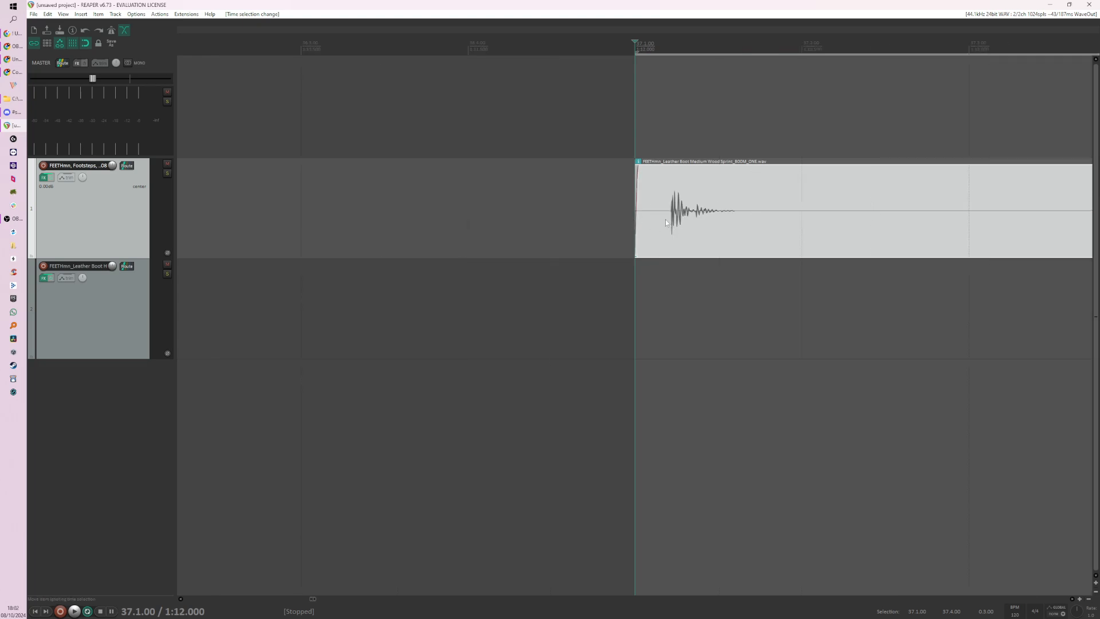
{"action": "scroll", "coordinate": [588, 241], "scroll_direction": "down", "scroll_amount": 1}
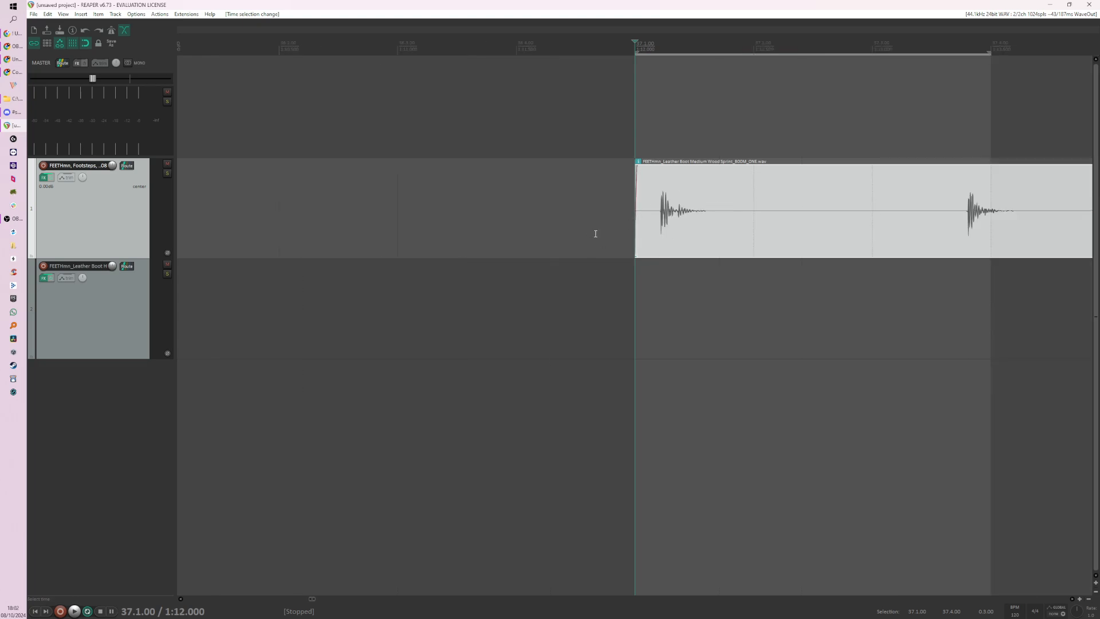
{"action": "scroll", "coordinate": [596, 233], "scroll_direction": "down", "scroll_amount": 1}
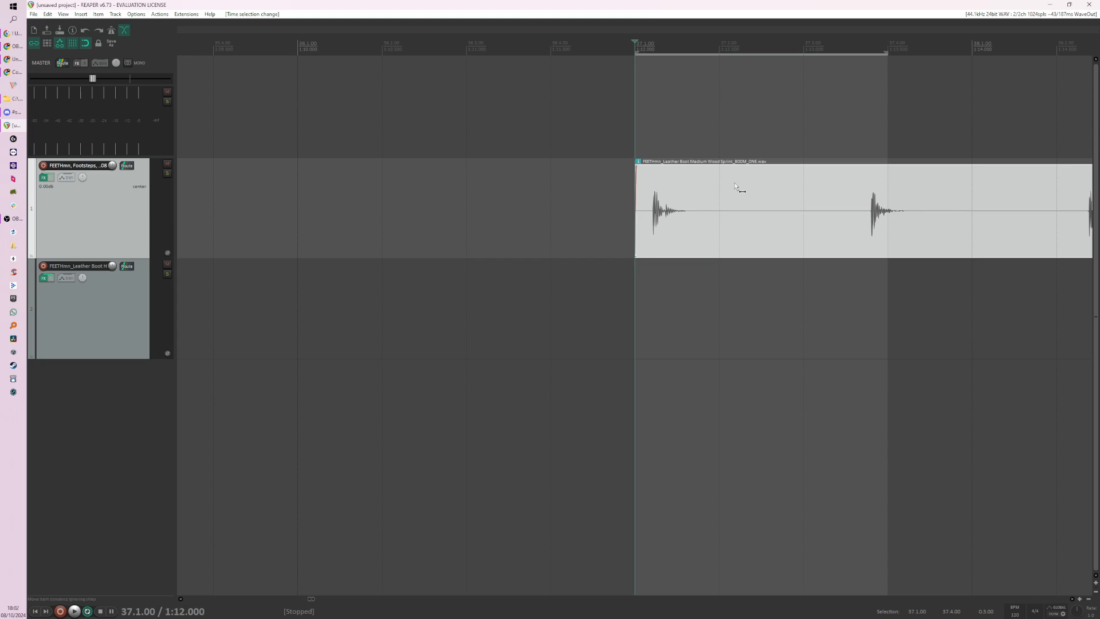
{"action": "left_click_drag", "start_coordinate": [736, 186], "coordinate": [716, 186]}
Step: Split the Medium Wood Sprint clip after its first footstep at 37.2.00
{"action": "left_click", "coordinate": [719, 287]}
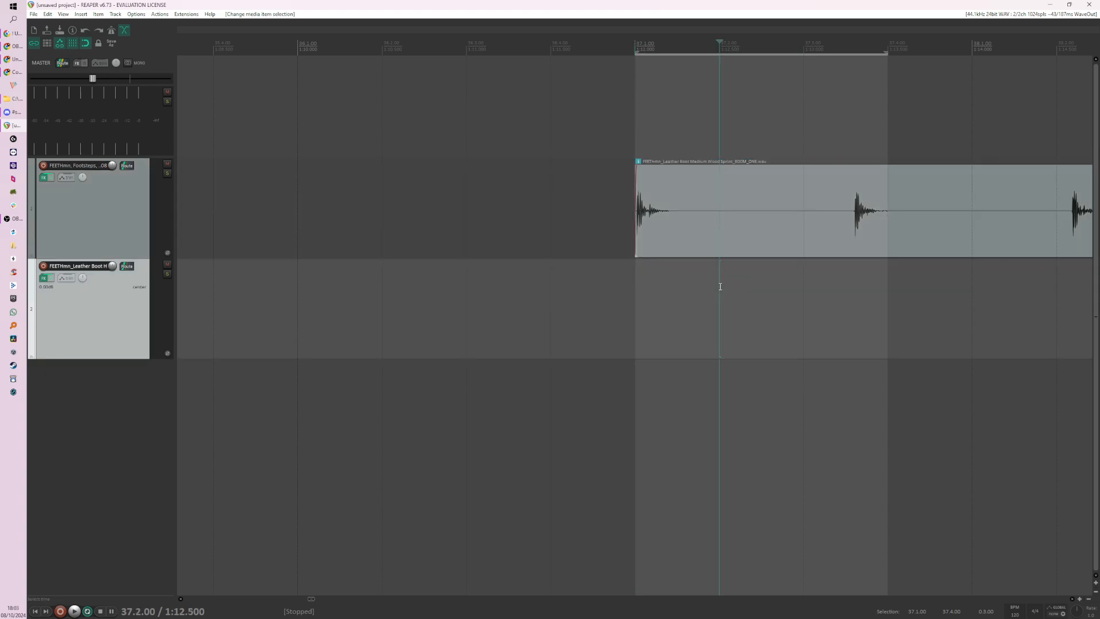
{"action": "left_click", "coordinate": [715, 227]}
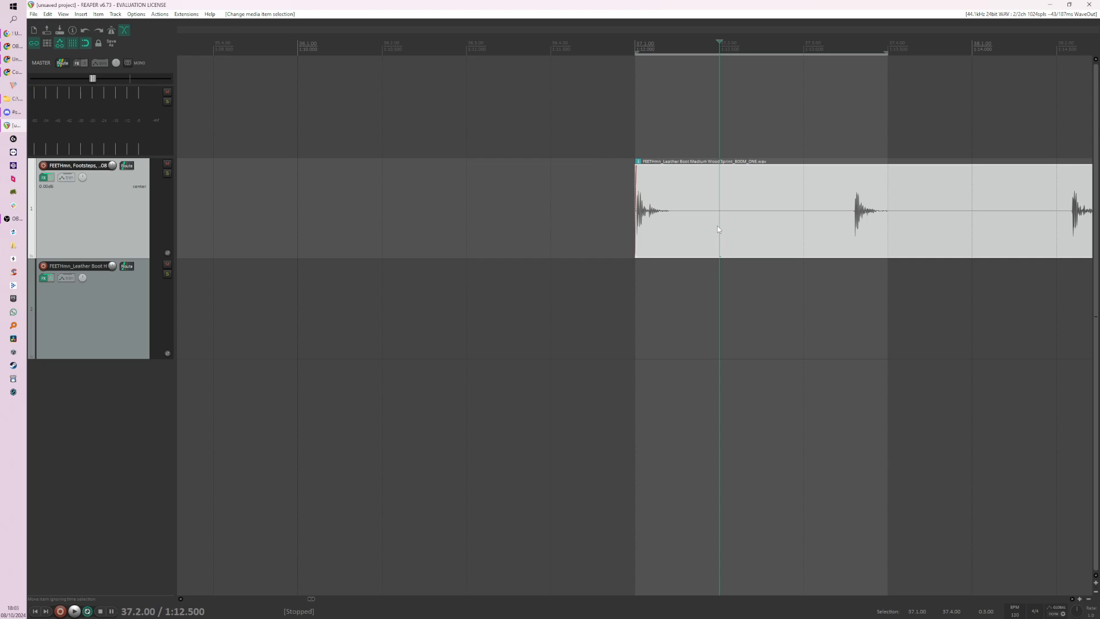
{"action": "key", "text": "s"}
Step: Trim the remaining clip's start to 37.3.00 and slip its audio so the second footstep begins exactly there
{"action": "left_click_drag", "start_coordinate": [723, 235], "coordinate": [803, 237]}
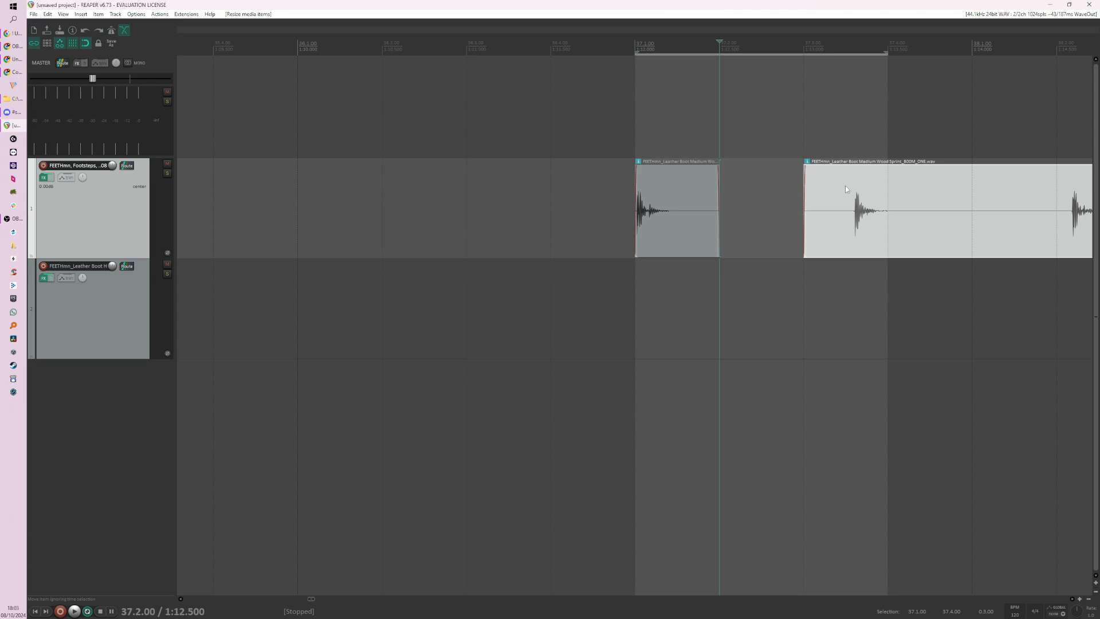
{"action": "left_click_drag", "start_coordinate": [865, 179], "coordinate": [817, 180]}
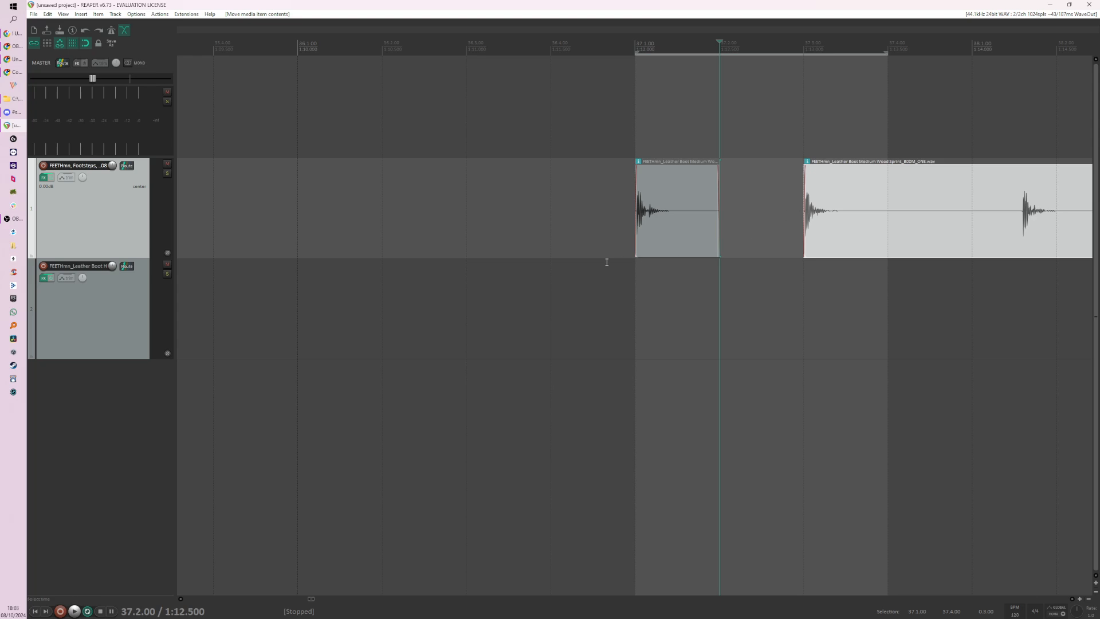
{"action": "scroll", "coordinate": [607, 258], "scroll_direction": "down", "scroll_amount": 1}
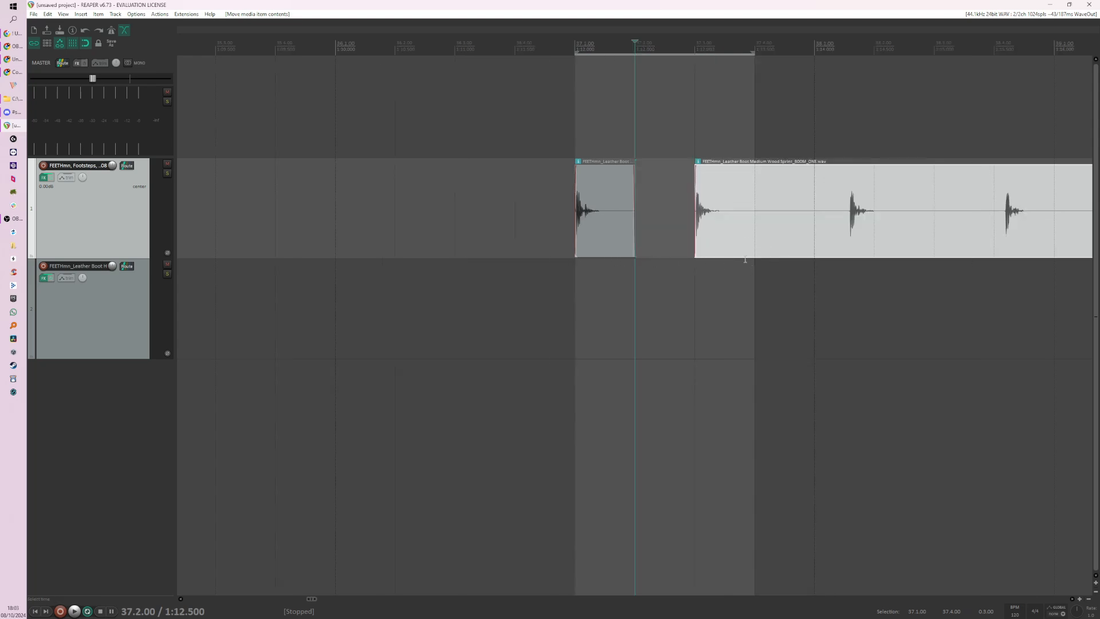
Step: Split the clip after the second footstep at 37.4.00 and trim the start of the remainder to 38.1.00
{"action": "left_click", "coordinate": [754, 233]}
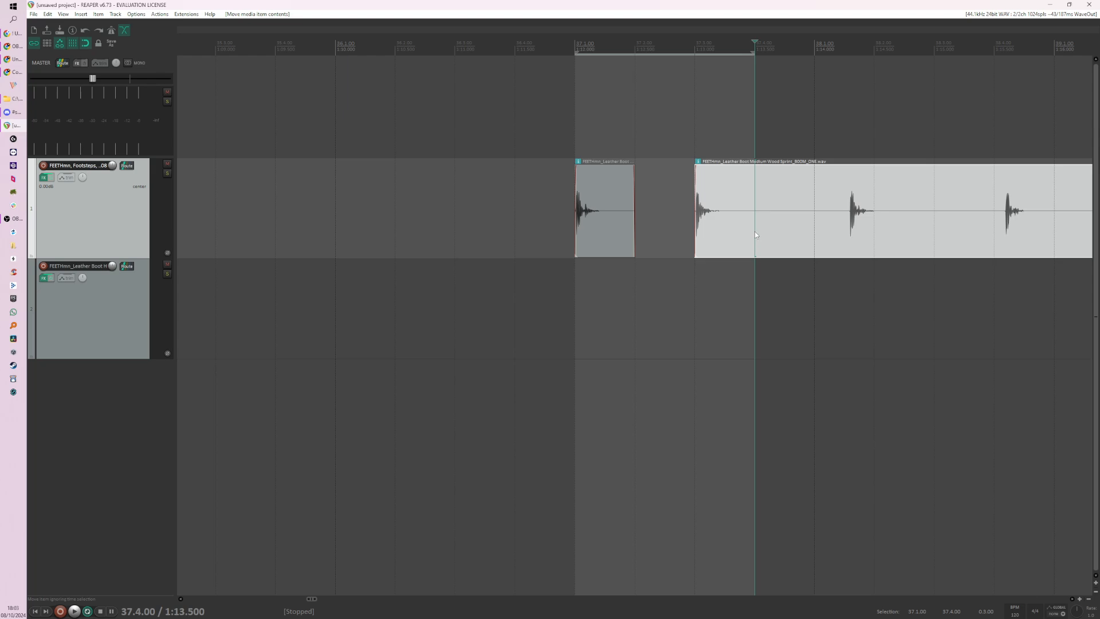
{"action": "key", "text": "s"}
{"action": "left_click_drag", "start_coordinate": [757, 232], "coordinate": [795, 231]}
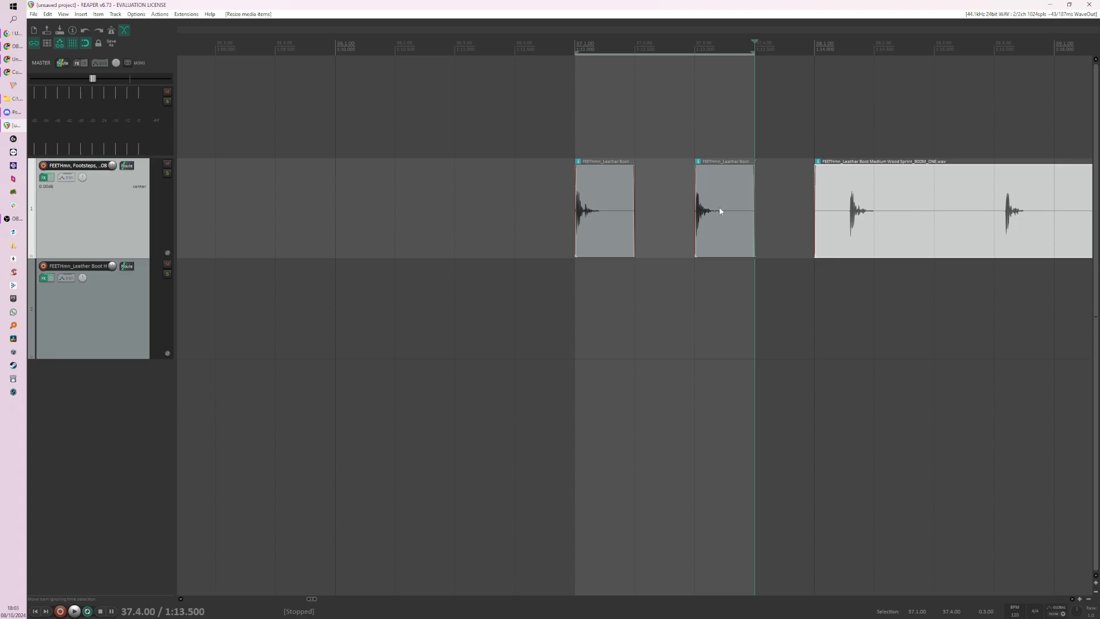
Step: Shorten the fade-in of the second footstep clip at 37.3.00 and slip its audio so the footstep begins closer to the clip's start
{"action": "scroll", "coordinate": [719, 210], "scroll_direction": "up", "scroll_amount": 2}
{"action": "scroll", "coordinate": [572, 196], "scroll_direction": "up", "scroll_amount": 1}
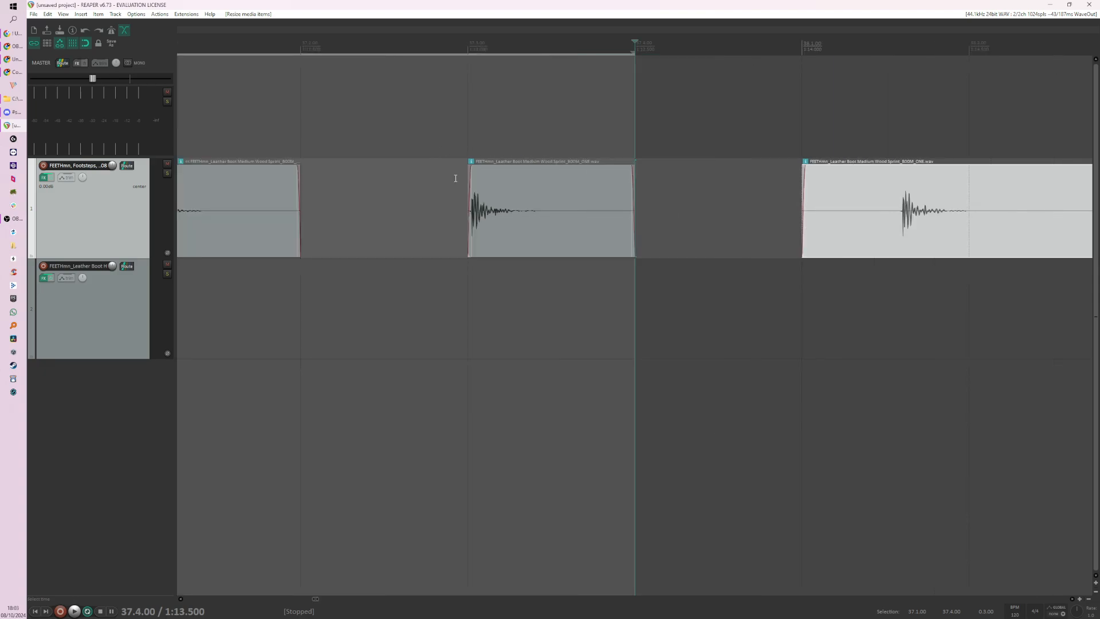
{"action": "scroll", "coordinate": [455, 178], "scroll_direction": "up", "scroll_amount": 1}
{"action": "left_click", "coordinate": [302, 148]}
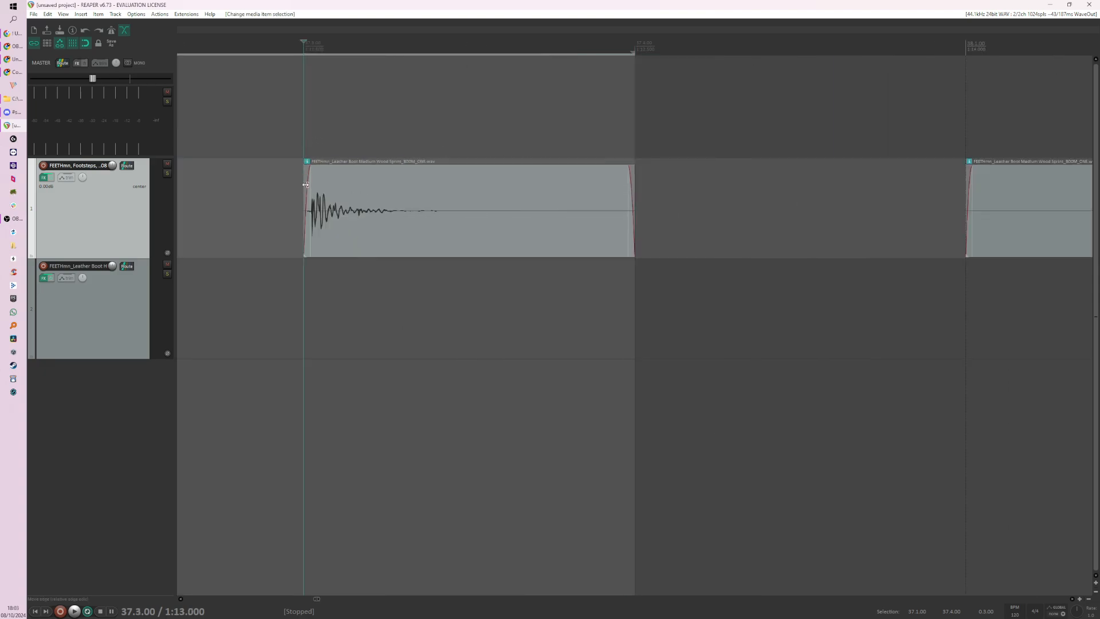
{"action": "scroll", "coordinate": [401, 178], "scroll_direction": "up", "scroll_amount": 1}
{"action": "left_click_drag", "start_coordinate": [645, 172], "coordinate": [640, 172]}
{"action": "left_click", "coordinate": [708, 184]}
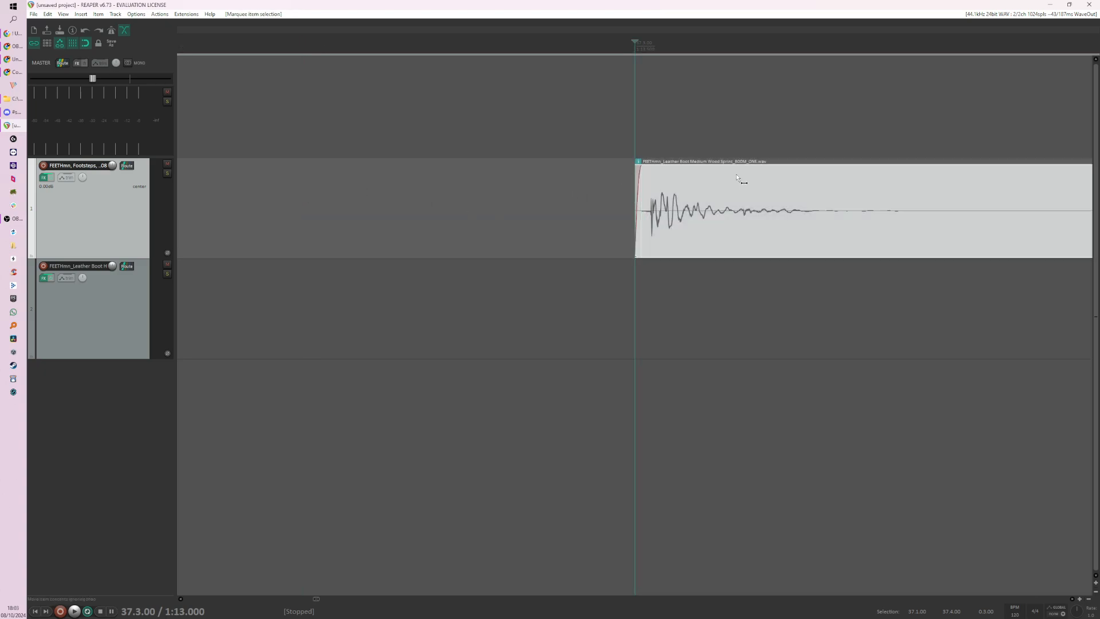
{"action": "left_click_drag", "start_coordinate": [739, 180], "coordinate": [765, 182]}
{"action": "scroll", "coordinate": [649, 198], "scroll_direction": "up", "scroll_amount": 4}
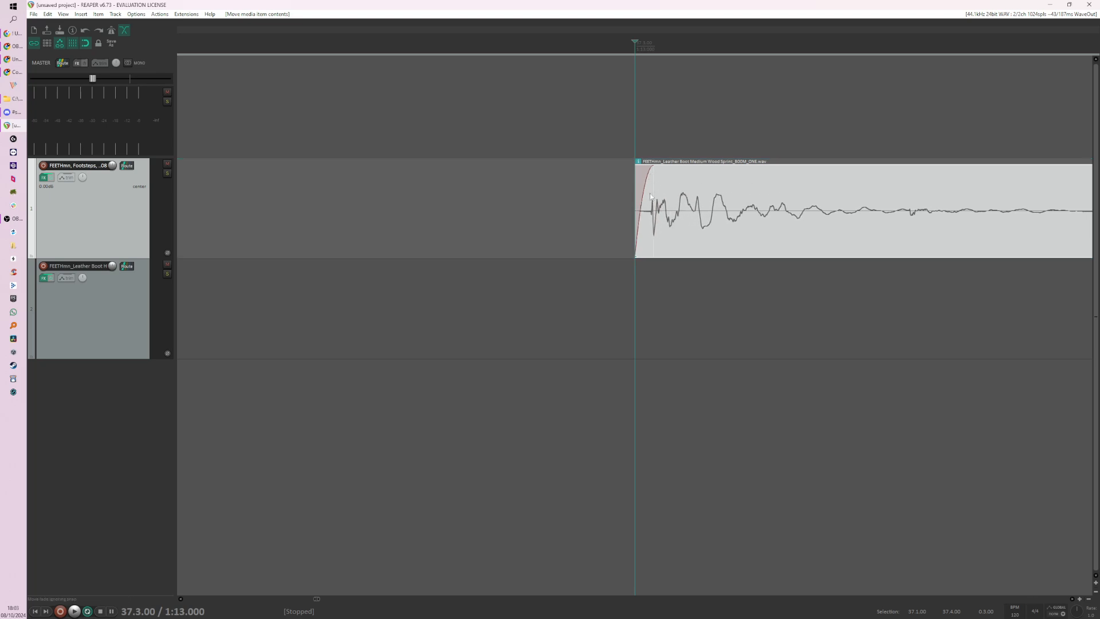
{"action": "scroll", "coordinate": [650, 195], "scroll_direction": "down", "scroll_amount": 8}
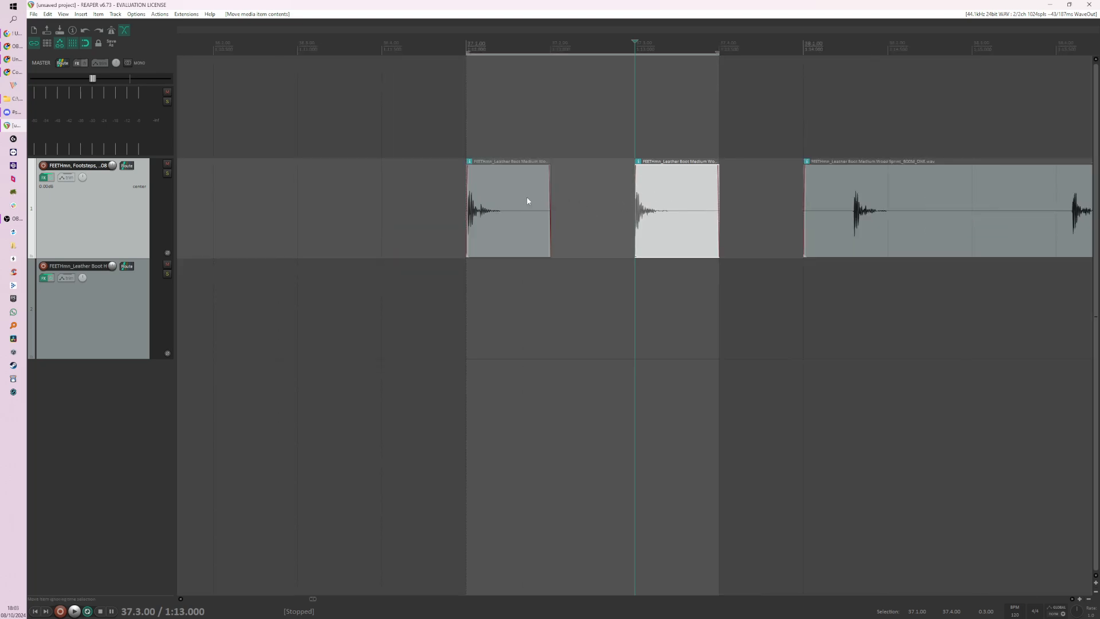
Step: Set the time selection to 37.1.00–38.1.00 and play the two cut footsteps from 36.4.00
{"action": "scroll", "coordinate": [527, 200], "scroll_direction": "down", "scroll_amount": 3}
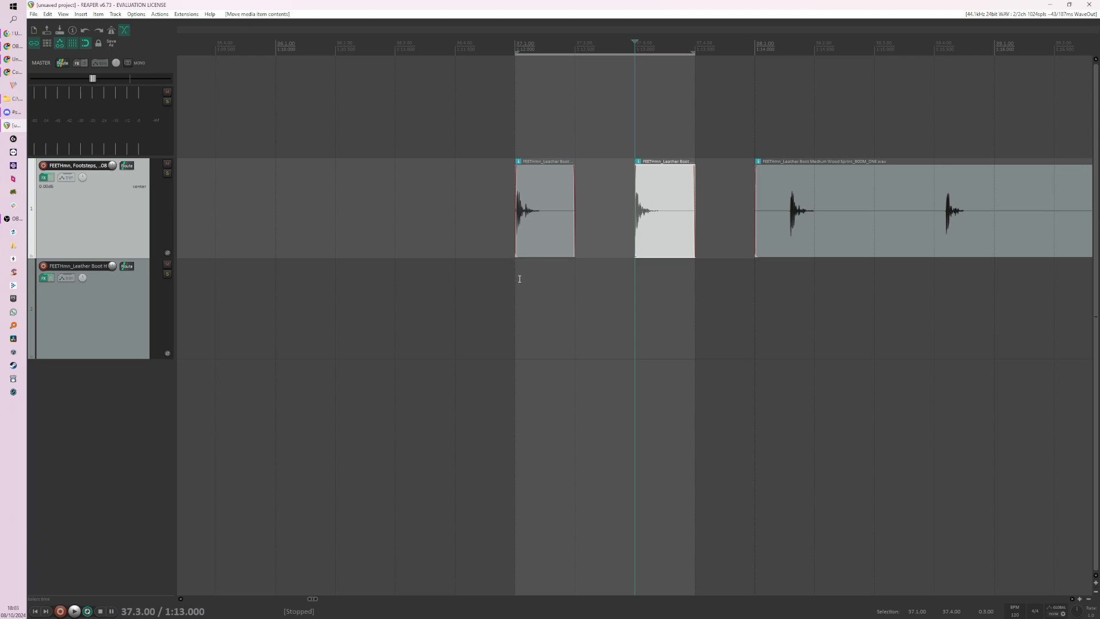
{"action": "left_click_drag", "start_coordinate": [520, 279], "coordinate": [744, 283]}
{"action": "left_click", "coordinate": [484, 238]}
{"action": "key", "text": "space"}
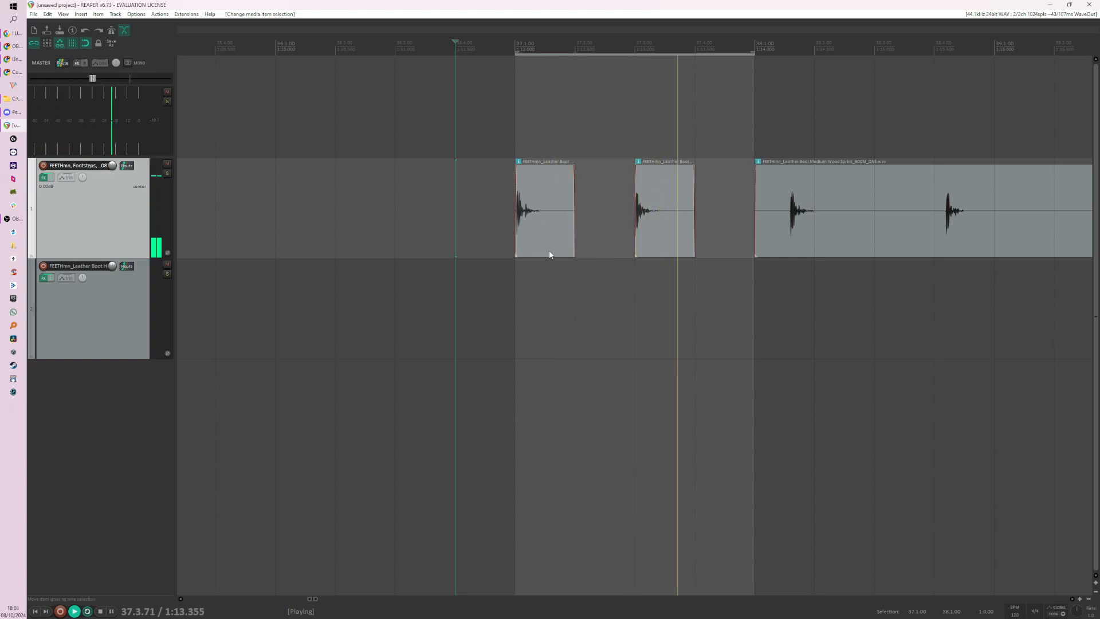
{"action": "key", "text": "space"}
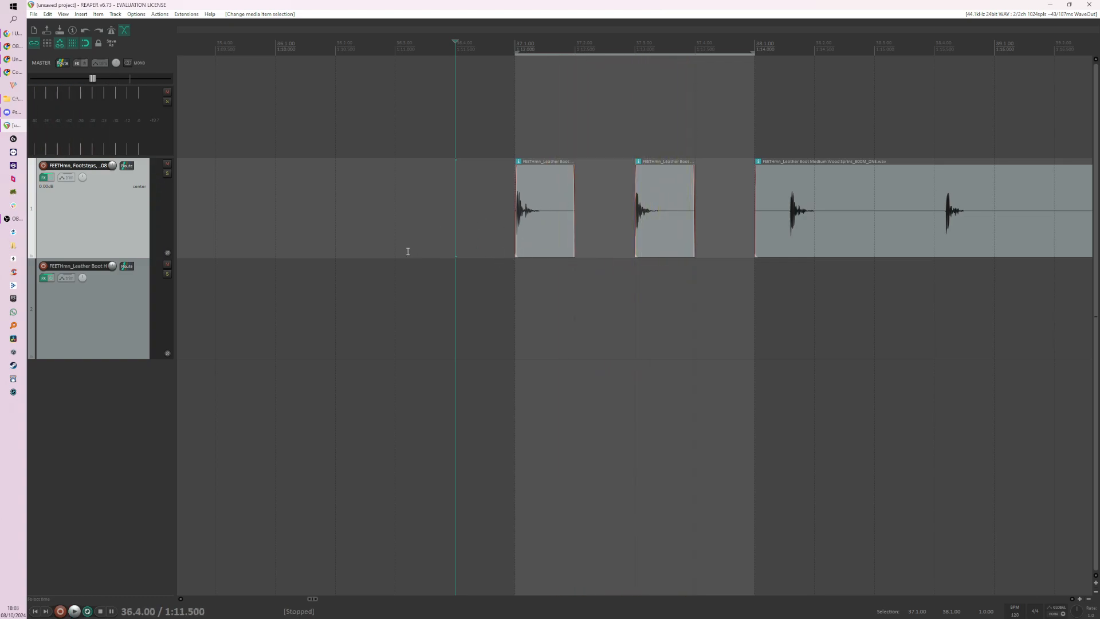
Step: Move the Leather Boot Heavy Grass Run clip on track 2 to 37.1.00 and slip its audio so the first footstep begins at the clip's start
{"action": "scroll", "coordinate": [408, 251], "scroll_direction": "left", "scroll_amount": 5}
{"action": "scroll", "coordinate": [545, 261], "scroll_direction": "down", "scroll_amount": 10}
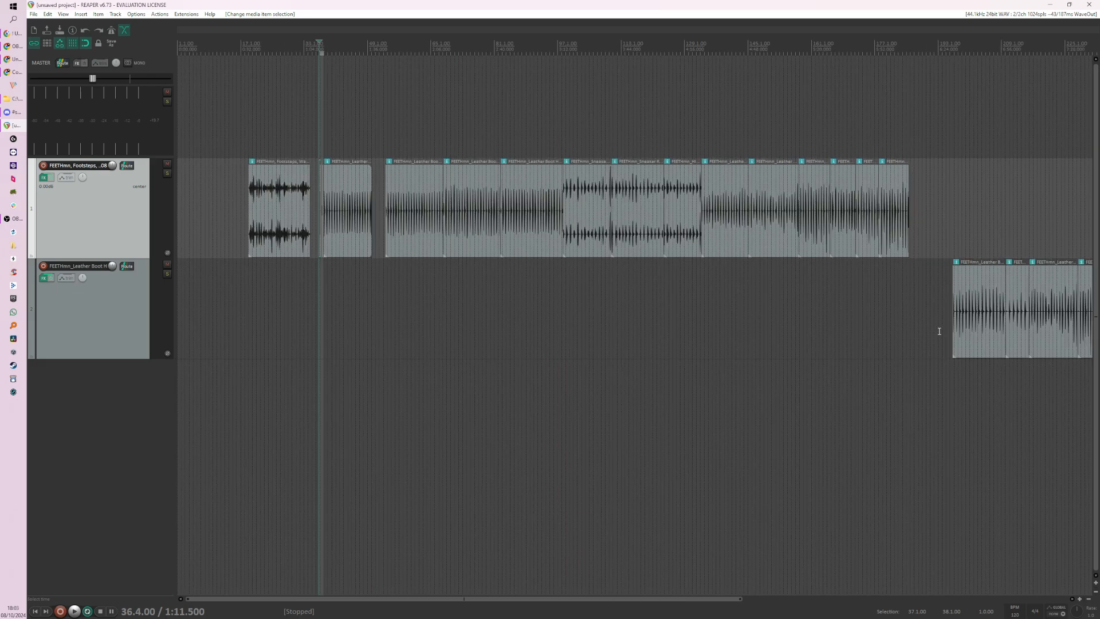
{"action": "left_click_drag", "start_coordinate": [969, 319], "coordinate": [334, 319]}
{"action": "scroll", "coordinate": [618, 311], "scroll_direction": "up", "scroll_amount": 6}
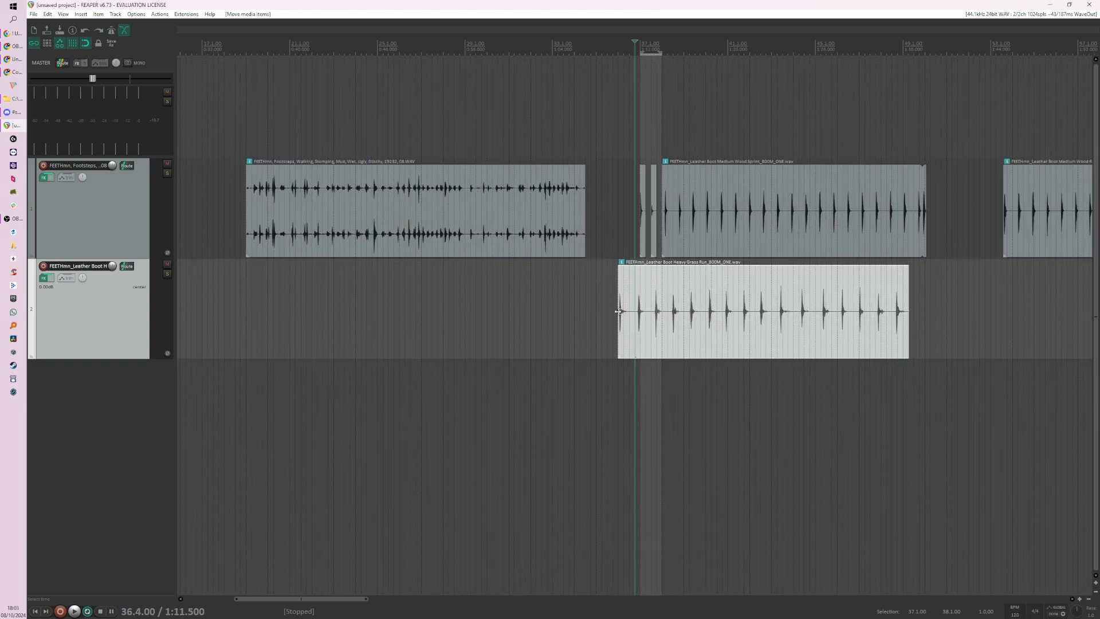
{"action": "scroll", "coordinate": [618, 312], "scroll_direction": "up", "scroll_amount": 6}
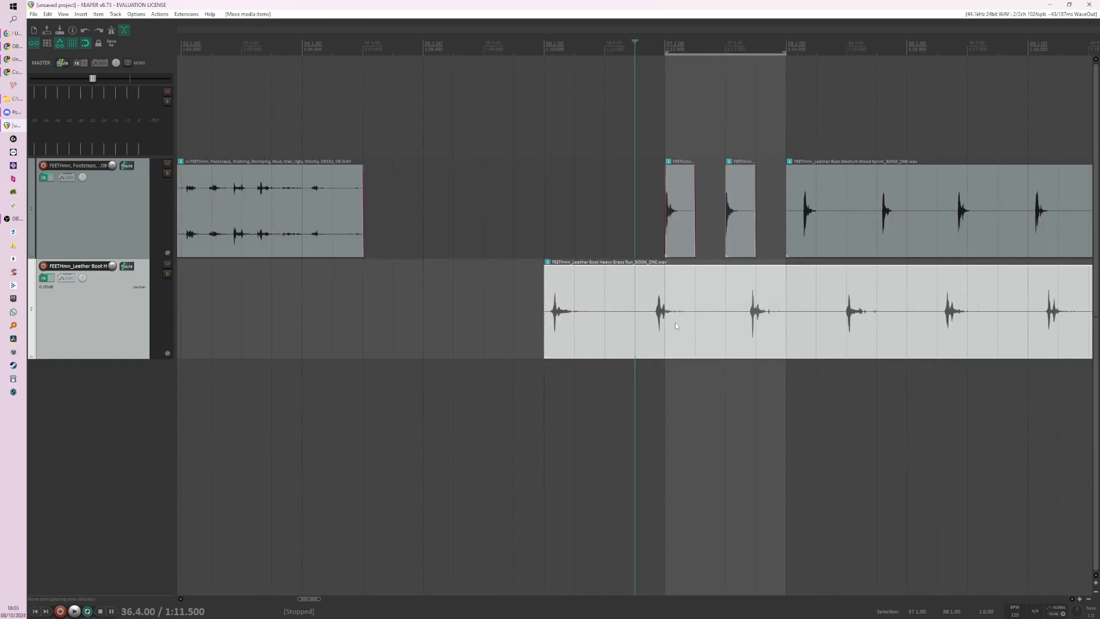
{"action": "scroll", "coordinate": [675, 322], "scroll_direction": "down", "scroll_amount": 6}
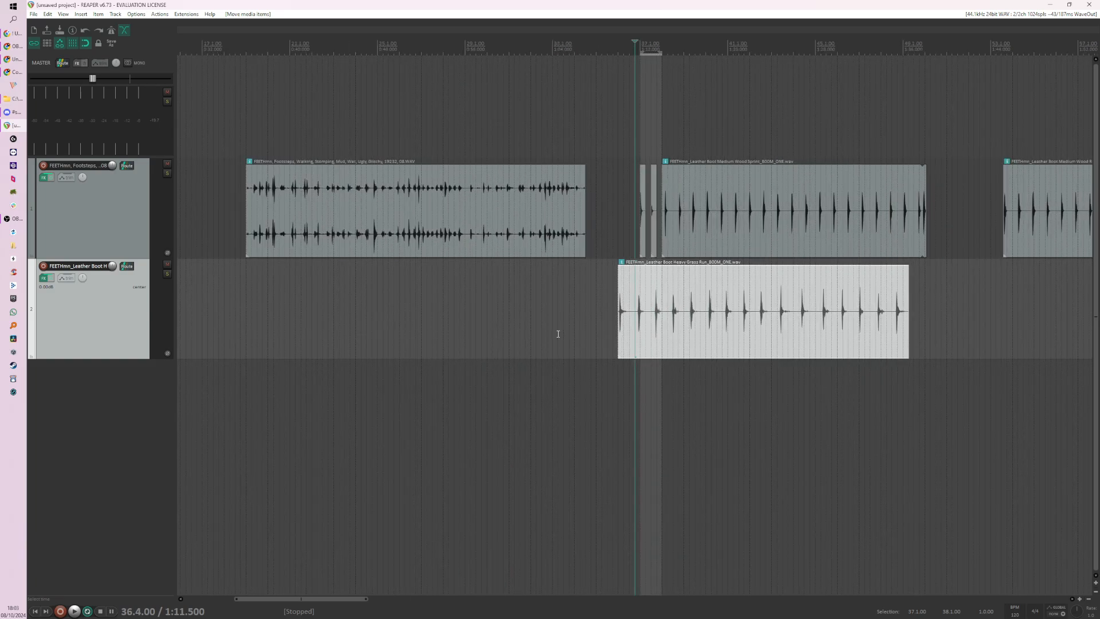
{"action": "scroll", "coordinate": [694, 328], "scroll_direction": "up", "scroll_amount": 6}
{"action": "left_click_drag", "start_coordinate": [696, 328], "coordinate": [842, 321]}
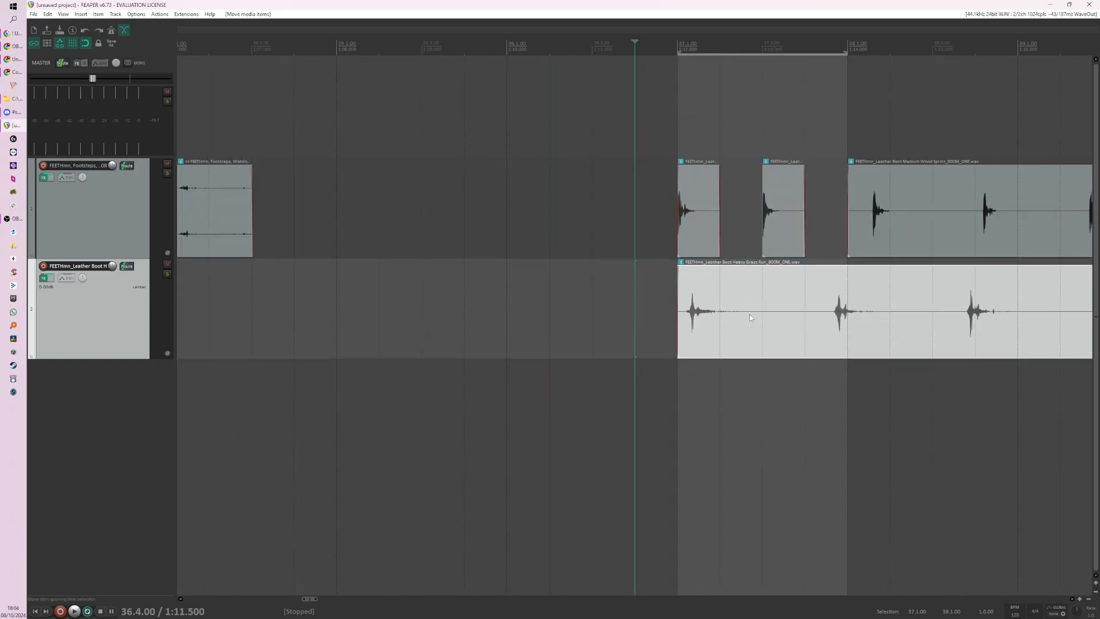
{"action": "scroll", "coordinate": [749, 317], "scroll_direction": "up", "scroll_amount": 3}
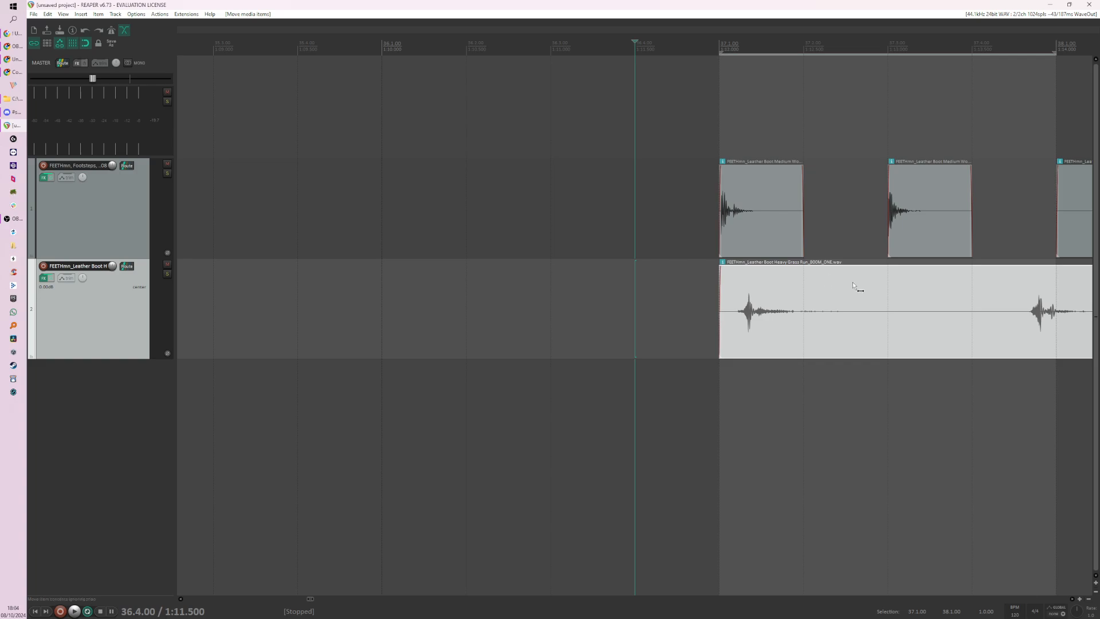
{"action": "left_click_drag", "start_coordinate": [852, 282], "coordinate": [829, 279], "text": "alt"}
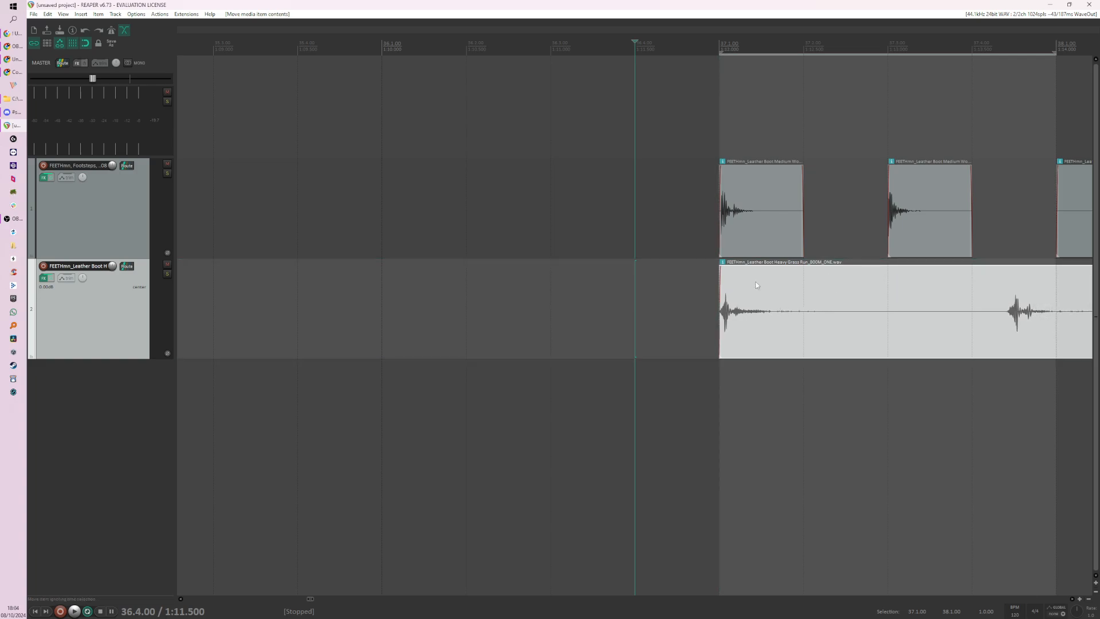
Step: Set the time selection to 37.1.00–37.3.00 and play the layered wood and grass footsteps from 37.1.00
{"action": "left_click_drag", "start_coordinate": [889, 135], "coordinate": [720, 152]}
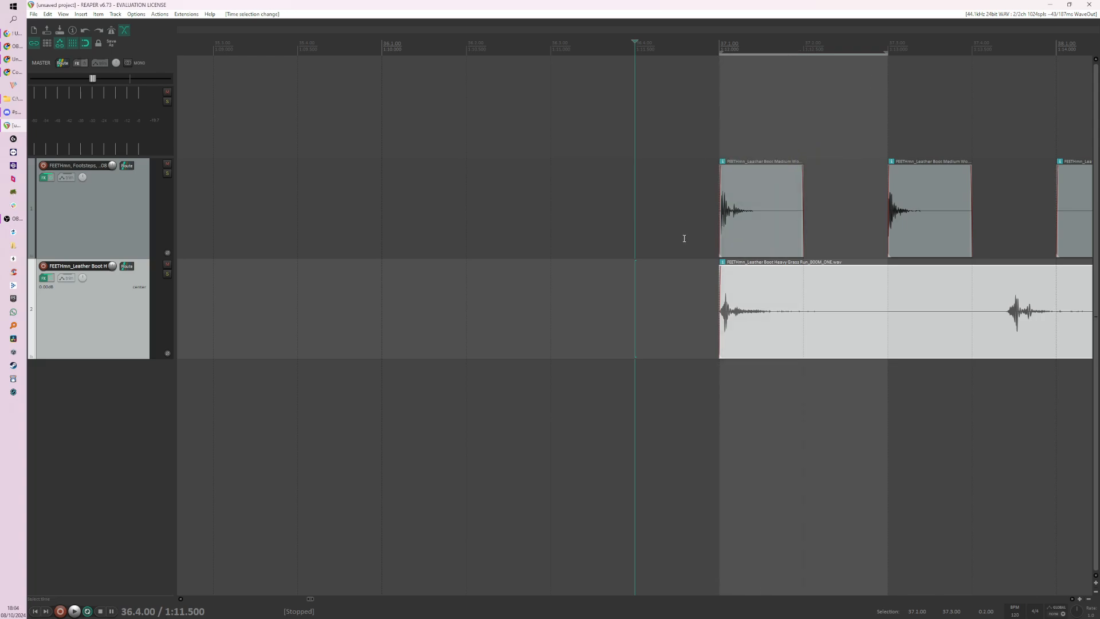
{"action": "left_click", "coordinate": [681, 238]}
{"action": "key", "text": "space"}
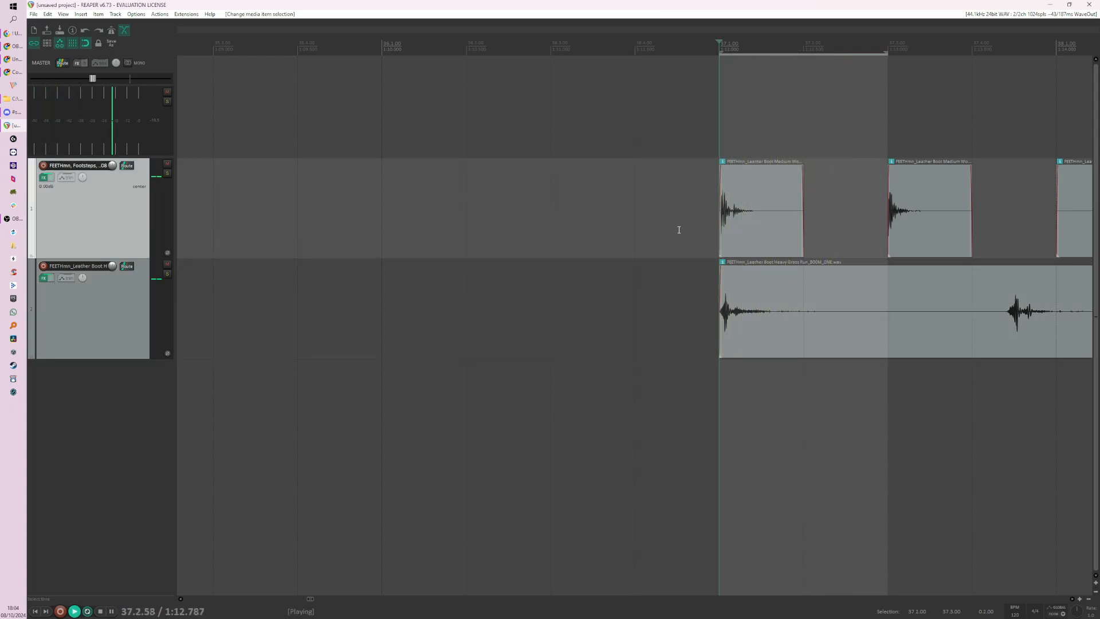
{"action": "key", "text": "space"}
Step: Move the Heavy Grass Run clip back along track 2, just before the other clips on that track
{"action": "scroll", "coordinate": [528, 324], "scroll_direction": "left", "scroll_amount": 6}
{"action": "scroll", "coordinate": [615, 338], "scroll_direction": "down", "scroll_amount": 15}
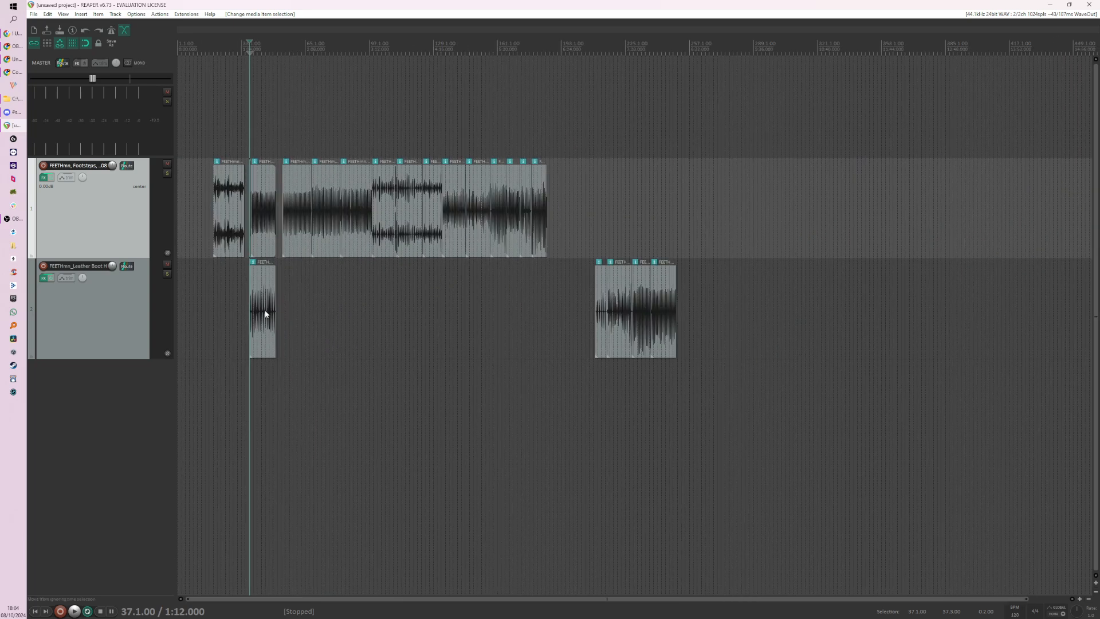
{"action": "left_click_drag", "start_coordinate": [265, 315], "coordinate": [575, 335]}
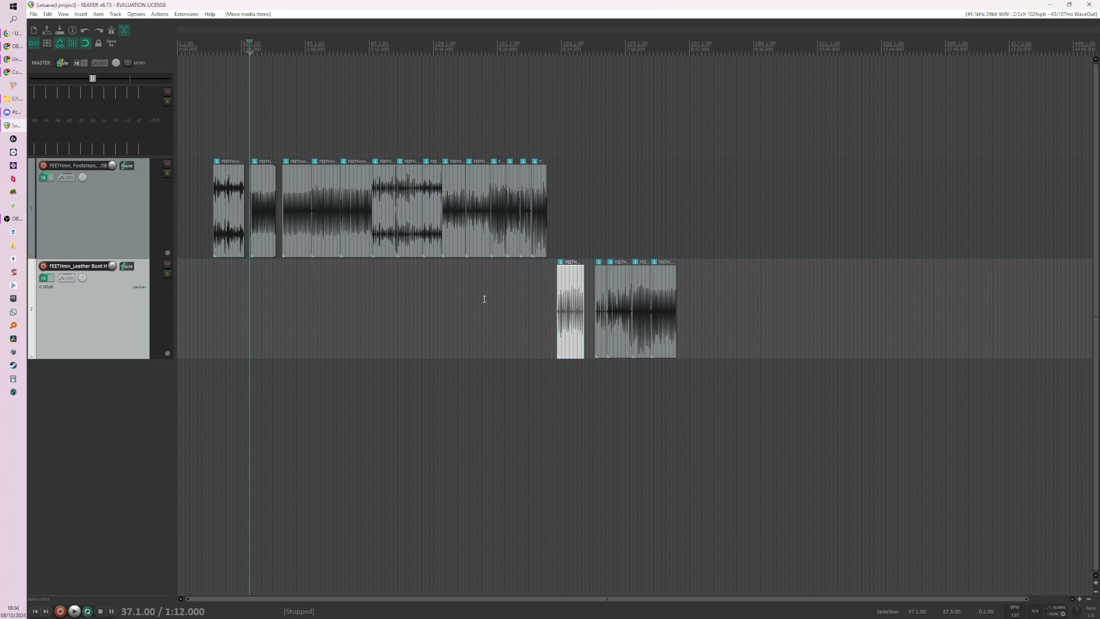
Step: Look over the remaining track 1 clips and play the Leather Boot Light Dirt Sprint clip from 137.1.00
{"action": "scroll", "coordinate": [401, 191], "scroll_direction": "up", "scroll_amount": 5}
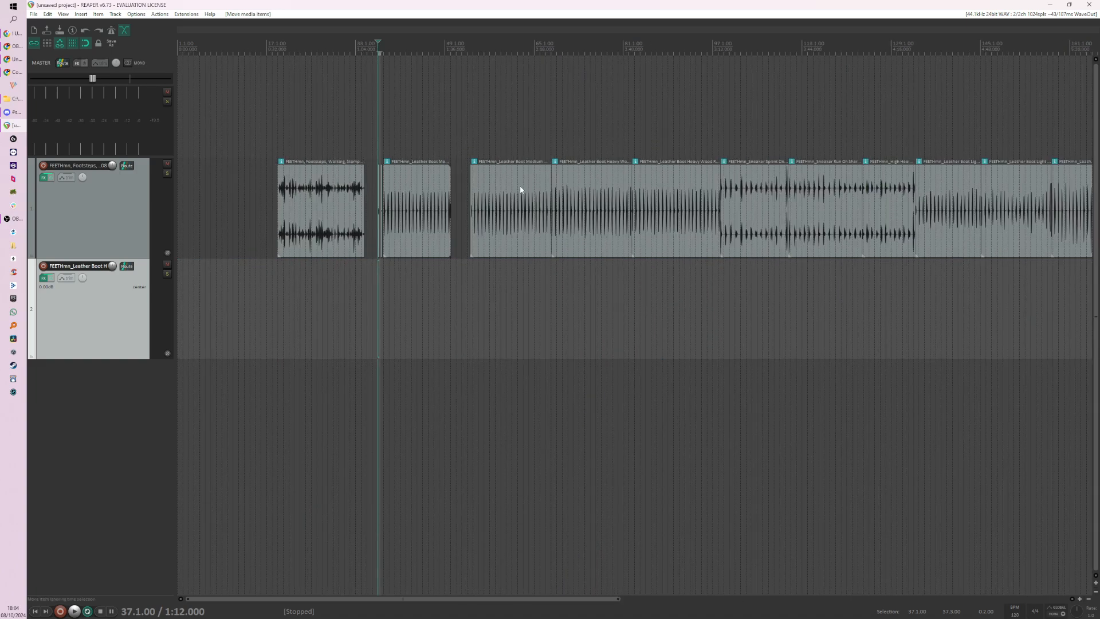
{"action": "scroll", "coordinate": [461, 189], "scroll_direction": "up", "scroll_amount": 2}
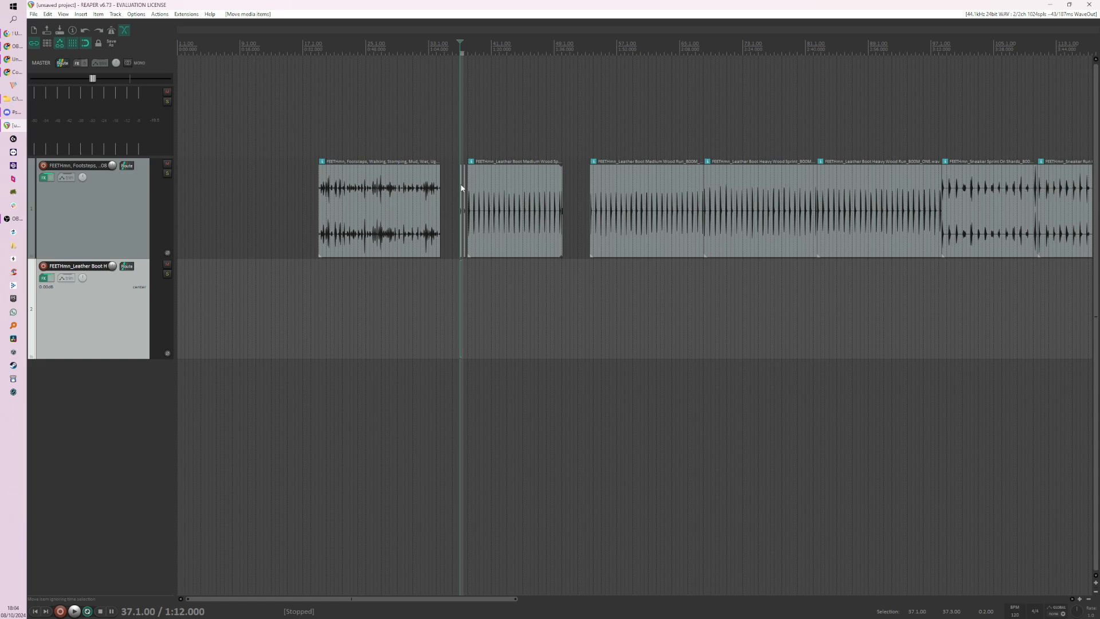
{"action": "scroll", "coordinate": [458, 184], "scroll_direction": "down", "scroll_amount": 2}
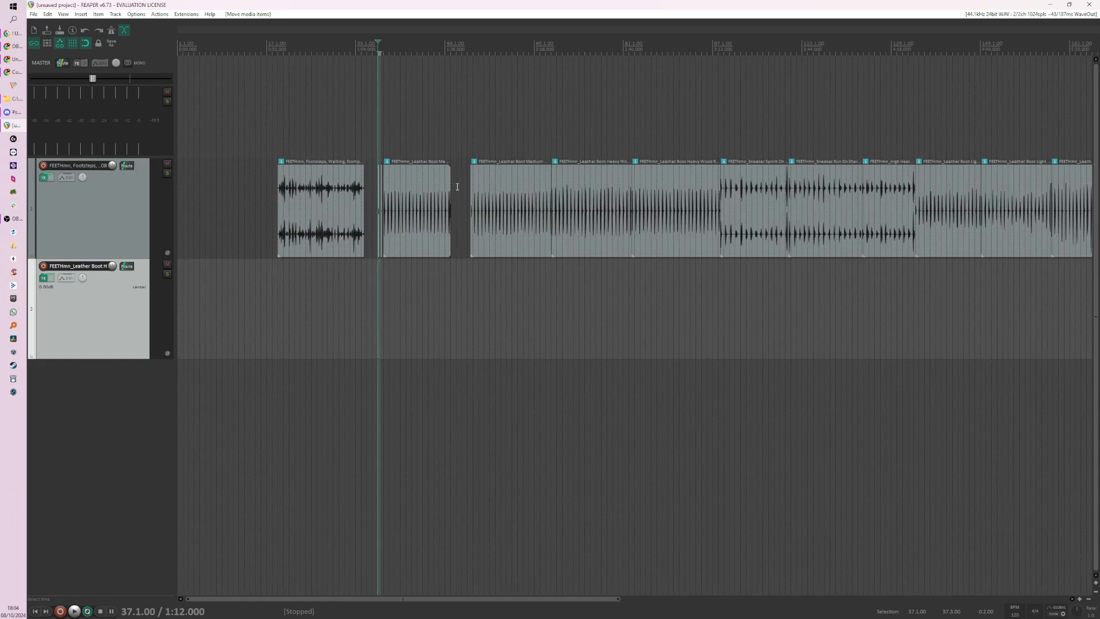
{"action": "left_click", "coordinate": [750, 230]}
{"action": "left_click", "coordinate": [779, 278]}
{"action": "scroll", "coordinate": [731, 275], "scroll_direction": "up", "scroll_amount": 3}
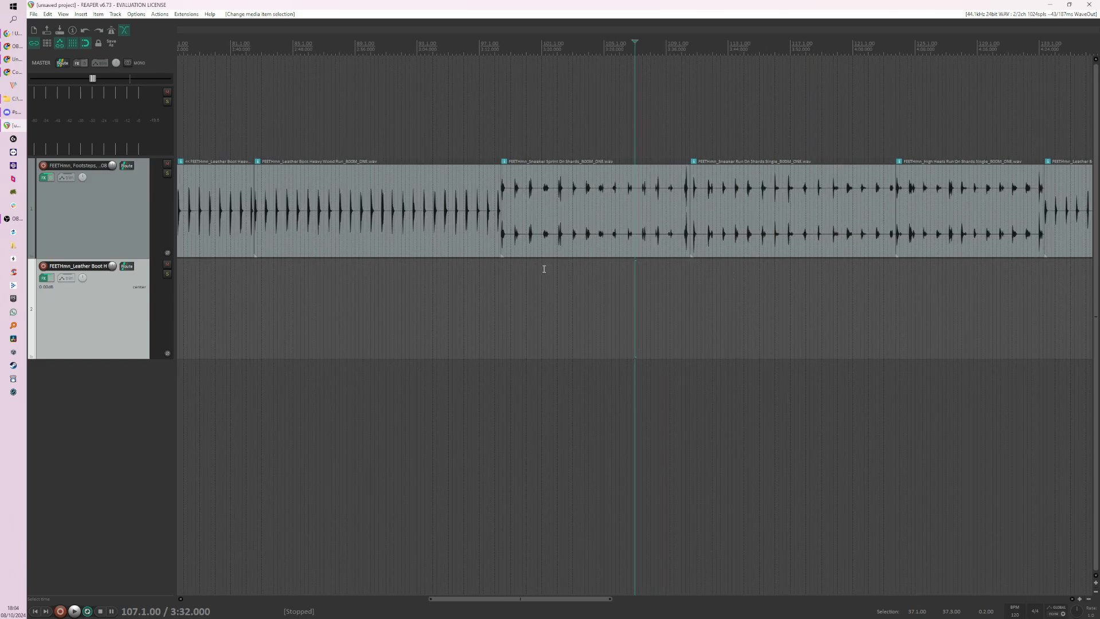
{"action": "scroll", "coordinate": [545, 268], "scroll_direction": "down", "scroll_amount": 2}
{"action": "left_click", "coordinate": [801, 288]}
{"action": "scroll", "coordinate": [830, 289], "scroll_direction": "up", "scroll_amount": 3}
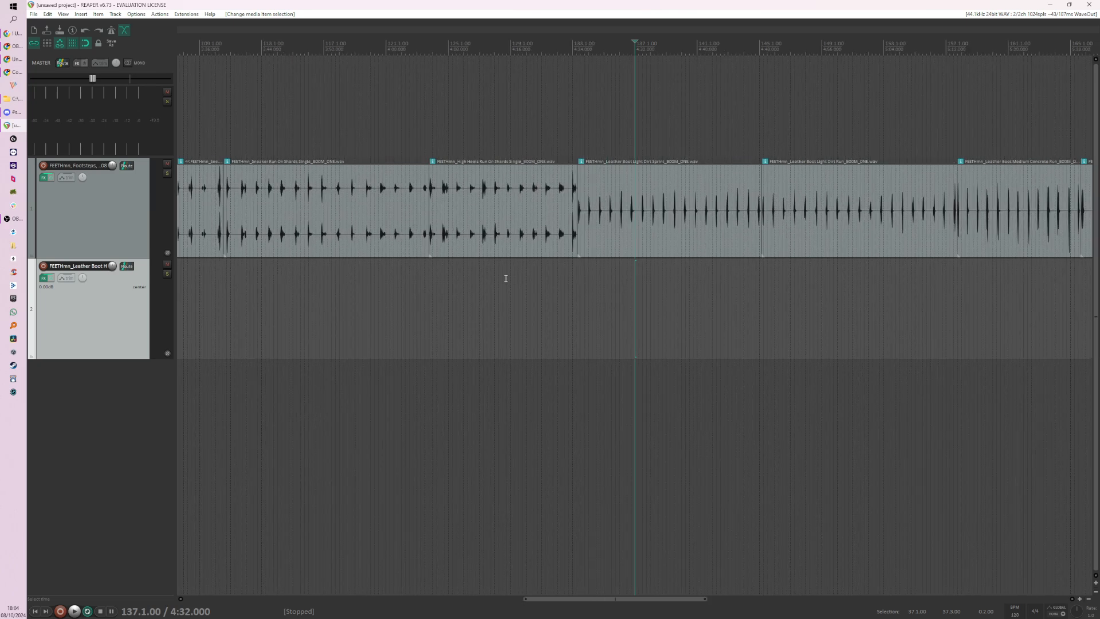
{"action": "key", "text": "space"}
{"action": "key", "text": "space"}
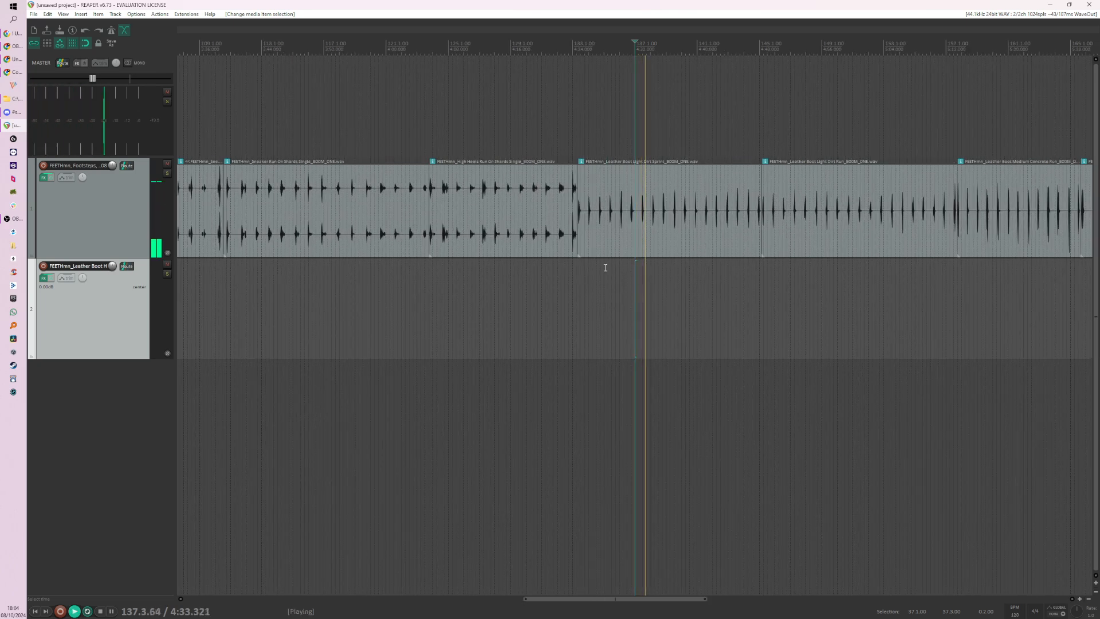
Step: Move all track 2 clips later and shift the track 1 clips from Light Dirt Sprint onward to start at 159.1.00
{"action": "scroll", "coordinate": [506, 276], "scroll_direction": "down", "scroll_amount": 4}
{"action": "scroll", "coordinate": [502, 275], "scroll_direction": "down", "scroll_amount": 4}
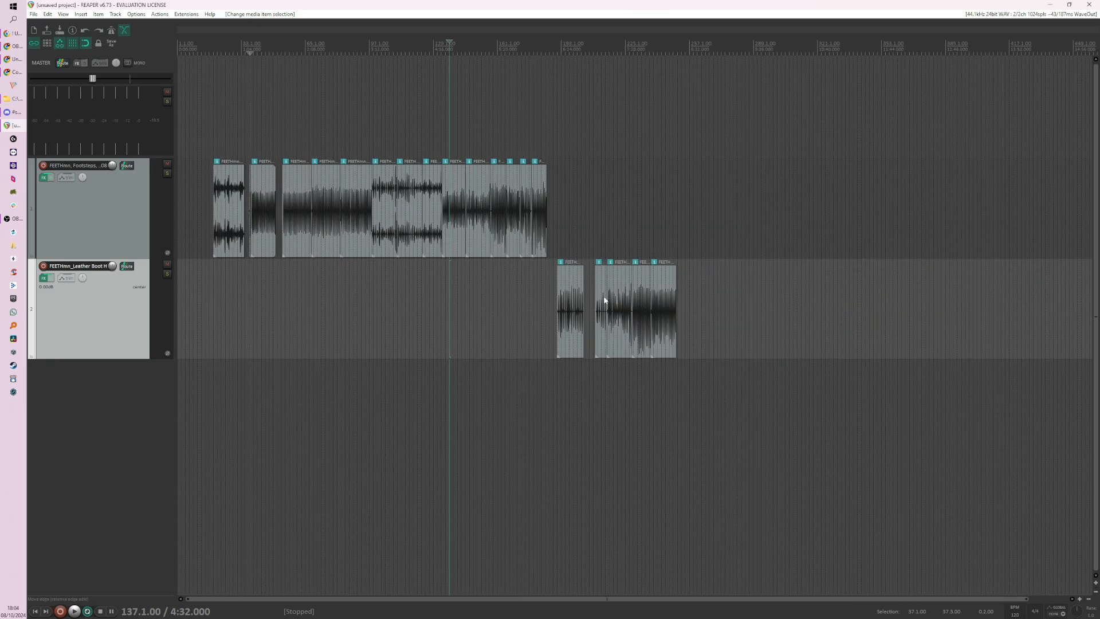
{"action": "left_click_drag", "start_coordinate": [535, 300], "coordinate": [719, 334]}
{"action": "left_click_drag", "start_coordinate": [584, 255], "coordinate": [515, 241]}
{"action": "scroll", "coordinate": [528, 260], "scroll_direction": "up", "scroll_amount": 5}
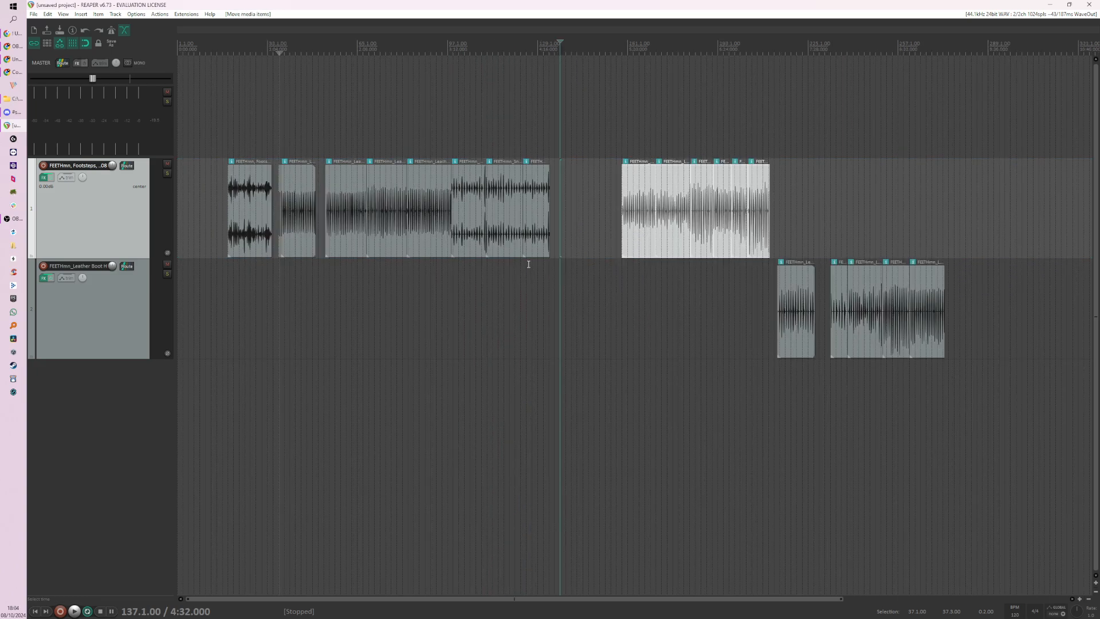
Step: Move the Heavy Grass Run clip on track 2 to 159.1.00, aligned with the start of the Light Dirt Sprint clip
{"action": "left_click", "coordinate": [806, 294]}
{"action": "scroll", "coordinate": [803, 289], "scroll_direction": "up", "scroll_amount": 3}
{"action": "scroll", "coordinate": [518, 280], "scroll_direction": "down", "scroll_amount": 2}
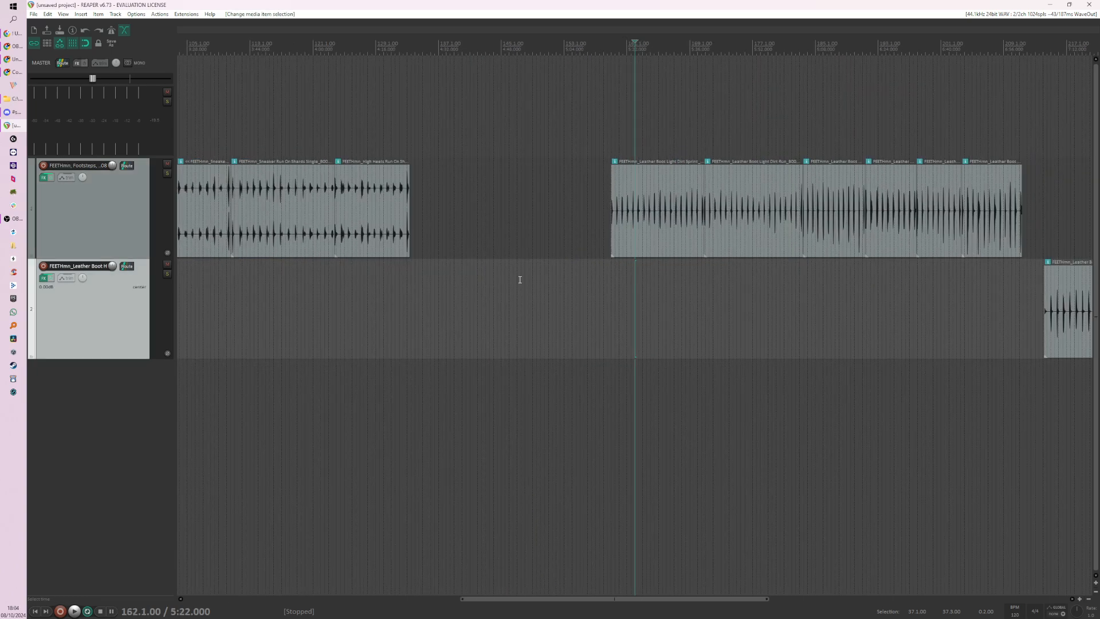
{"action": "left_click_drag", "start_coordinate": [943, 326], "coordinate": [654, 319]}
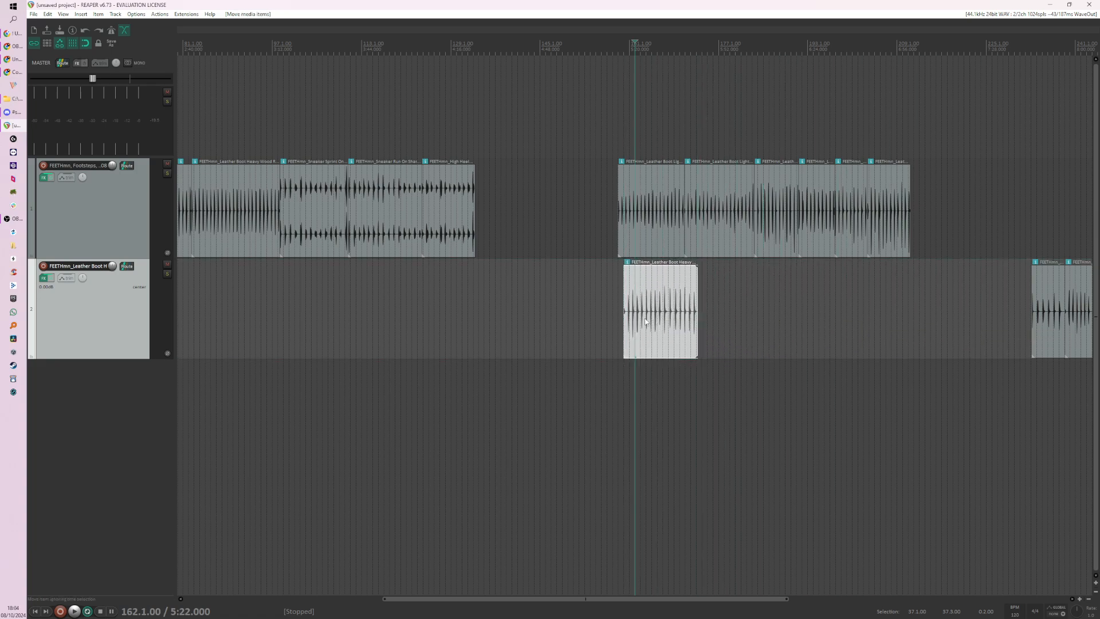
{"action": "scroll", "coordinate": [635, 309], "scroll_direction": "up", "scroll_amount": 5}
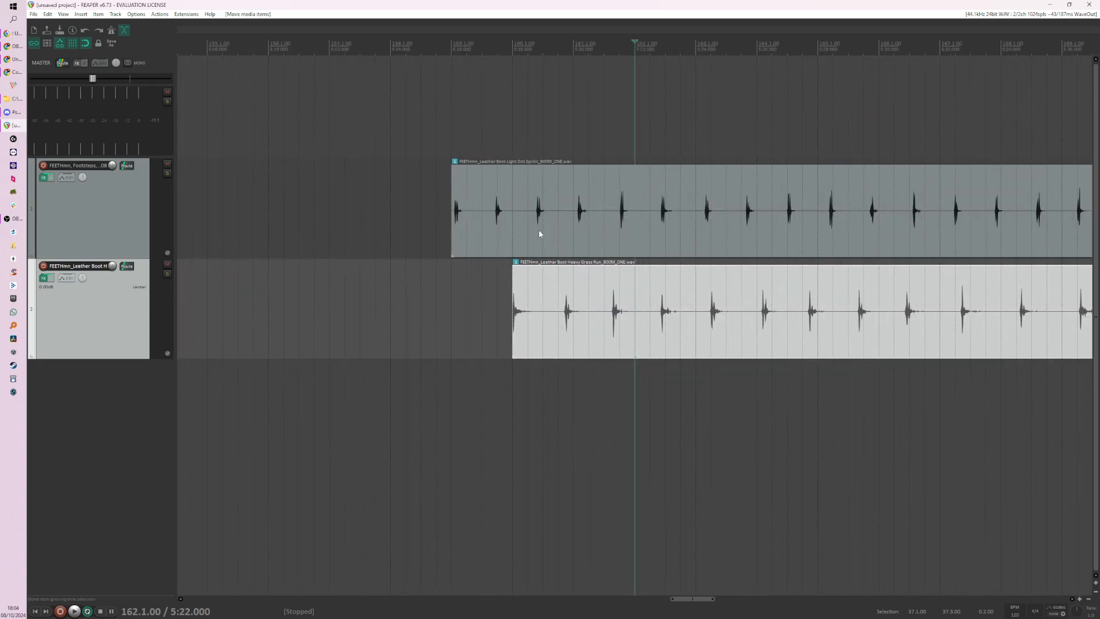
{"action": "left_click_drag", "start_coordinate": [587, 283], "coordinate": [511, 274]}
{"action": "scroll", "coordinate": [452, 272], "scroll_direction": "up", "scroll_amount": 2}
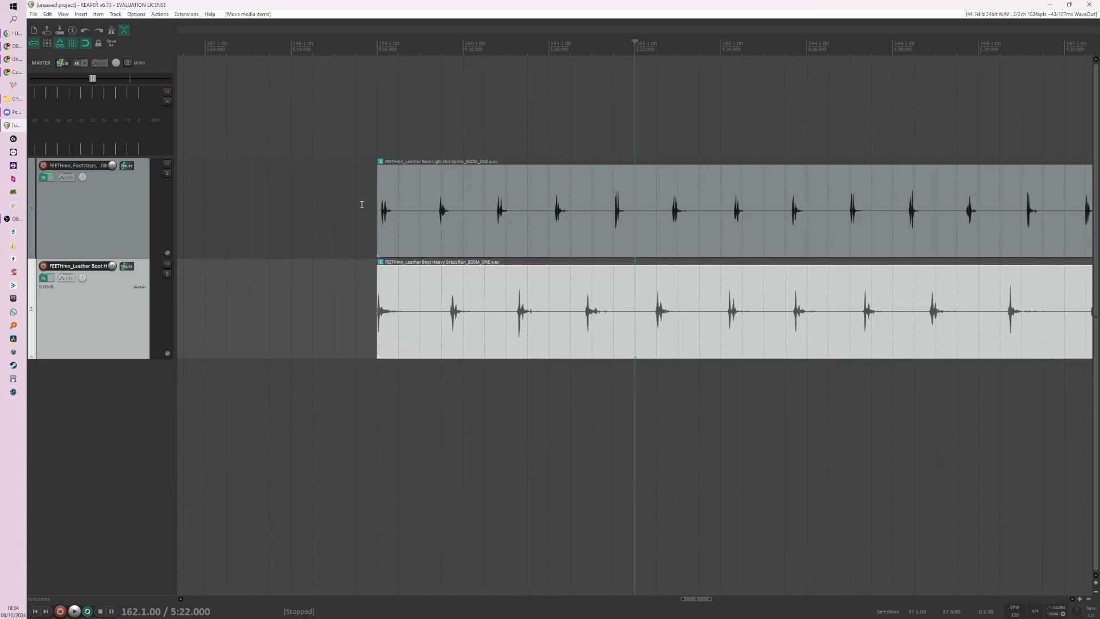
Step: Slip the audio inside the Light Dirt Sprint clip earlier so its first footstep lands on the clip's start at 159.1.00
{"action": "scroll", "coordinate": [363, 204], "scroll_direction": "up", "scroll_amount": 4}
{"action": "scroll", "coordinate": [276, 180], "scroll_direction": "down", "scroll_amount": 2}
{"action": "left_click", "coordinate": [273, 139]}
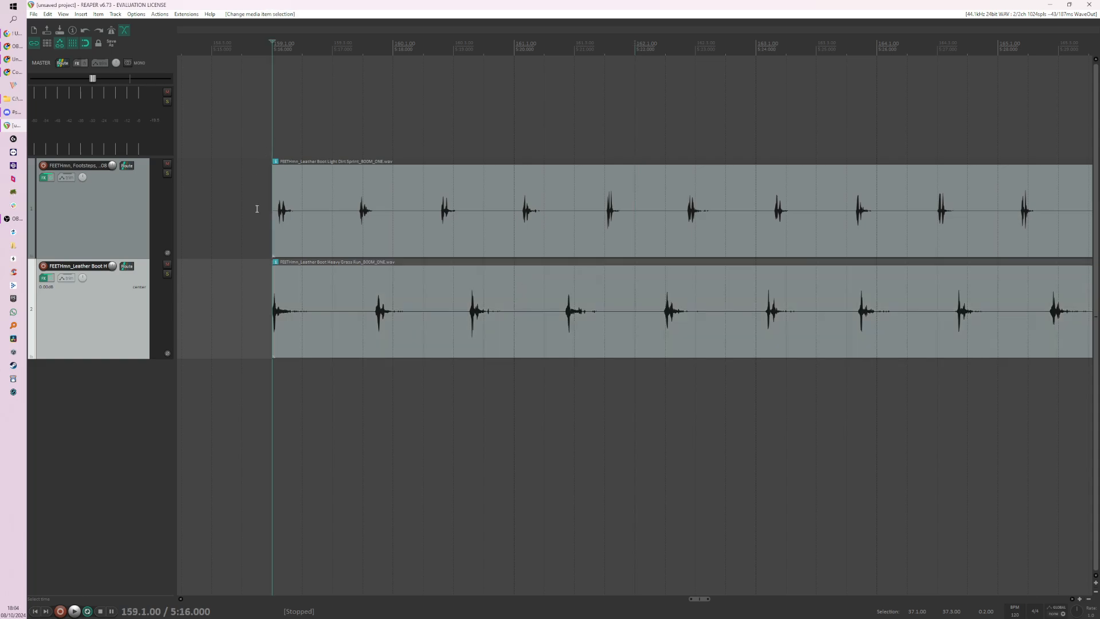
{"action": "scroll", "coordinate": [269, 216], "scroll_direction": "up", "scroll_amount": 4}
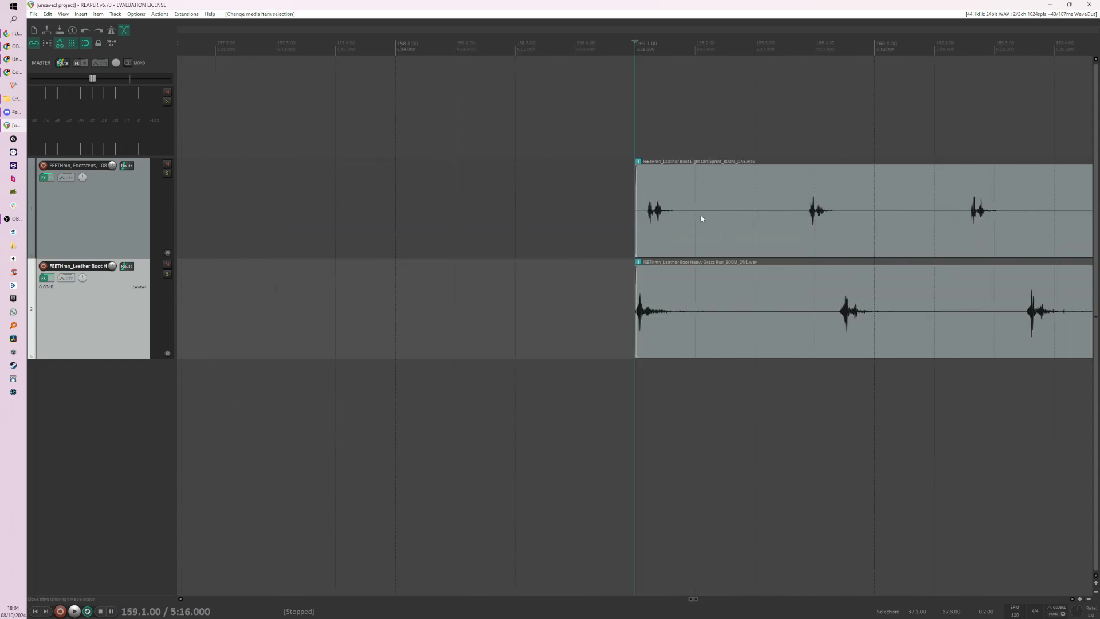
{"action": "left_click", "coordinate": [701, 189]}
{"action": "scroll", "coordinate": [712, 187], "scroll_direction": "right", "scroll_amount": 4}
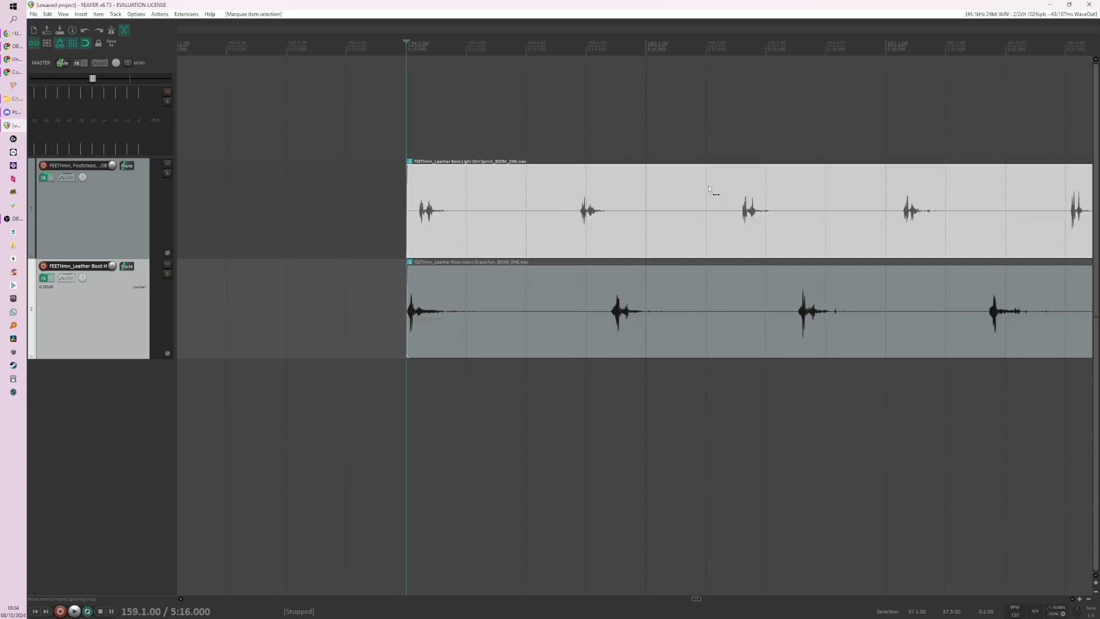
{"action": "scroll", "coordinate": [461, 184], "scroll_direction": "up", "scroll_amount": 2}
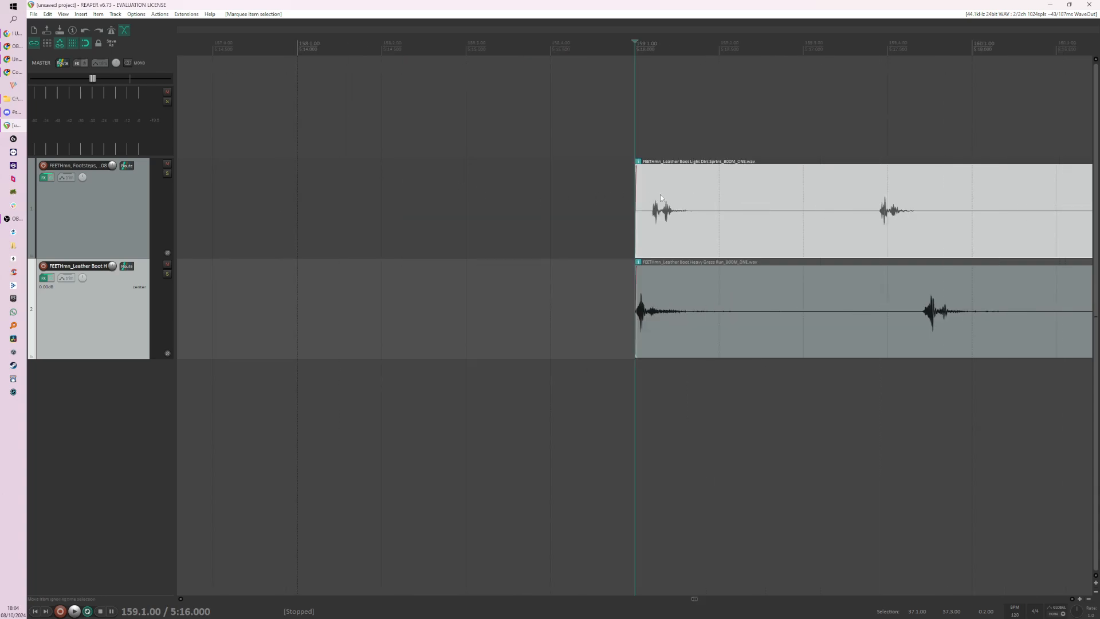
{"action": "left_click_drag", "start_coordinate": [728, 178], "coordinate": [704, 183]}
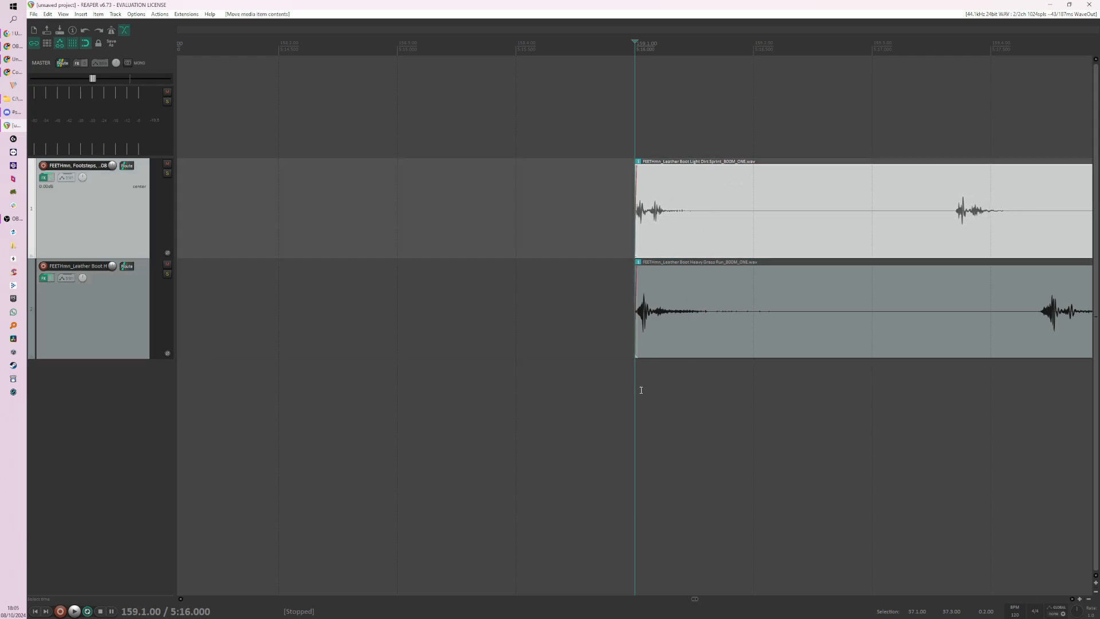
Step: Set a time selection from 159.1.00 to 159.3.00 and play the first footsteps of both layered clips from 158.4.00
{"action": "left_click_drag", "start_coordinate": [639, 391], "coordinate": [869, 393]}
{"action": "scroll", "coordinate": [569, 346], "scroll_direction": "down", "scroll_amount": 2}
{"action": "scroll", "coordinate": [569, 347], "scroll_direction": "down", "scroll_amount": 2}
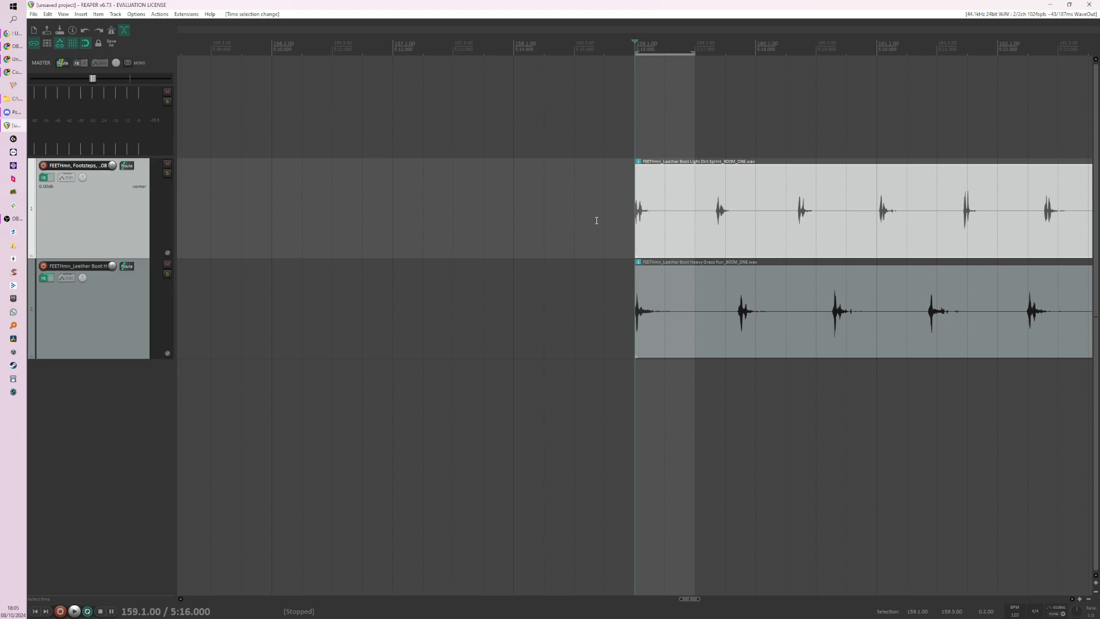
{"action": "left_click", "coordinate": [604, 222]}
{"action": "key", "text": "space"}
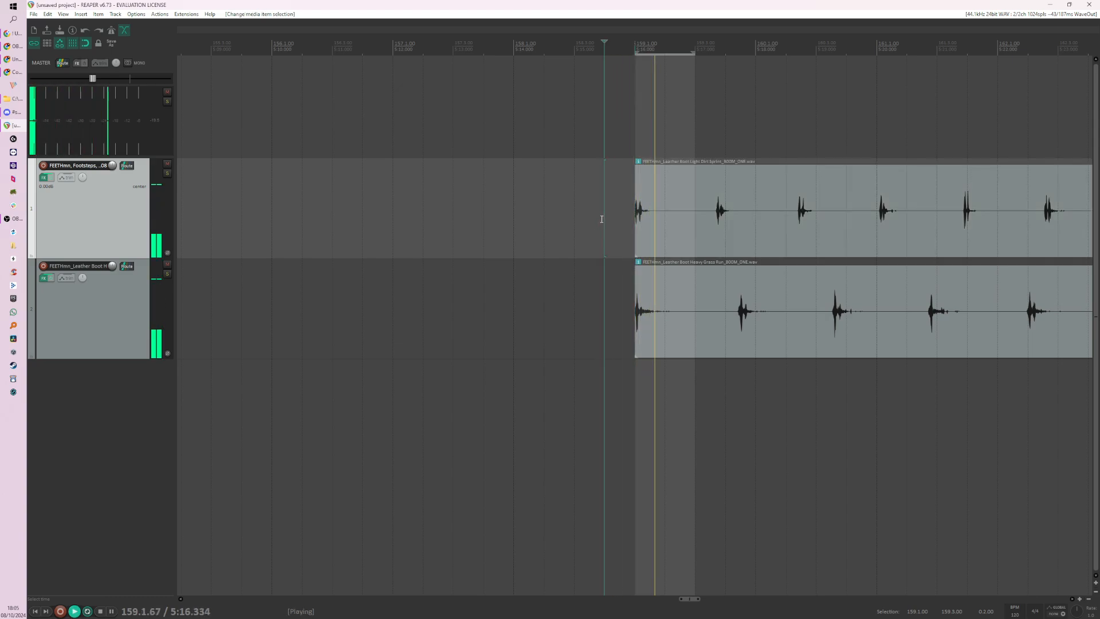
{"action": "key", "text": "space"}
Step: Move the Heavy Grass Run clip later on track 2, just before the Medium Gravel Walk clip
{"action": "scroll", "coordinate": [535, 299], "scroll_direction": "down", "scroll_amount": 12}
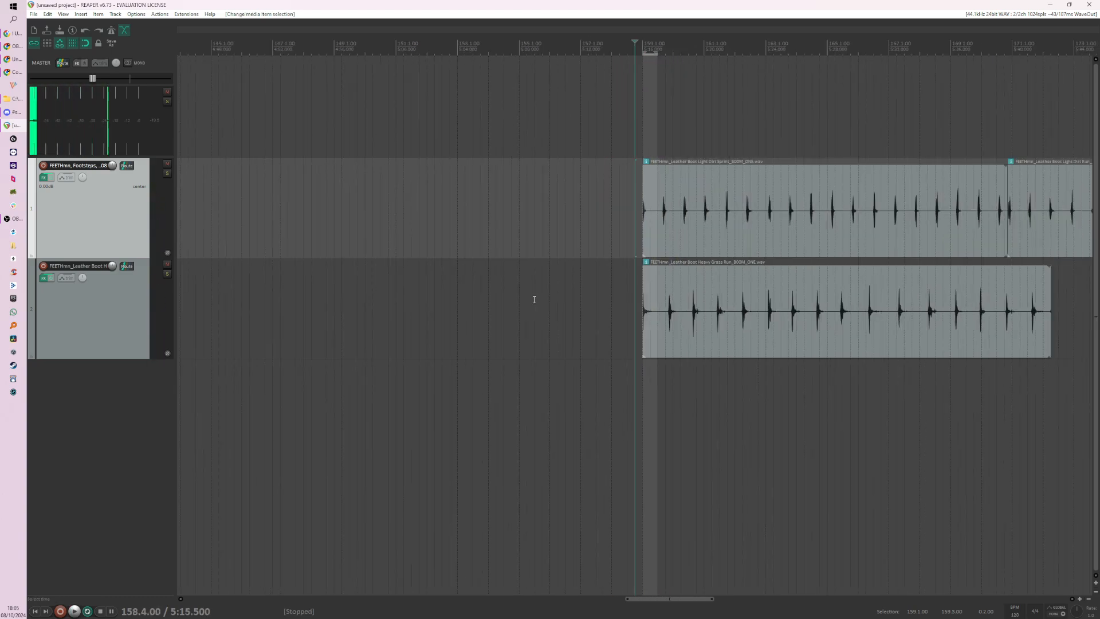
{"action": "left_click_drag", "start_coordinate": [510, 335], "coordinate": [627, 335]}
{"action": "left_click", "coordinate": [675, 335]}
{"action": "scroll", "coordinate": [670, 335], "scroll_direction": "up", "scroll_amount": 3}
{"action": "scroll", "coordinate": [665, 335], "scroll_direction": "up", "scroll_amount": 2}
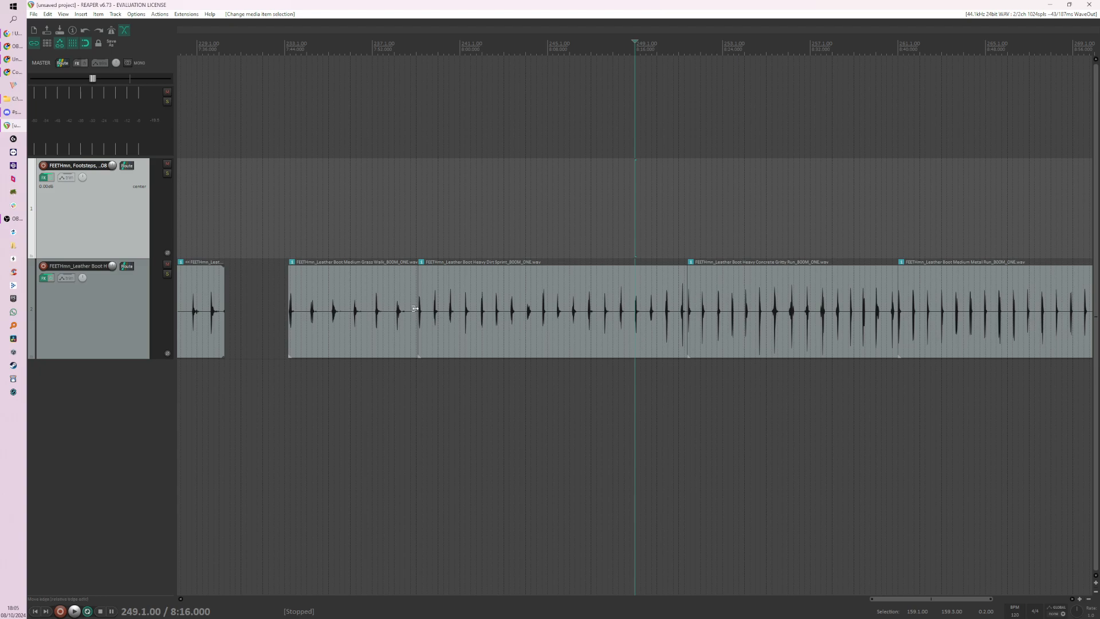
{"action": "scroll", "coordinate": [552, 314], "scroll_direction": "down", "scroll_amount": 6}
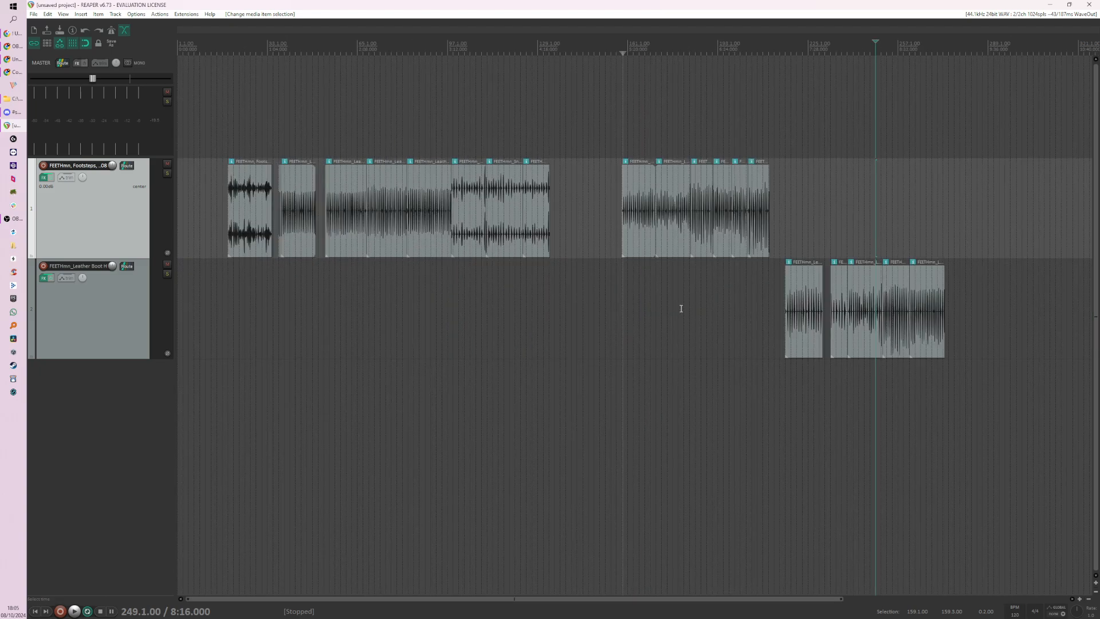
Step: Move the Heavy Dirt Sprint clip along track 2 to 159.1.00, aligned with the start of the Light Dirt Sprint clip
{"action": "scroll", "coordinate": [677, 325], "scroll_direction": "up", "scroll_amount": 1}
{"action": "left_click_drag", "start_coordinate": [634, 332], "coordinate": [314, 322]}
{"action": "scroll", "coordinate": [266, 308], "scroll_direction": "up", "scroll_amount": 1}
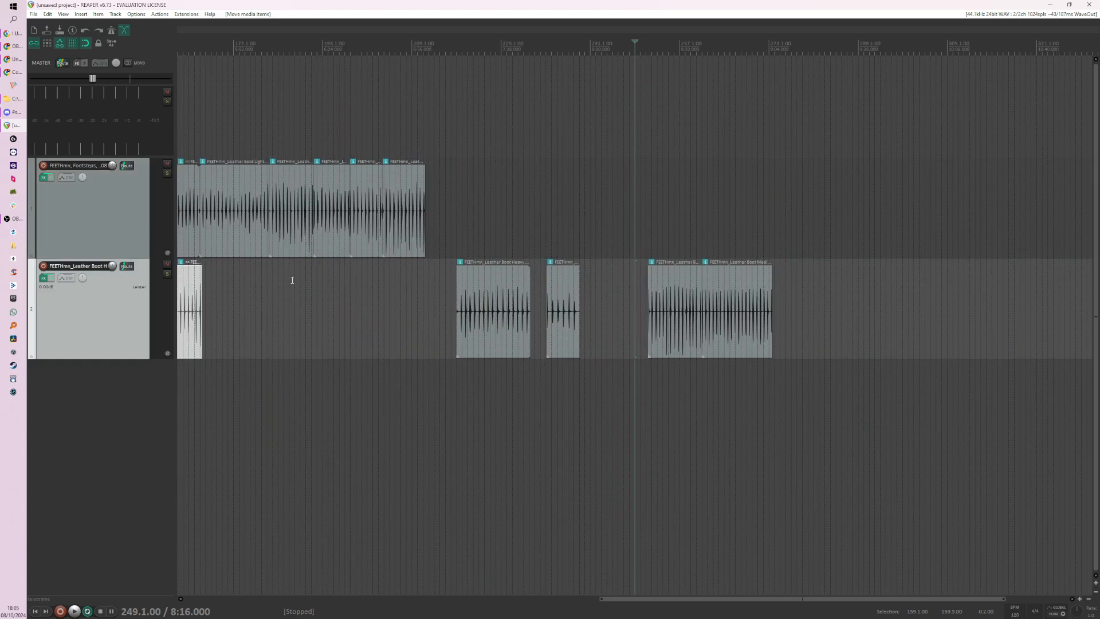
{"action": "scroll", "coordinate": [282, 289], "scroll_direction": "down", "scroll_amount": 2}
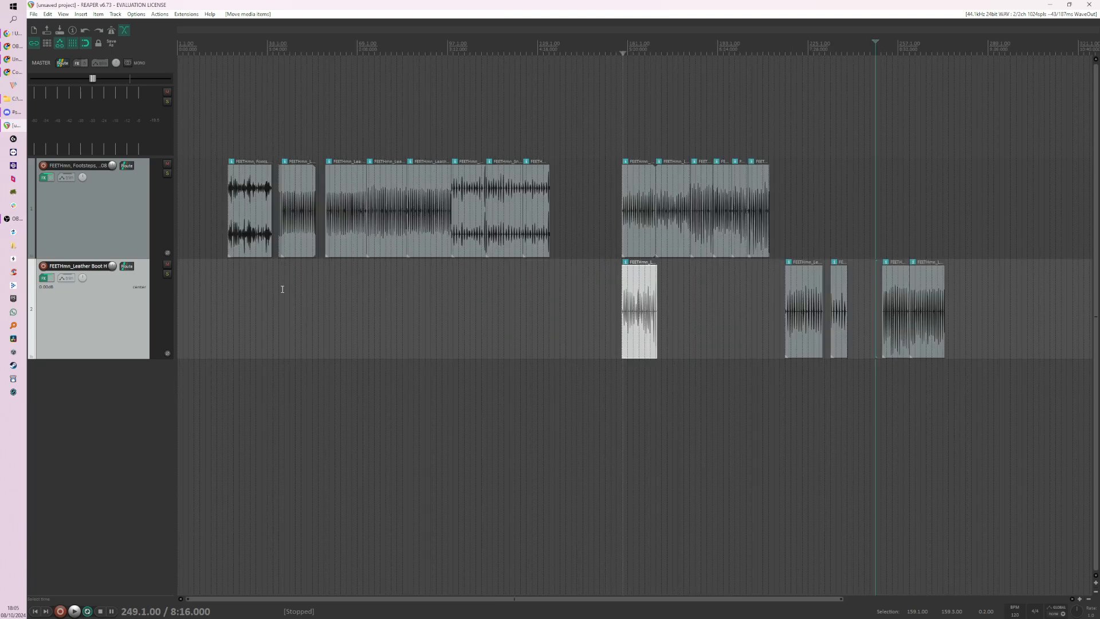
{"action": "left_click", "coordinate": [621, 296]}
{"action": "scroll", "coordinate": [632, 281], "scroll_direction": "up", "scroll_amount": 2}
{"action": "scroll", "coordinate": [661, 250], "scroll_direction": "up", "scroll_amount": 5}
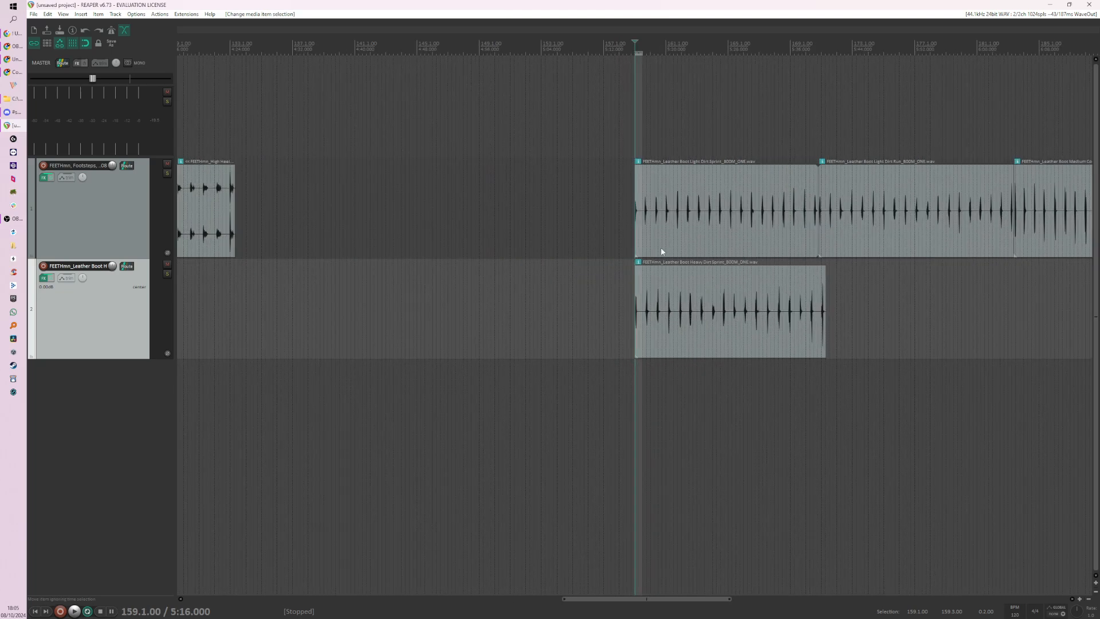
Step: Move the Light Dirt Sprint and Heavy Dirt Sprint clips together to 146.1.00, apart from the other clips
{"action": "left_click_drag", "start_coordinate": [694, 212], "coordinate": [748, 307]}
{"action": "left_click_drag", "start_coordinate": [828, 301], "coordinate": [425, 291]}
{"action": "scroll", "coordinate": [523, 181], "scroll_direction": "down", "scroll_amount": 1}
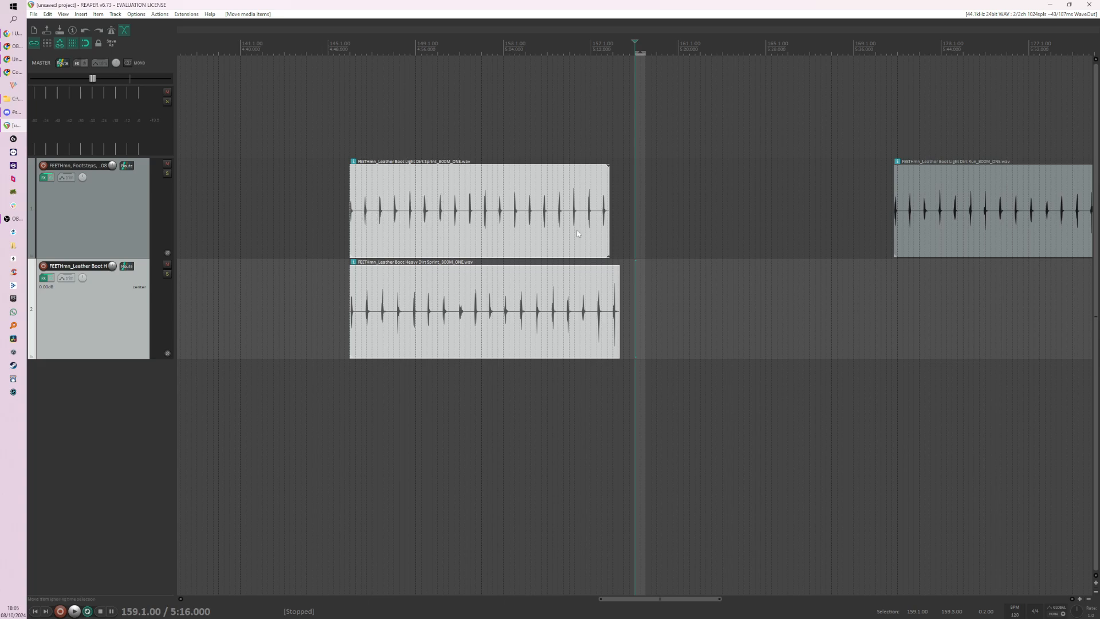
{"action": "left_click_drag", "start_coordinate": [401, 224], "coordinate": [464, 291]}
{"action": "left_click", "coordinate": [418, 377]}
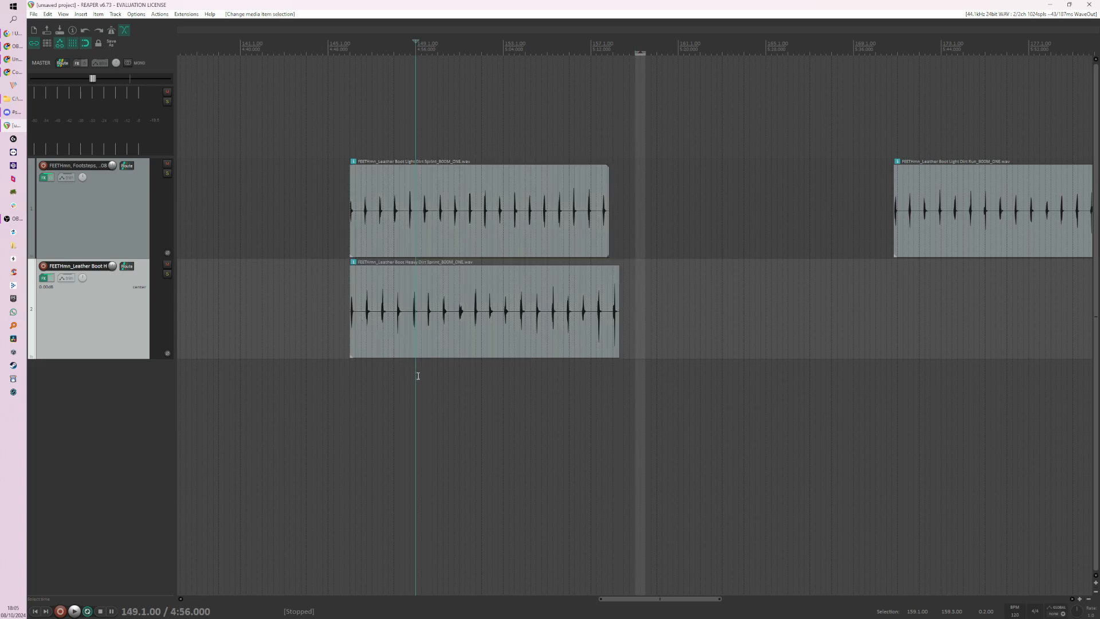
Step: Open the action list and select both Dirt Sprint clips on tracks 1 and 2
{"action": "scroll", "coordinate": [449, 380], "scroll_direction": "up", "scroll_amount": 2}
{"action": "scroll", "coordinate": [918, 389], "scroll_direction": "up", "scroll_amount": 1}
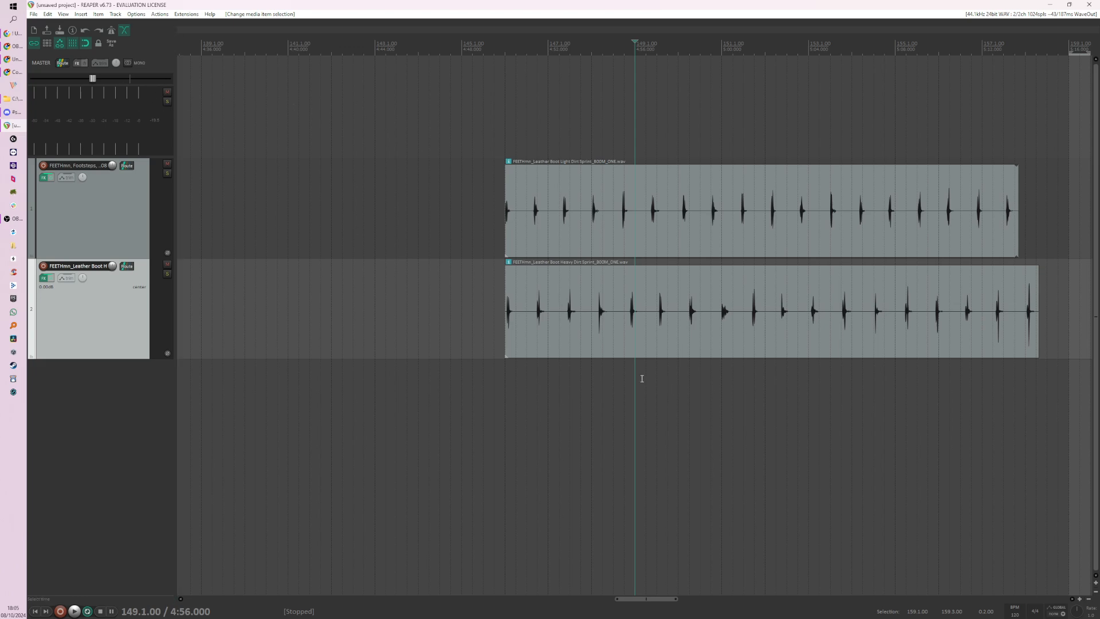
{"action": "left_click", "coordinate": [619, 395]}
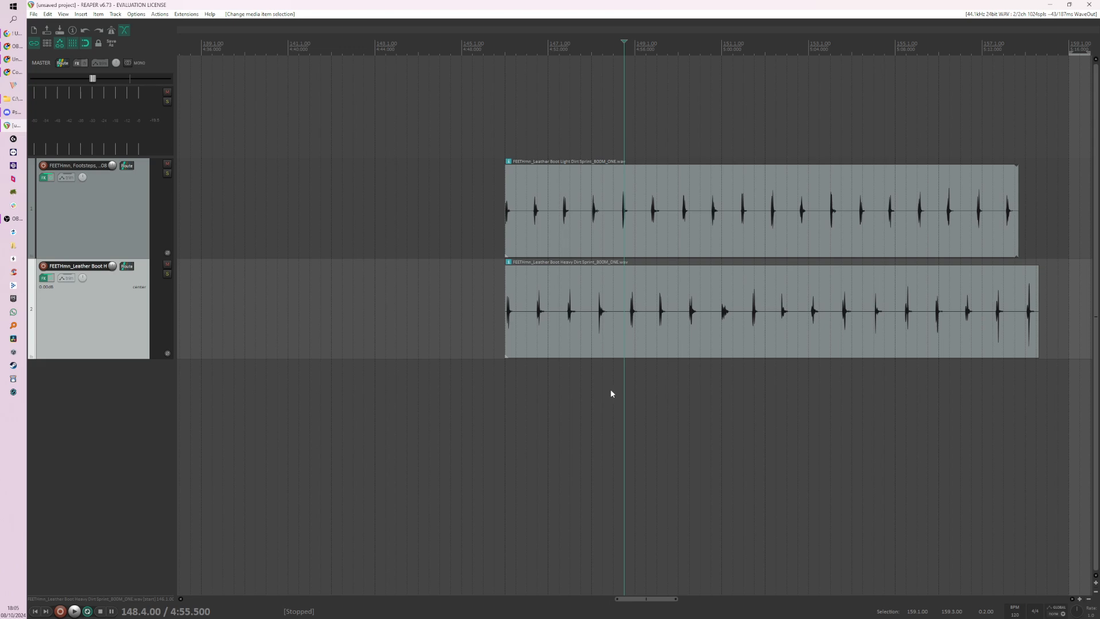
{"action": "key", "text": "question"}
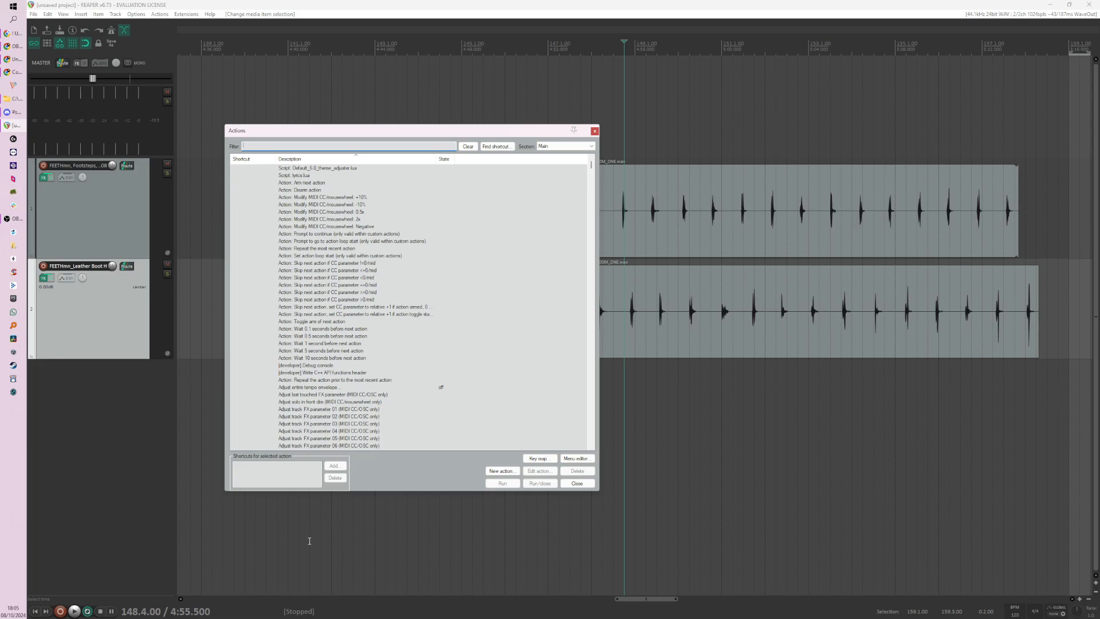
{"action": "left_click_drag", "start_coordinate": [368, 131], "coordinate": [236, 113]}
{"action": "left_click_drag", "start_coordinate": [589, 228], "coordinate": [668, 314]}
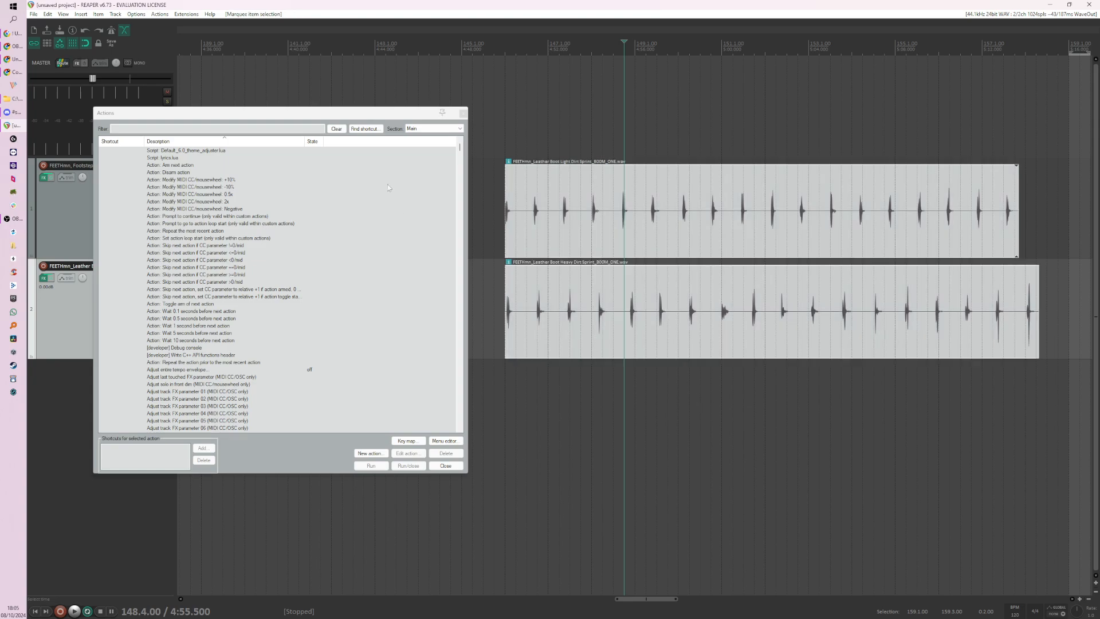
{"action": "left_click", "coordinate": [219, 130]}
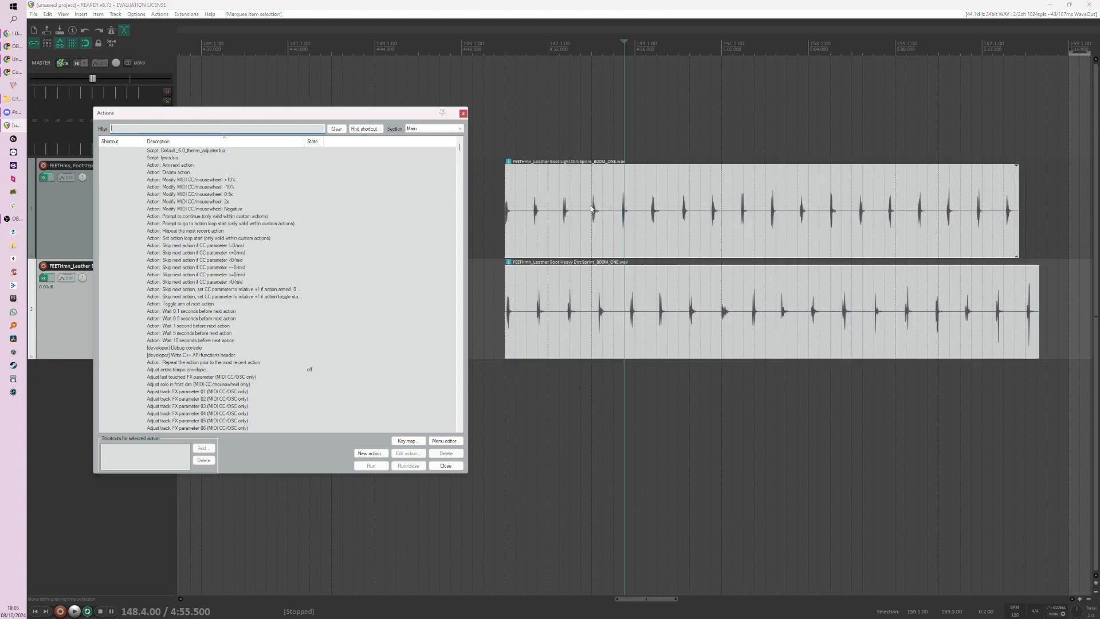
{"action": "left_click_drag", "start_coordinate": [401, 112], "coordinate": [340, 108]}
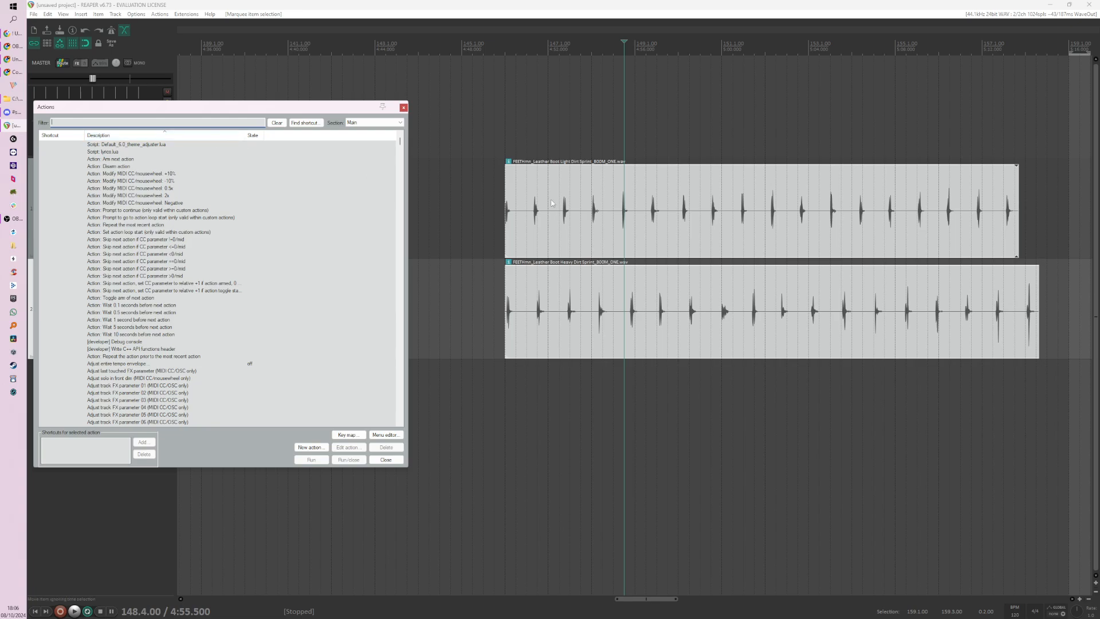
{"action": "left_click_drag", "start_coordinate": [536, 178], "coordinate": [594, 262]}
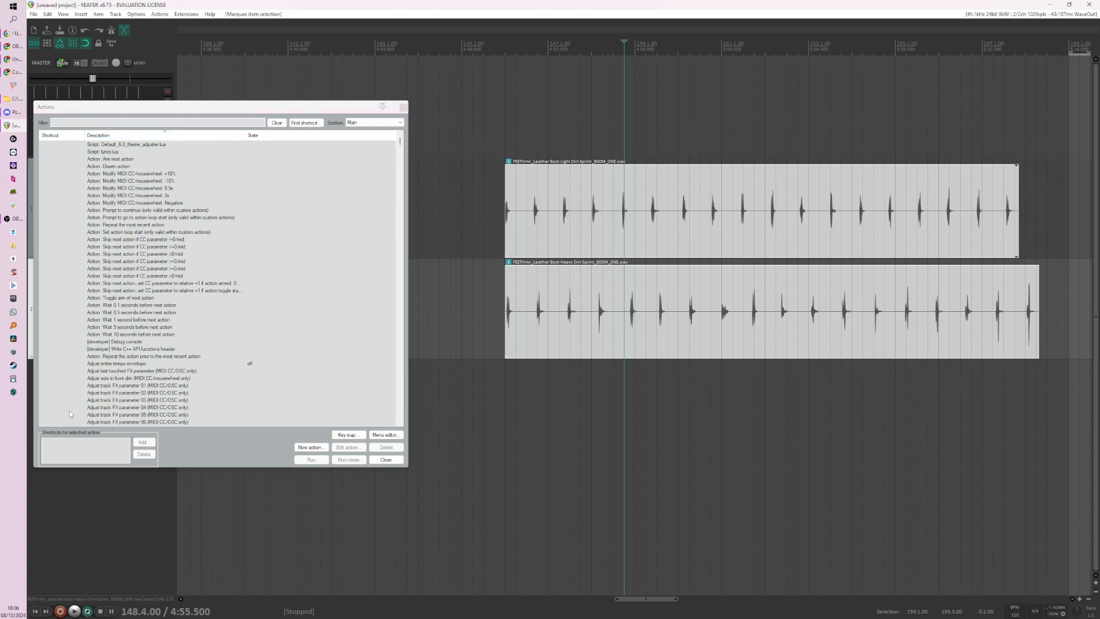
{"action": "left_click_drag", "start_coordinate": [513, 214], "coordinate": [638, 310]}
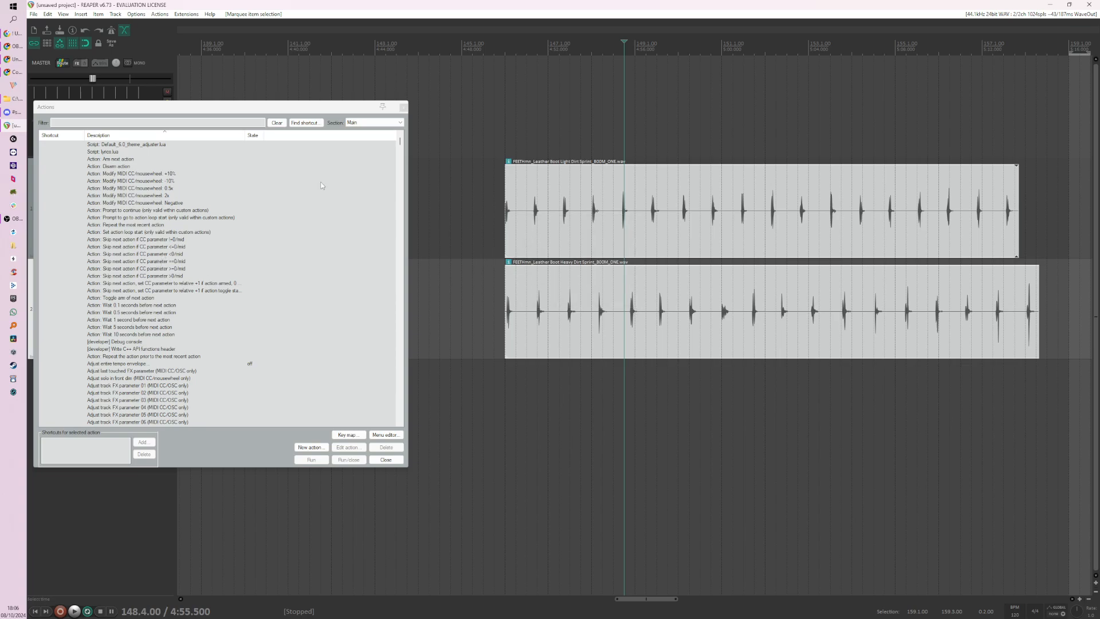
Step: Filter the action list for "dynamic" and select the "Item: Dynamic split items" action to check its shortcut
{"action": "left_click", "coordinate": [233, 122]}
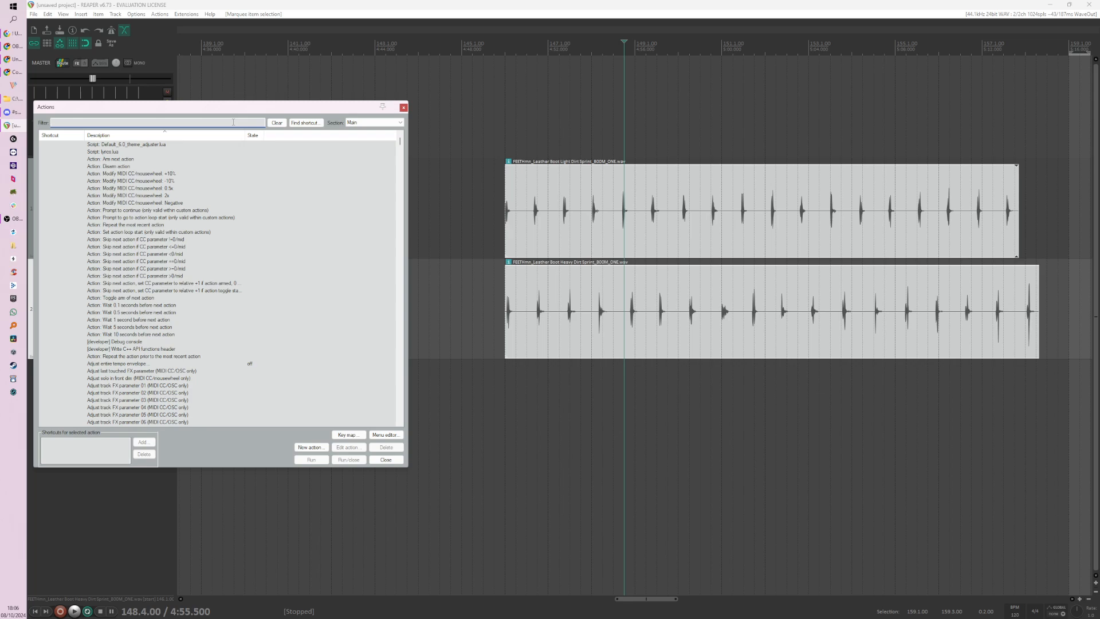
{"action": "type", "text": "dynamic"}
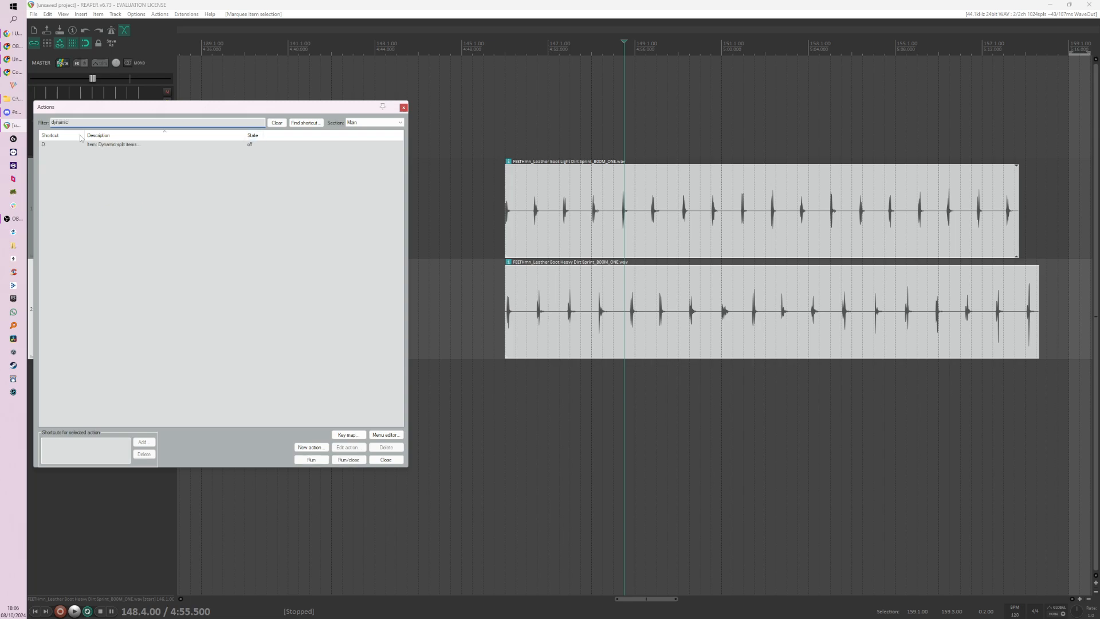
{"action": "left_click", "coordinate": [114, 146]}
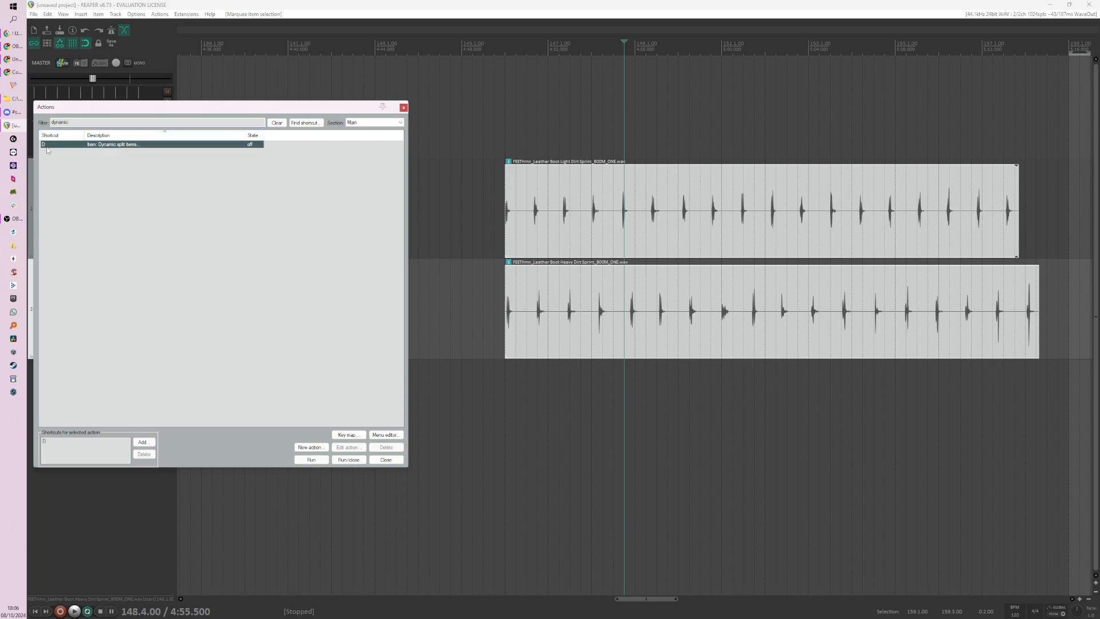
{"action": "scroll", "coordinate": [472, 290], "scroll_direction": "down", "scroll_amount": 2}
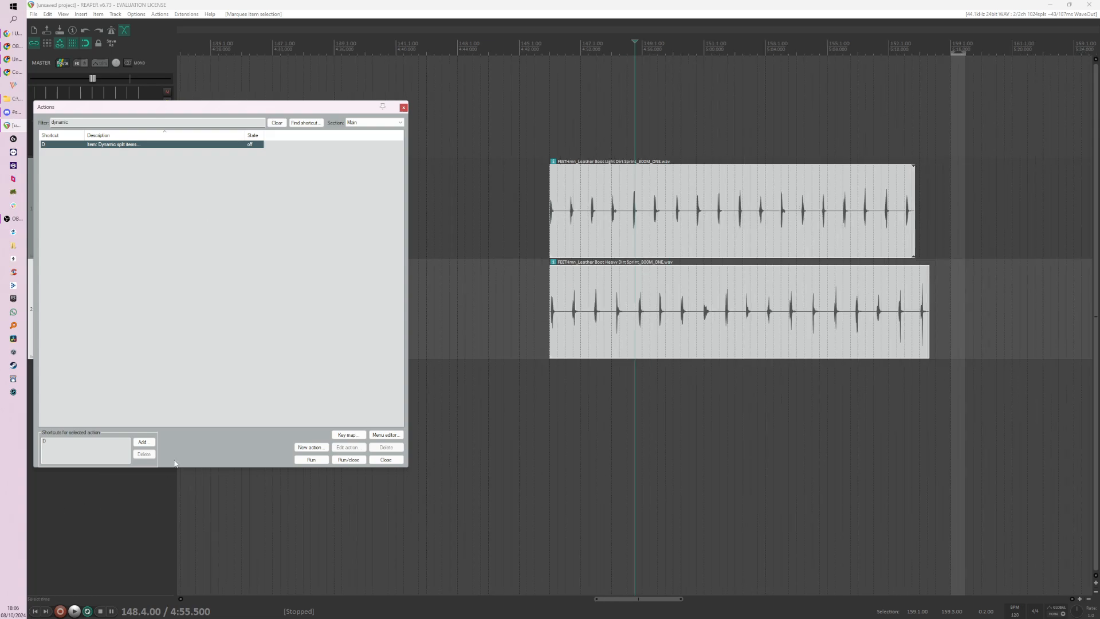
Step: Close the action list and open Dynamic split items for the two Dirt Sprint clips, keeping the dialog clear of them
{"action": "left_click", "coordinate": [384, 460]}
{"action": "key", "text": "d"}
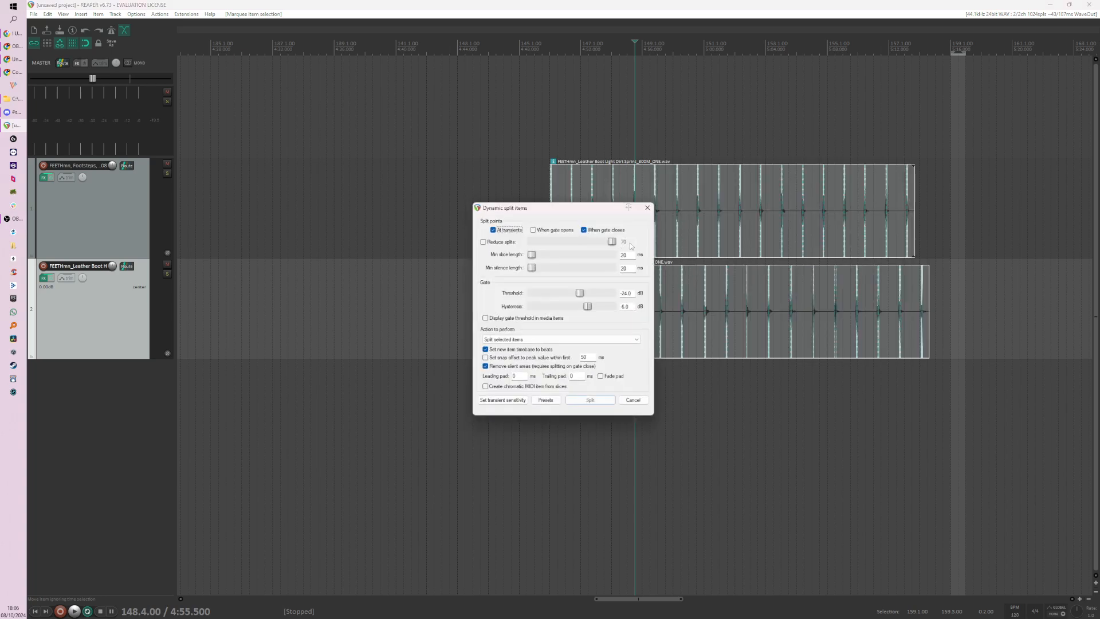
{"action": "left_click_drag", "start_coordinate": [590, 208], "coordinate": [297, 191]}
Step: Examine the previewed split points around the first footsteps of both Dirt Sprint clips from 146.1.00
{"action": "scroll", "coordinate": [587, 249], "scroll_direction": "up", "scroll_amount": 5}
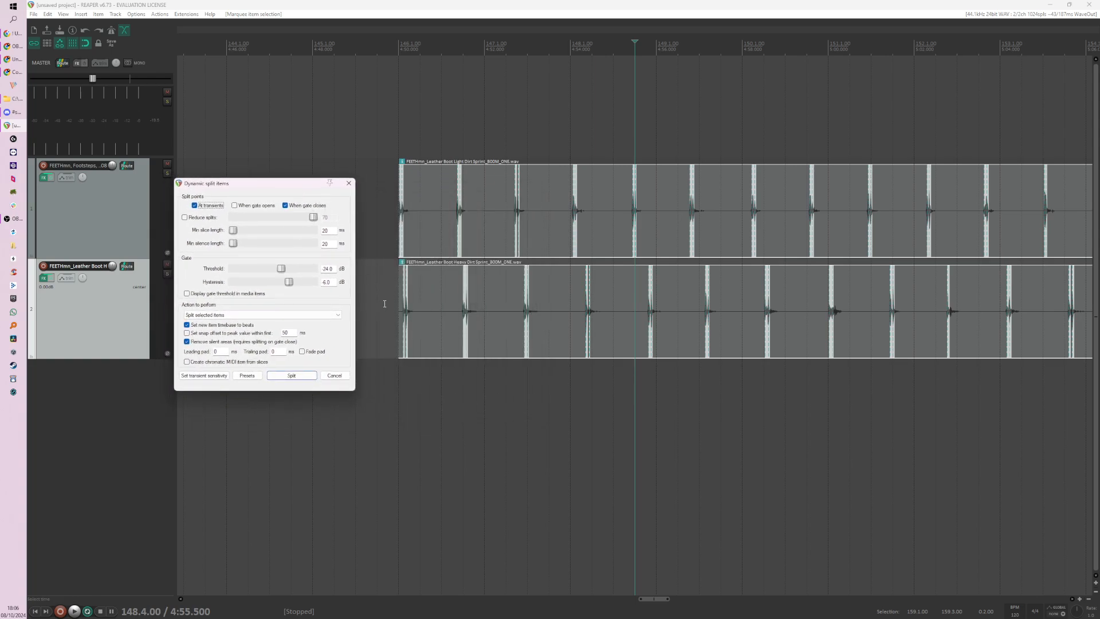
{"action": "scroll", "coordinate": [385, 303], "scroll_direction": "up", "scroll_amount": 2}
{"action": "left_click_drag", "start_coordinate": [315, 184], "coordinate": [242, 181]}
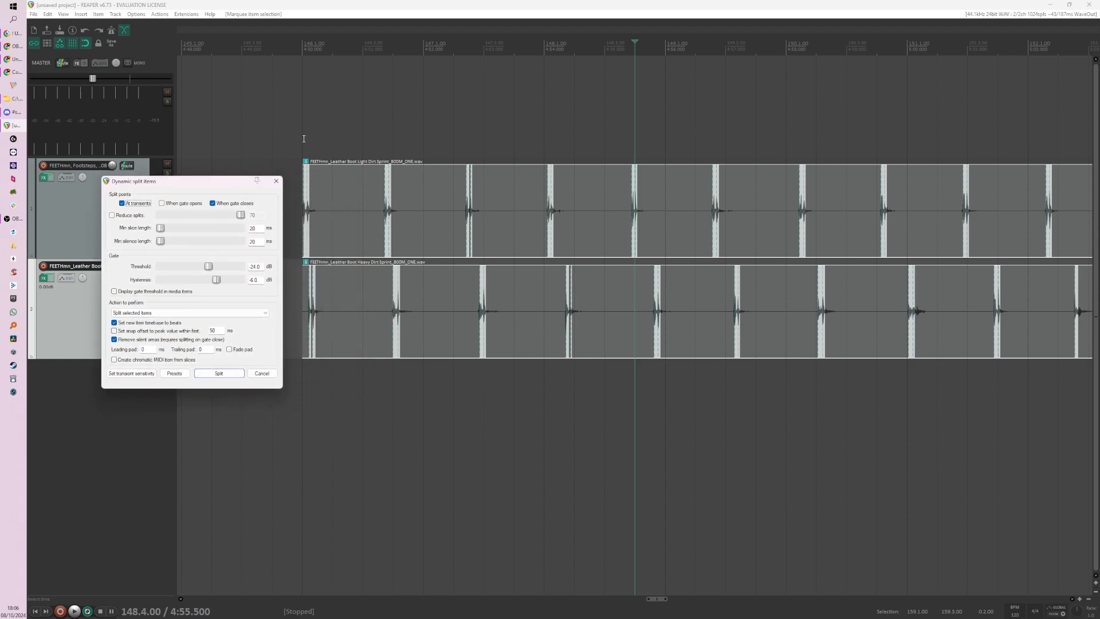
{"action": "left_click", "coordinate": [304, 139]}
{"action": "scroll", "coordinate": [368, 179], "scroll_direction": "up", "scroll_amount": 2}
{"action": "left_click_drag", "start_coordinate": [574, 196], "coordinate": [683, 356]}
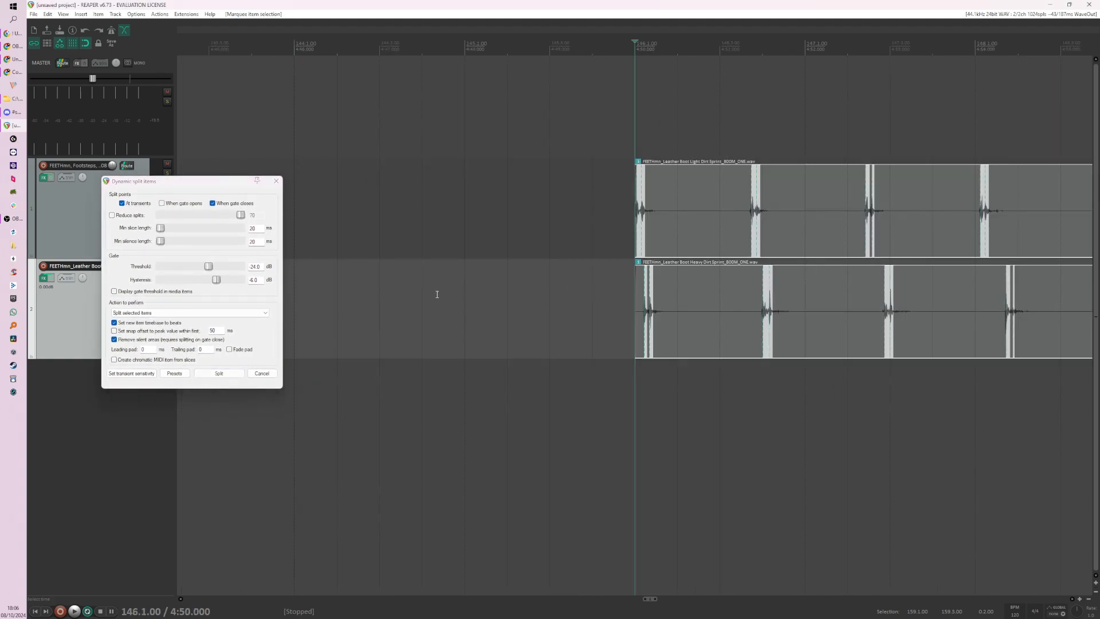
{"action": "scroll", "coordinate": [436, 294], "scroll_direction": "down", "scroll_amount": 1}
{"action": "scroll", "coordinate": [649, 302], "scroll_direction": "up", "scroll_amount": 6}
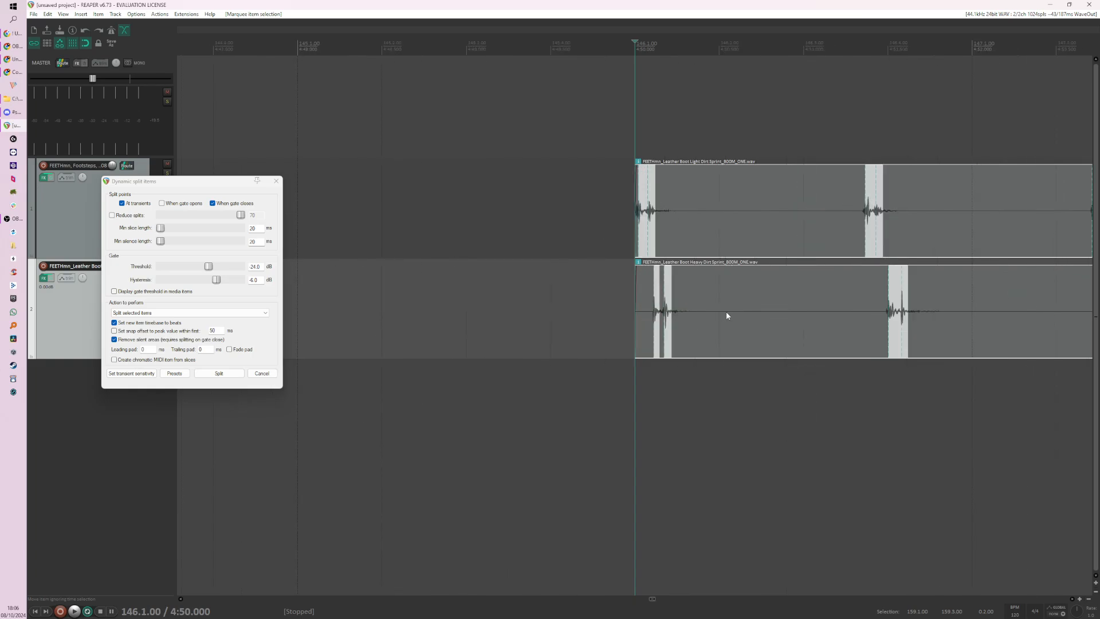
{"action": "scroll", "coordinate": [771, 331], "scroll_direction": "down", "scroll_amount": 2}
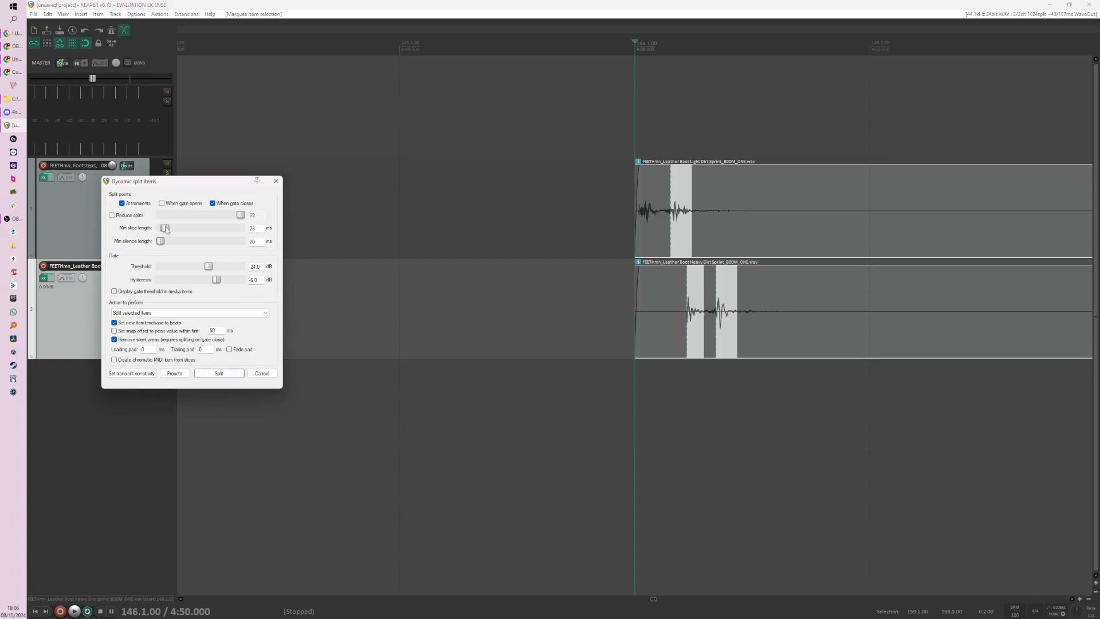
Step: Set the dynamic split's minimum slice length to 100 ms
{"action": "left_click_drag", "start_coordinate": [160, 228], "coordinate": [176, 228]}
{"action": "double_click", "coordinate": [255, 228]}
{"action": "type", "text": "200"}
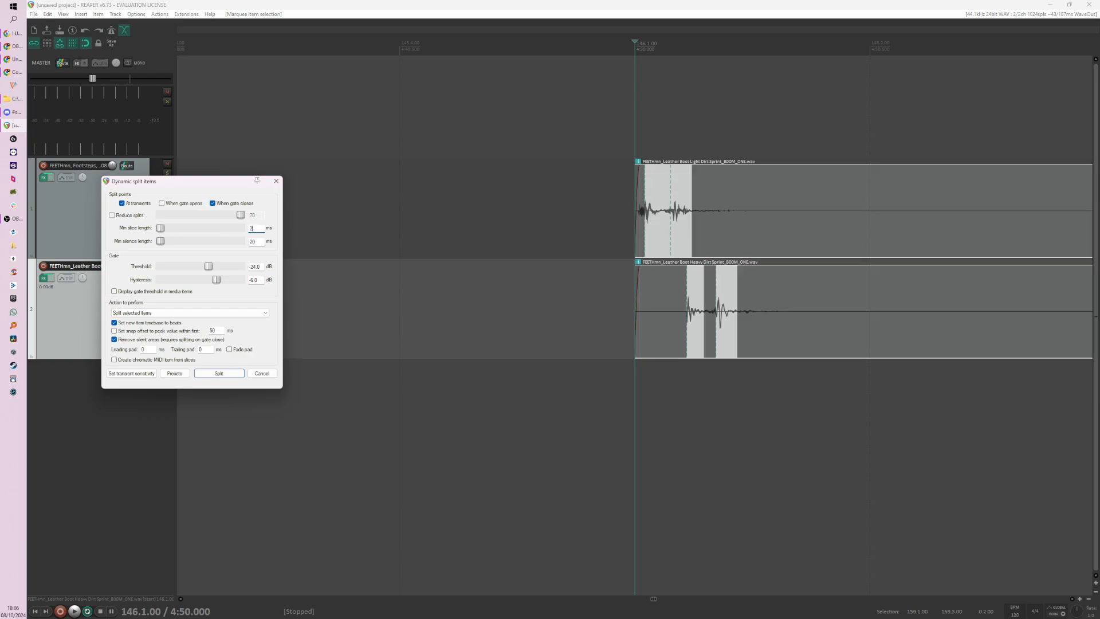
{"action": "key", "text": "BackSpace"}
{"action": "key", "text": "BackSpace"}
{"action": "type", "text": "100"}
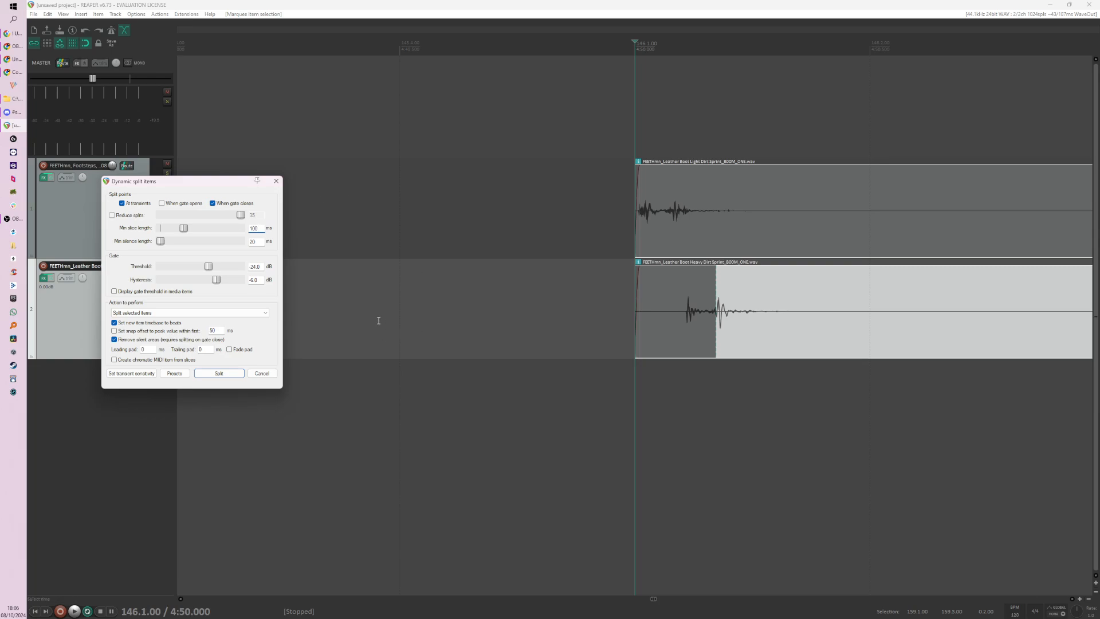
{"action": "scroll", "coordinate": [378, 321], "scroll_direction": "down", "scroll_amount": 3}
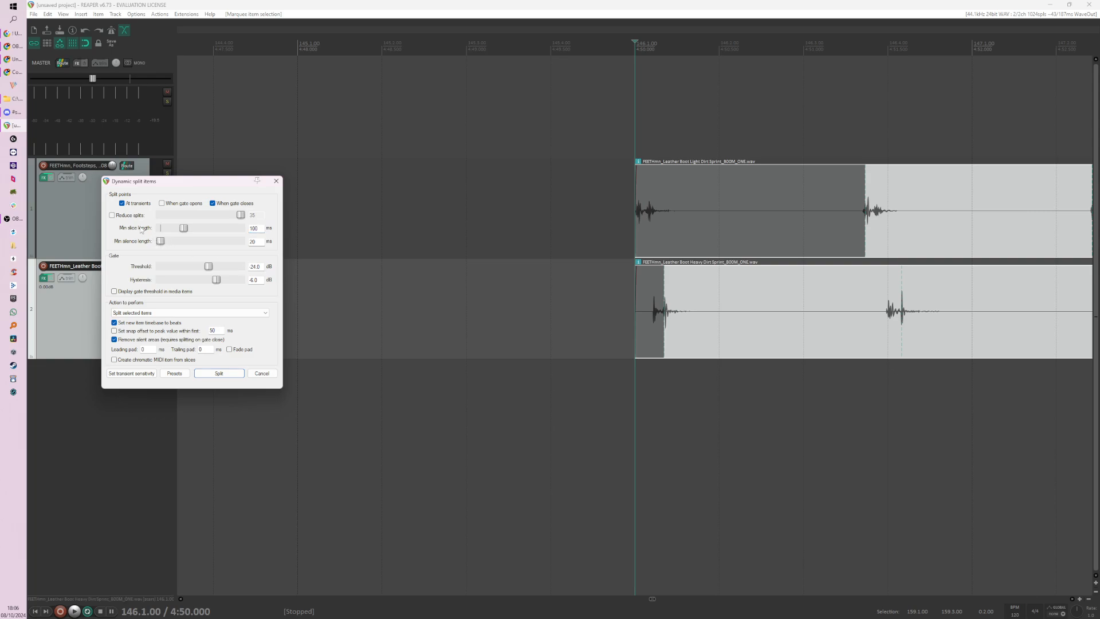
Step: Lower the dynamic split's gate threshold to -49.9 dB and check the preview around the first footsteps of both Dirt Sprint clips
{"action": "left_click", "coordinate": [128, 216]}
{"action": "scroll", "coordinate": [499, 253], "scroll_direction": "down", "scroll_amount": 5}
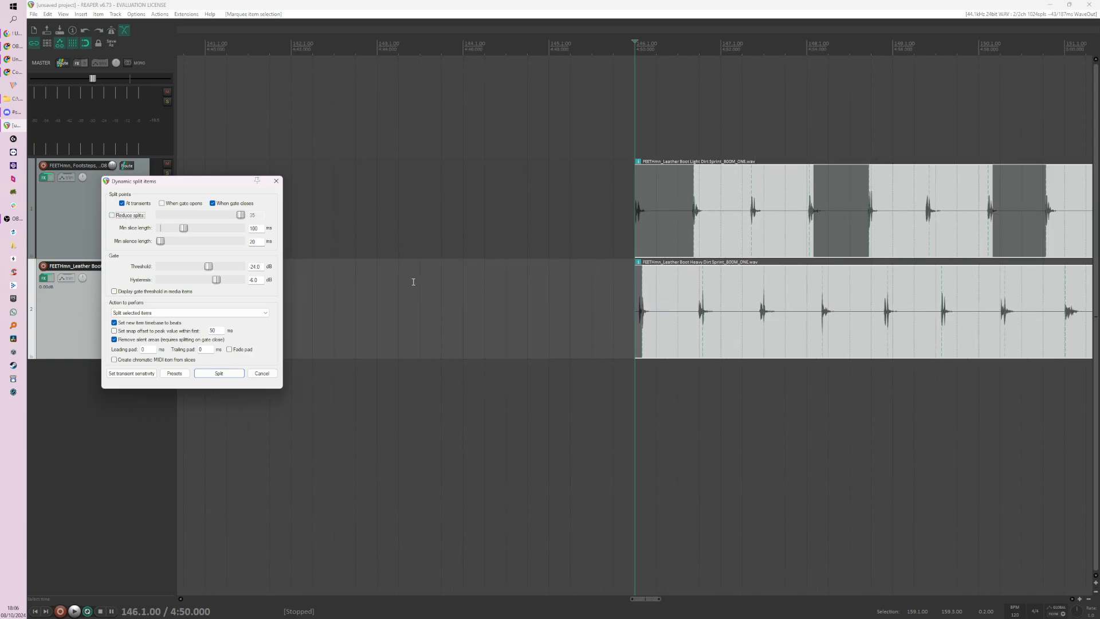
{"action": "left_click_drag", "start_coordinate": [209, 267], "coordinate": [175, 267]}
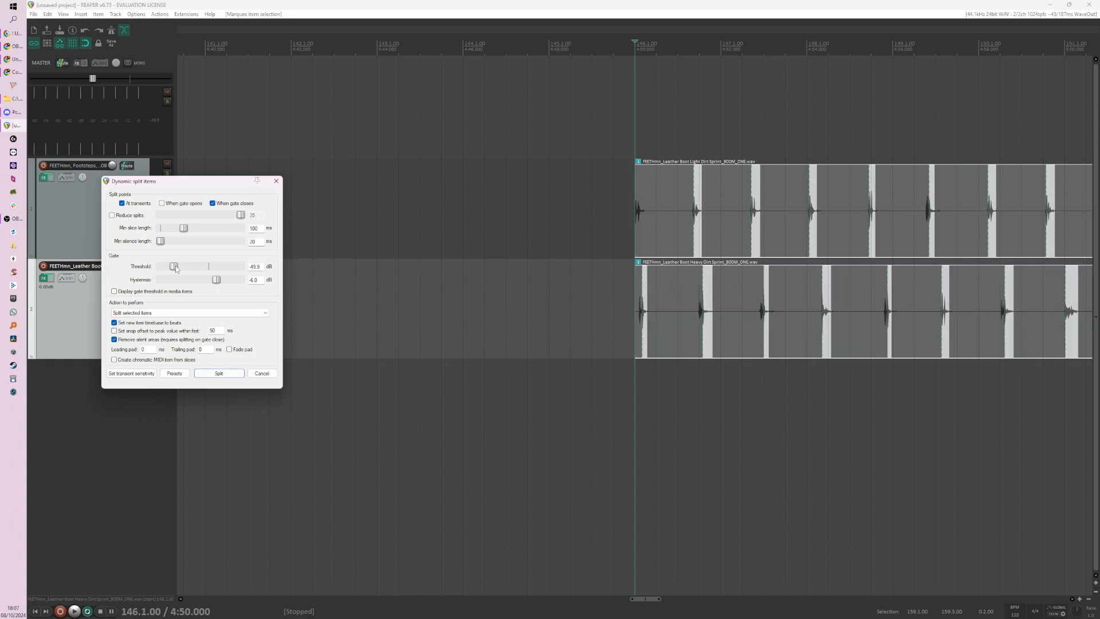
{"action": "scroll", "coordinate": [698, 332], "scroll_direction": "up", "scroll_amount": 8}
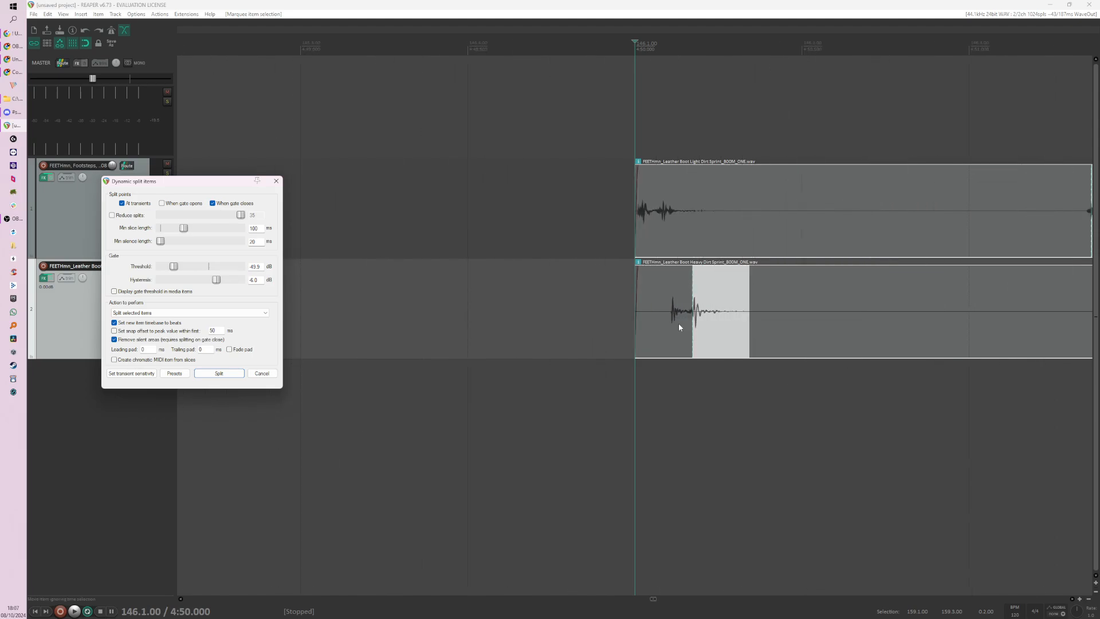
{"action": "scroll", "coordinate": [723, 329], "scroll_direction": "up", "scroll_amount": 4}
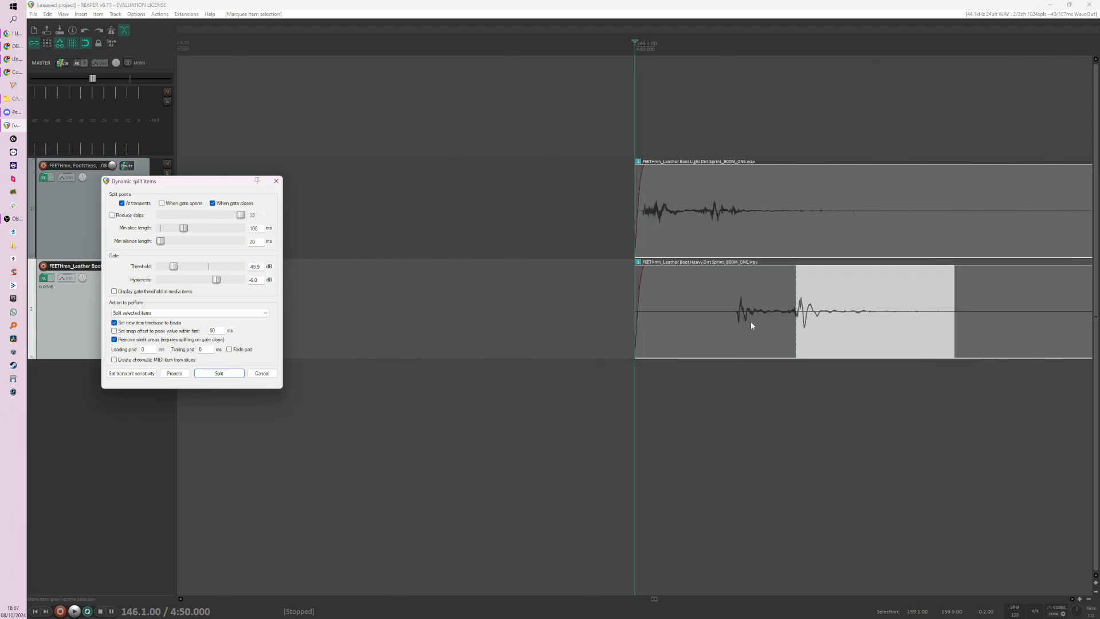
{"action": "scroll", "coordinate": [750, 344], "scroll_direction": "down", "scroll_amount": 4}
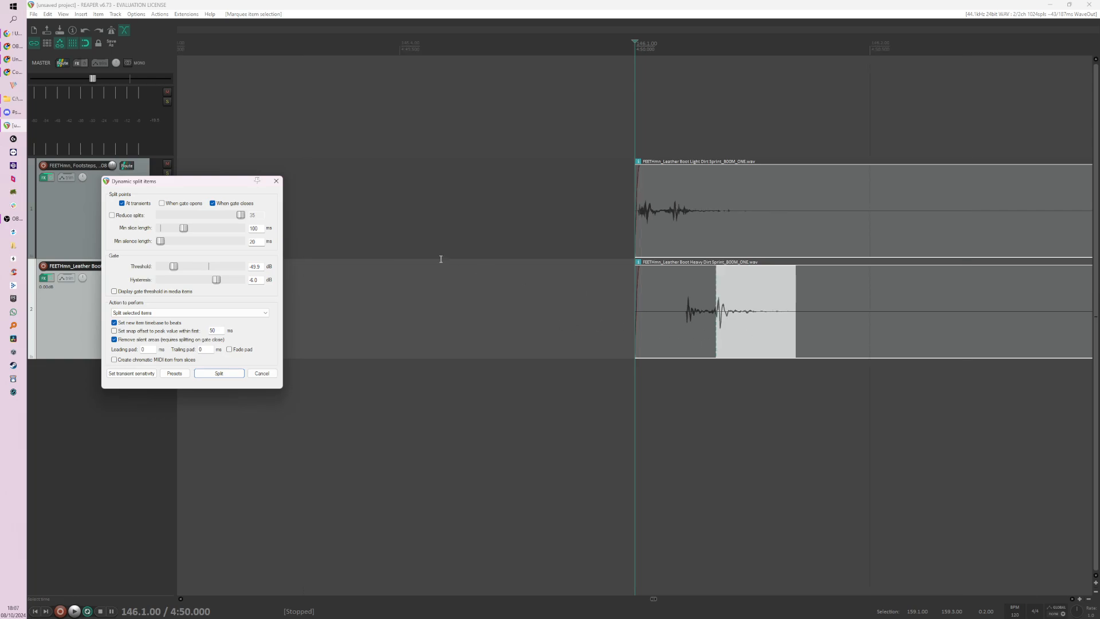
Step: Set the dynamic split to place split points when the gate opens instead of when it closes
{"action": "left_click", "coordinate": [183, 203]}
{"action": "left_click", "coordinate": [235, 203]}
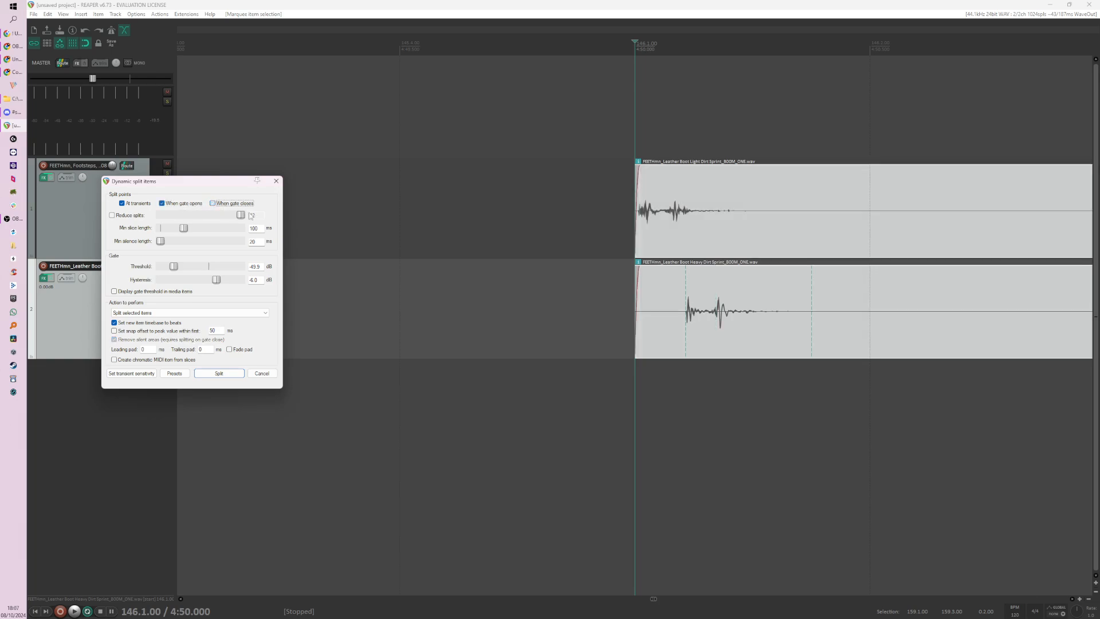
{"action": "scroll", "coordinate": [459, 260], "scroll_direction": "down", "scroll_amount": 8}
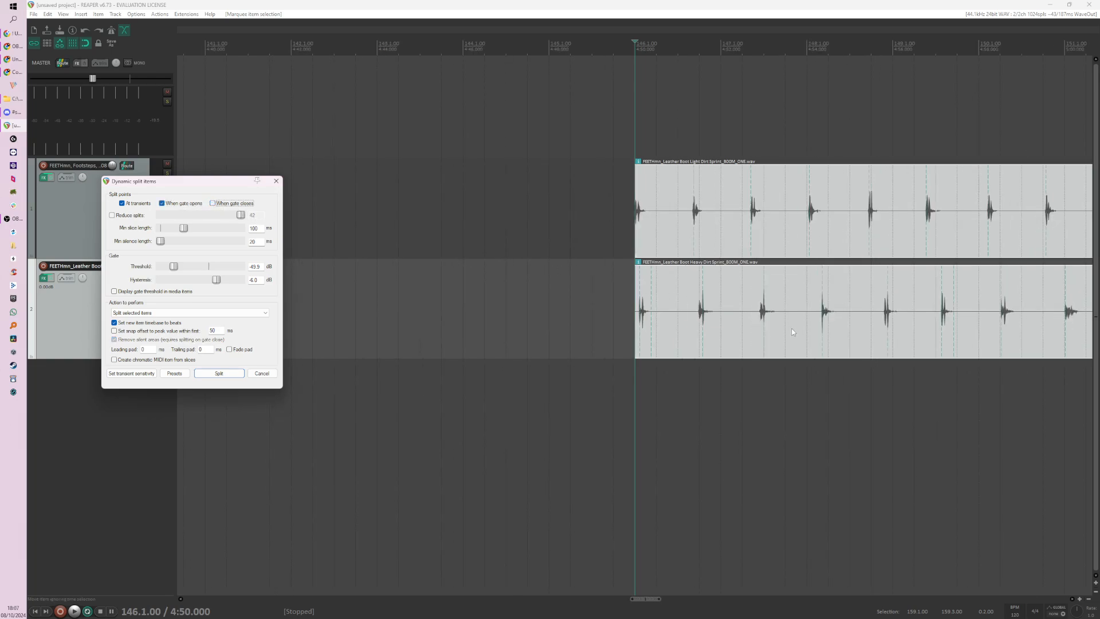
{"action": "scroll", "coordinate": [792, 332], "scroll_direction": "up", "scroll_amount": 3}
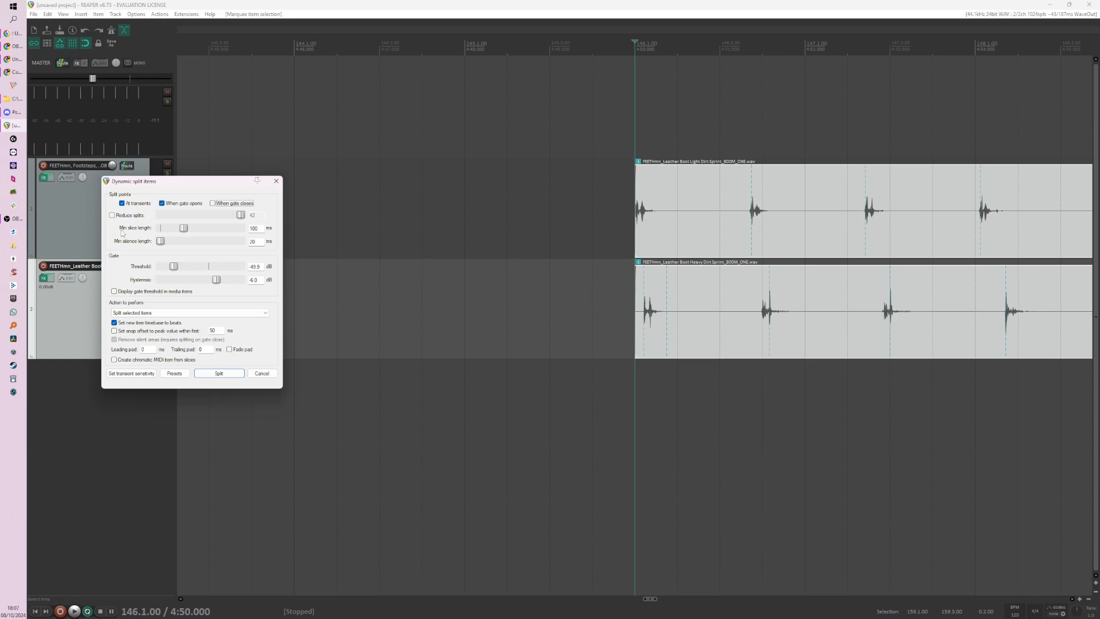
Step: Reset the gate threshold to -24.0 dB and examine the previewed split points at the first footsteps of both clips
{"action": "left_click", "coordinate": [218, 280]}
{"action": "left_click_drag", "start_coordinate": [174, 267], "coordinate": [168, 266]}
{"action": "double_click", "coordinate": [176, 269]}
{"action": "scroll", "coordinate": [420, 278], "scroll_direction": "down", "scroll_amount": 4}
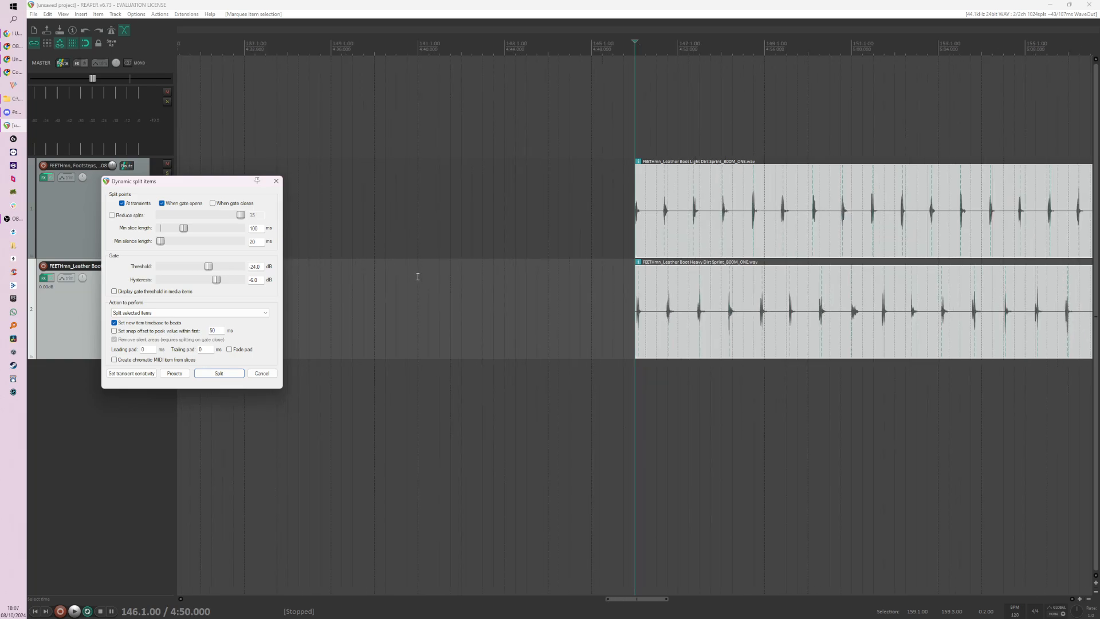
{"action": "scroll", "coordinate": [698, 273], "scroll_direction": "up", "scroll_amount": 4}
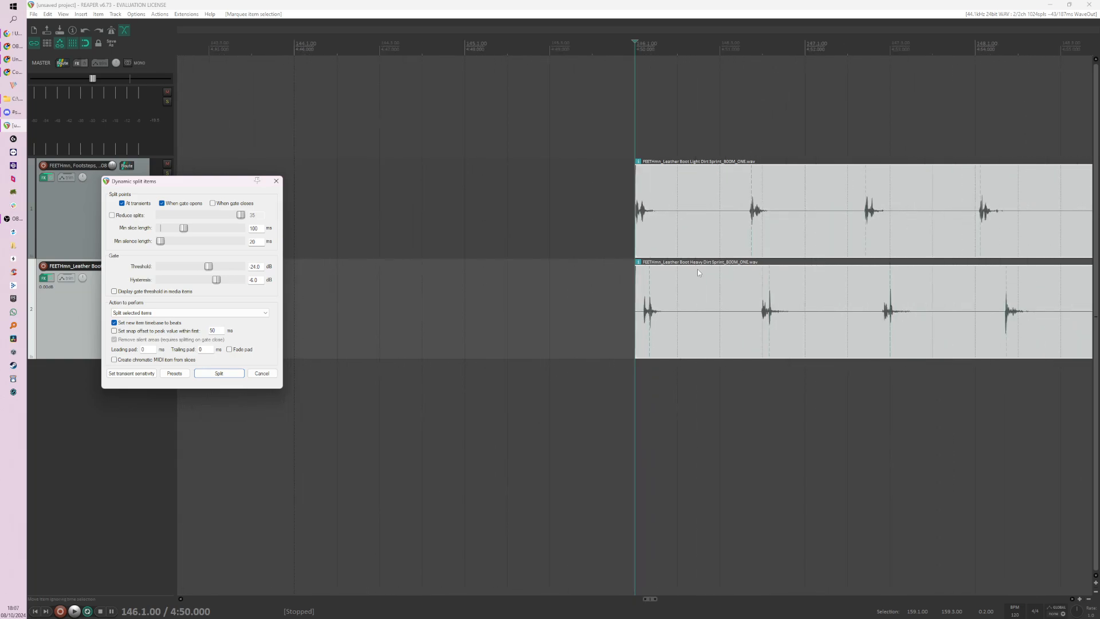
{"action": "scroll", "coordinate": [785, 319], "scroll_direction": "up", "scroll_amount": 3}
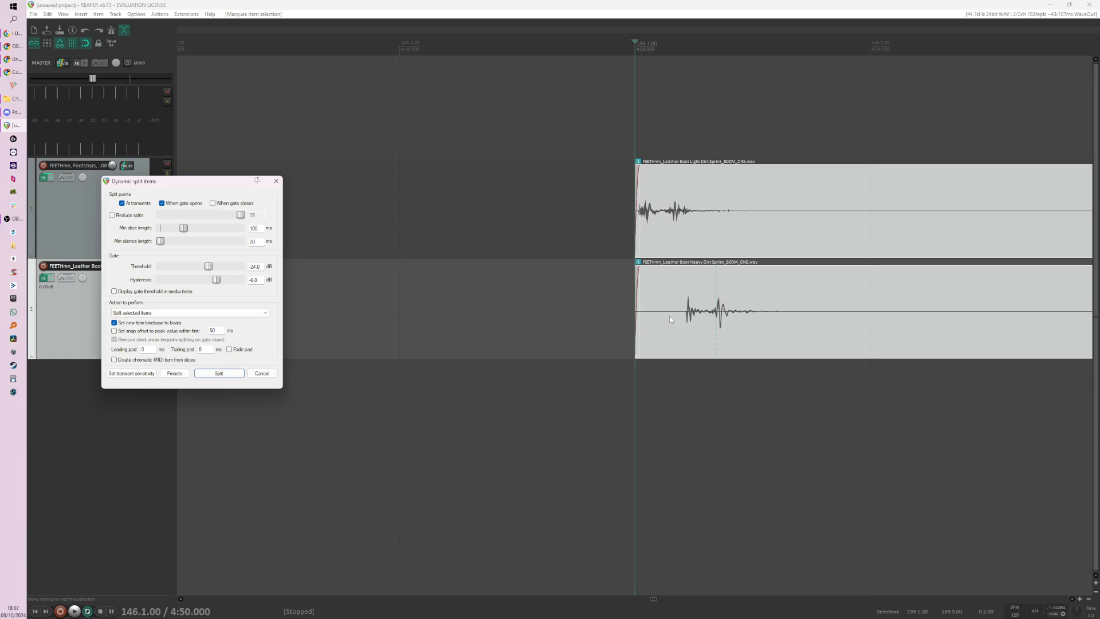
{"action": "scroll", "coordinate": [667, 318], "scroll_direction": "down", "scroll_amount": 6}
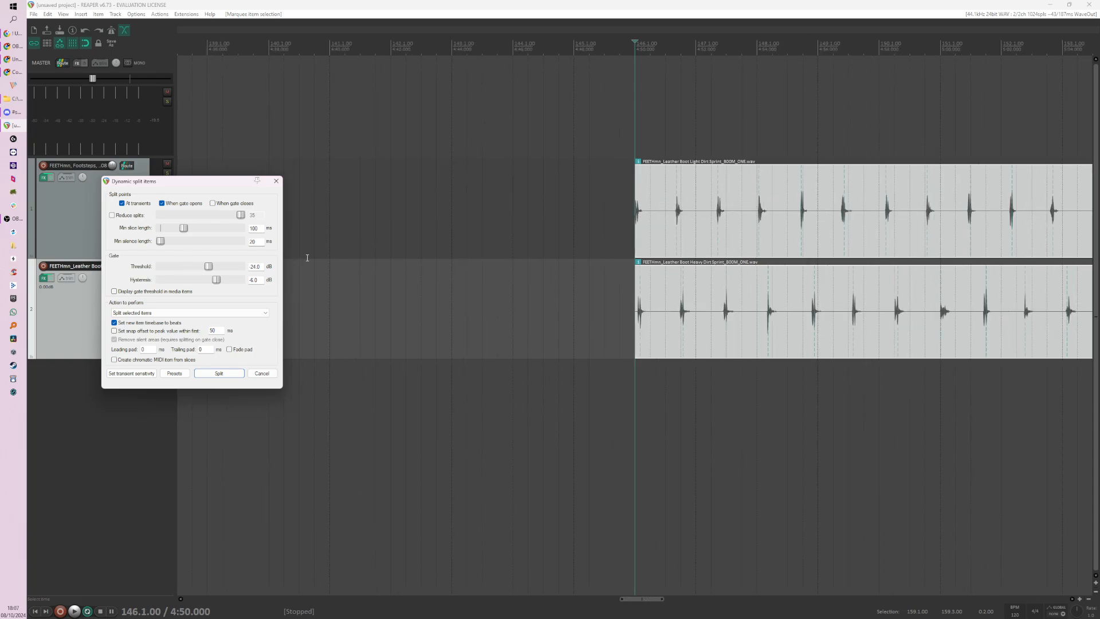
{"action": "scroll", "coordinate": [672, 311], "scroll_direction": "up", "scroll_amount": 10}
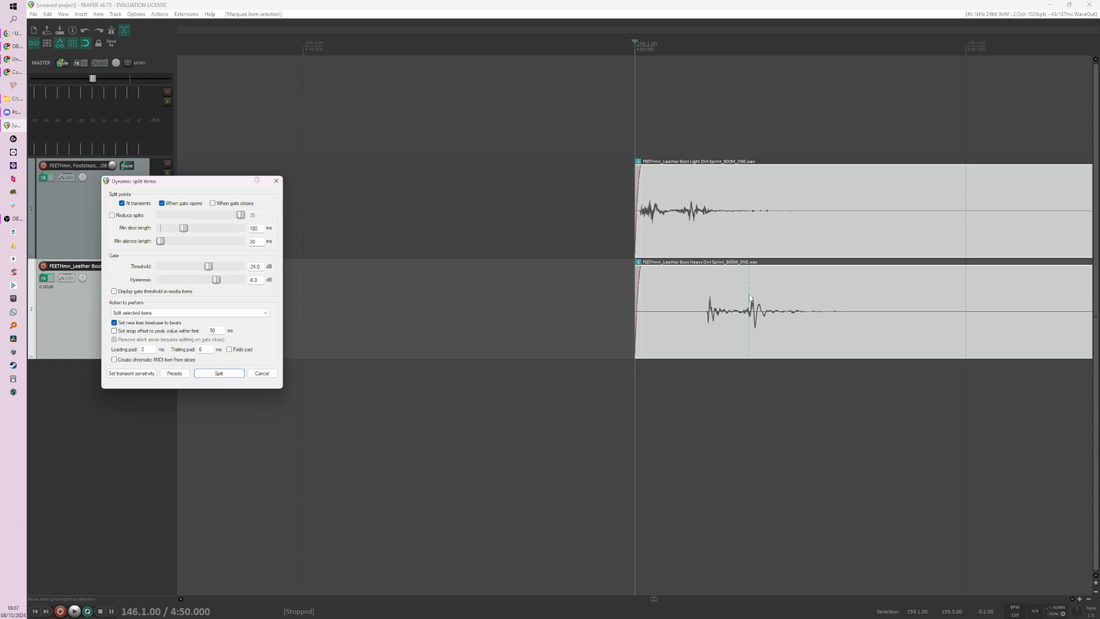
Step: Turn off splitting at transients, lower the gate threshold to -35.0 dB and inspect the previewed split points
{"action": "left_click", "coordinate": [132, 204]}
{"action": "scroll", "coordinate": [450, 266], "scroll_direction": "down", "scroll_amount": 2}
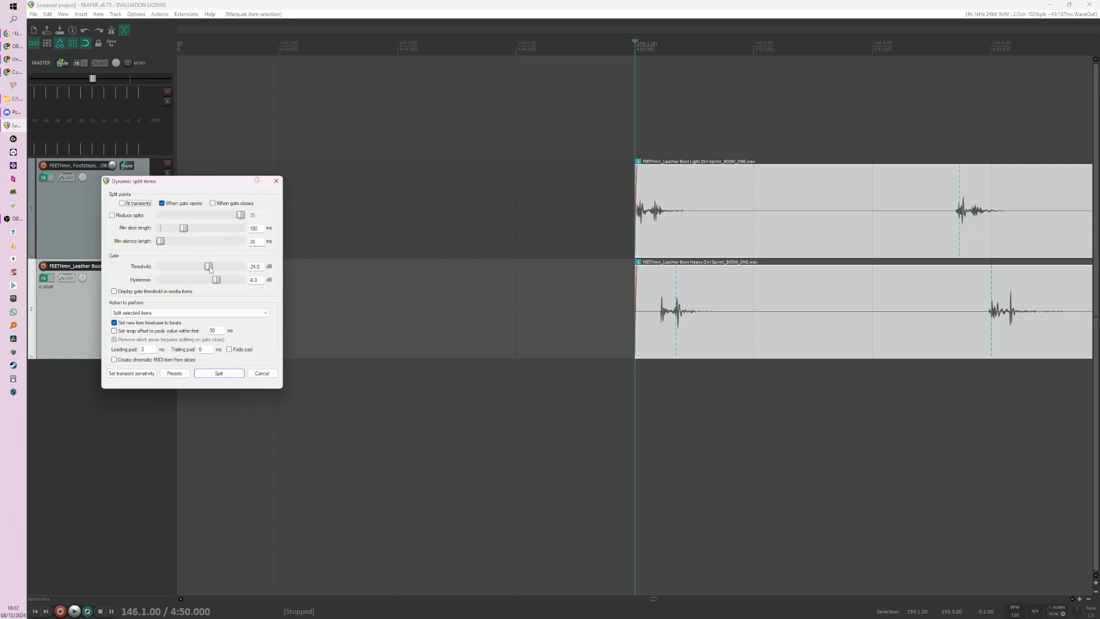
{"action": "left_click_drag", "start_coordinate": [208, 266], "coordinate": [194, 269]}
{"action": "scroll", "coordinate": [378, 298], "scroll_direction": "down", "scroll_amount": 4}
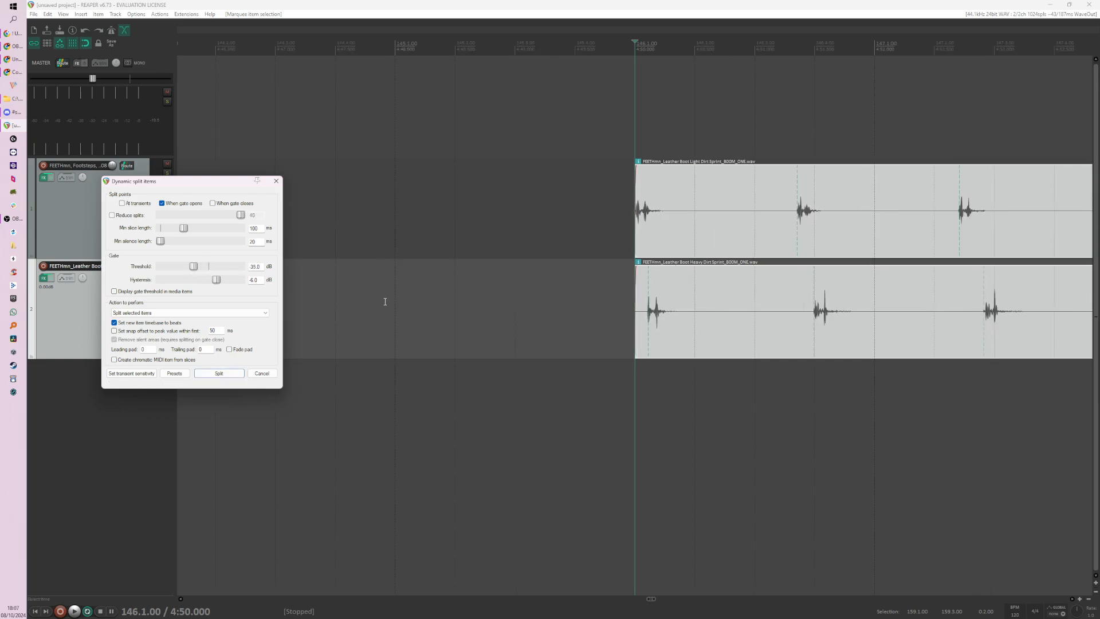
{"action": "scroll", "coordinate": [368, 294], "scroll_direction": "down", "scroll_amount": 3}
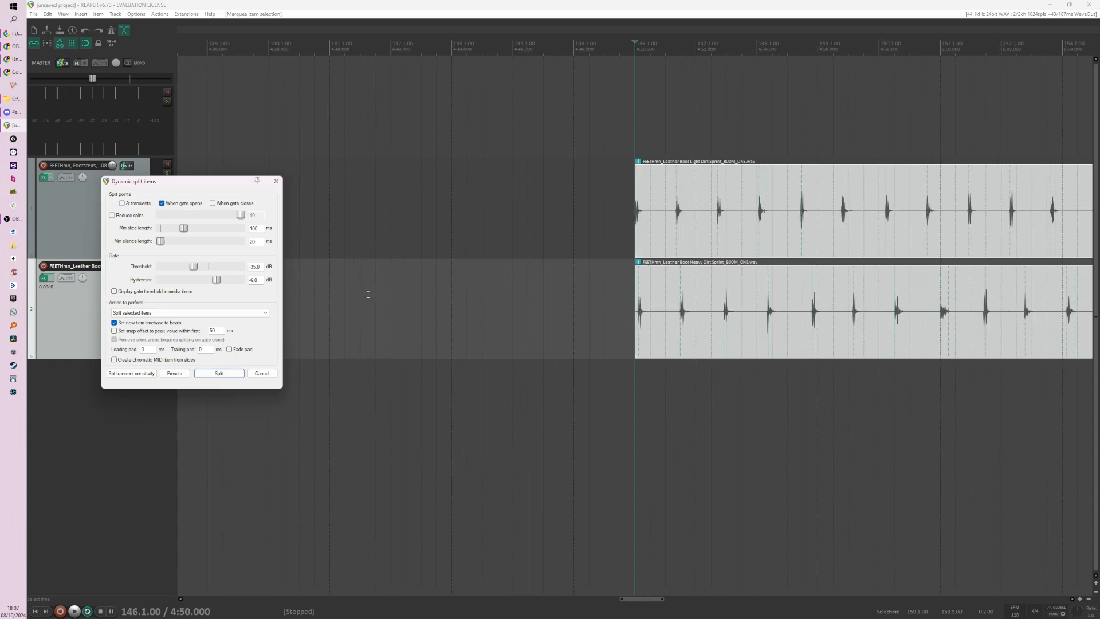
{"action": "scroll", "coordinate": [1015, 241], "scroll_direction": "up", "scroll_amount": 3}
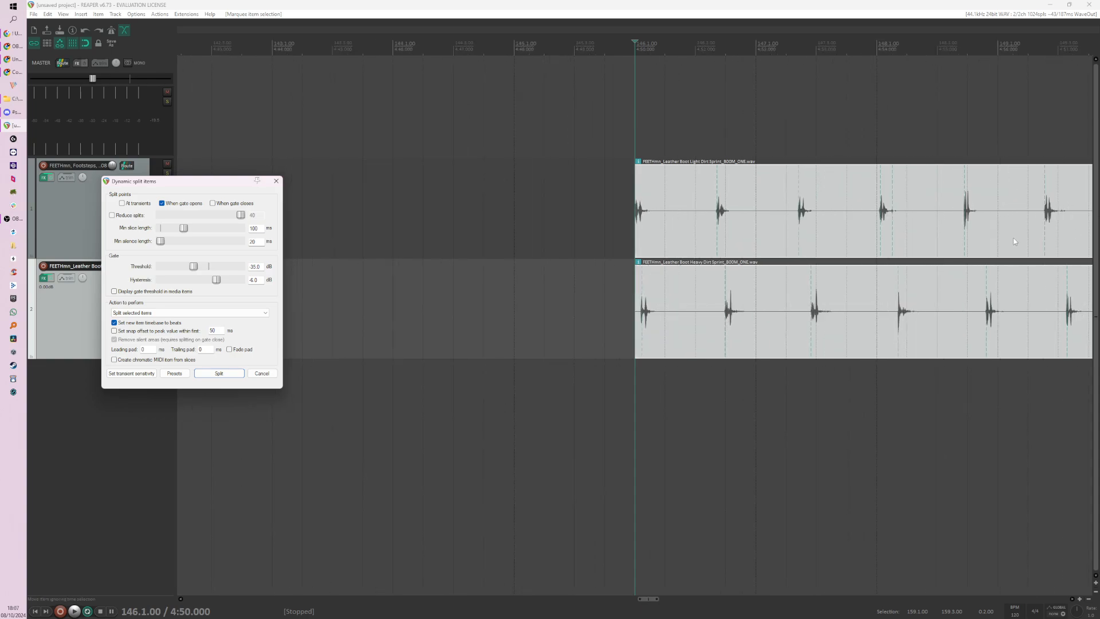
{"action": "scroll", "coordinate": [897, 237], "scroll_direction": "up", "scroll_amount": 2}
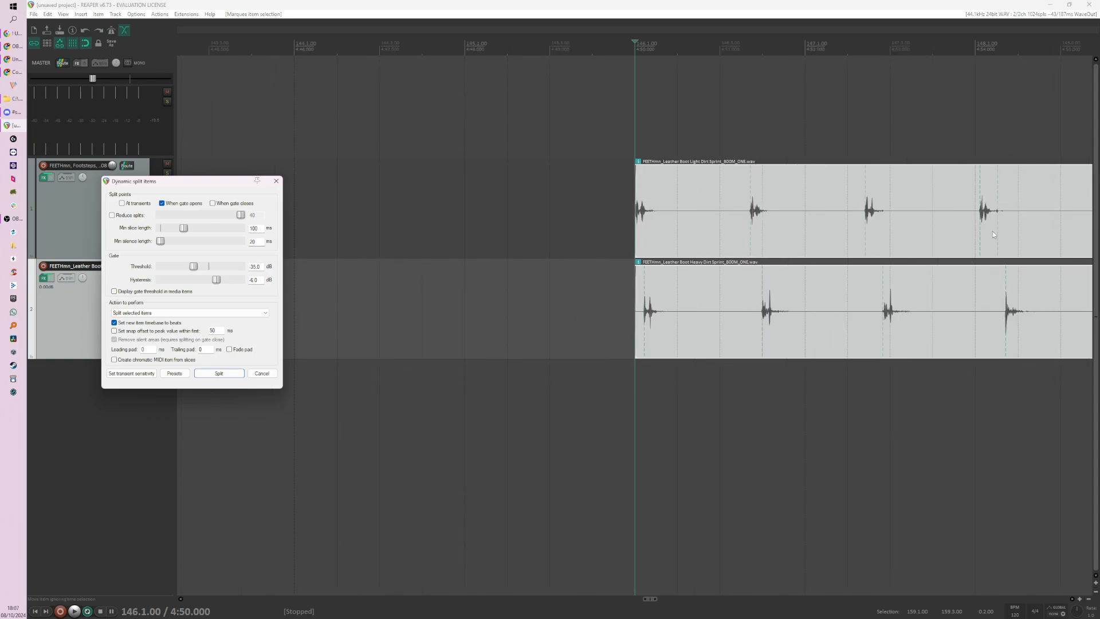
Step: Set the minimum slice length to 200 ms and check the preview across both Dirt Sprint clips
{"action": "left_click_drag", "start_coordinate": [264, 228], "coordinate": [241, 228]}
{"action": "type", "text": "200"}
{"action": "scroll", "coordinate": [1005, 211], "scroll_direction": "up", "scroll_amount": 2}
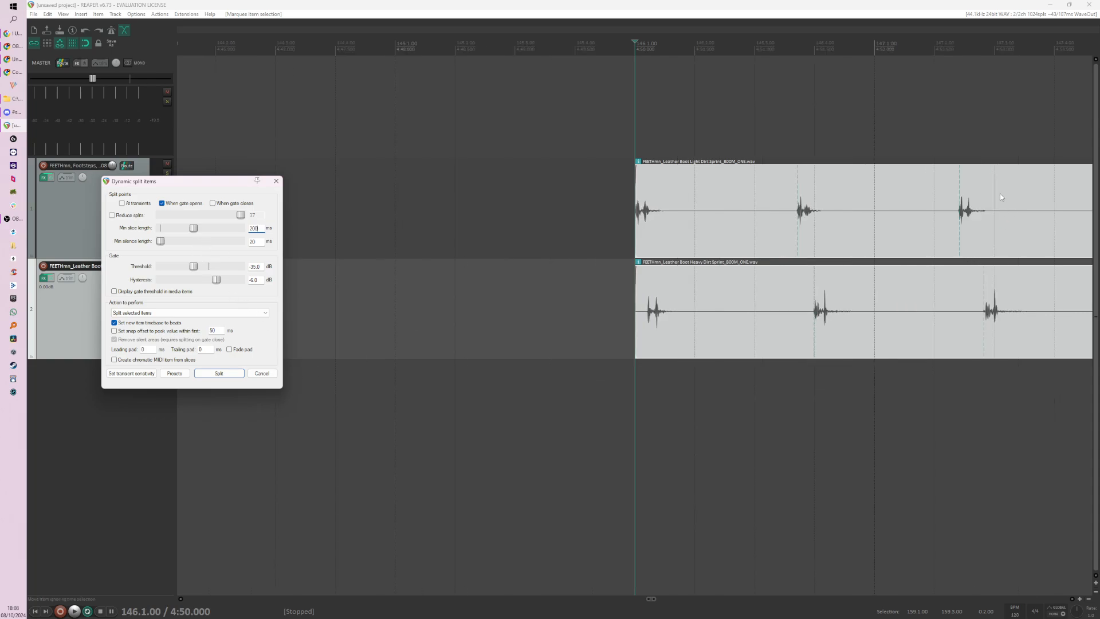
{"action": "scroll", "coordinate": [1001, 197], "scroll_direction": "down", "scroll_amount": 3}
{"action": "scroll", "coordinate": [934, 228], "scroll_direction": "down", "scroll_amount": 6}
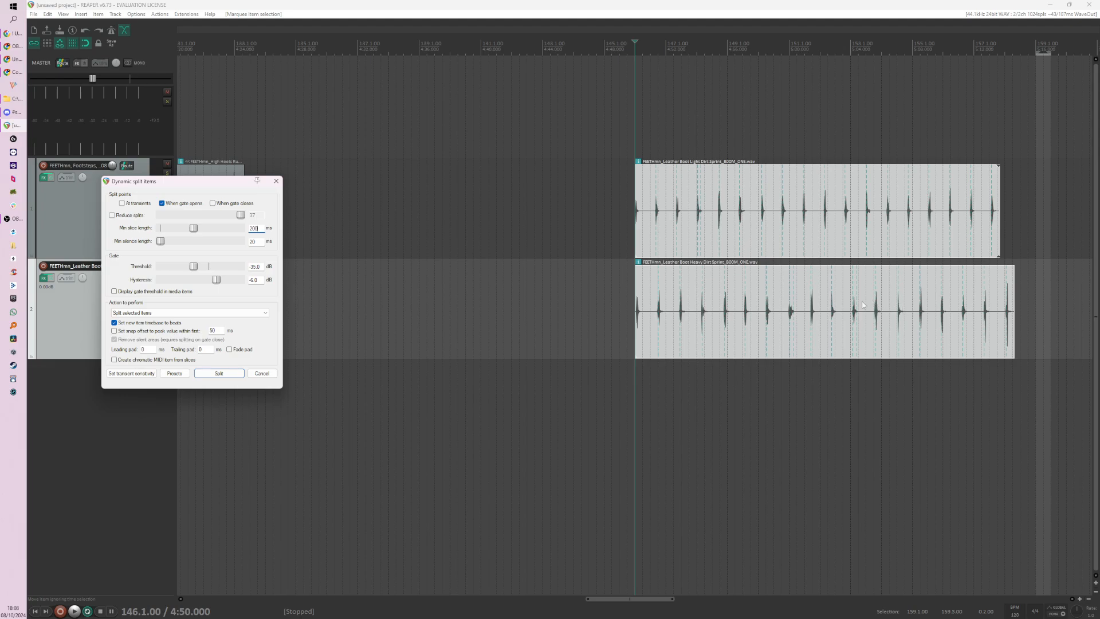
Step: Clear the minimum silence length and enable Reduce splits with a value of 33
{"action": "key", "text": "Tab"}
{"action": "type", "text": "0"}
{"action": "key", "text": "BackSpace"}
{"action": "key", "text": "BackSpace"}
{"action": "key", "text": "BackSpace"}
{"action": "left_click", "coordinate": [121, 215]}
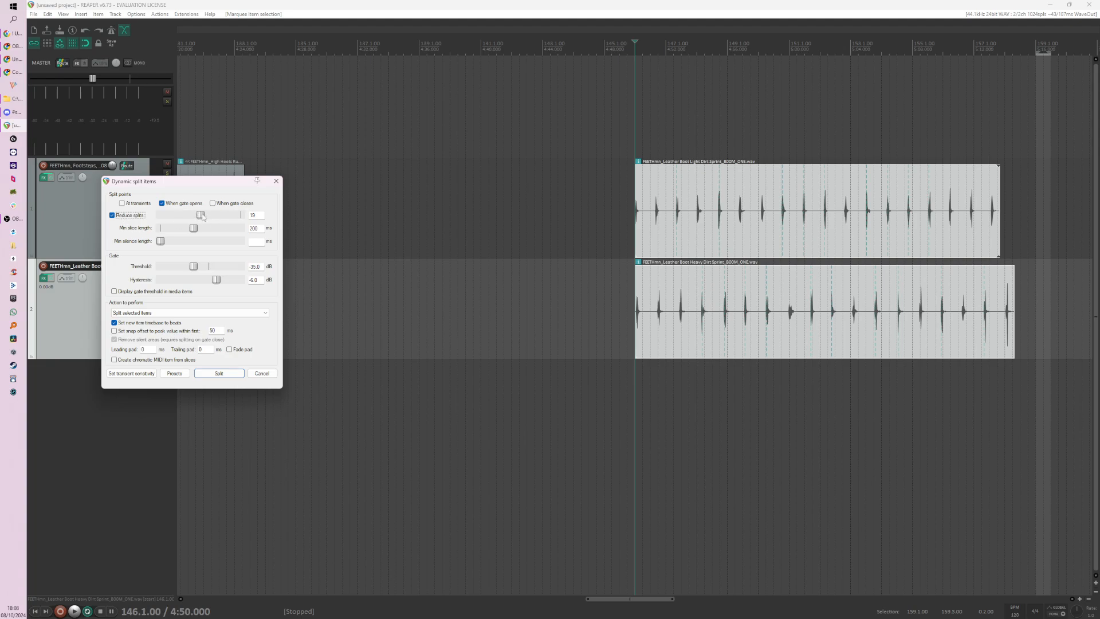
{"action": "left_click_drag", "start_coordinate": [202, 217], "coordinate": [236, 223]}
Step: Split the two Dirt Sprint clips with the current dynamic split settings and check the resulting slices
{"action": "left_click_drag", "start_coordinate": [236, 182], "coordinate": [463, 159]}
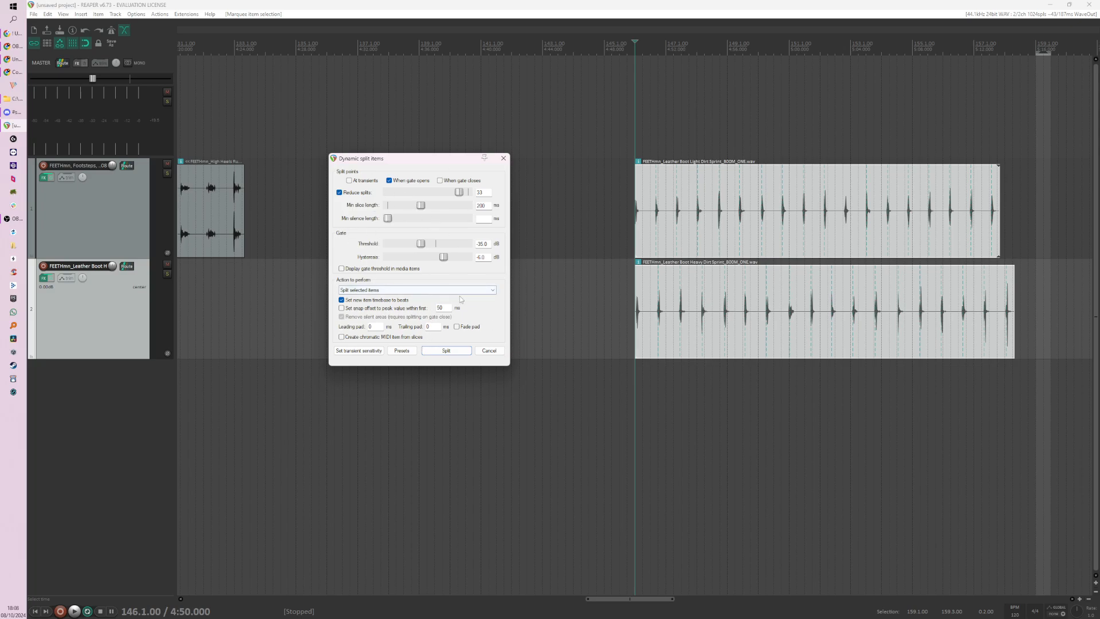
{"action": "left_click", "coordinate": [448, 351]}
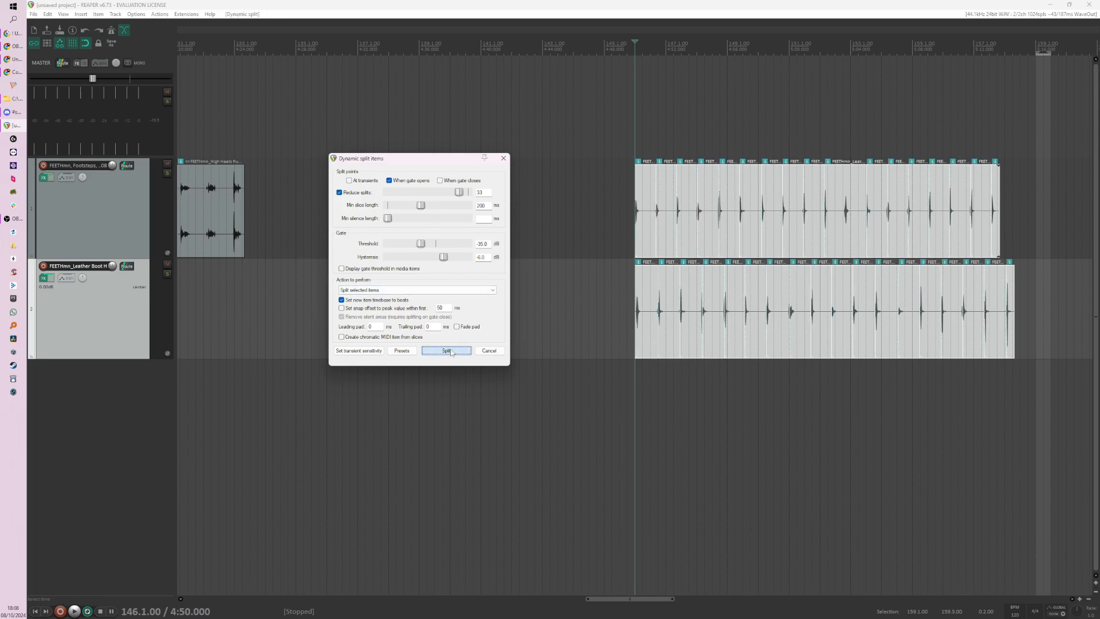
{"action": "scroll", "coordinate": [664, 323], "scroll_direction": "up", "scroll_amount": 2}
{"action": "scroll", "coordinate": [664, 324], "scroll_direction": "up", "scroll_amount": 3}
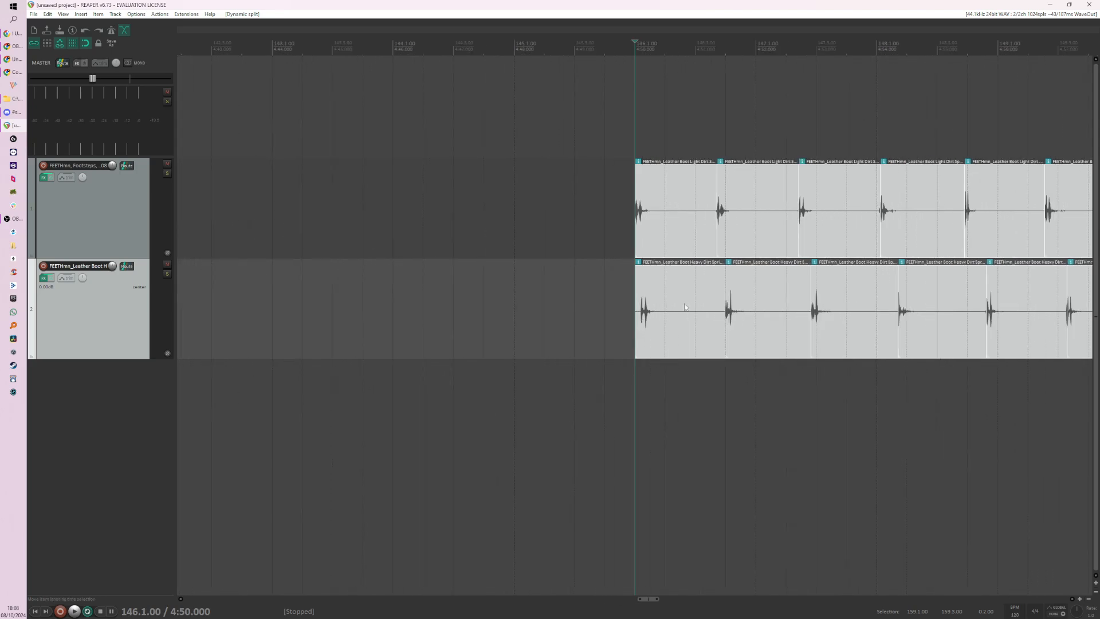
{"action": "scroll", "coordinate": [708, 304], "scroll_direction": "down", "scroll_amount": 3}
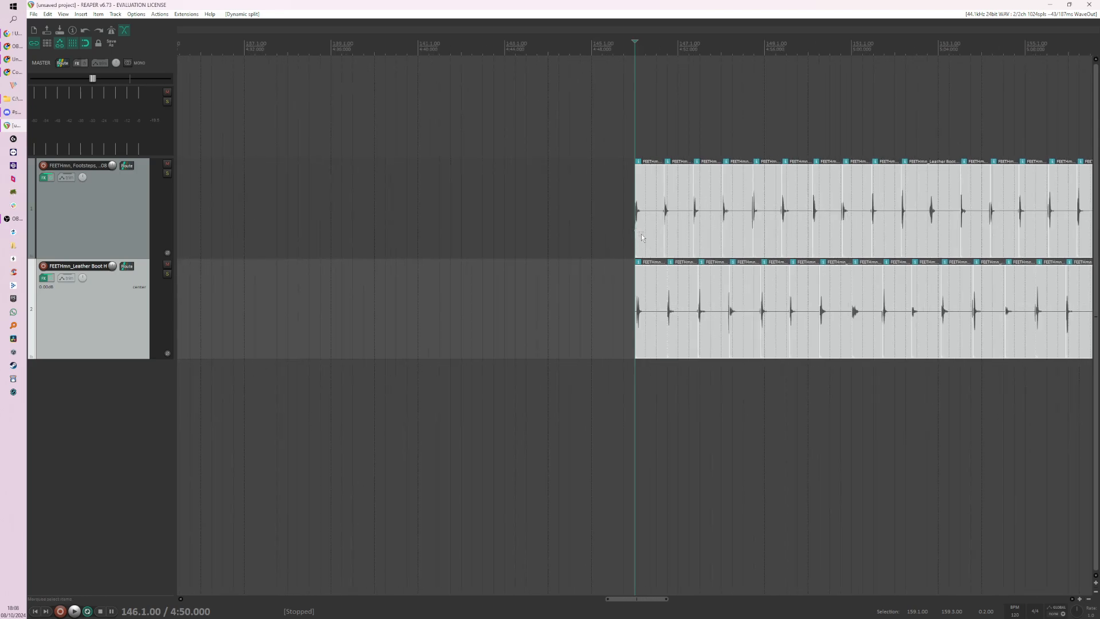
Step: Align the first light and heavy footstep slices at 141.1.00 and the second pair at 143.1.00
{"action": "left_click_drag", "start_coordinate": [642, 237], "coordinate": [425, 233]}
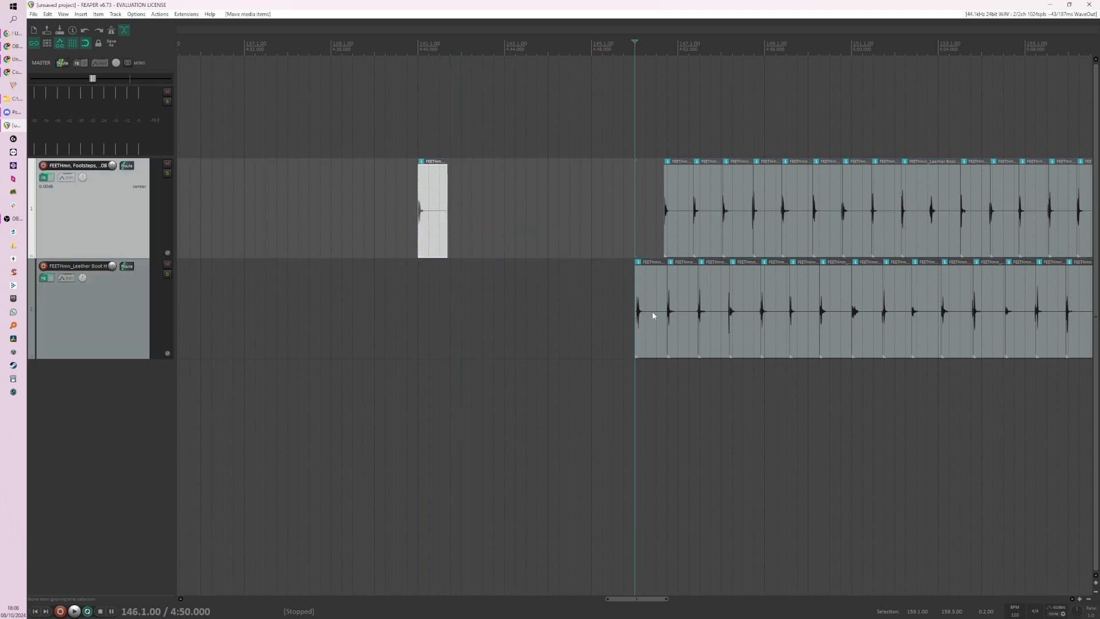
{"action": "left_click_drag", "start_coordinate": [653, 315], "coordinate": [436, 314]}
{"action": "left_click_drag", "start_coordinate": [681, 238], "coordinate": [517, 232]}
{"action": "left_click_drag", "start_coordinate": [681, 316], "coordinate": [517, 316]}
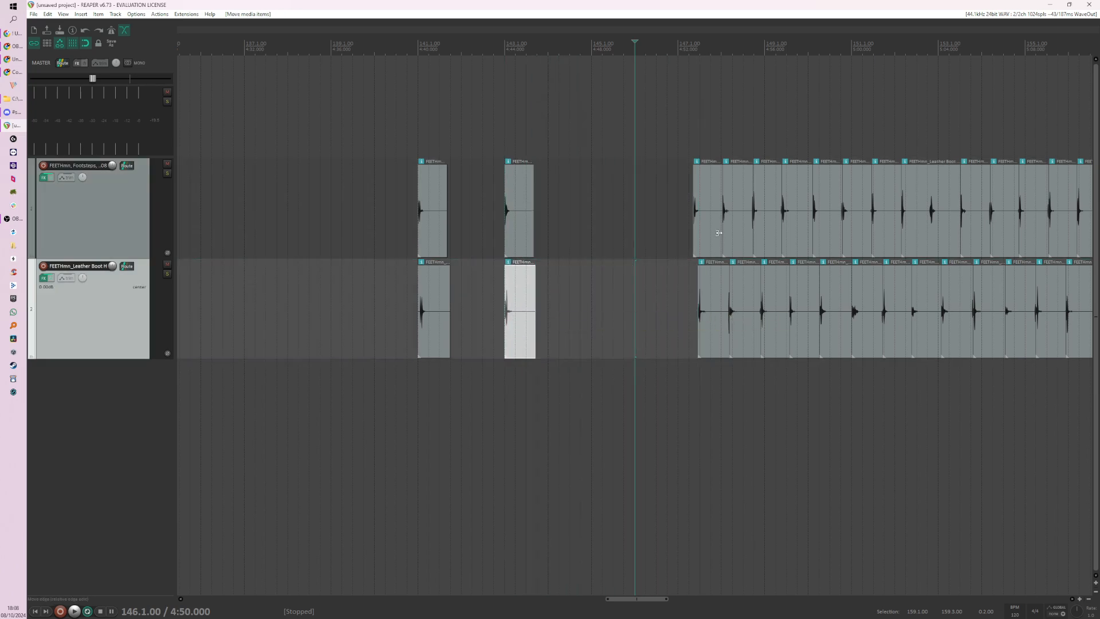
Step: Align the third light and heavy footstep slices at 145.1.00 and the fourth pair at 147.1.00
{"action": "left_click_drag", "start_coordinate": [719, 232], "coordinate": [614, 236]}
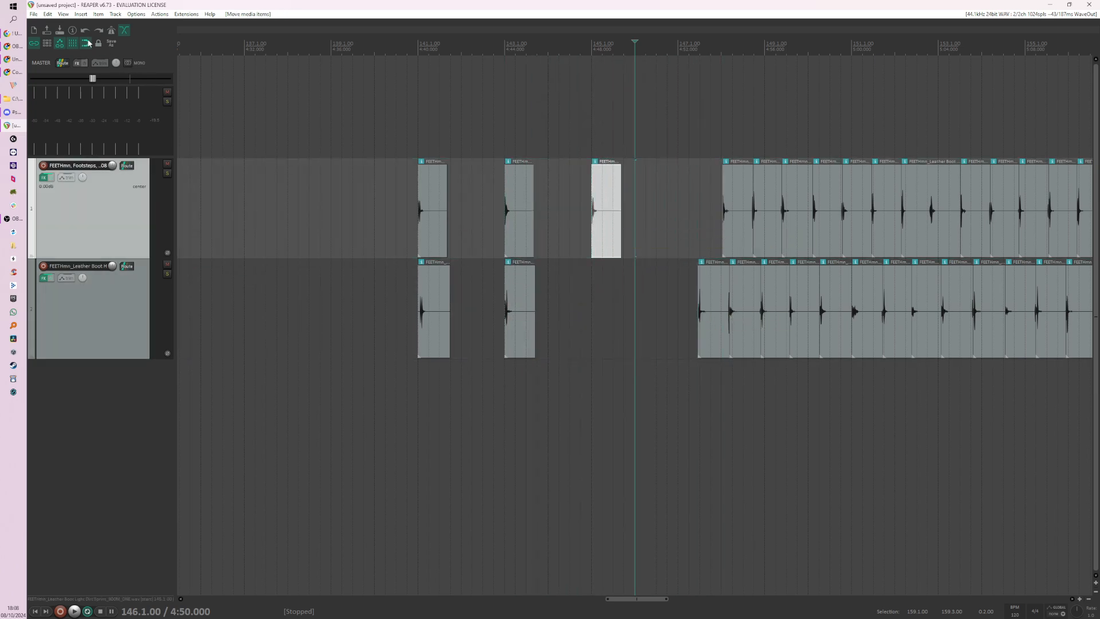
{"action": "left_click_drag", "start_coordinate": [715, 300], "coordinate": [603, 295]}
{"action": "left_click_drag", "start_coordinate": [735, 232], "coordinate": [698, 239]}
{"action": "left_click_drag", "start_coordinate": [737, 278], "coordinate": [685, 287]}
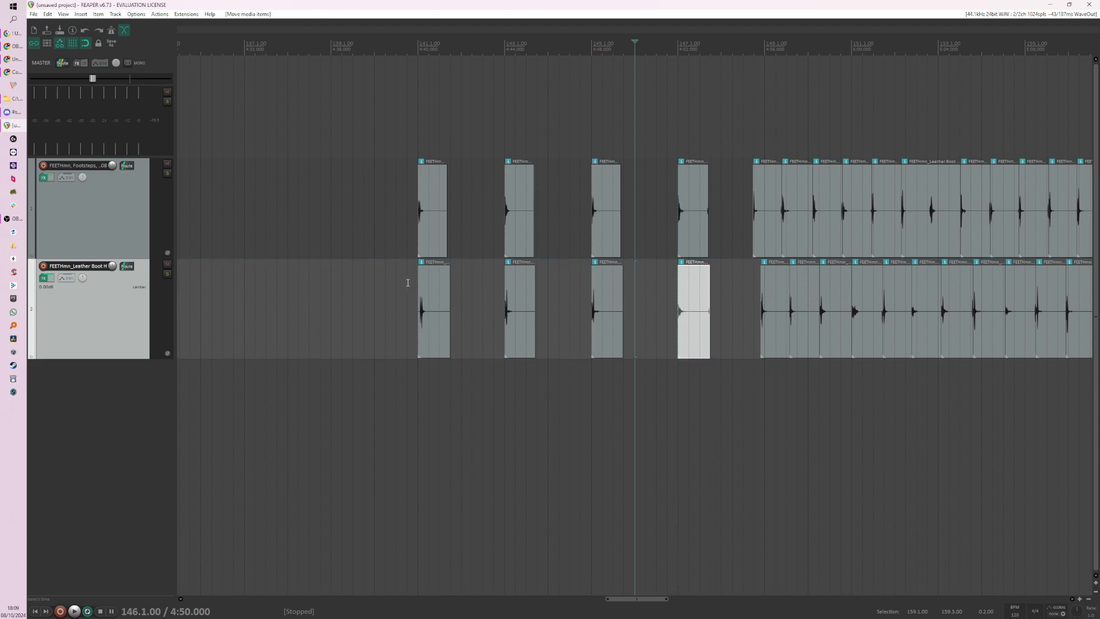
{"action": "scroll", "coordinate": [720, 299], "scroll_direction": "down", "scroll_amount": 3}
{"action": "scroll", "coordinate": [741, 380], "scroll_direction": "up", "scroll_amount": 2}
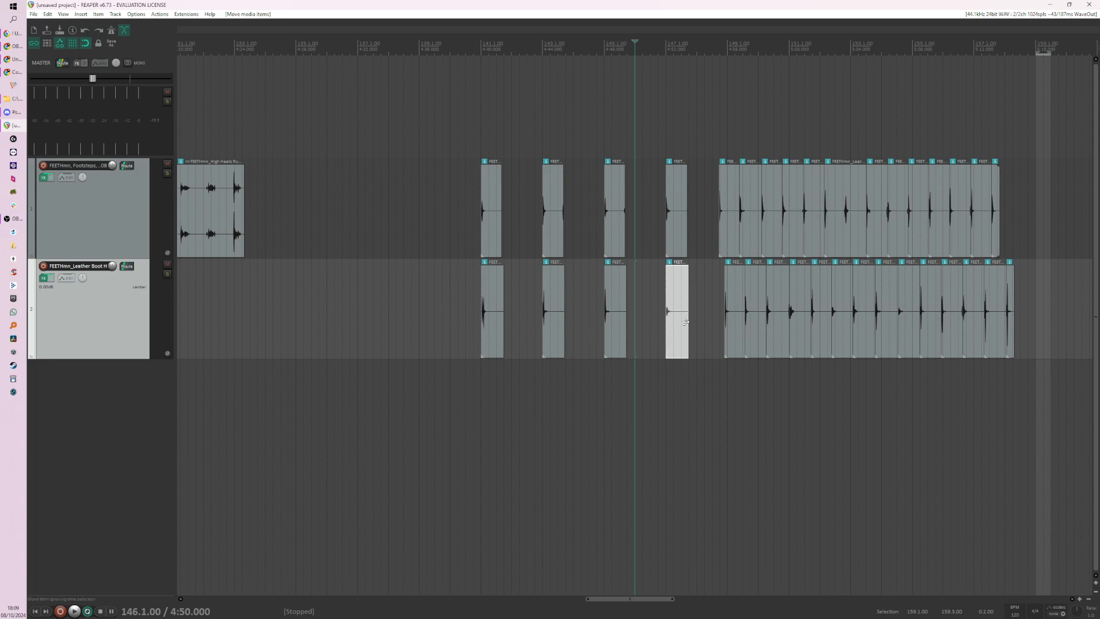
{"action": "scroll", "coordinate": [765, 351], "scroll_direction": "up", "scroll_amount": 2}
{"action": "scroll", "coordinate": [726, 362], "scroll_direction": "down", "scroll_amount": 2}
{"action": "left_click", "coordinate": [703, 358]}
{"action": "scroll", "coordinate": [713, 355], "scroll_direction": "up", "scroll_amount": 3}
{"action": "scroll", "coordinate": [595, 329], "scroll_direction": "down", "scroll_amount": 3}
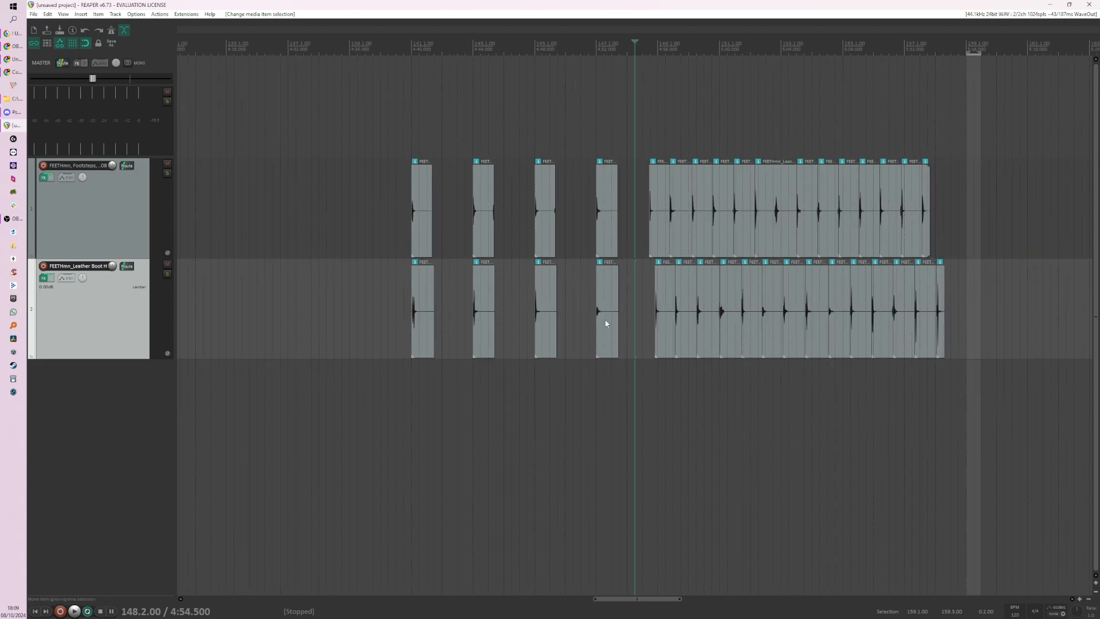
Step: Shift the remaining slices further along the timeline, then align the fifth footstep pair at 149.1.00 and the sixth at 151.1.00
{"action": "left_click_drag", "start_coordinate": [633, 190], "coordinate": [970, 332]}
{"action": "left_click_drag", "start_coordinate": [685, 247], "coordinate": [664, 240]}
{"action": "left_click", "coordinate": [687, 238]}
{"action": "left_click_drag", "start_coordinate": [719, 298], "coordinate": [669, 297]}
{"action": "left_click_drag", "start_coordinate": [733, 239], "coordinate": [728, 240]}
Step: Shift the remaining slices later on the timeline and align the seventh light and heavy footsteps at 153.1.00
{"action": "left_click_drag", "start_coordinate": [740, 293], "coordinate": [1019, 216]}
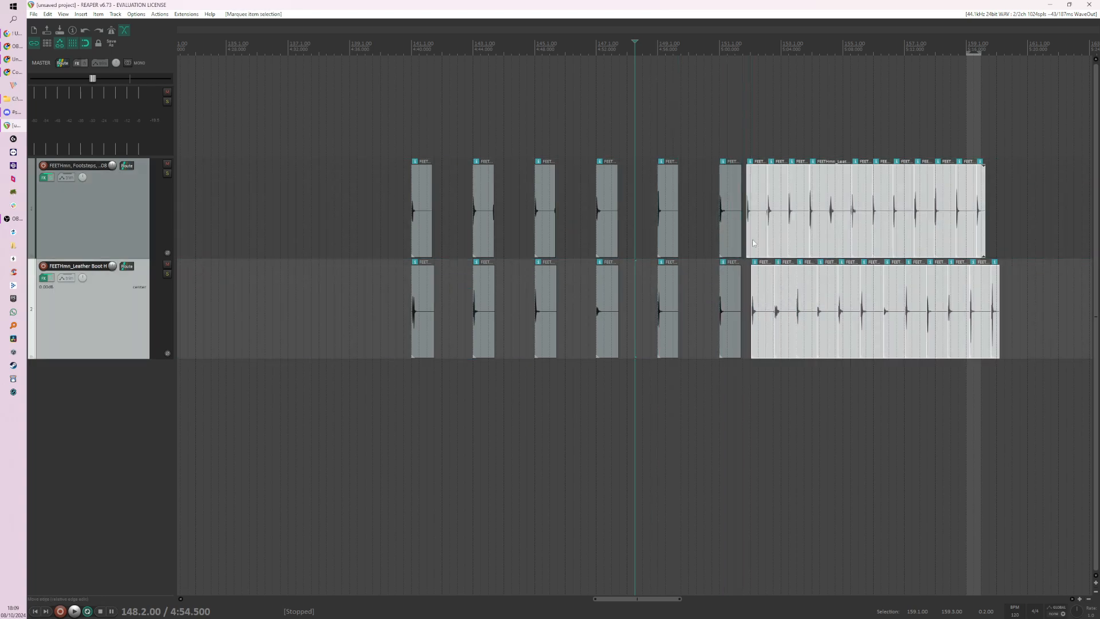
{"action": "left_click_drag", "start_coordinate": [758, 243], "coordinate": [785, 241]}
{"action": "left_click", "coordinate": [825, 247]}
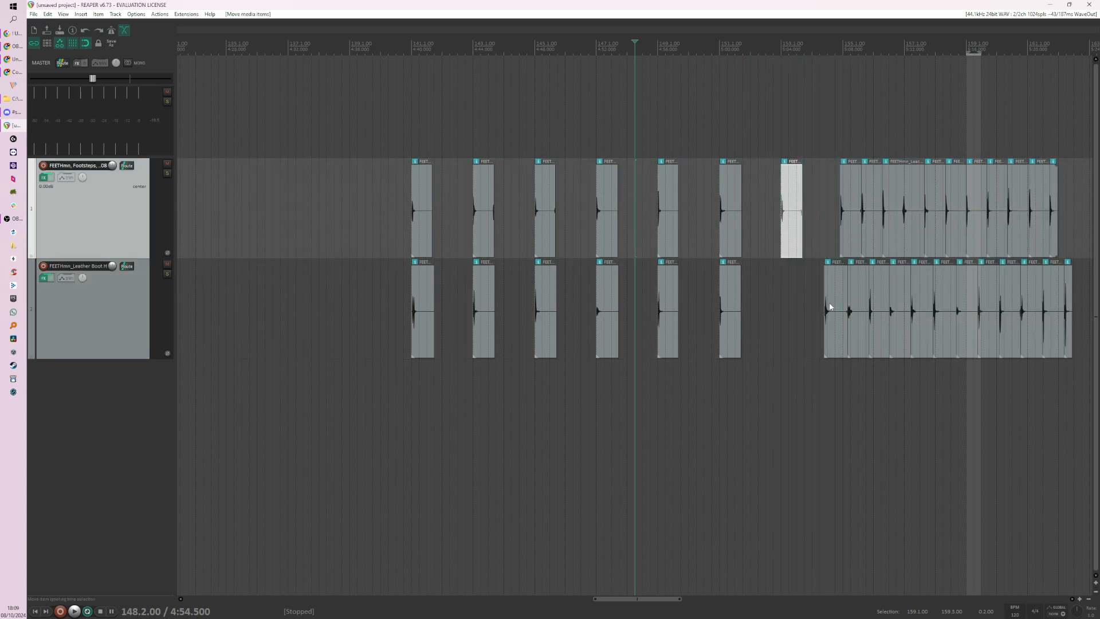
{"action": "left_click_drag", "start_coordinate": [825, 300], "coordinate": [789, 304]}
Step: Shift the remaining unaligned light and heavy slices later on the timeline, undoing the accidental stretch of the first light slice
{"action": "scroll", "coordinate": [629, 345], "scroll_direction": "down", "scroll_amount": 2}
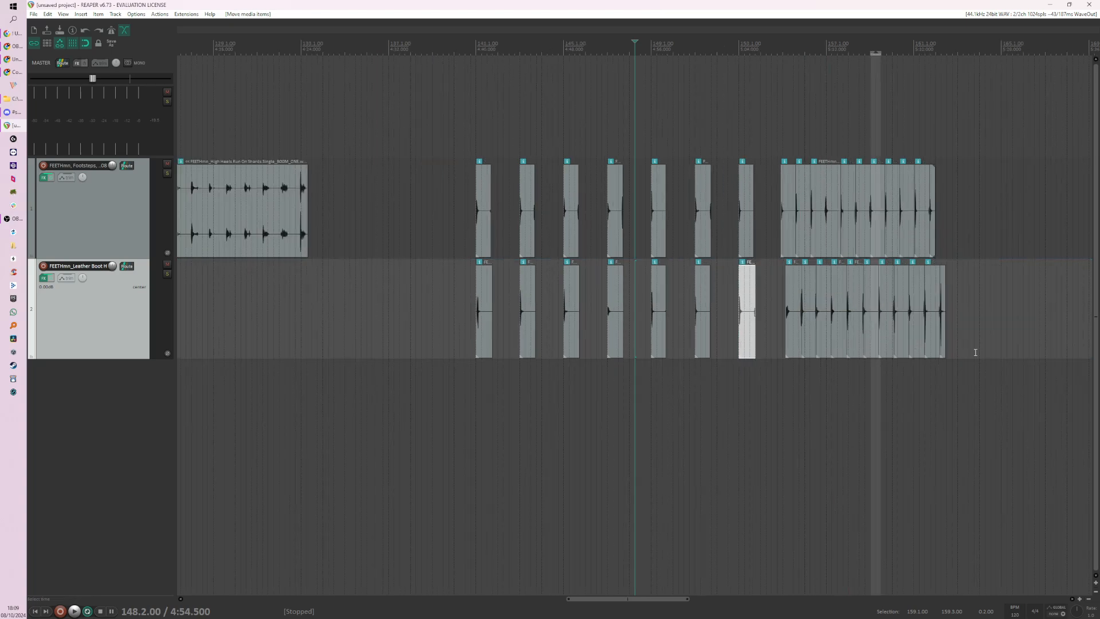
{"action": "left_click_drag", "start_coordinate": [979, 350], "coordinate": [787, 228]}
{"action": "mouse_move", "coordinate": [793, 237]}
{"action": "left_mouse_down"}
{"action": "mouse_move", "coordinate": [898, 237]}
{"action": "mouse_move", "coordinate": [789, 240]}
{"action": "left_mouse_up"}
{"action": "left_click", "coordinate": [889, 242]}
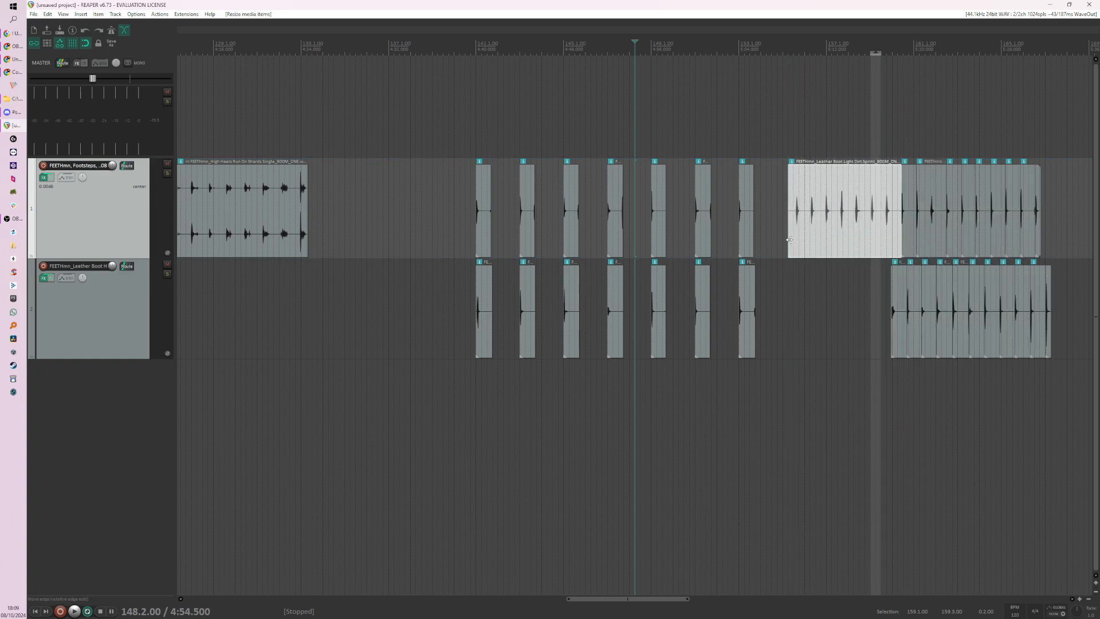
{"action": "key", "text": "ctrl+z"}
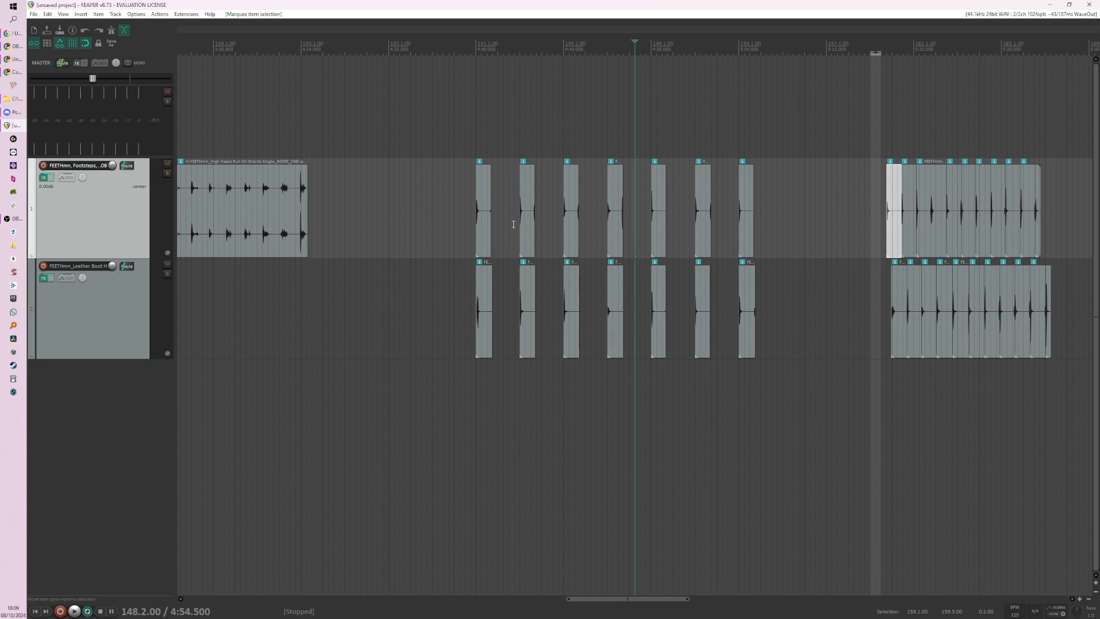
Step: Align the eighth light and heavy footstep slices at 155.1.00 and the ninth pair at 157.1.00
{"action": "left_click_drag", "start_coordinate": [435, 193], "coordinate": [790, 298]}
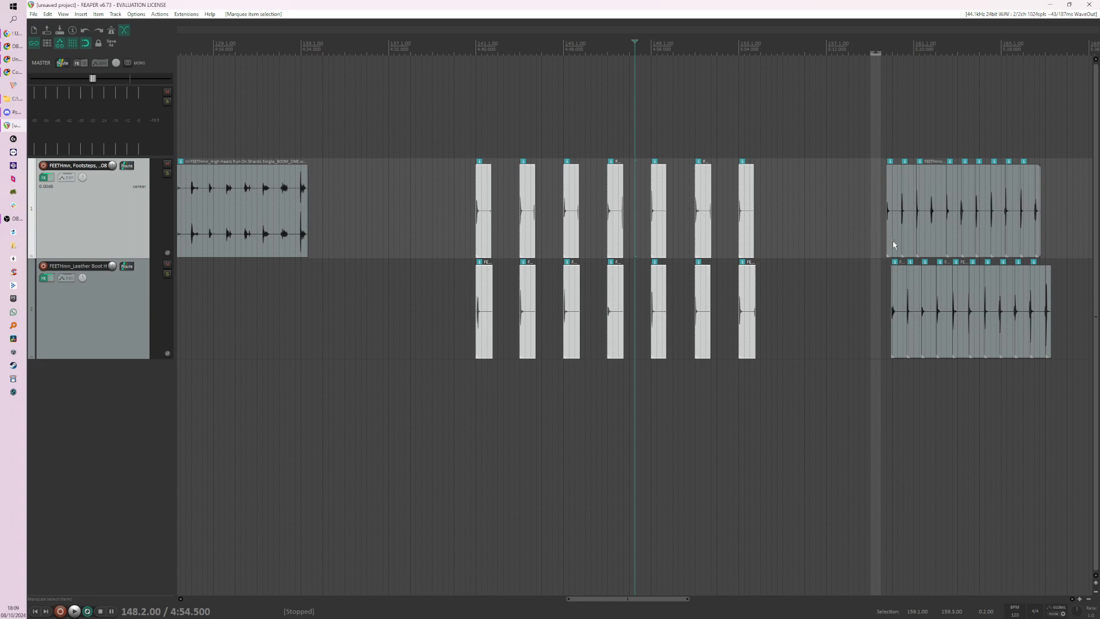
{"action": "left_click_drag", "start_coordinate": [893, 245], "coordinate": [790, 246]}
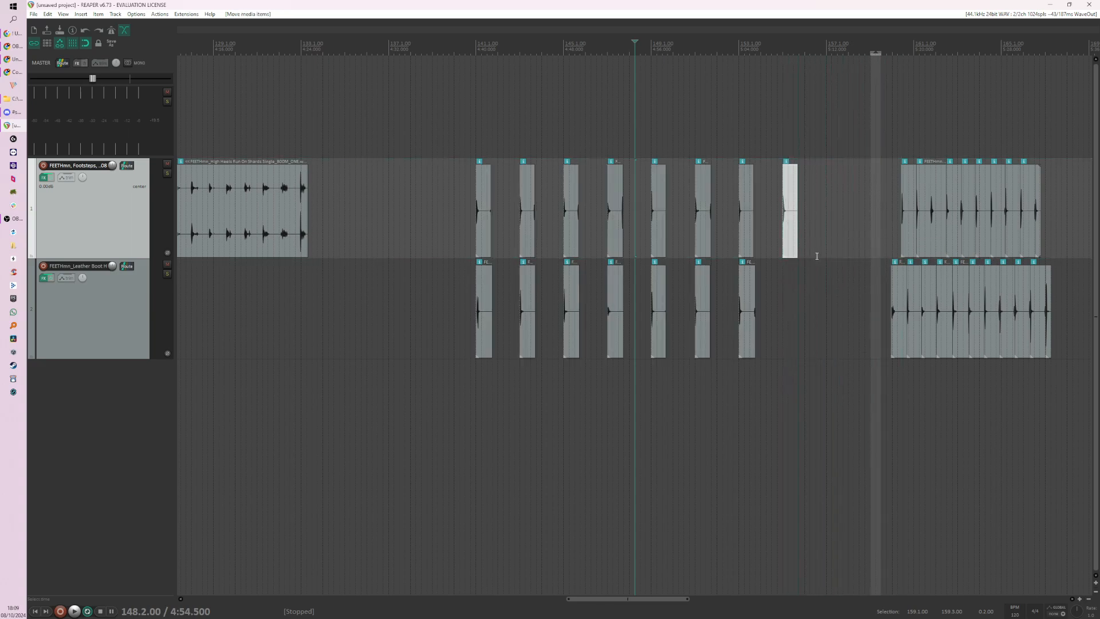
{"action": "left_click_drag", "start_coordinate": [903, 304], "coordinate": [791, 299]}
{"action": "left_click_drag", "start_coordinate": [906, 226], "coordinate": [833, 235]}
{"action": "left_click_drag", "start_coordinate": [914, 299], "coordinate": [835, 298]}
Step: Try extending the end of the heavy footstep slice at 151.1.00 to reveal more of its recording
{"action": "left_click_drag", "start_coordinate": [411, 199], "coordinate": [835, 240]}
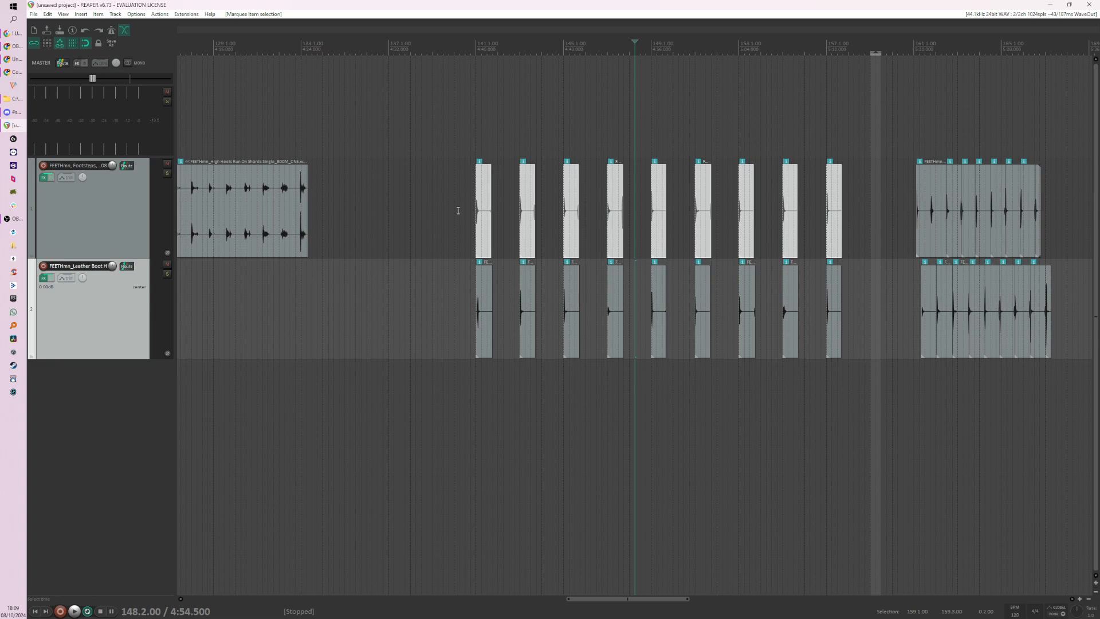
{"action": "scroll", "coordinate": [519, 226], "scroll_direction": "up", "scroll_amount": 5}
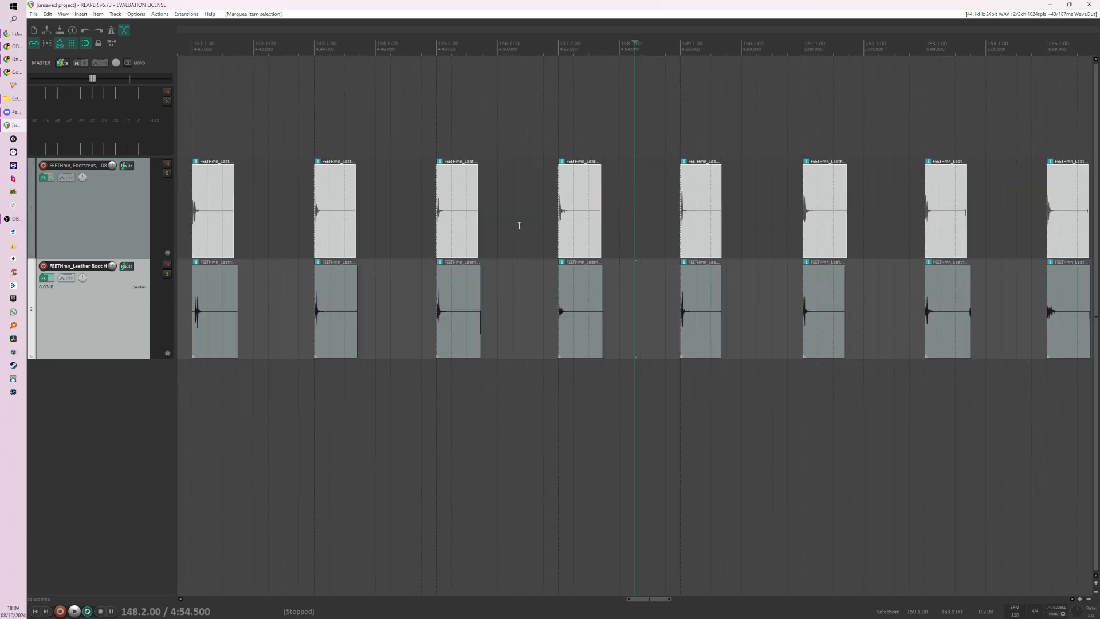
{"action": "scroll", "coordinate": [487, 226], "scroll_direction": "up", "scroll_amount": 5}
{"action": "scroll", "coordinate": [315, 338], "scroll_direction": "down", "scroll_amount": 2}
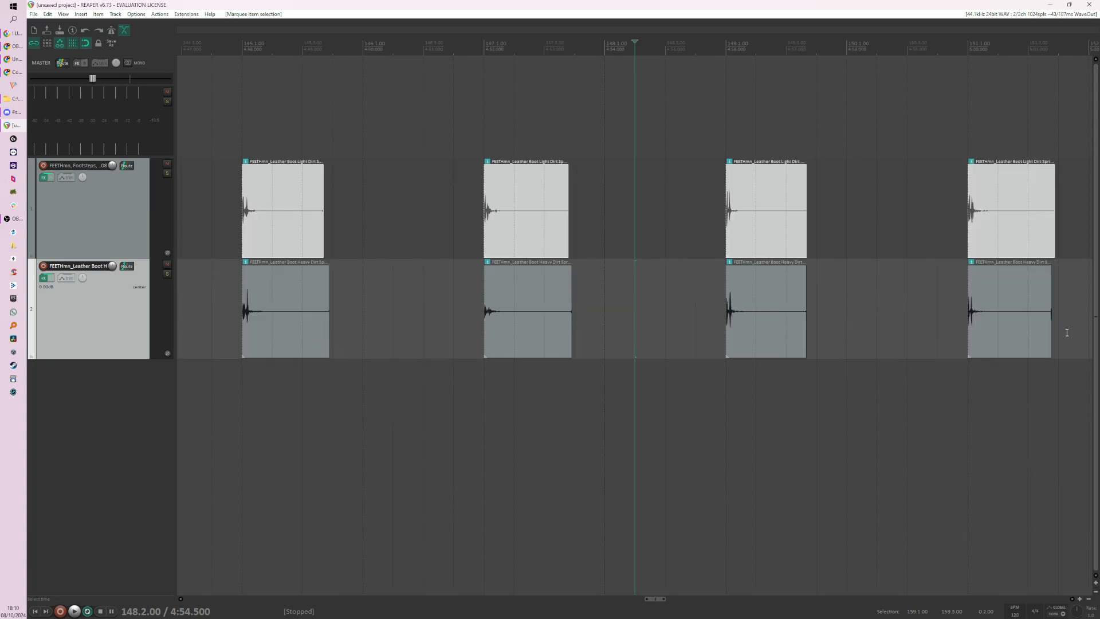
{"action": "left_click_drag", "start_coordinate": [1051, 338], "coordinate": [1070, 338]}
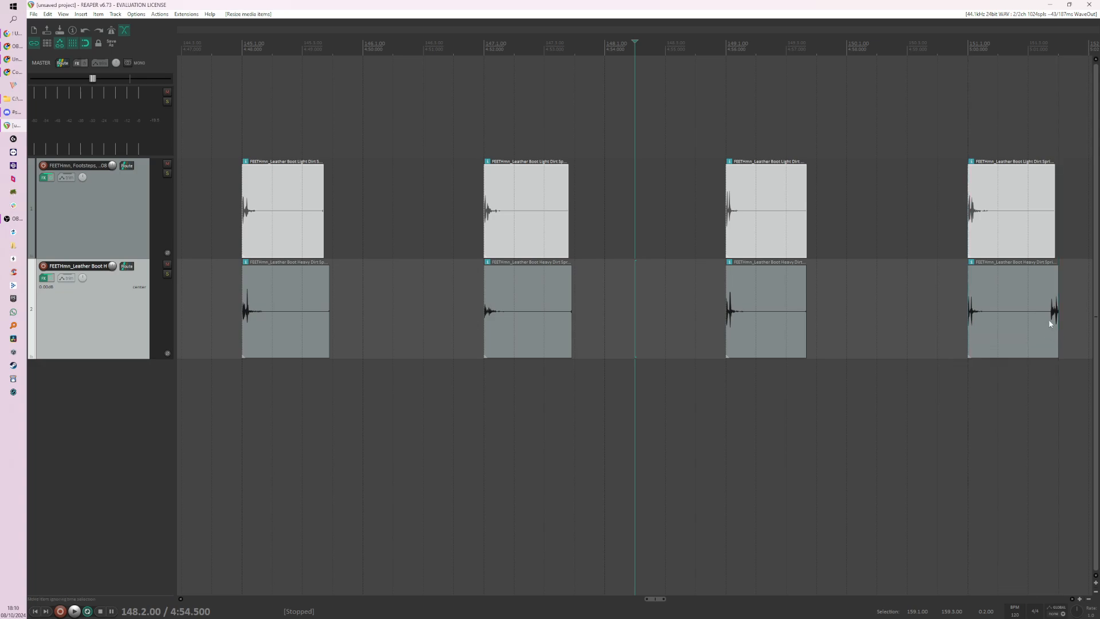
{"action": "left_click", "coordinate": [428, 327]}
{"action": "scroll", "coordinate": [436, 328], "scroll_direction": "down", "scroll_amount": 6}
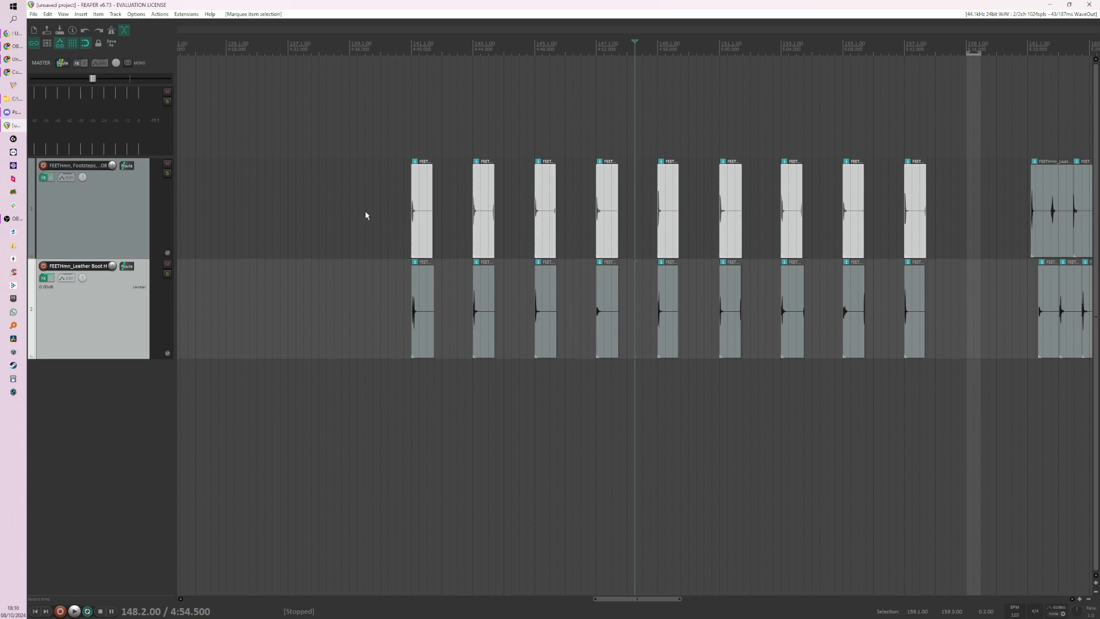
Step: Select all nine aligned light and heavy footstep pairs and trim the ends of their slices shorter together
{"action": "left_click_drag", "start_coordinate": [366, 215], "coordinate": [917, 332]}
{"action": "scroll", "coordinate": [890, 336], "scroll_direction": "up", "scroll_amount": 4}
{"action": "scroll", "coordinate": [670, 327], "scroll_direction": "down", "scroll_amount": 4}
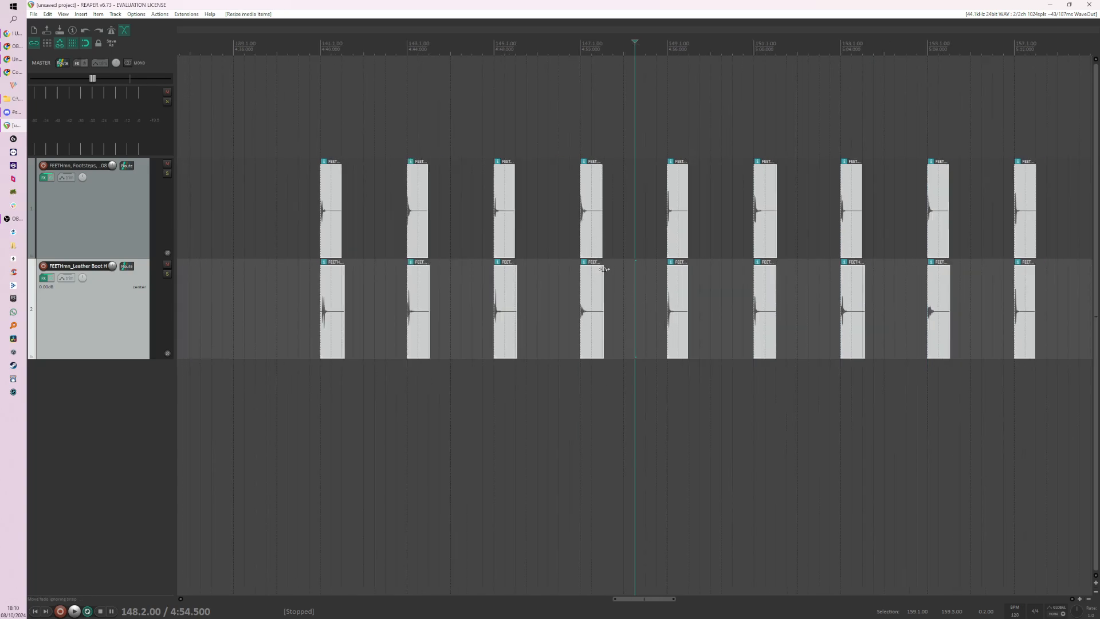
Step: Add a fade-out of about 0.52 seconds to all the selected light and heavy footstep slices
{"action": "left_click_drag", "start_coordinate": [604, 268], "coordinate": [594, 269]}
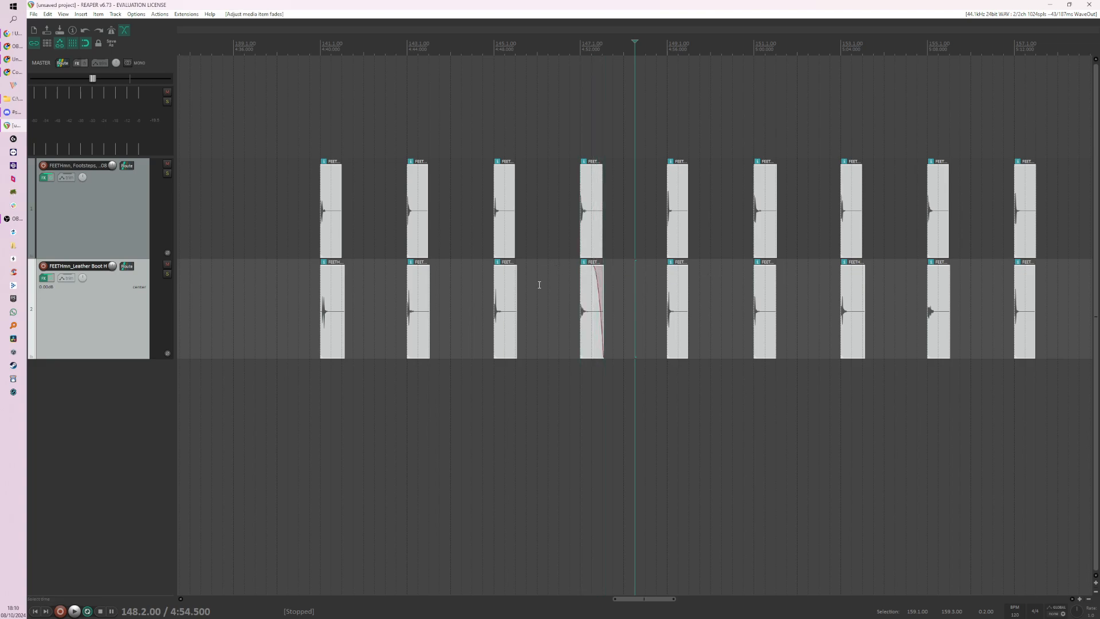
{"action": "key", "text": "ctrl+z"}
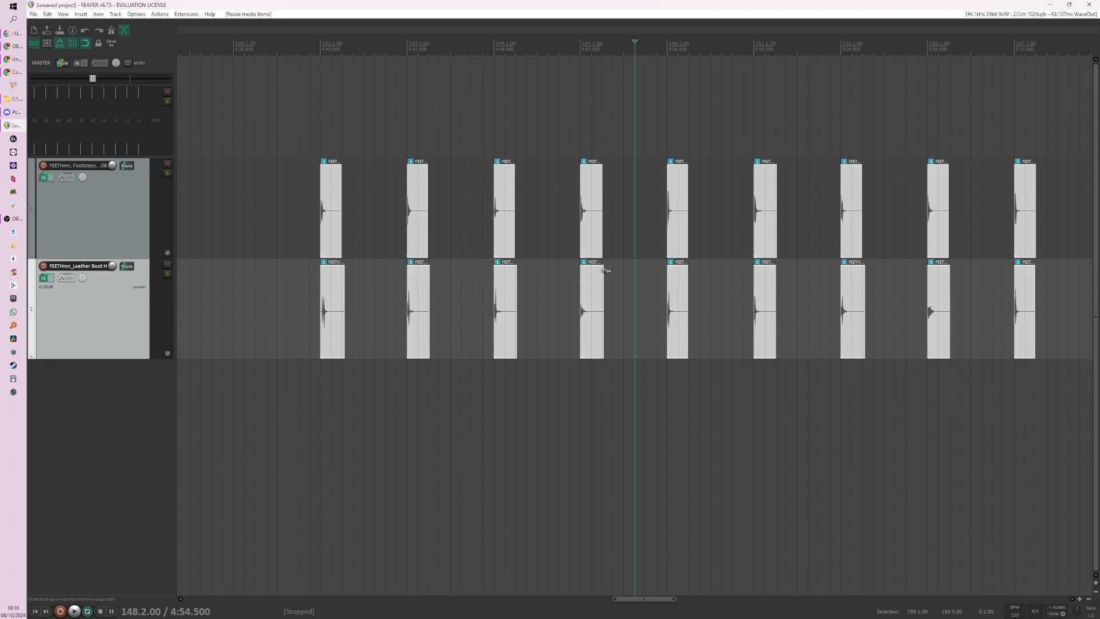
{"action": "left_click_drag", "start_coordinate": [603, 268], "coordinate": [591, 269]}
{"action": "key", "text": "ctrl"}
{"action": "key", "text": "ctrl"}
{"action": "key", "text": "ctrl+z"}
{"action": "scroll", "coordinate": [596, 281], "scroll_direction": "up", "scroll_amount": 5}
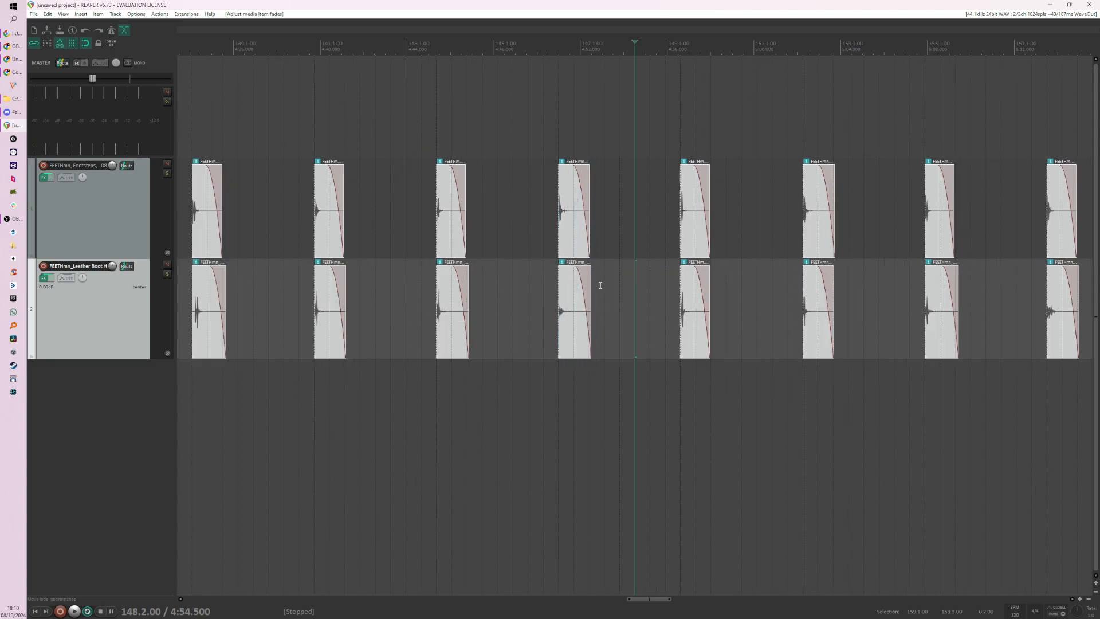
Step: Reshape the fade-outs of all selected footstep slices into a curve that holds longer and falls off more steeply
{"action": "left_click", "coordinate": [535, 301], "text": "ctrl+shift"}
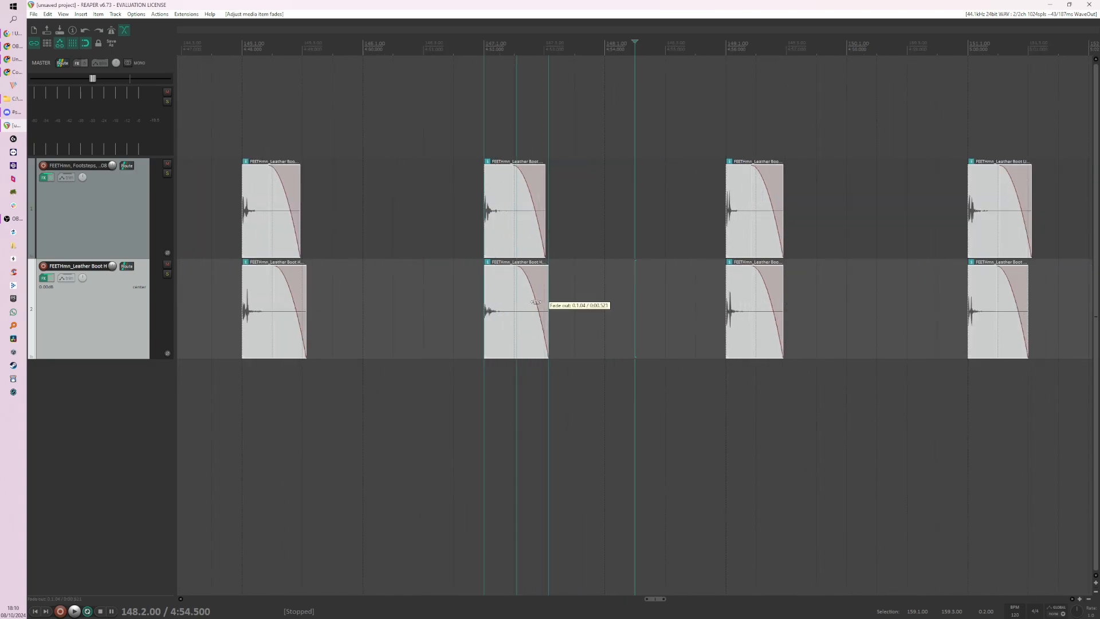
{"action": "left_click_drag", "start_coordinate": [523, 310], "coordinate": [542, 301]}
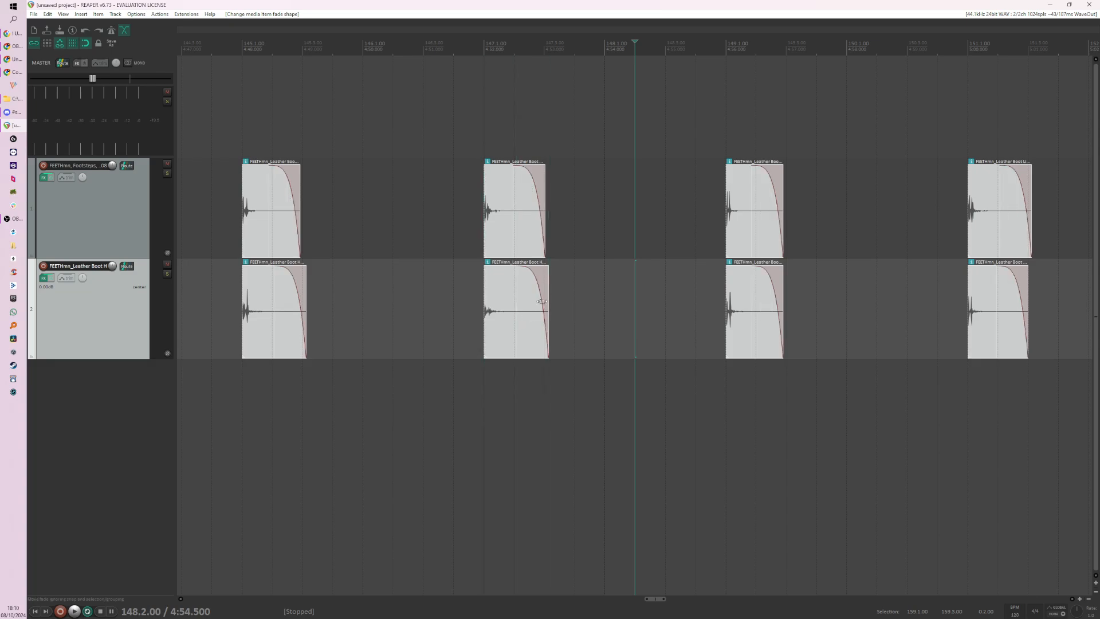
{"action": "scroll", "coordinate": [541, 301], "scroll_direction": "down", "scroll_amount": 3}
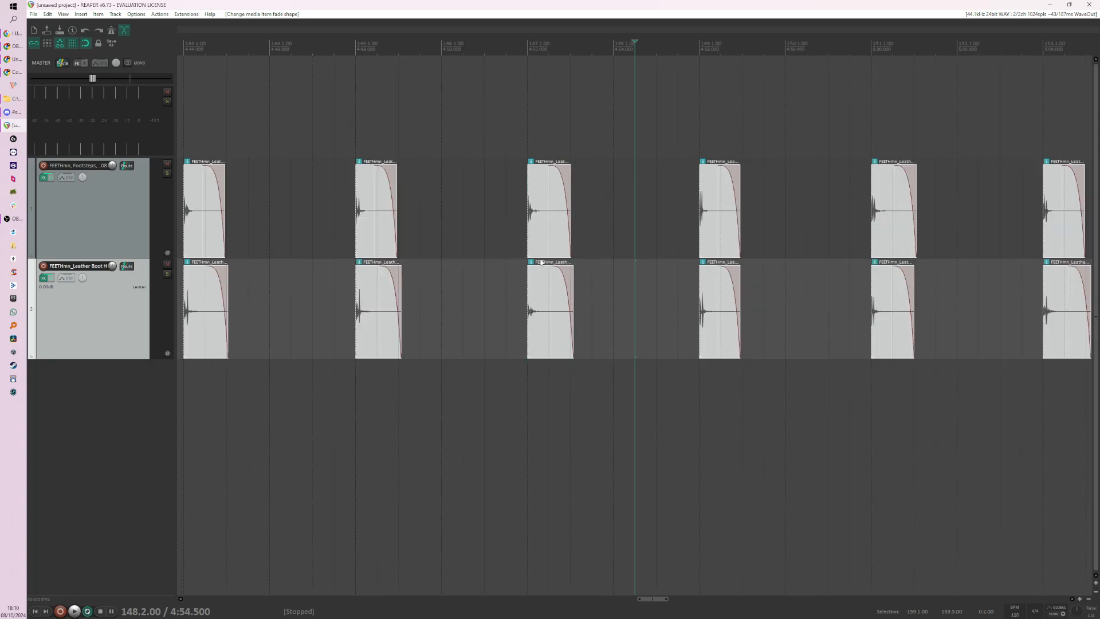
{"action": "scroll", "coordinate": [589, 247], "scroll_direction": "down", "scroll_amount": 2}
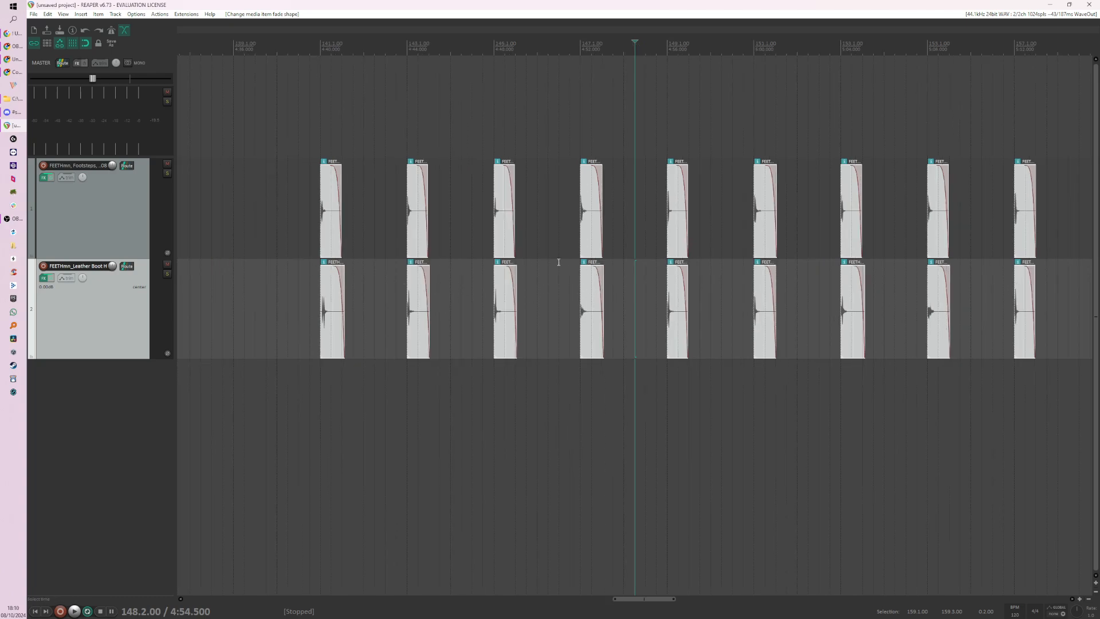
Step: Play back the faded footsteps from just before 147.1.00
{"action": "left_click", "coordinate": [569, 243]}
{"action": "key", "text": "space"}
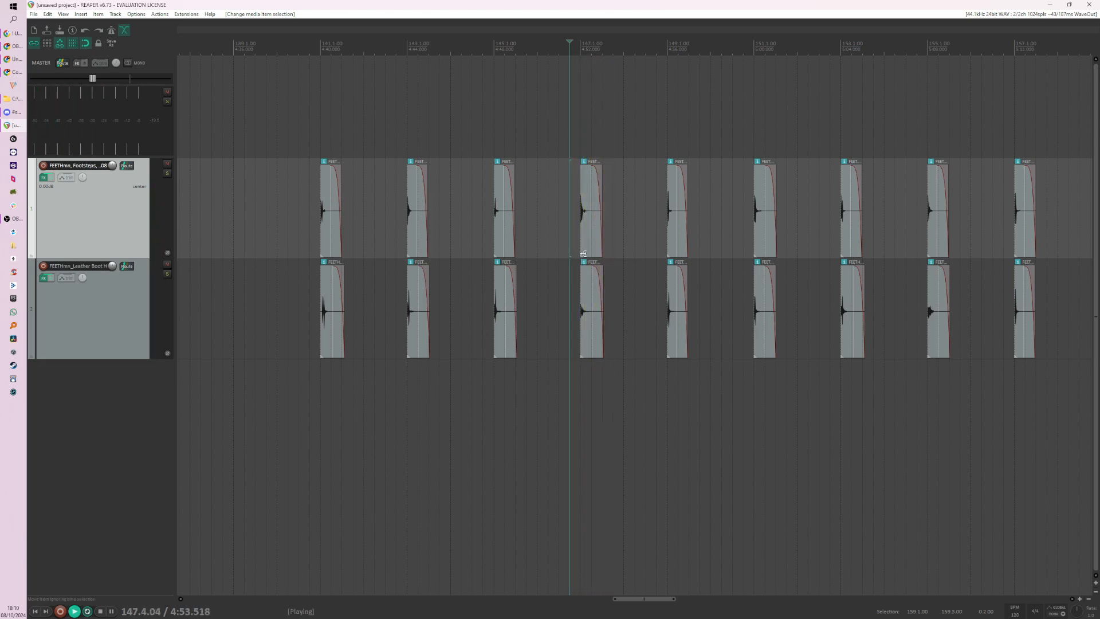
{"action": "key", "text": "space"}
Step: Trim the ends of all nine light and heavy footstep pairs further and audition the pair at 147.1.00
{"action": "scroll", "coordinate": [529, 276], "scroll_direction": "up", "scroll_amount": 1}
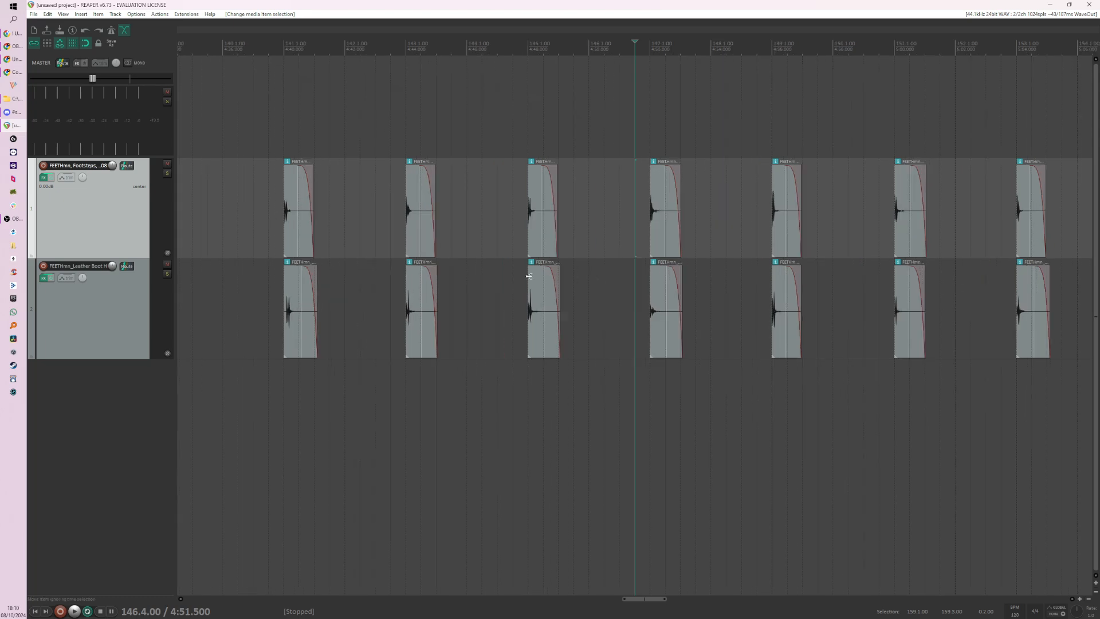
{"action": "scroll", "coordinate": [621, 245], "scroll_direction": "down", "scroll_amount": 3}
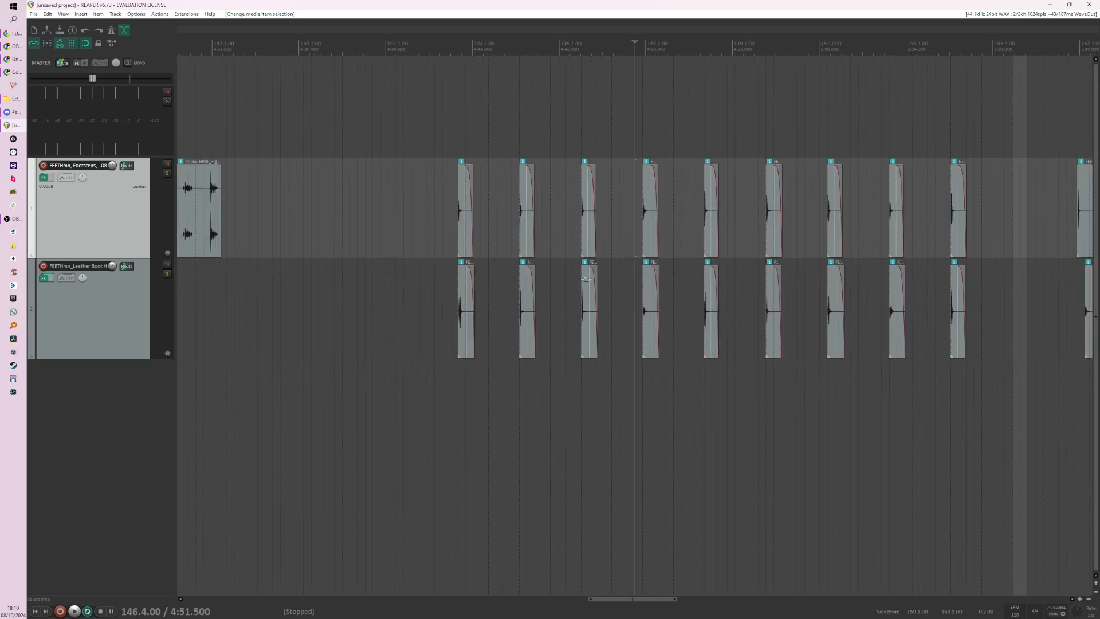
{"action": "left_click_drag", "start_coordinate": [414, 224], "coordinate": [978, 312]}
{"action": "scroll", "coordinate": [712, 290], "scroll_direction": "up", "scroll_amount": 7}
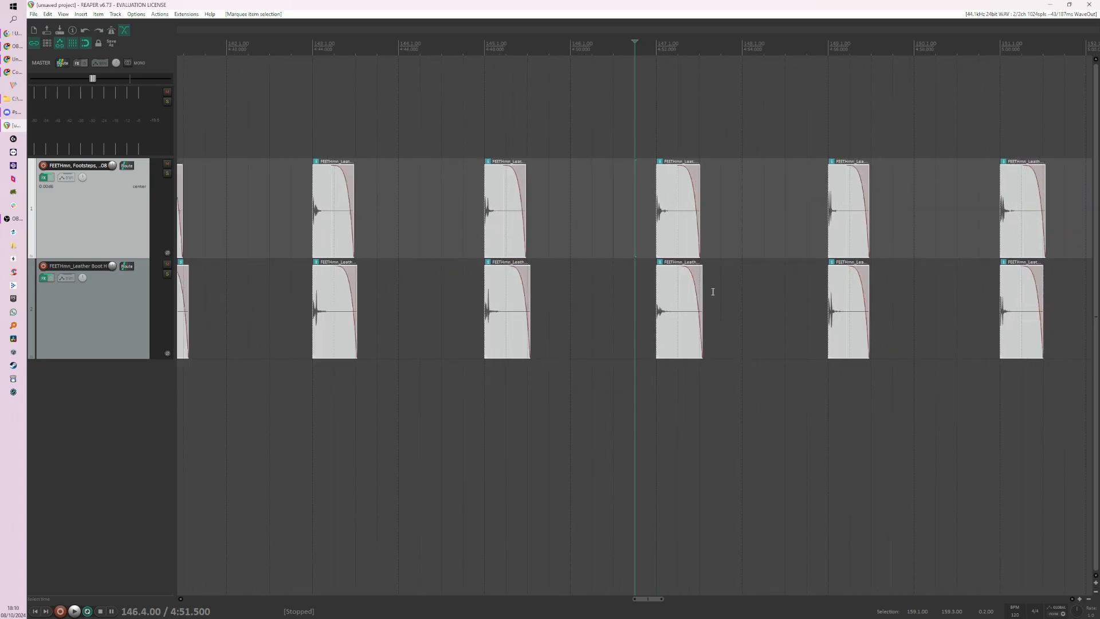
{"action": "left_click_drag", "start_coordinate": [768, 302], "coordinate": [720, 305]}
{"action": "left_click", "coordinate": [657, 306]}
{"action": "key", "text": "space"}
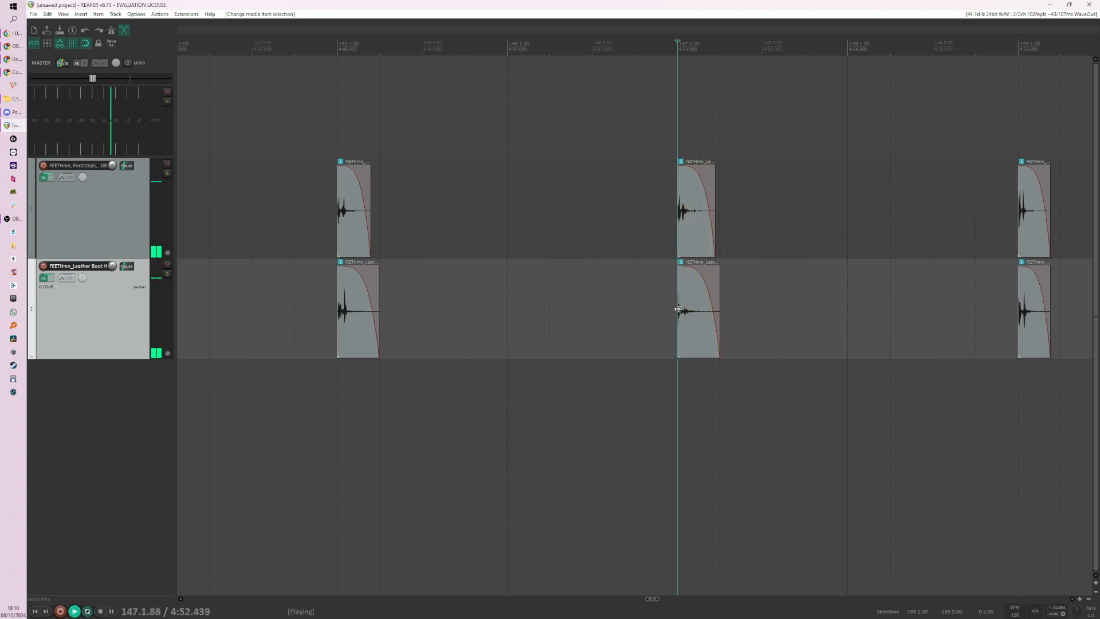
{"action": "key", "text": "space"}
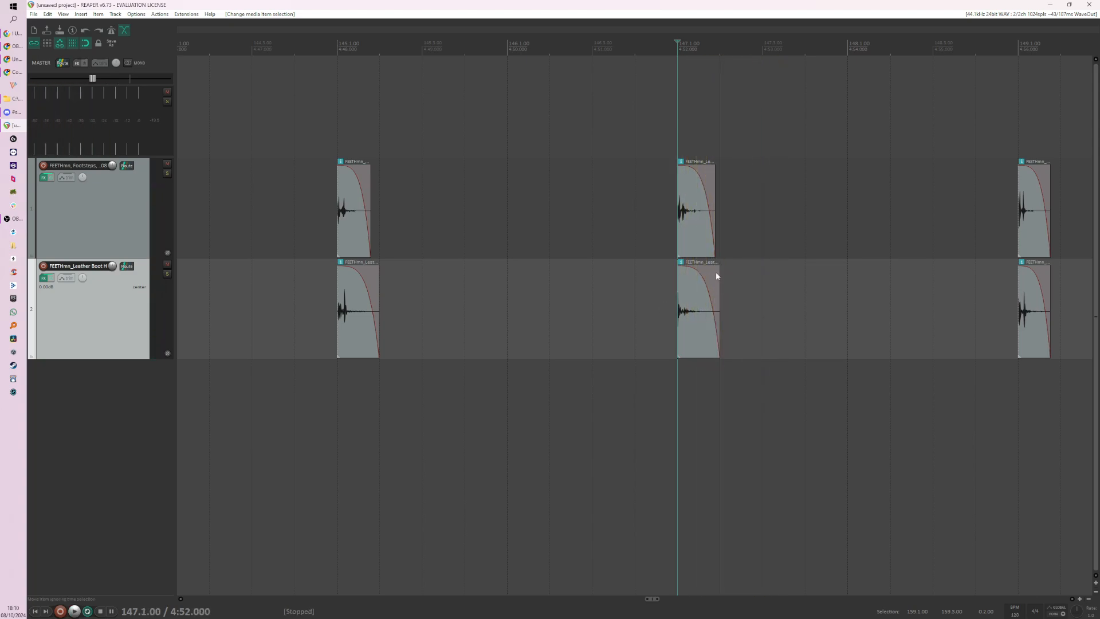
Step: Disable snapping and select all the aligned light and heavy footstep slices
{"action": "left_click", "coordinate": [86, 43]}
{"action": "scroll", "coordinate": [481, 294], "scroll_direction": "down", "scroll_amount": 5}
{"action": "left_click_drag", "start_coordinate": [387, 228], "coordinate": [987, 293]}
{"action": "scroll", "coordinate": [665, 307], "scroll_direction": "up", "scroll_amount": 8}
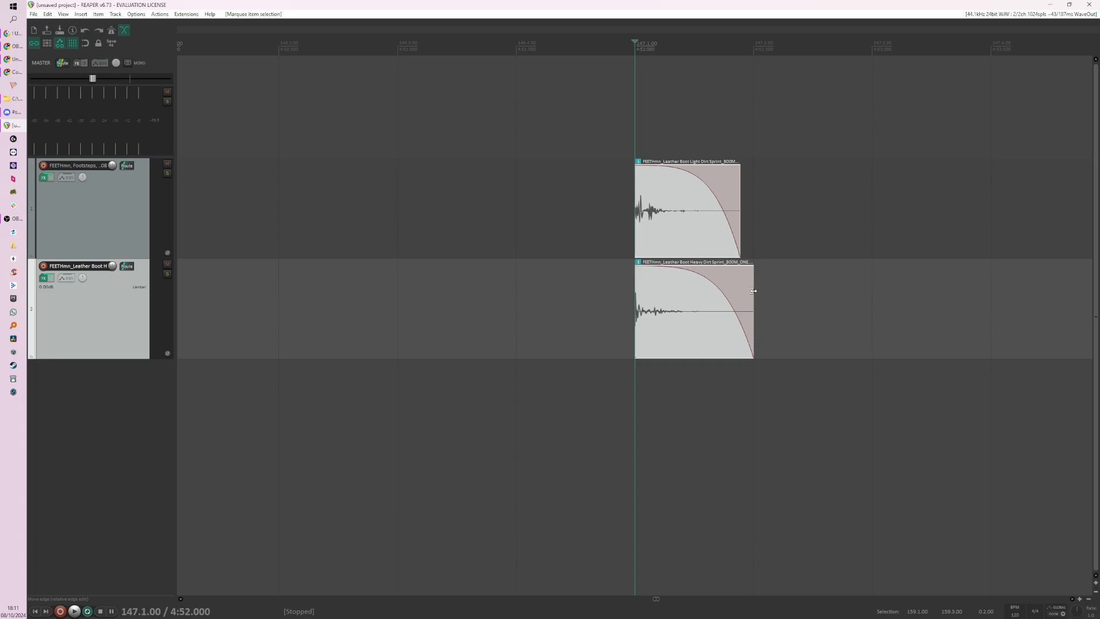
Step: Try trimming the selected footstep slices even shorter, audition the pair at 147.1.00, and undo the trim
{"action": "left_click_drag", "start_coordinate": [754, 291], "coordinate": [692, 291]}
{"action": "left_click", "coordinate": [579, 256]}
{"action": "key", "text": "space"}
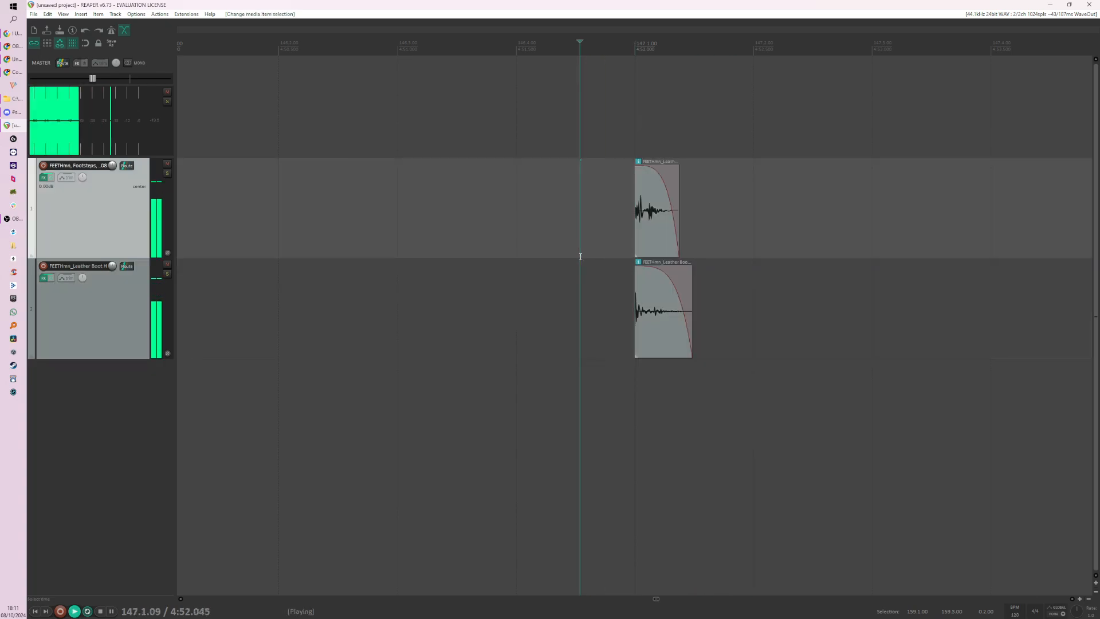
{"action": "key", "text": "space"}
{"action": "key", "text": "space"}
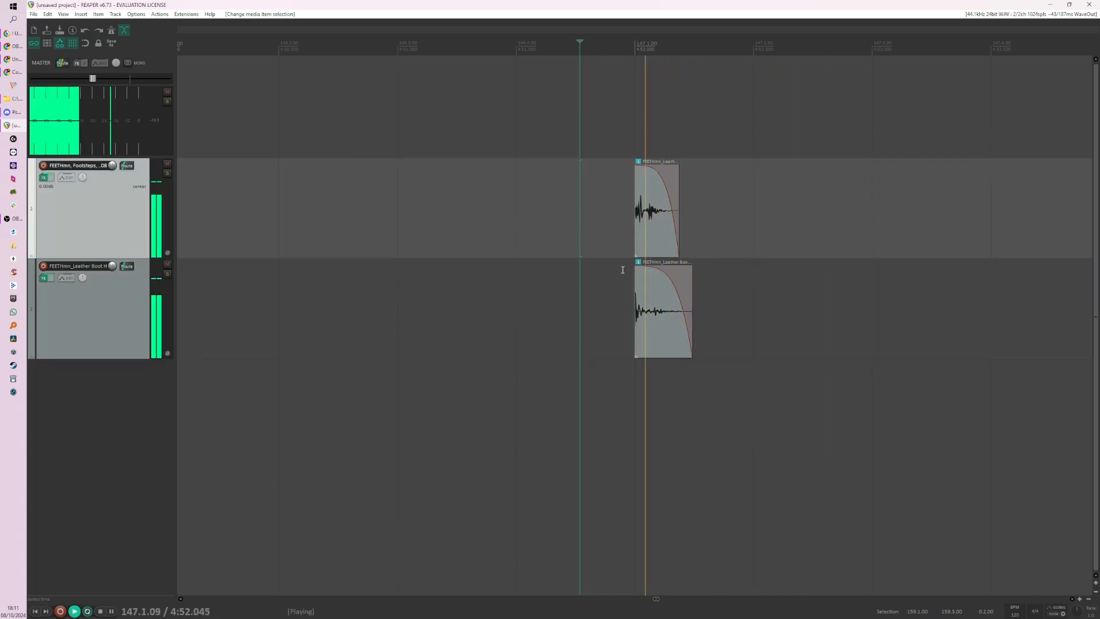
{"action": "key", "text": "space"}
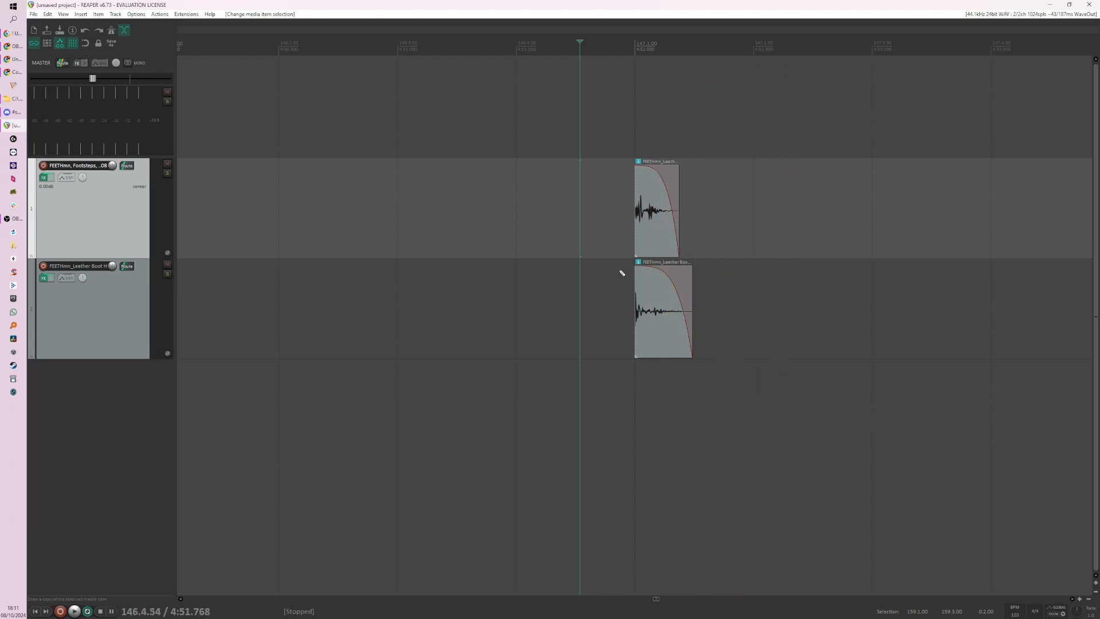
{"action": "key", "text": "ctrl+z"}
{"action": "key", "text": "ctrl+z"}
Step: Select the nine heavy footstep slices on their own, and reselect them together with the light slices
{"action": "scroll", "coordinate": [609, 277], "scroll_direction": "down", "scroll_amount": 6}
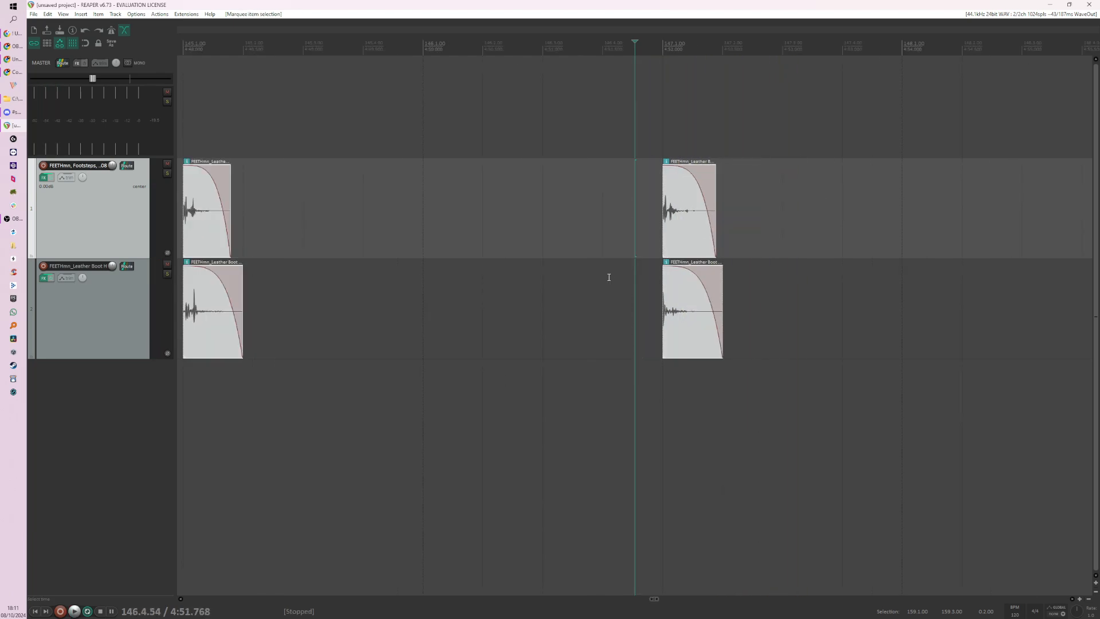
{"action": "scroll", "coordinate": [611, 289], "scroll_direction": "down", "scroll_amount": 2}
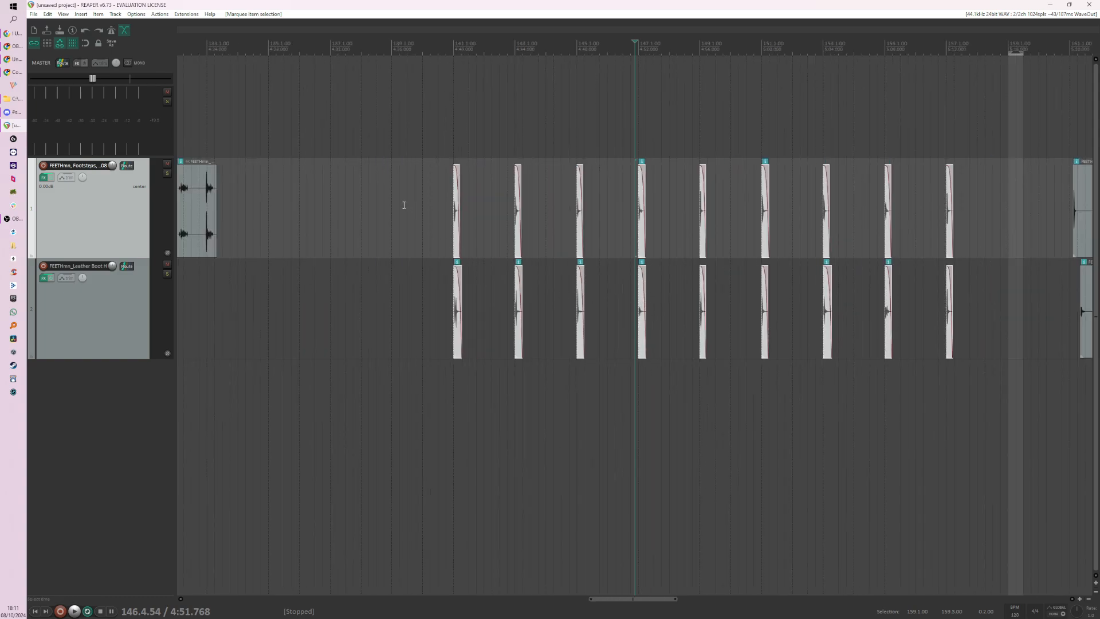
{"action": "scroll", "coordinate": [498, 312], "scroll_direction": "up", "scroll_amount": 4}
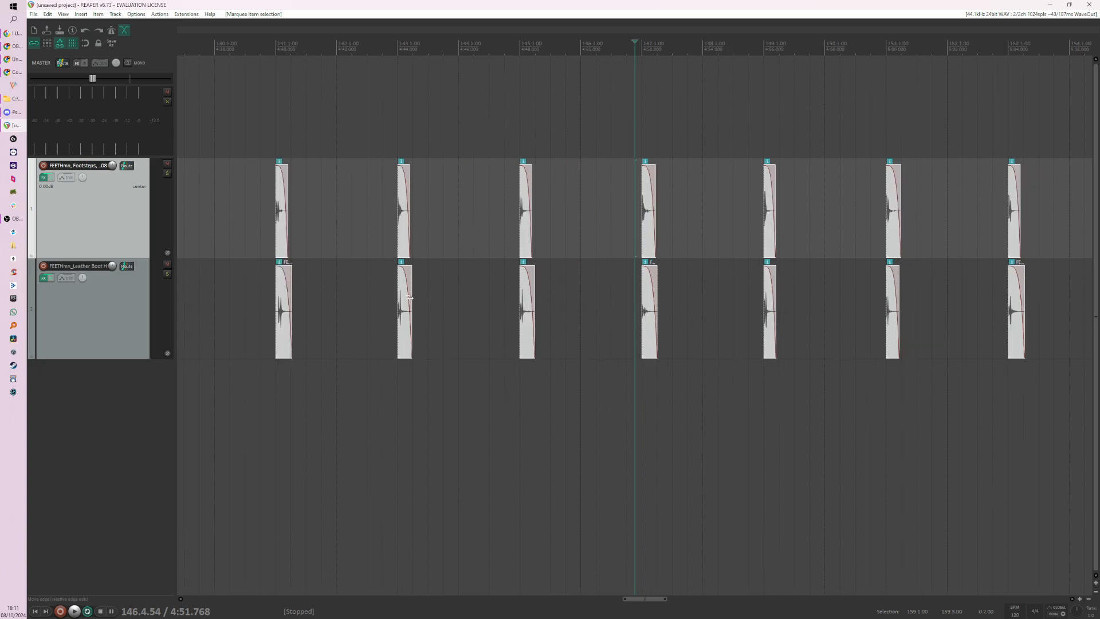
{"action": "scroll", "coordinate": [396, 299], "scroll_direction": "down", "scroll_amount": 2}
{"action": "scroll", "coordinate": [364, 319], "scroll_direction": "down", "scroll_amount": 2}
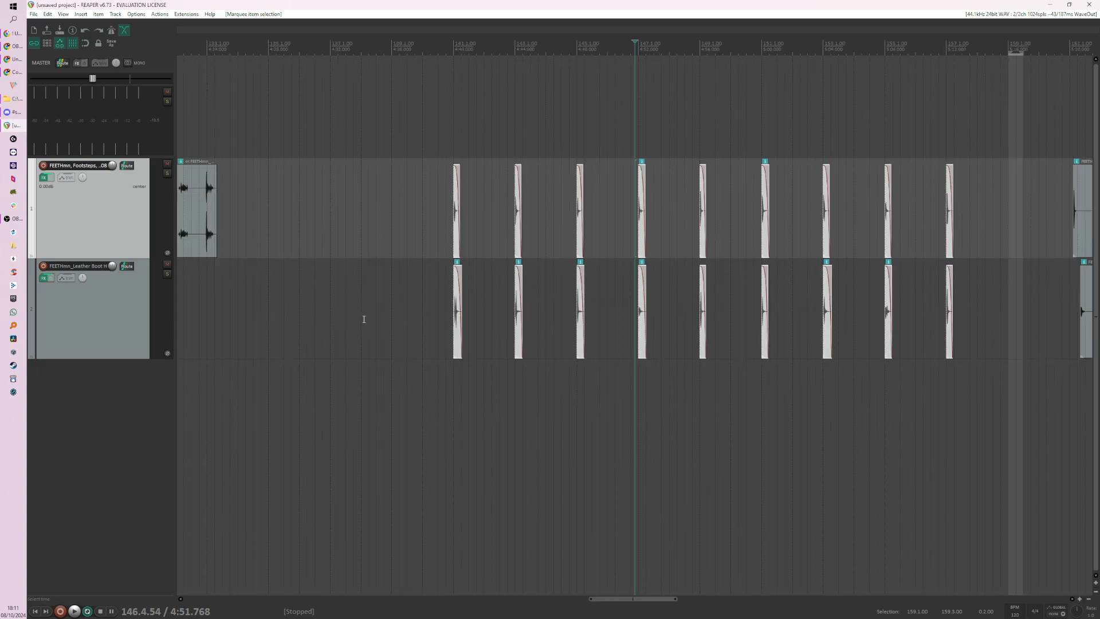
{"action": "left_click_drag", "start_coordinate": [384, 300], "coordinate": [1002, 335]}
{"action": "scroll", "coordinate": [658, 319], "scroll_direction": "up", "scroll_amount": 2}
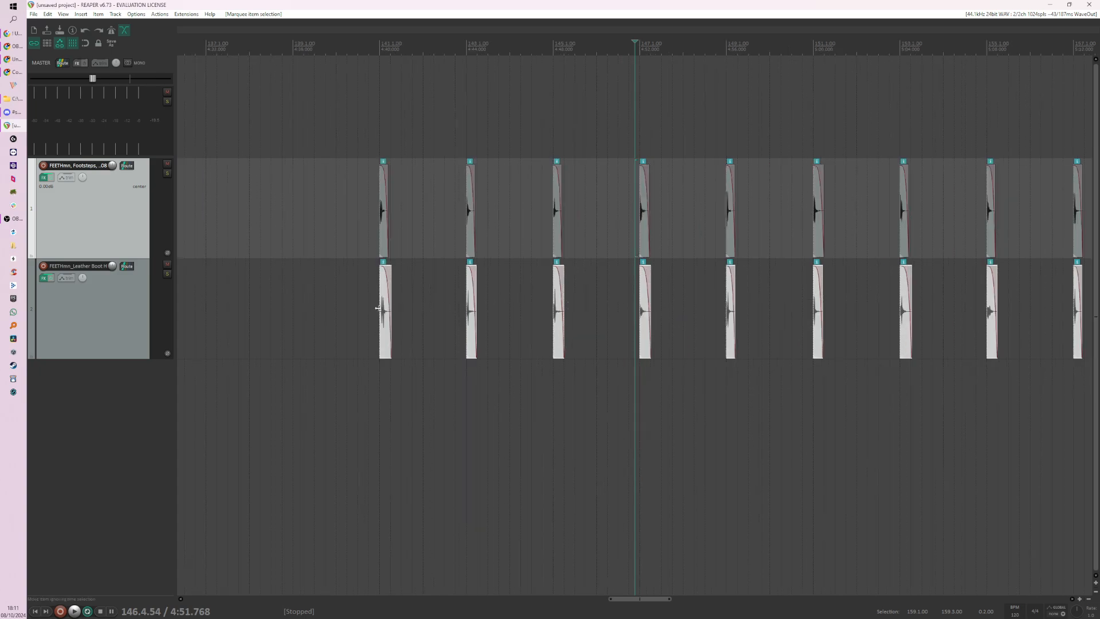
{"action": "scroll", "coordinate": [378, 304], "scroll_direction": "down", "scroll_amount": 2}
{"action": "left_click_drag", "start_coordinate": [414, 216], "coordinate": [995, 331]}
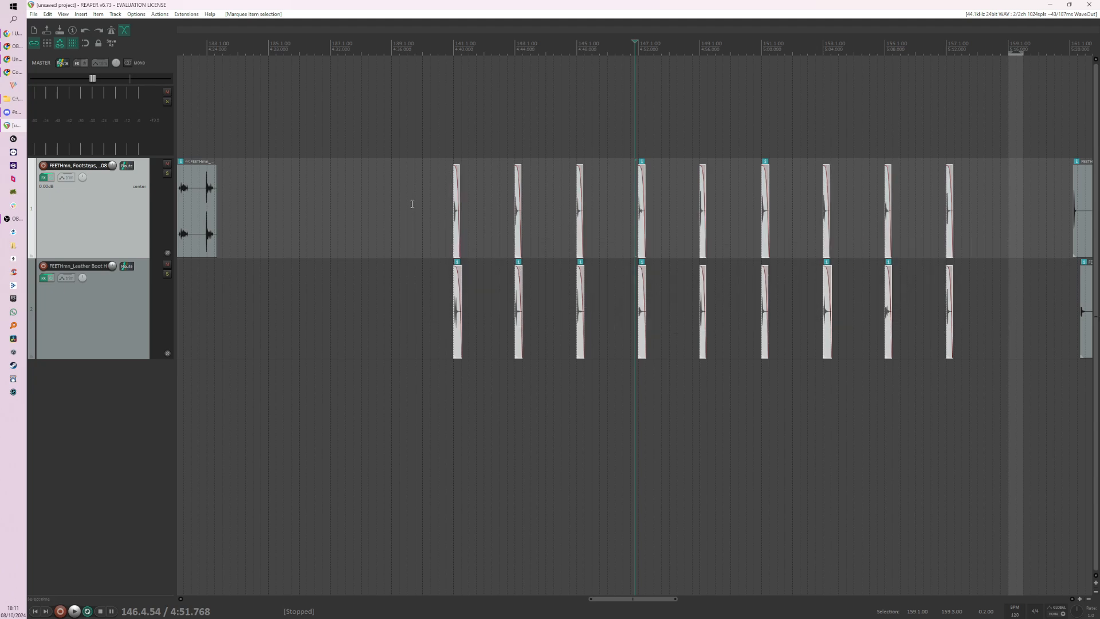
Step: Select only the nine heavy footstep slices and extend their ends well past the light slices
{"action": "left_click_drag", "start_coordinate": [414, 288], "coordinate": [1003, 380]}
{"action": "scroll", "coordinate": [460, 314], "scroll_direction": "up", "scroll_amount": 1}
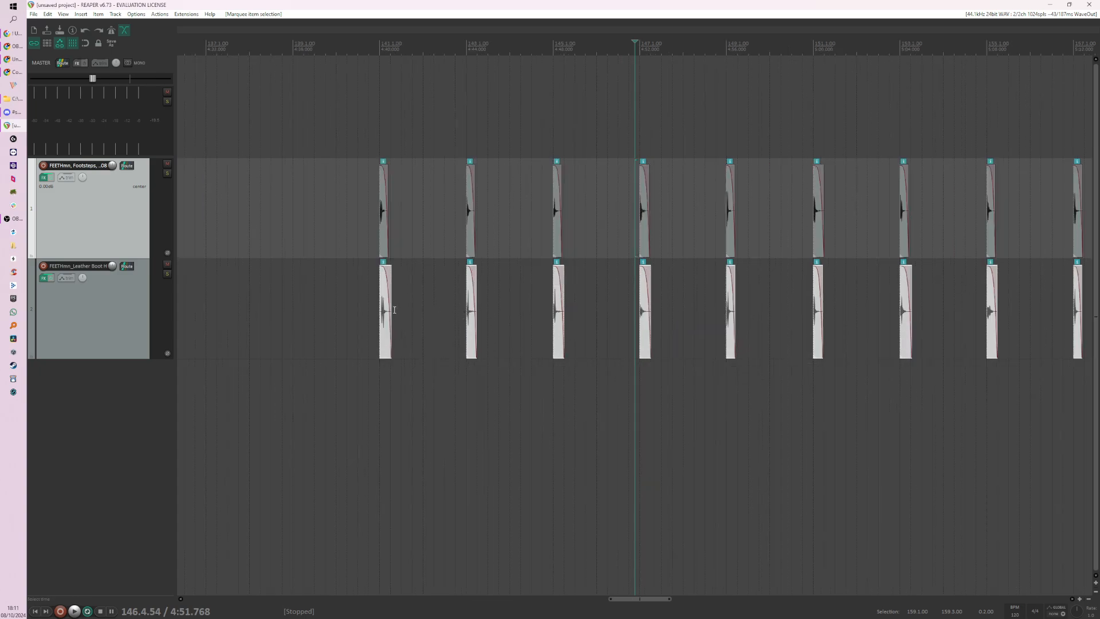
{"action": "left_click_drag", "start_coordinate": [394, 309], "coordinate": [795, 335]}
{"action": "scroll", "coordinate": [579, 225], "scroll_direction": "down", "scroll_amount": 1}
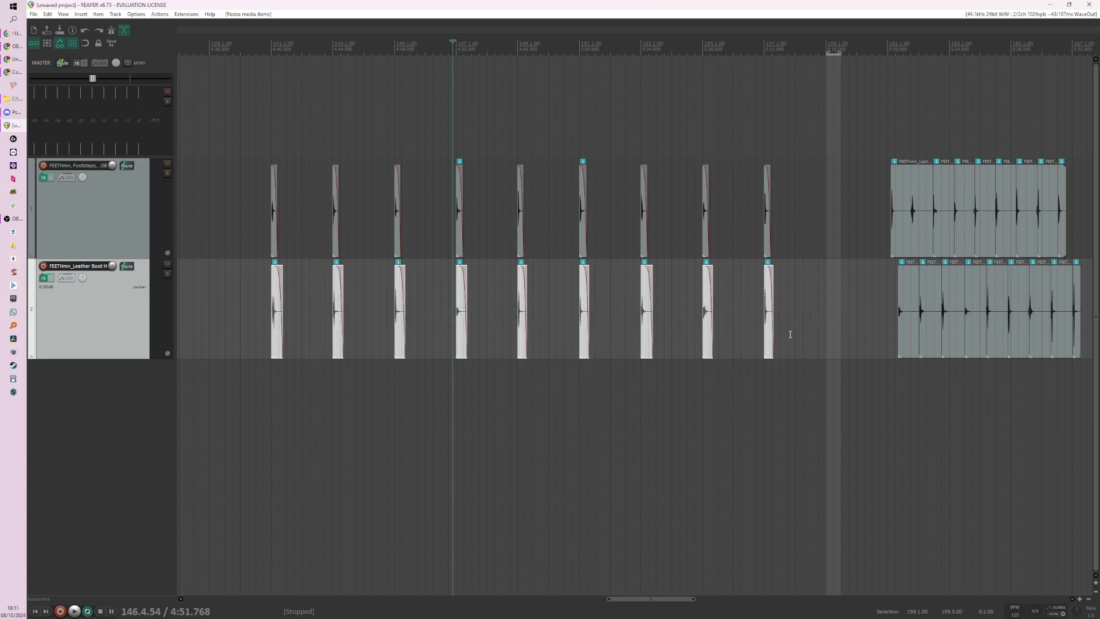
Step: Search the action list for "regions item" and choose the action Markers: Insert separate regions for each selected item
{"action": "key", "text": "shift+slash"}
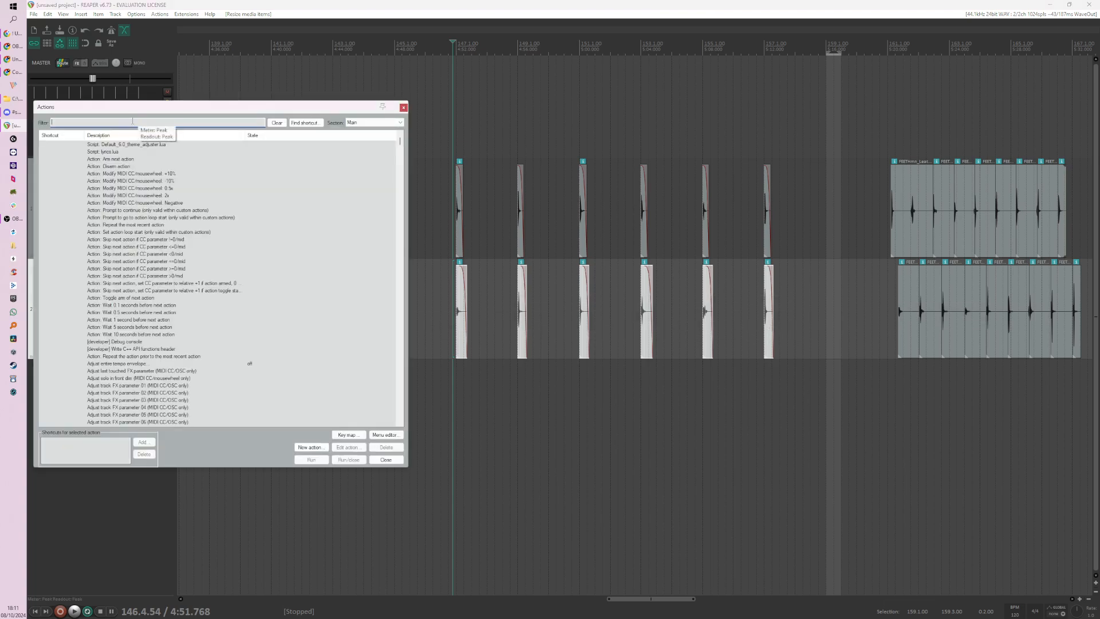
{"action": "type", "text": "regions"}
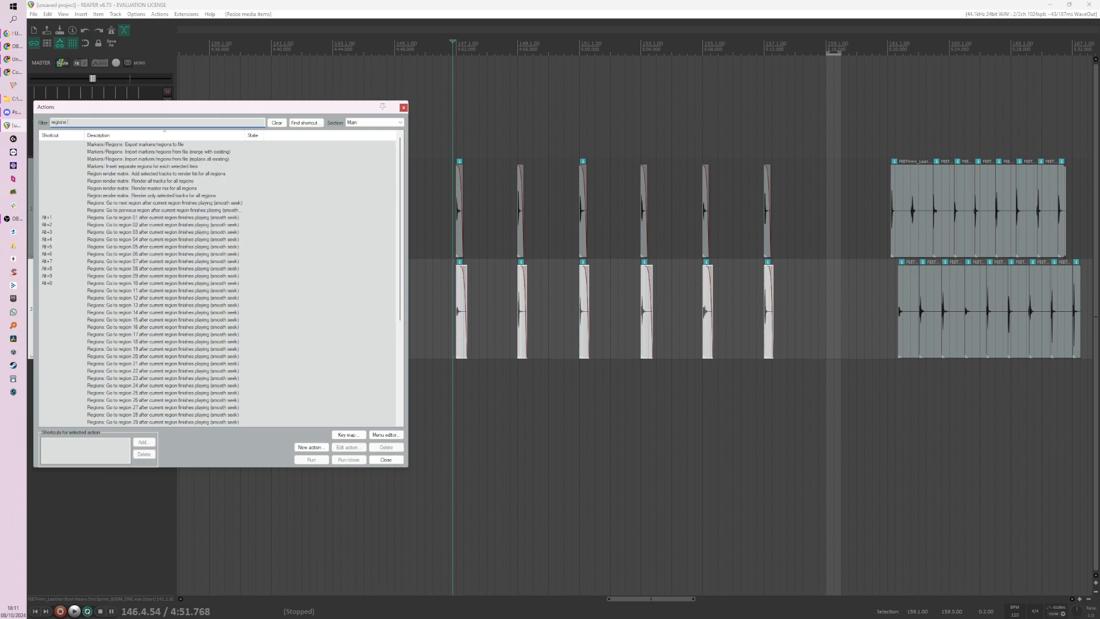
{"action": "type", "text": " item"}
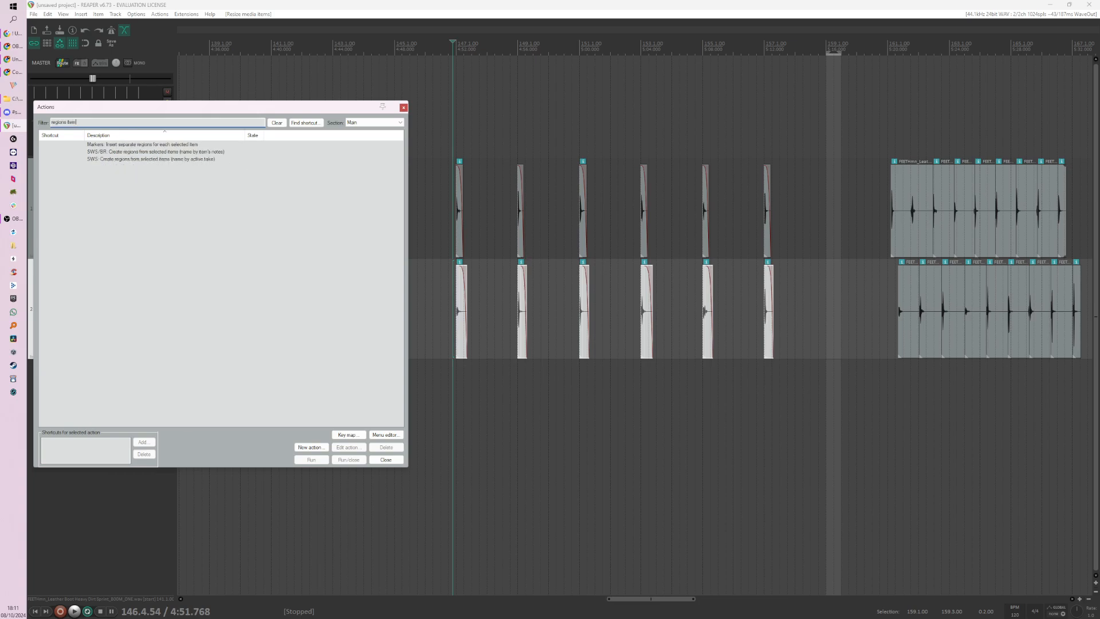
{"action": "left_click_drag", "start_coordinate": [131, 113], "coordinate": [144, 232]}
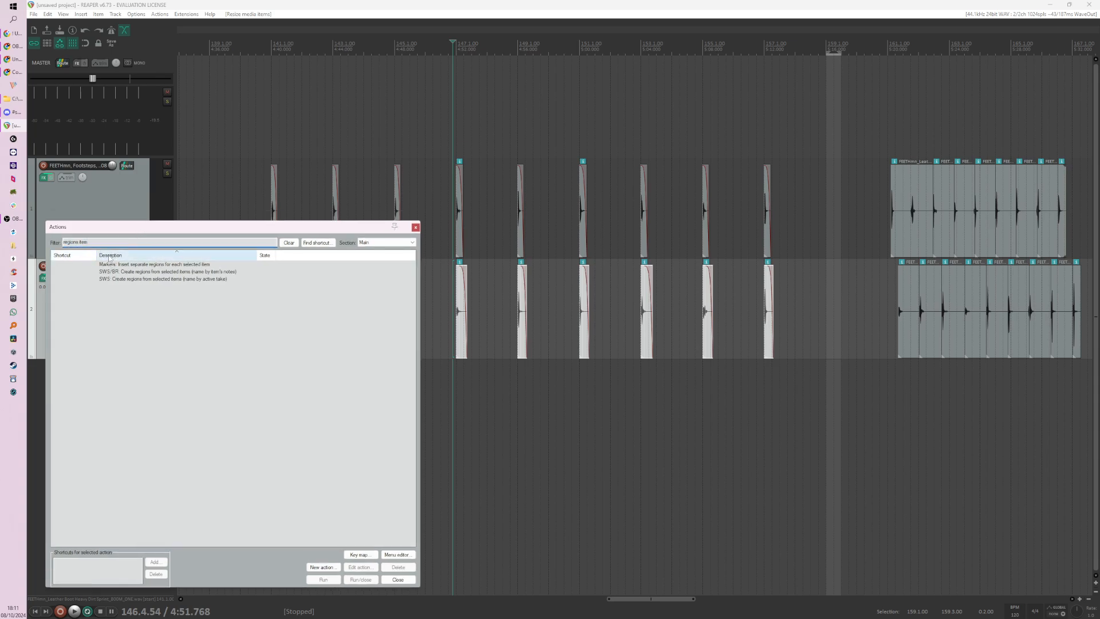
{"action": "left_click", "coordinate": [128, 266]}
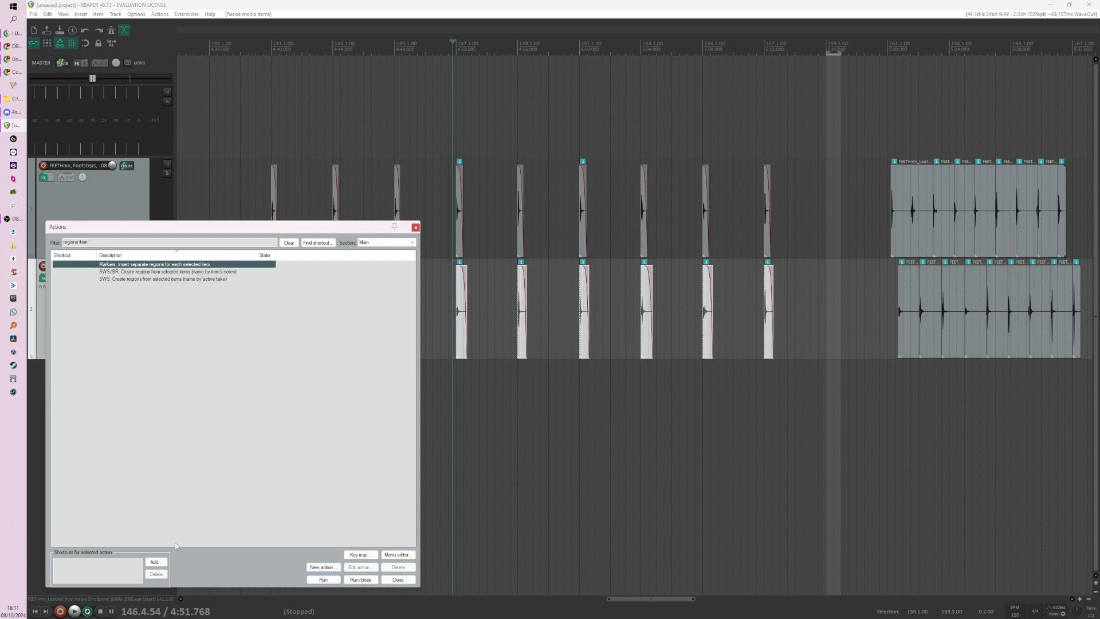
Step: Assign the shortcut R to the separate-regions action, overriding its existing Transport: Toggle repeat mapping
{"action": "left_click", "coordinate": [160, 567]}
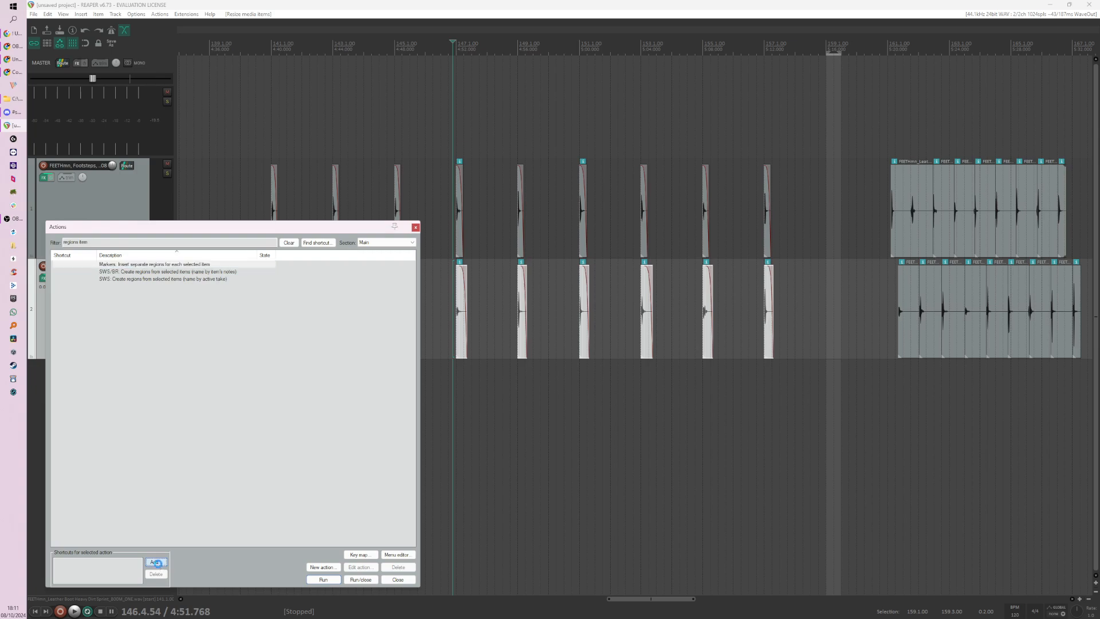
{"action": "left_click_drag", "start_coordinate": [537, 264], "coordinate": [198, 339]}
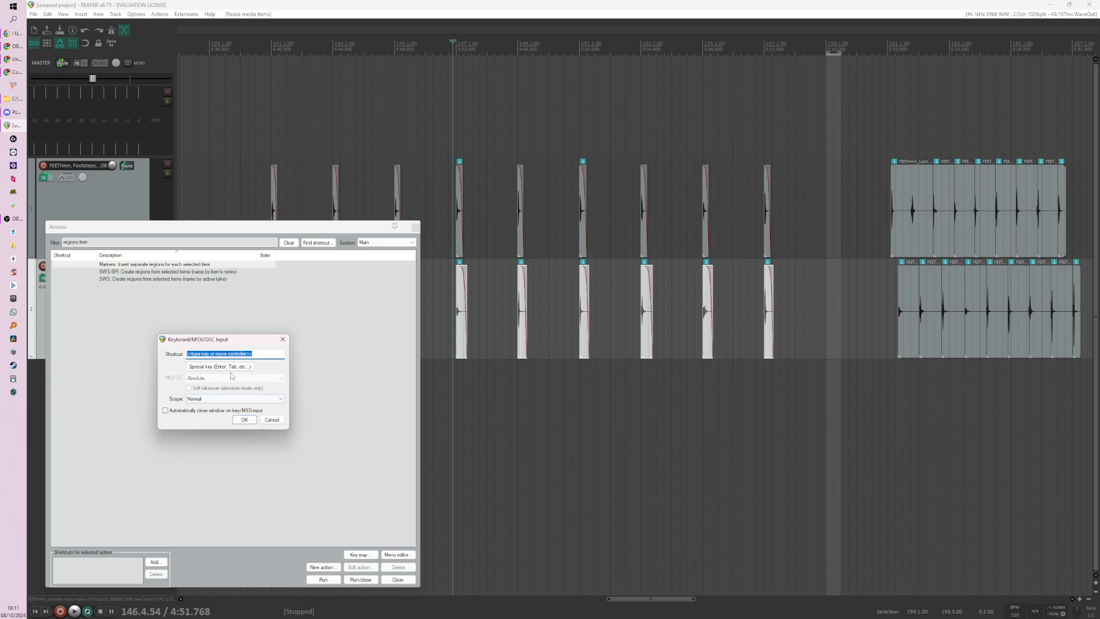
{"action": "key", "text": "r"}
{"action": "left_click", "coordinate": [244, 419]}
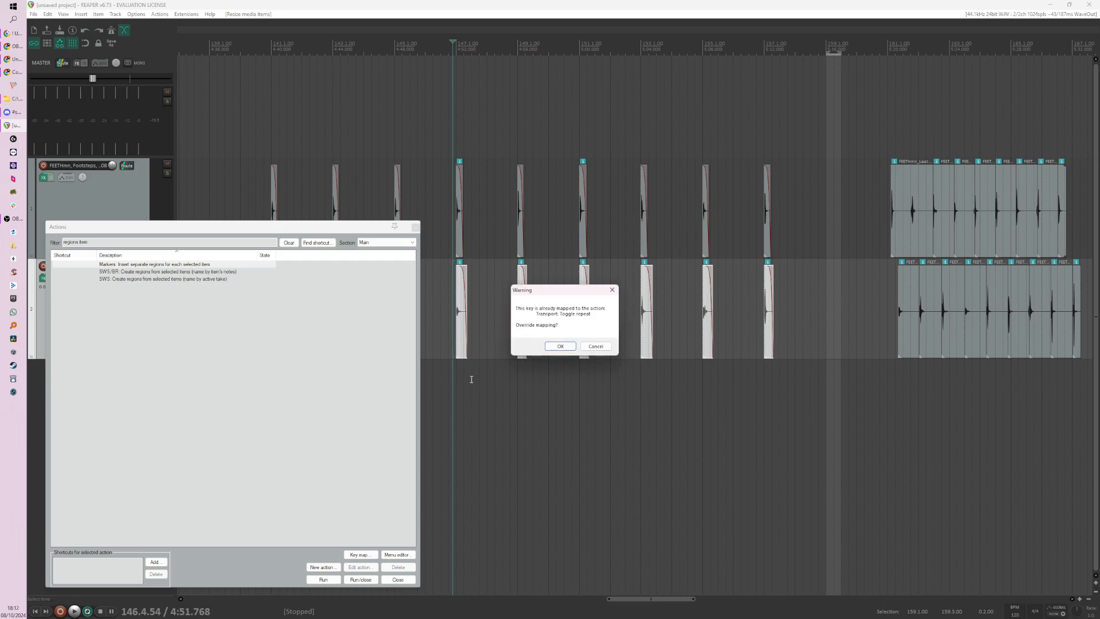
{"action": "left_click", "coordinate": [558, 347]}
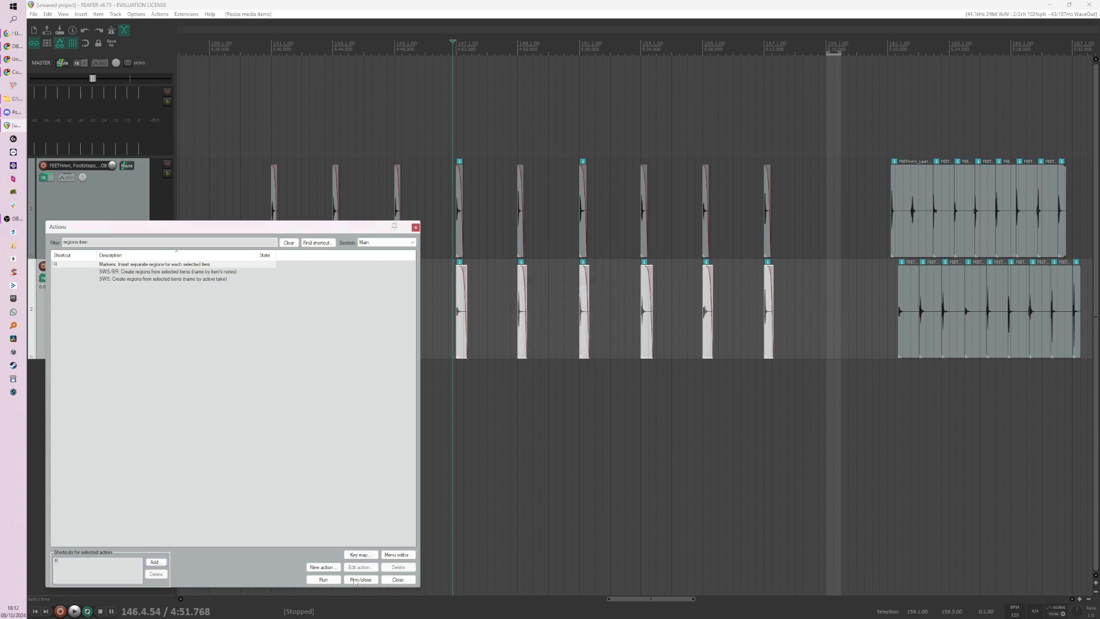
{"action": "left_click", "coordinate": [64, 565]}
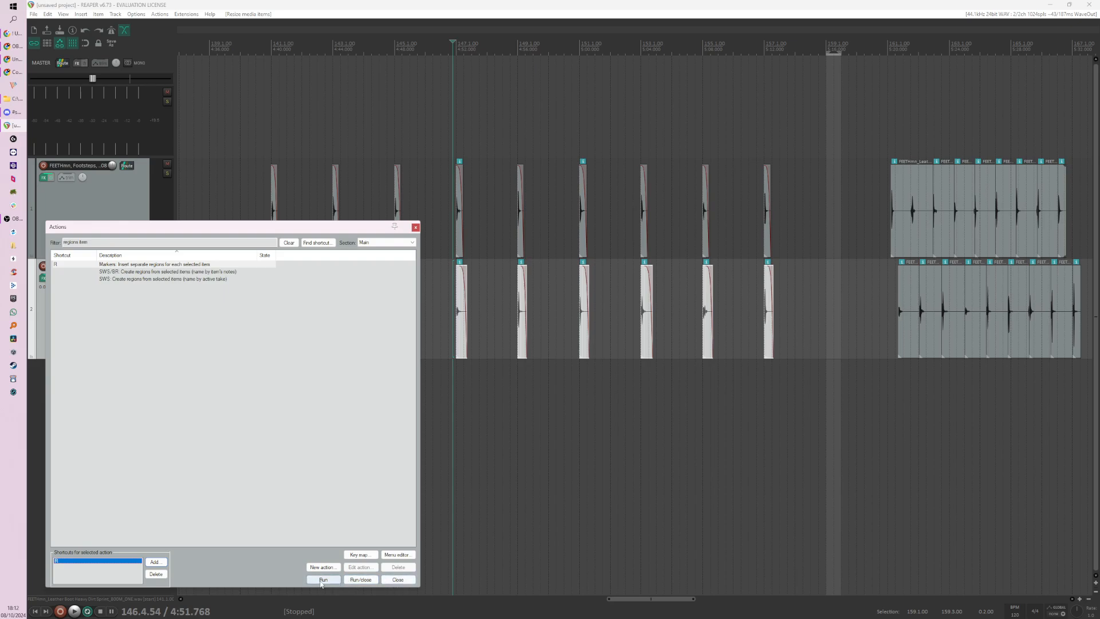
Step: Insert a separate region for each selected heavy footstep slice and close the action list
{"action": "left_click", "coordinate": [321, 579]}
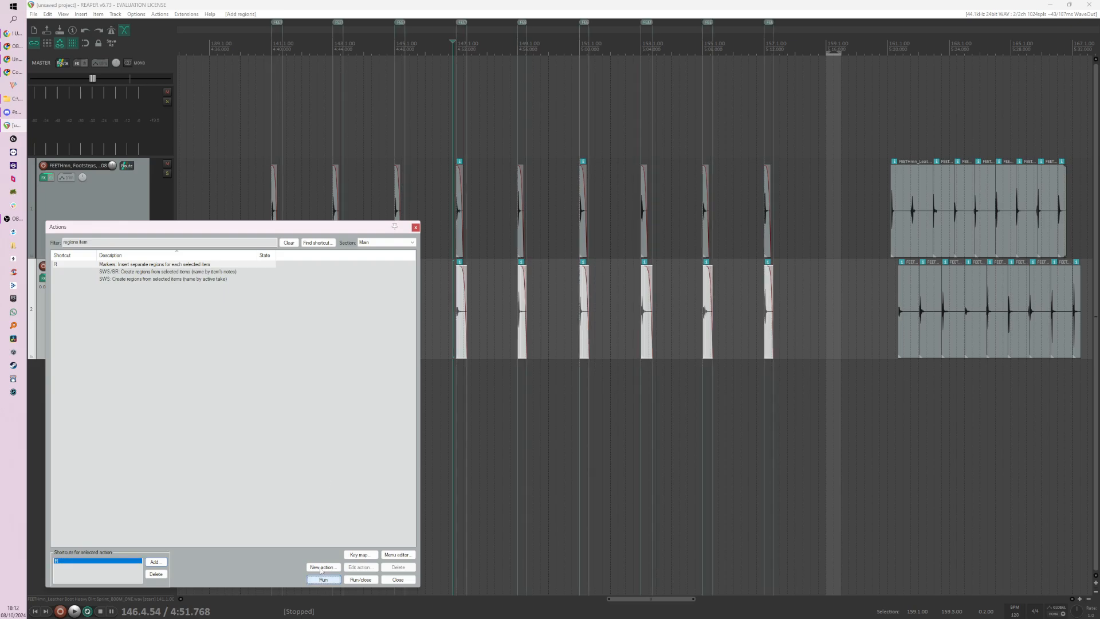
{"action": "left_click", "coordinate": [416, 228]}
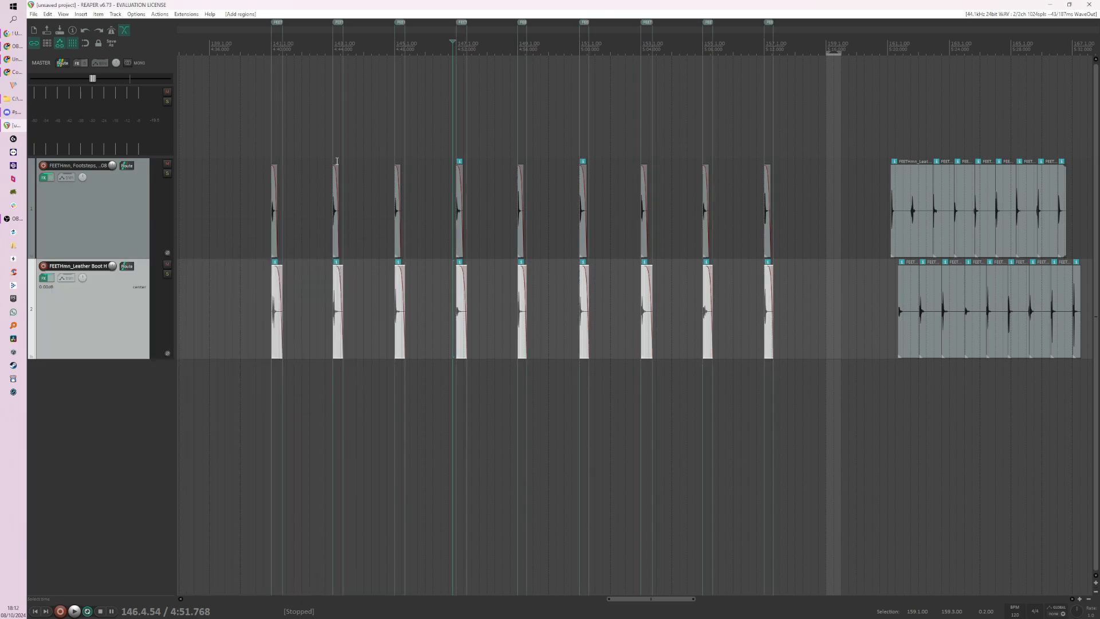
{"action": "scroll", "coordinate": [337, 161], "scroll_direction": "up", "scroll_amount": 3}
{"action": "scroll", "coordinate": [464, 115], "scroll_direction": "down", "scroll_amount": 1}
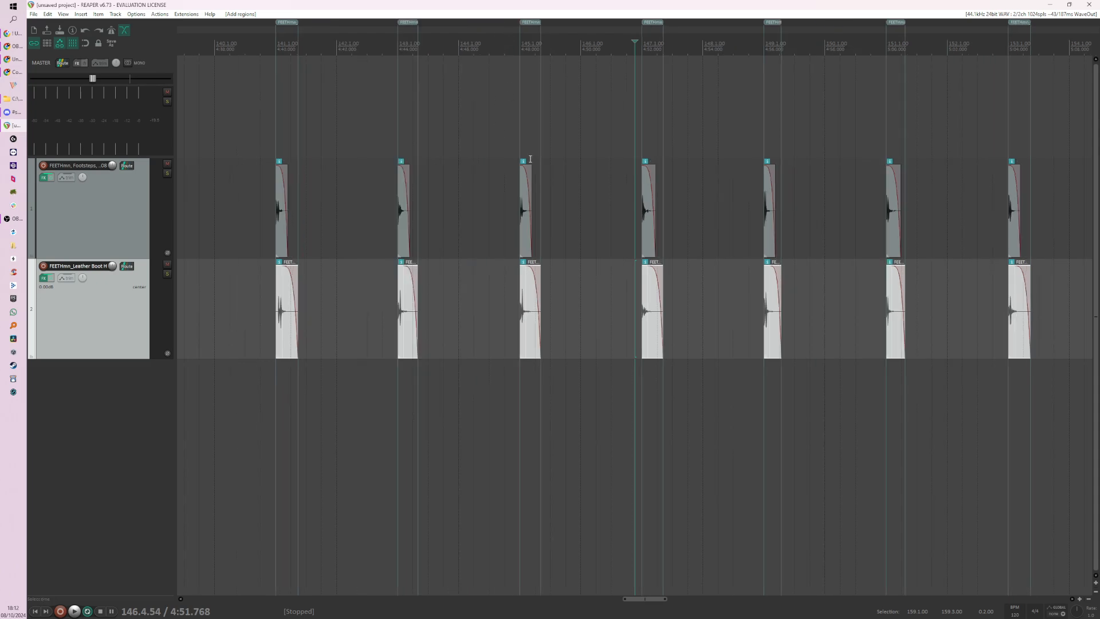
{"action": "scroll", "coordinate": [689, 266], "scroll_direction": "up", "scroll_amount": 3}
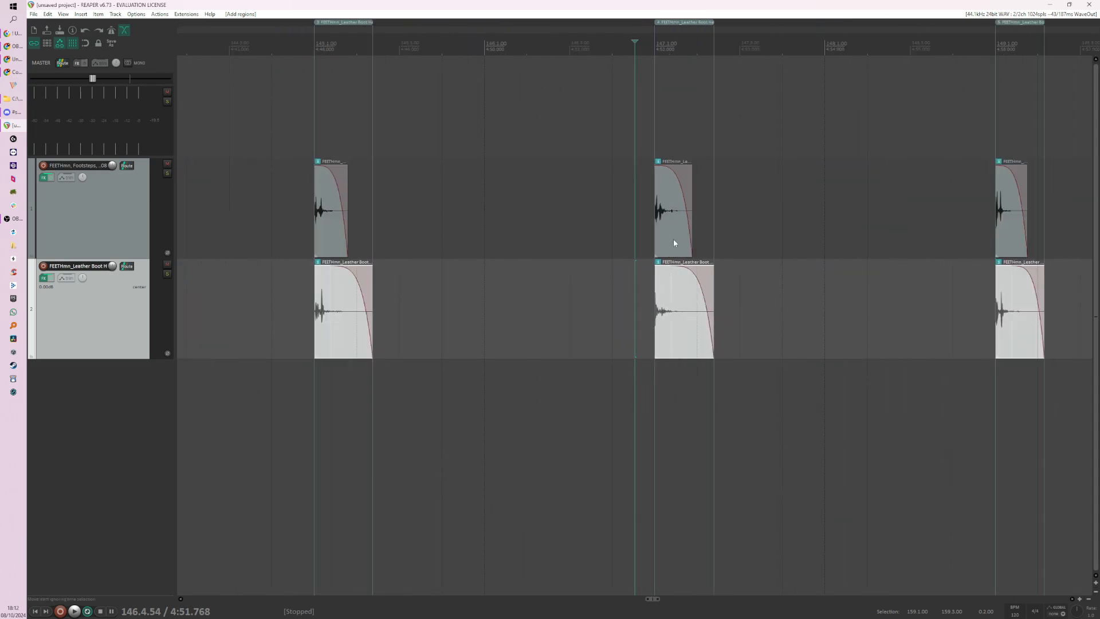
{"action": "scroll", "coordinate": [496, 241], "scroll_direction": "down", "scroll_amount": 5}
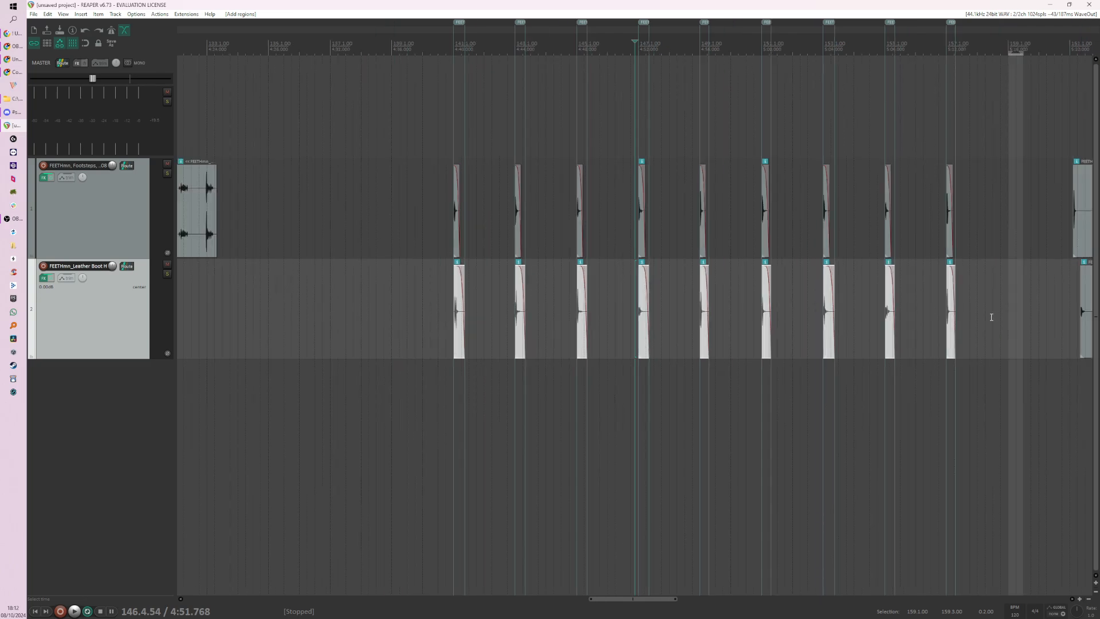
Step: Select all nine light and heavy footstep pairs from 141.1.00 to 157.1.00
{"action": "left_click", "coordinate": [714, 342]}
{"action": "scroll", "coordinate": [713, 338], "scroll_direction": "up", "scroll_amount": 3}
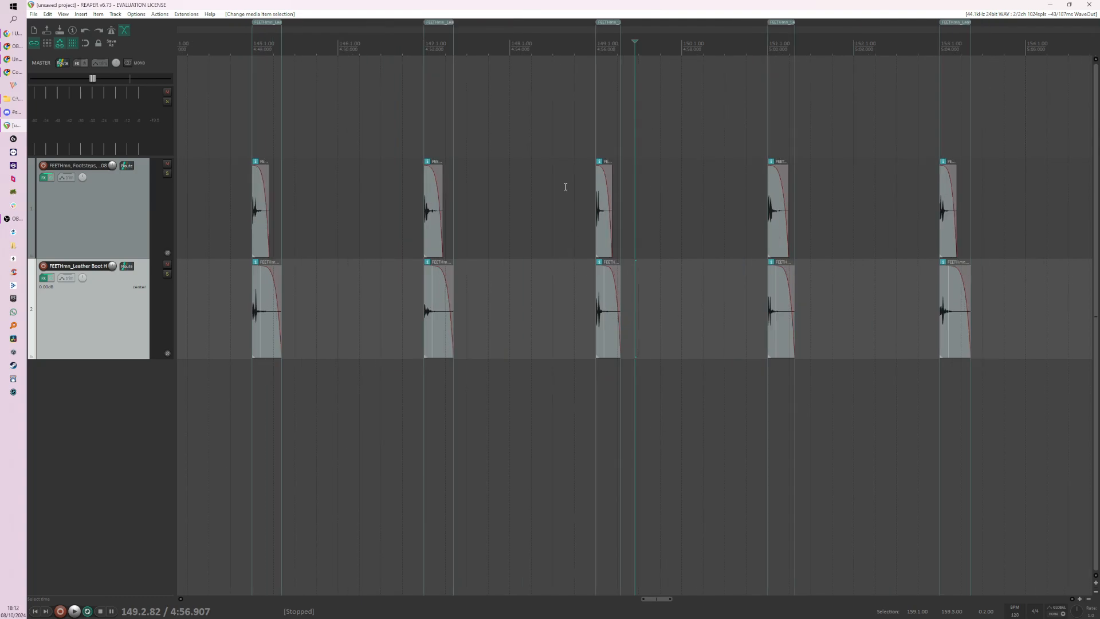
{"action": "left_click_drag", "start_coordinate": [565, 187], "coordinate": [676, 321]}
{"action": "scroll", "coordinate": [668, 319], "scroll_direction": "down", "scroll_amount": 4}
{"action": "left_click_drag", "start_coordinate": [304, 210], "coordinate": [866, 336]}
{"action": "scroll", "coordinate": [629, 41], "scroll_direction": "up", "scroll_amount": 4}
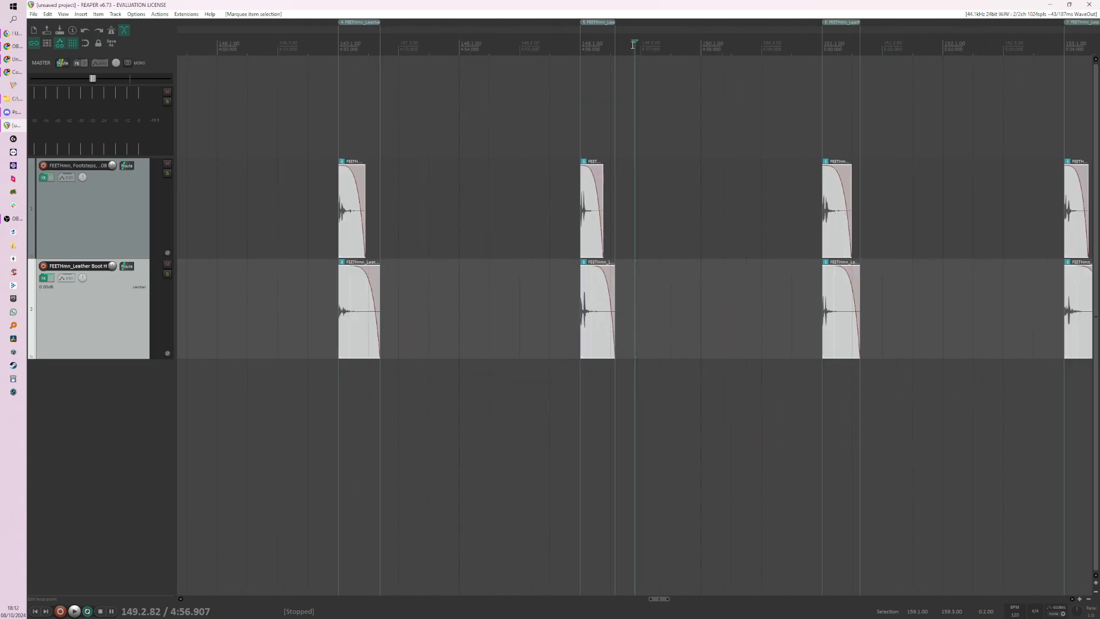
{"action": "scroll", "coordinate": [598, 32], "scroll_direction": "down", "scroll_amount": 3}
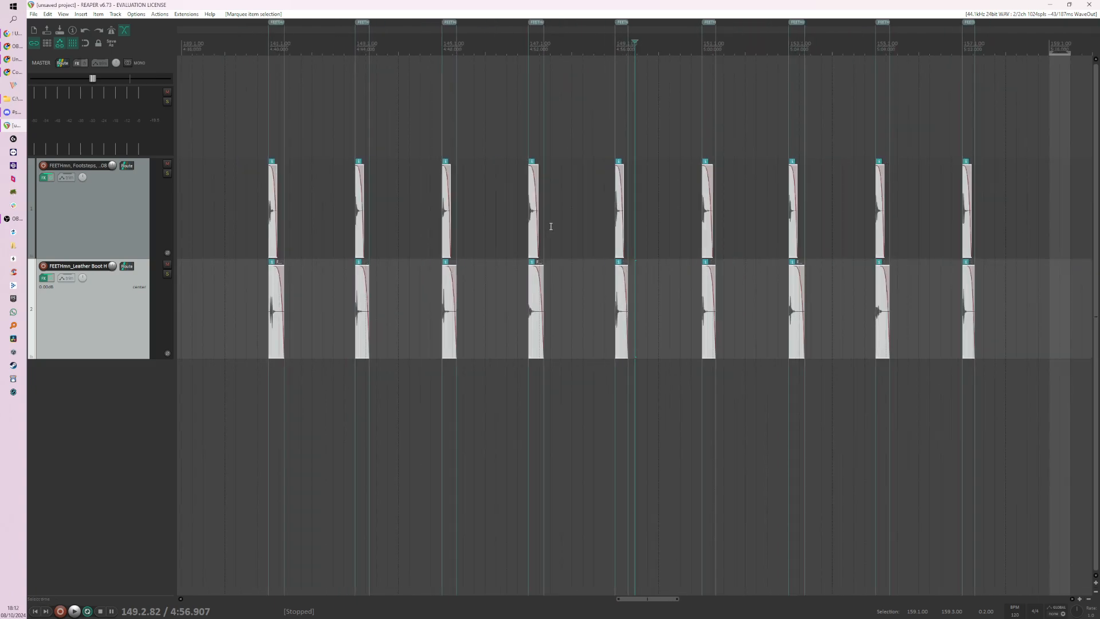
Step: Select only the nine heavy footstep slices and examine how the region at 149.1.00 spans its pair
{"action": "scroll", "coordinate": [281, 327], "scroll_direction": "down", "scroll_amount": 1}
{"action": "left_click_drag", "start_coordinate": [281, 298], "coordinate": [927, 363]}
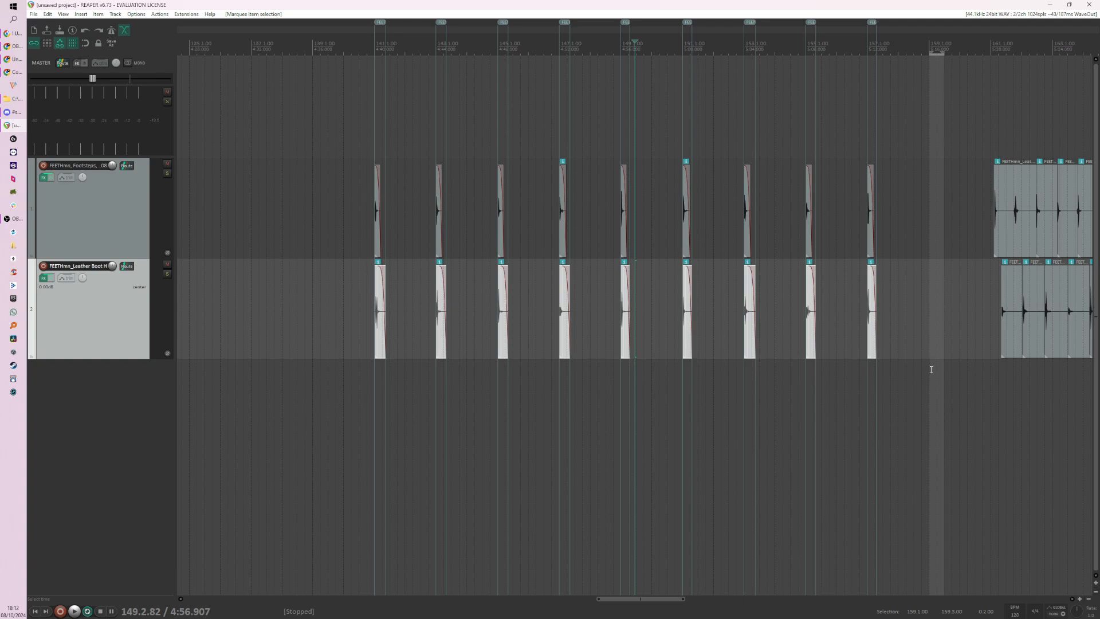
{"action": "scroll", "coordinate": [664, 367], "scroll_direction": "up", "scroll_amount": 1}
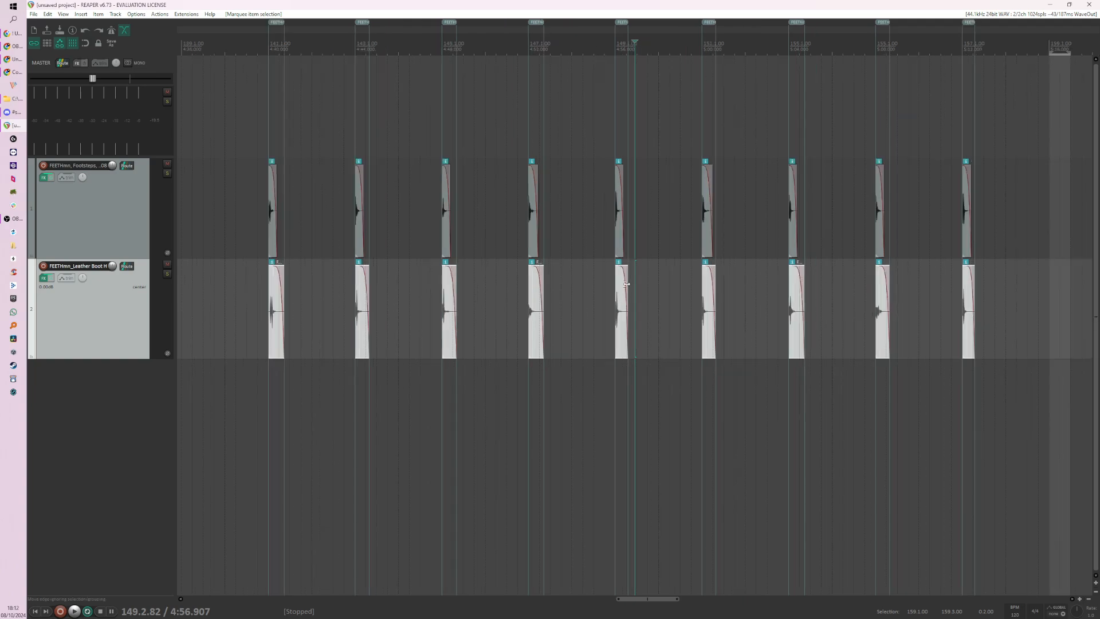
{"action": "scroll", "coordinate": [617, 264], "scroll_direction": "up", "scroll_amount": 4}
{"action": "scroll", "coordinate": [617, 264], "scroll_direction": "up", "scroll_amount": 3}
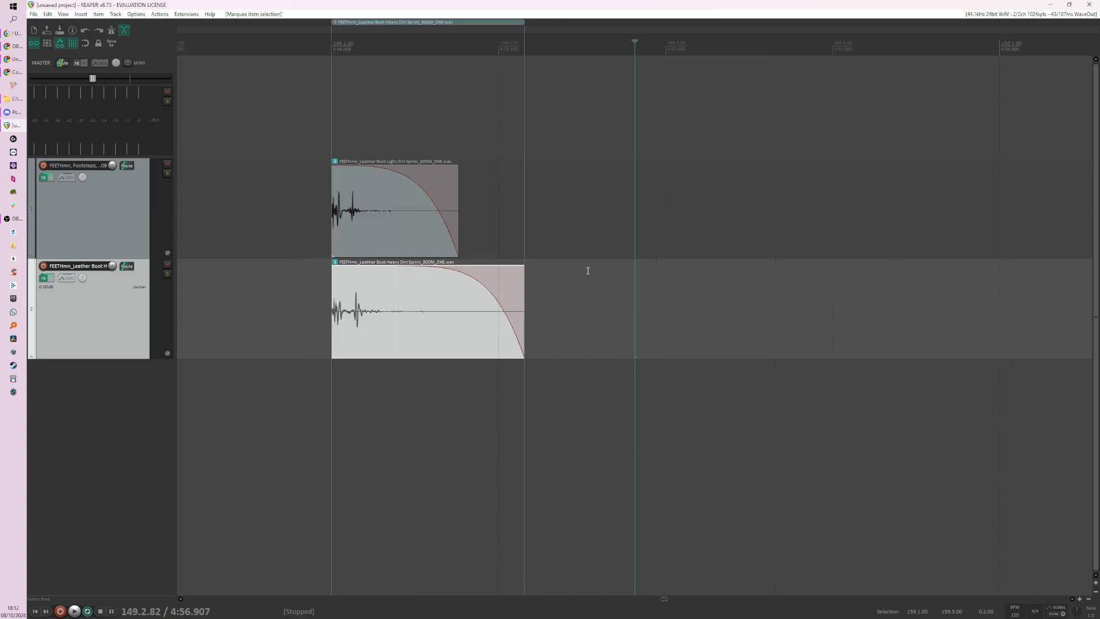
{"action": "scroll", "coordinate": [585, 271], "scroll_direction": "down", "scroll_amount": 7}
{"action": "scroll", "coordinate": [592, 256], "scroll_direction": "down", "scroll_amount": 3}
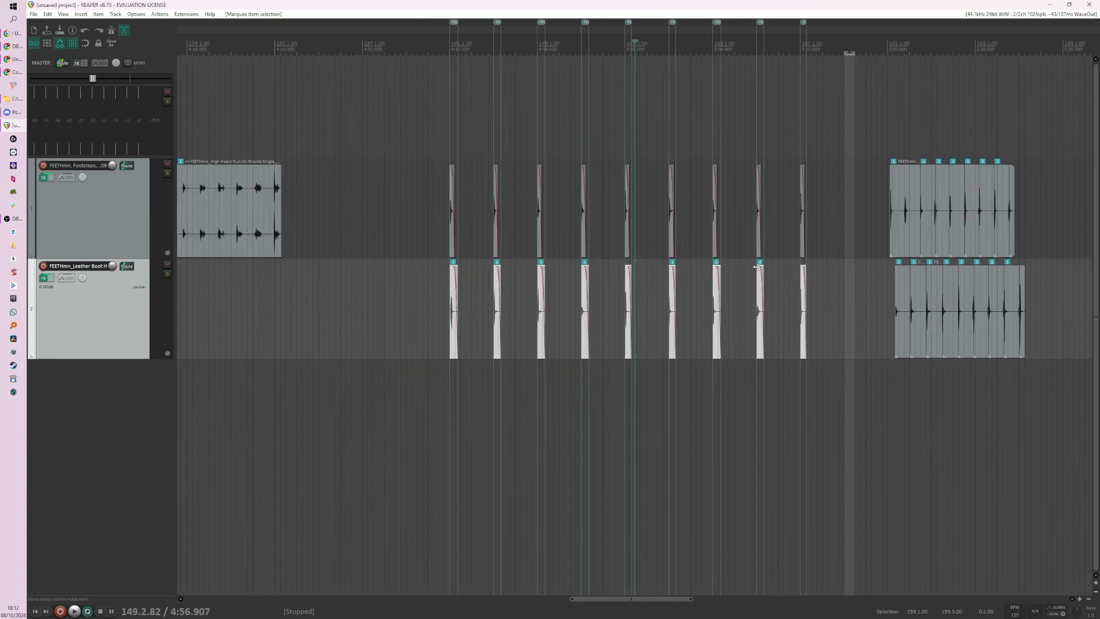
Step: Select all nine footstep pairs across both tracks and restore the selection to only the heavy slices
{"action": "scroll", "coordinate": [767, 272], "scroll_direction": "up", "scroll_amount": 1}
{"action": "left_click_drag", "start_coordinate": [332, 210], "coordinate": [906, 335]}
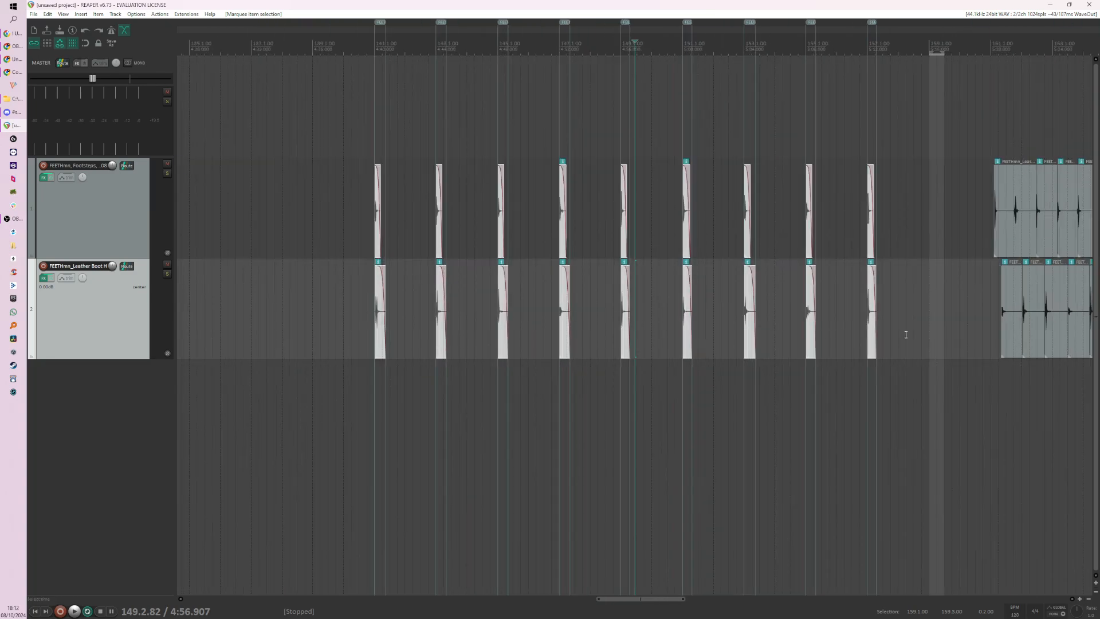
{"action": "scroll", "coordinate": [289, 308], "scroll_direction": "down", "scroll_amount": 1}
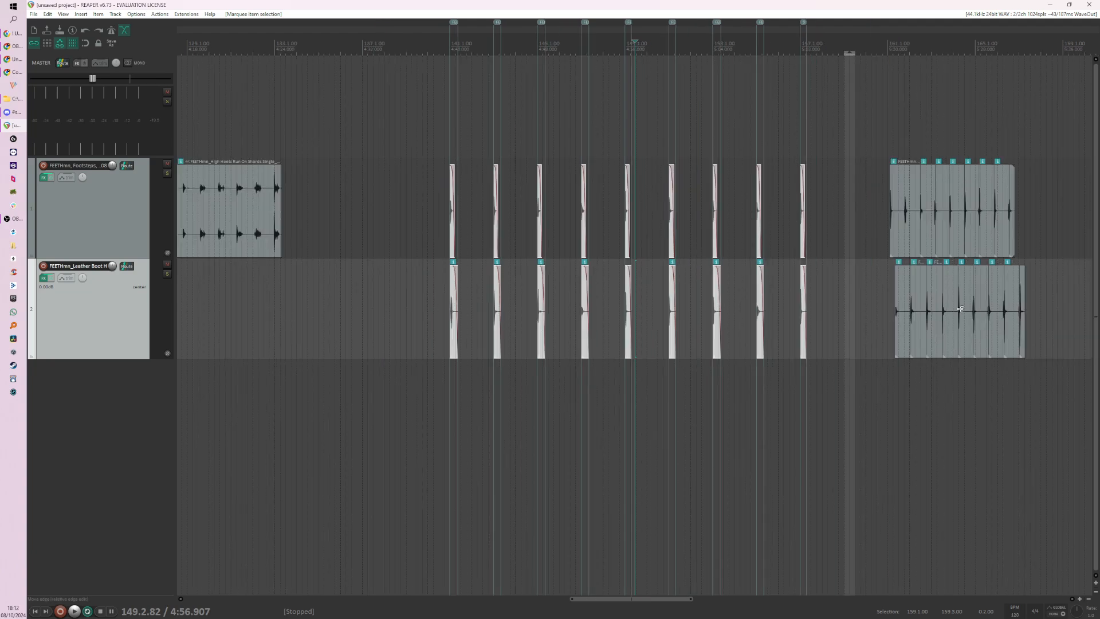
{"action": "scroll", "coordinate": [917, 249], "scroll_direction": "up", "scroll_amount": 1}
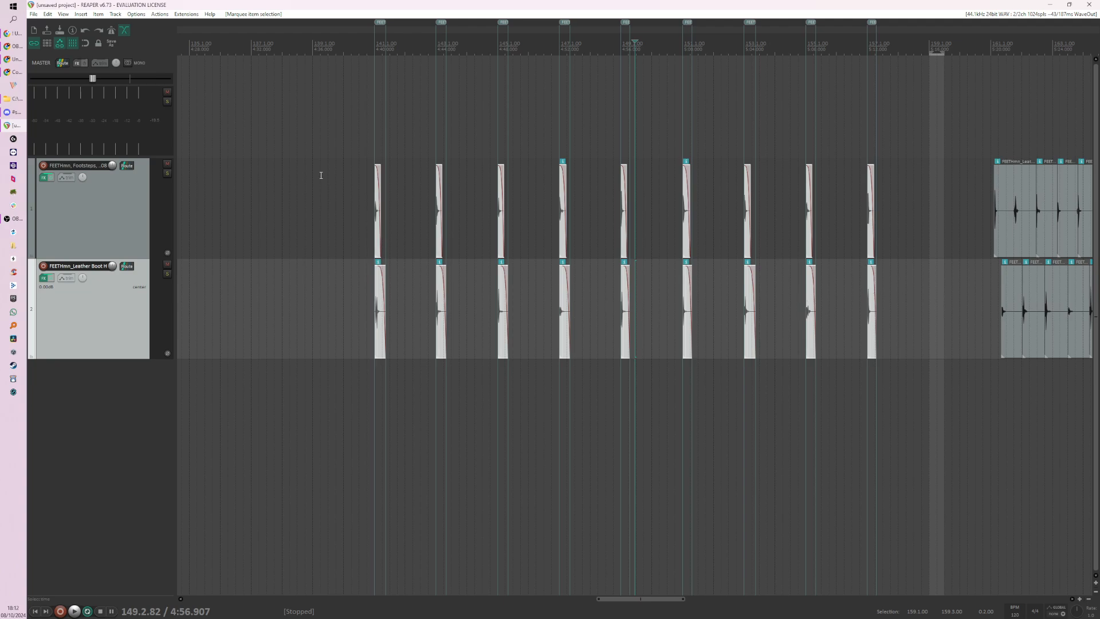
{"action": "left_click_drag", "start_coordinate": [930, 382], "coordinate": [929, 381]}
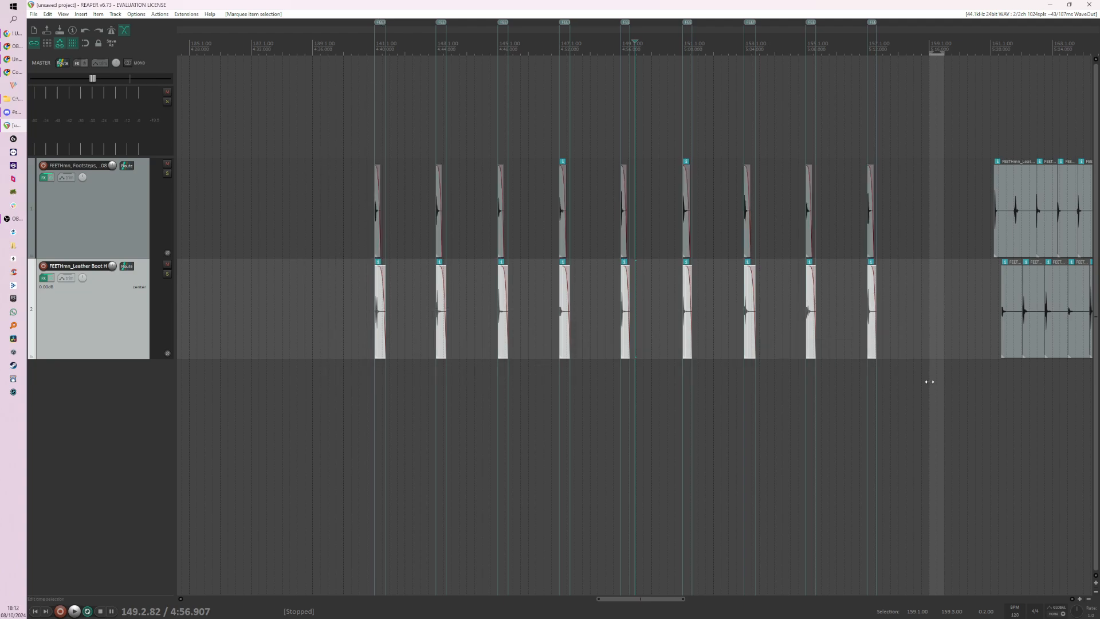
Step: Search the action list for "region item", highlight Markers: Insert separate regions for each selected item, and close the list
{"action": "key", "text": "shift+slash"}
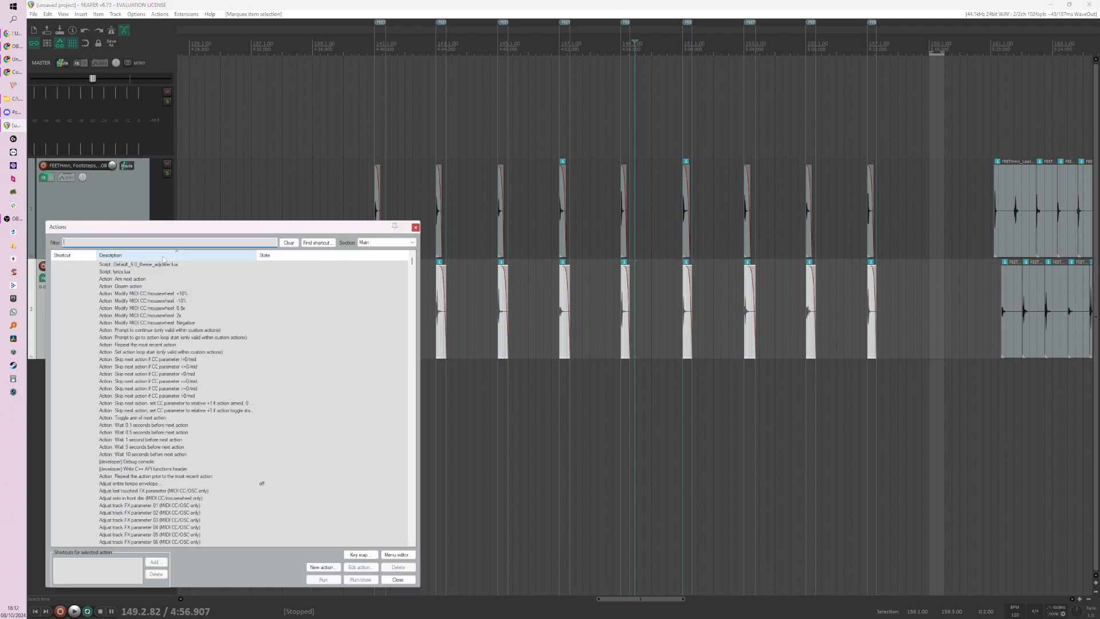
{"action": "type", "text": "region item"}
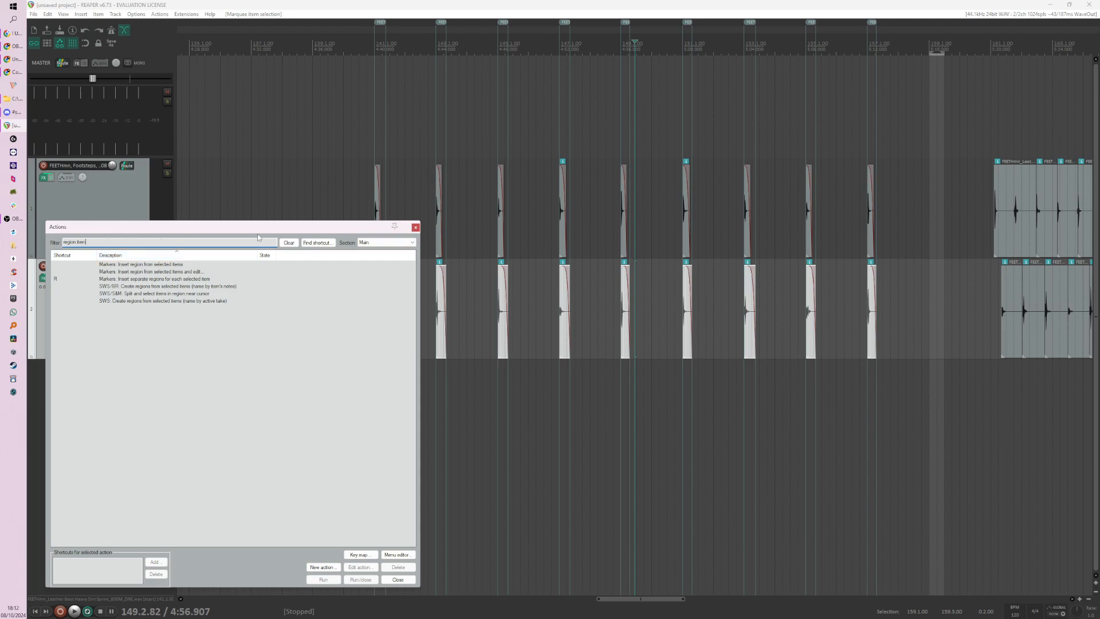
{"action": "left_click_drag", "start_coordinate": [255, 232], "coordinate": [238, 229]}
{"action": "left_click", "coordinate": [165, 276]}
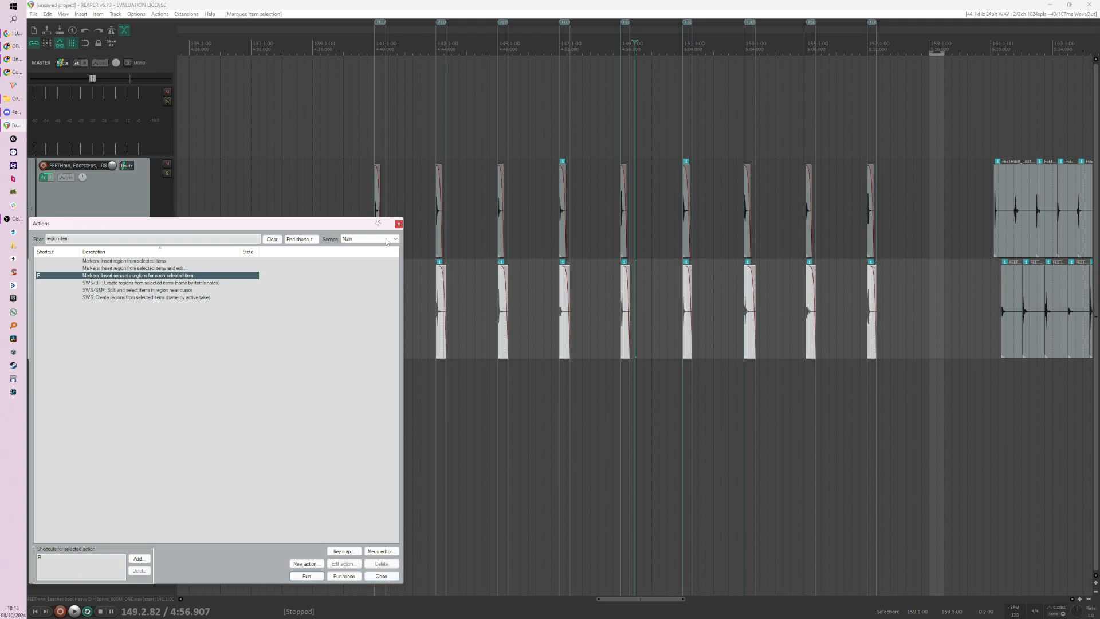
{"action": "left_click", "coordinate": [399, 223]}
Step: Open the Render to File settings and move the dialog clear of the footstep regions
{"action": "scroll", "coordinate": [309, 262], "scroll_direction": "down", "scroll_amount": 2}
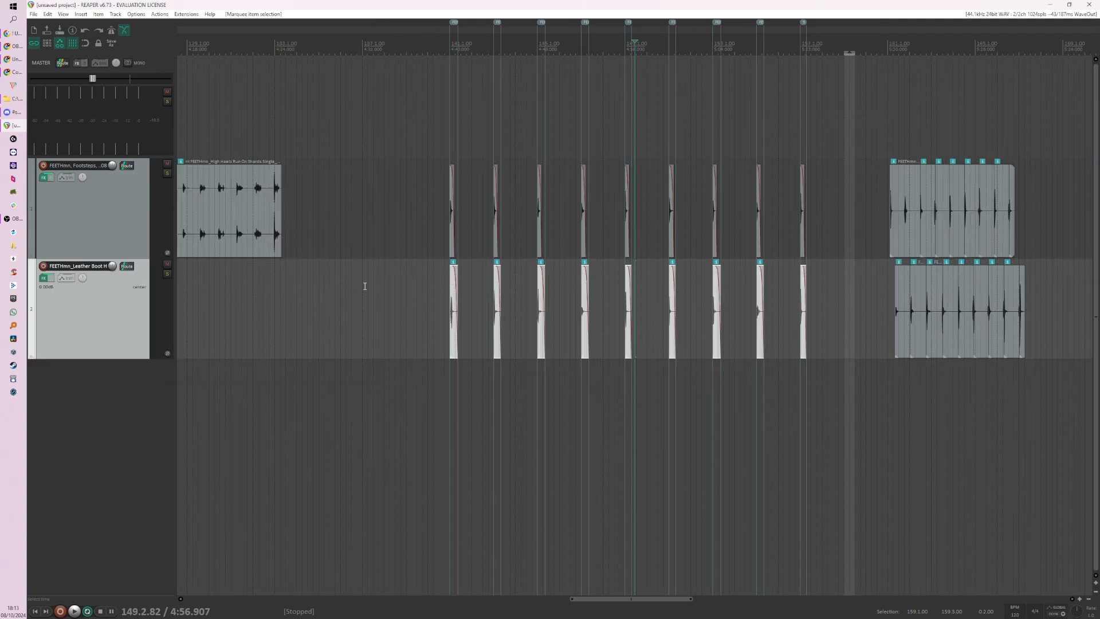
{"action": "left_click", "coordinate": [34, 13]}
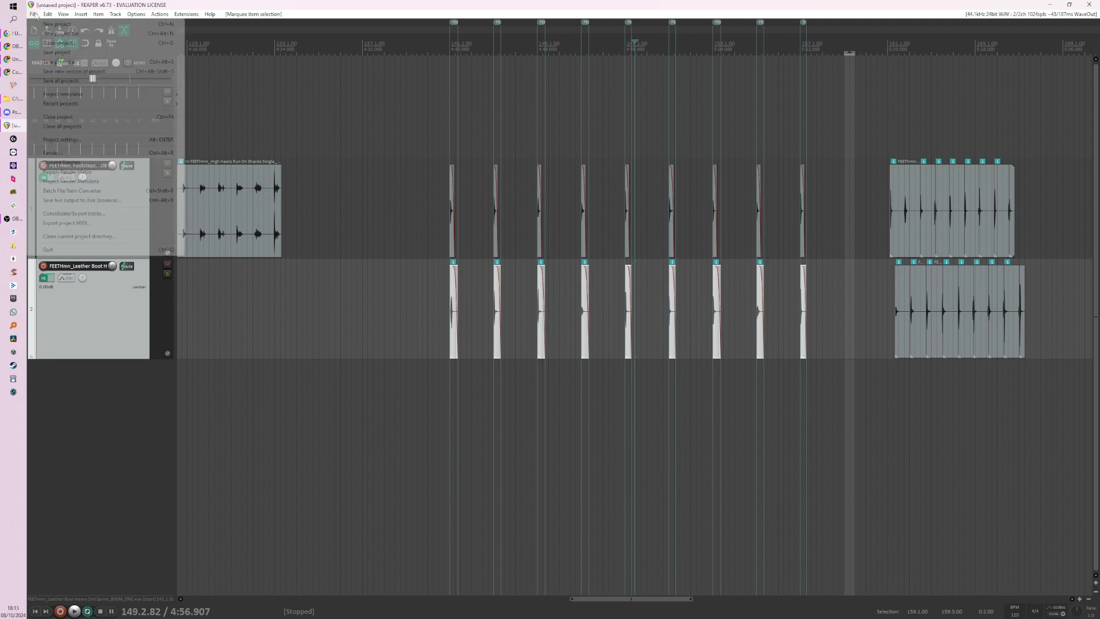
{"action": "left_click", "coordinate": [85, 152]}
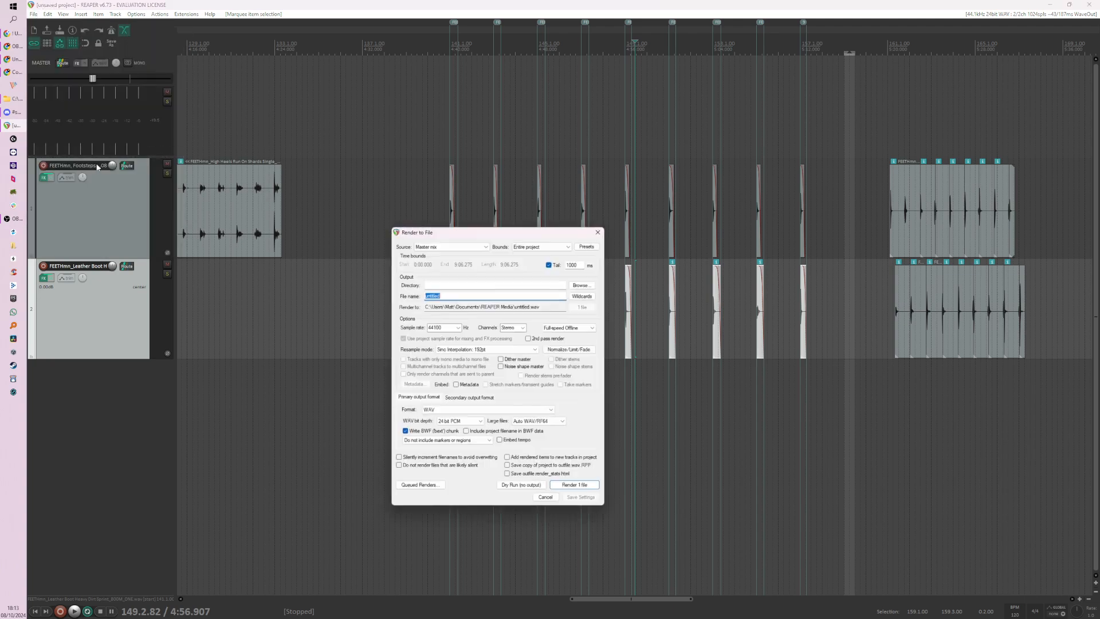
{"action": "left_click_drag", "start_coordinate": [510, 239], "coordinate": [301, 169]}
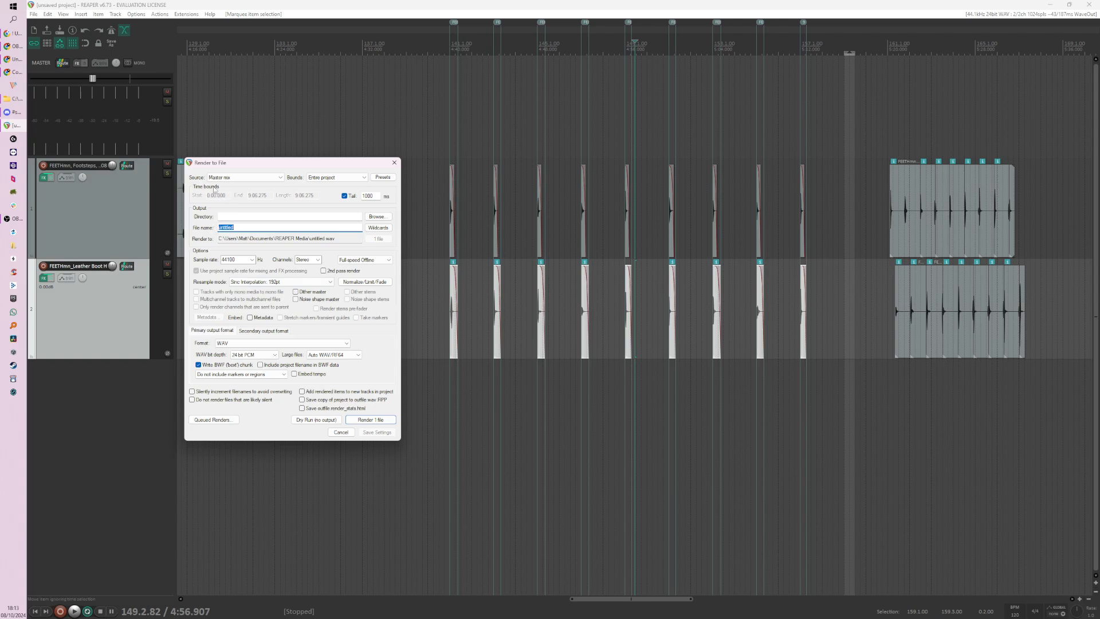
{"action": "left_click_drag", "start_coordinate": [256, 165], "coordinate": [261, 166]}
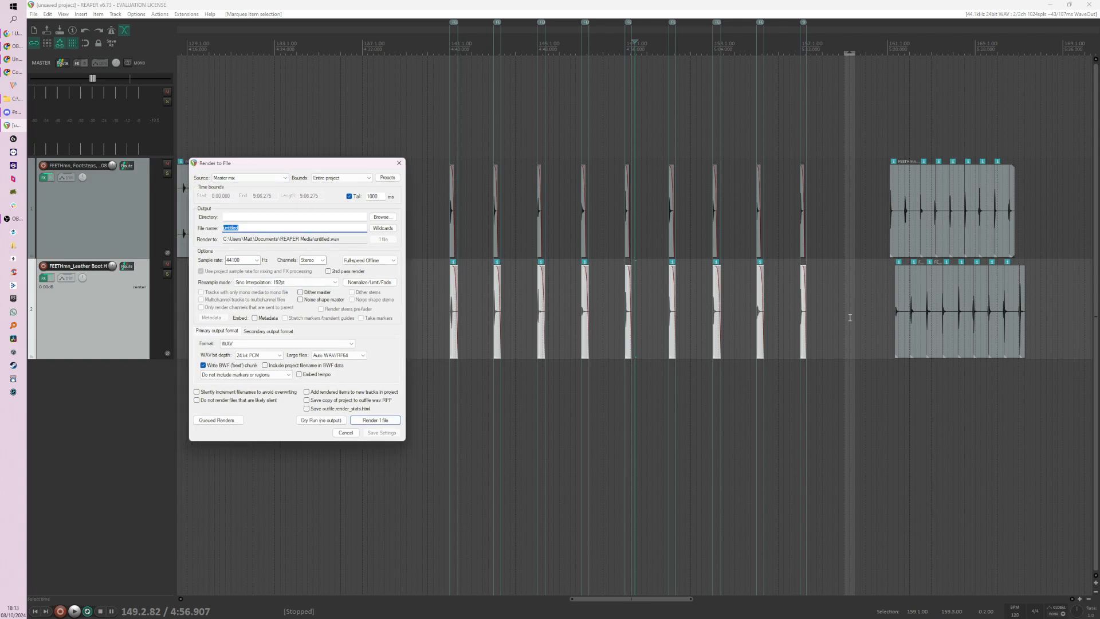
{"action": "left_click_drag", "start_coordinate": [316, 167], "coordinate": [308, 167]}
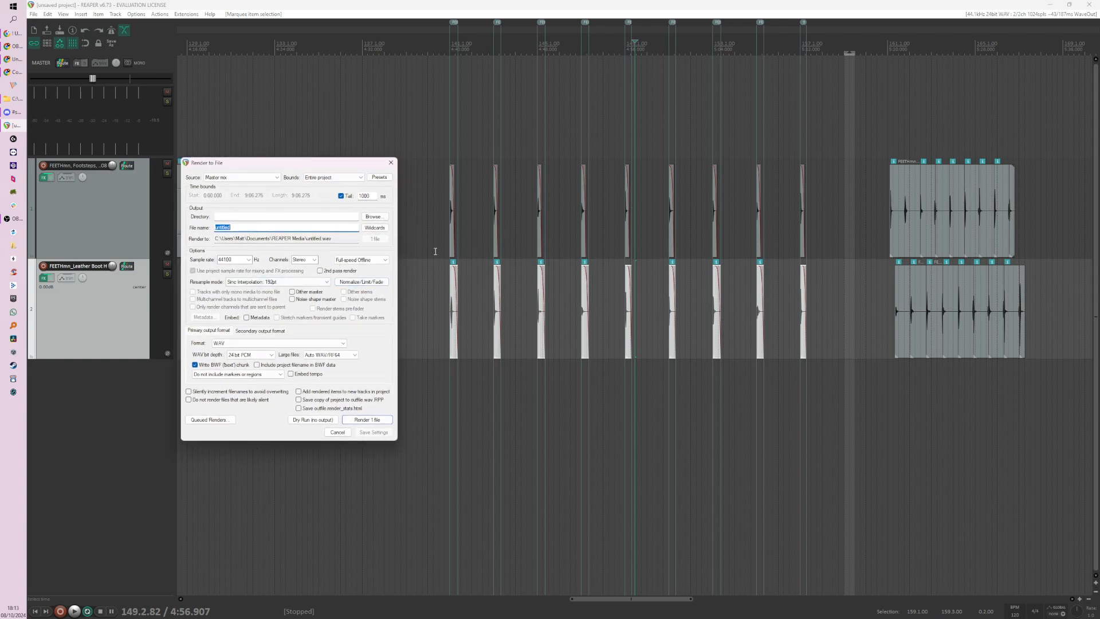
Step: Look through the all-settings render presets and dismiss them without applying one
{"action": "left_click", "coordinate": [379, 177]}
{"action": "mouse_move", "coordinate": [423, 220]}
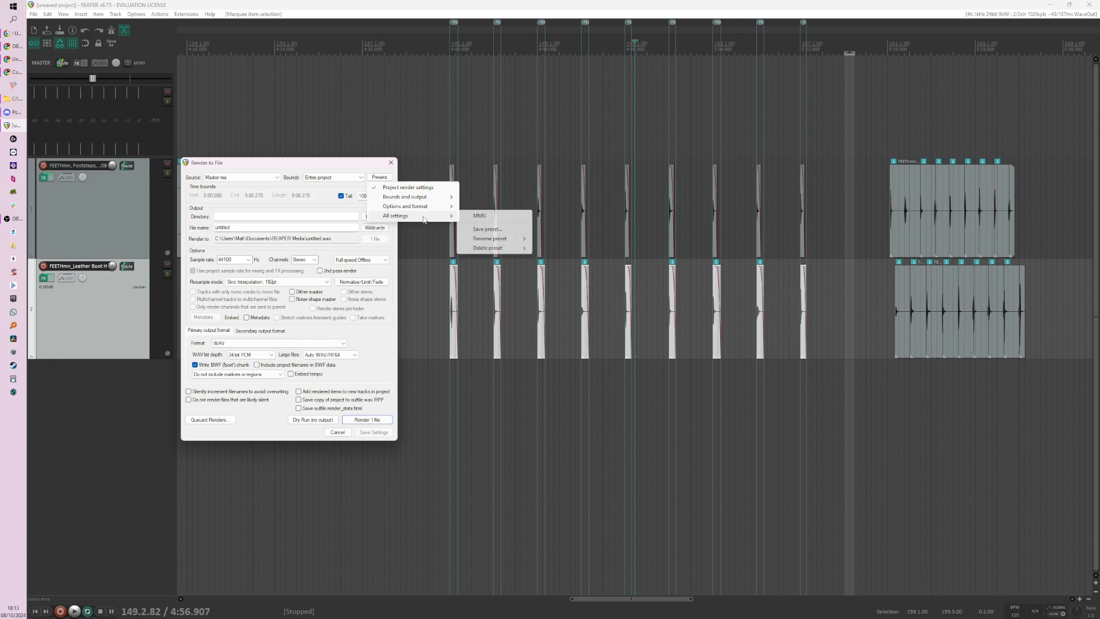
{"action": "left_click", "coordinate": [308, 165]}
{"action": "left_click_drag", "start_coordinate": [308, 162], "coordinate": [316, 164]}
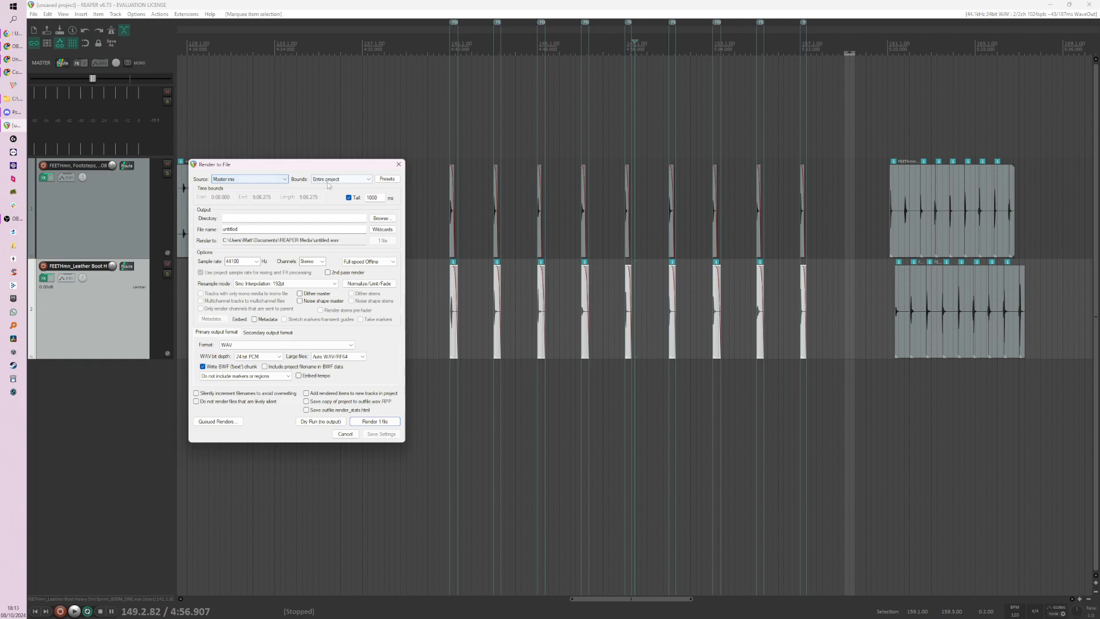
Step: Set the render bounds to Selected regions and open the Region/Marker Manager, placing it over the lower part of the render dialog
{"action": "left_click", "coordinate": [340, 180]}
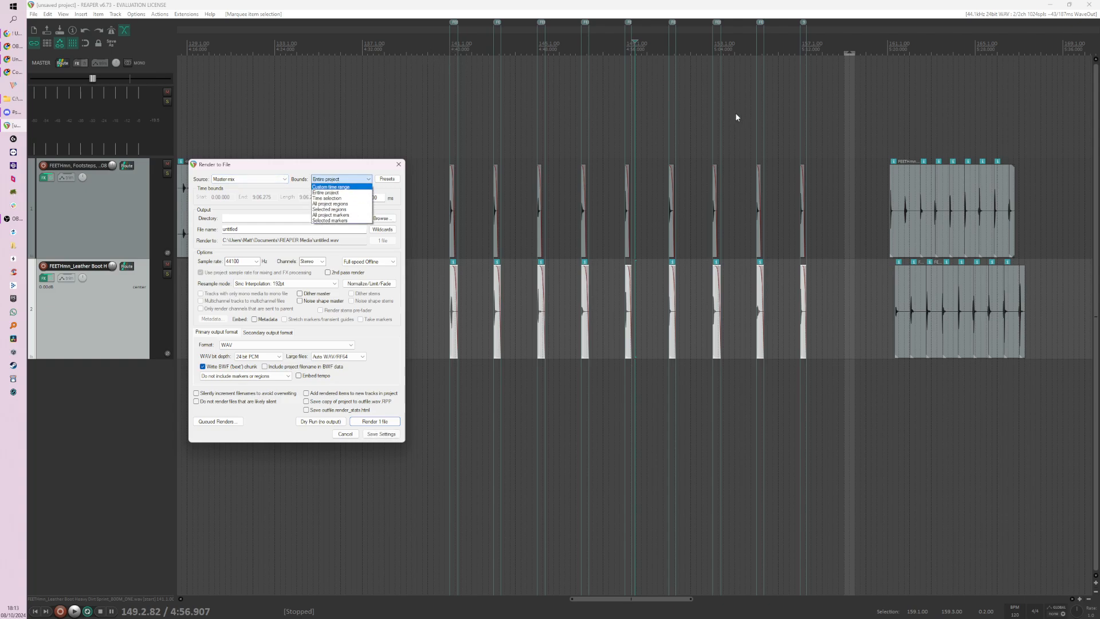
{"action": "left_click", "coordinate": [346, 210]}
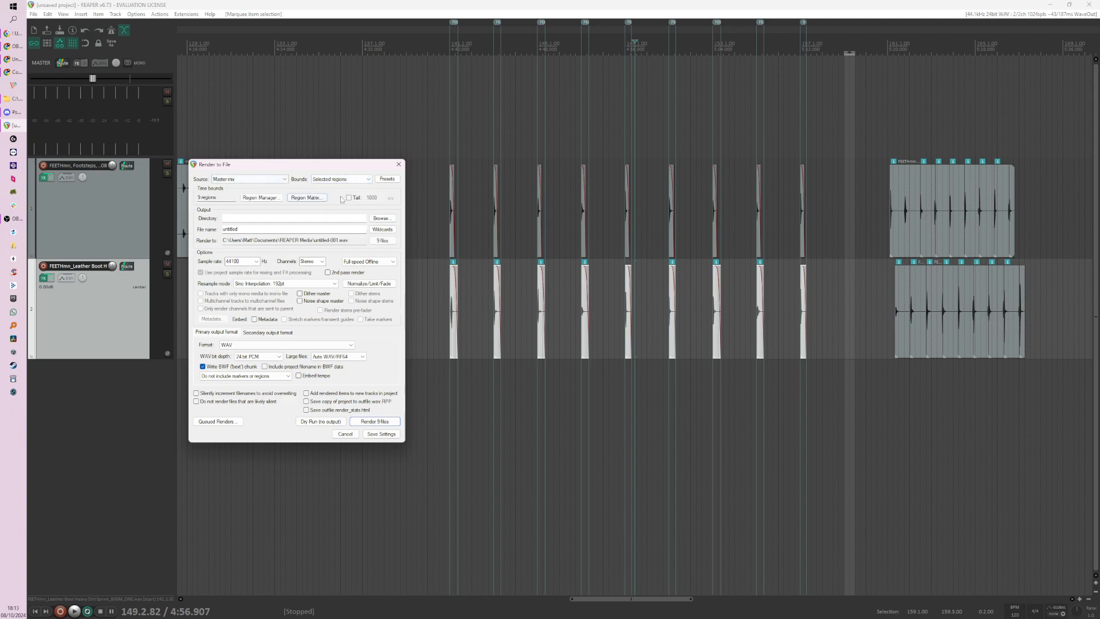
{"action": "left_click", "coordinate": [267, 198]}
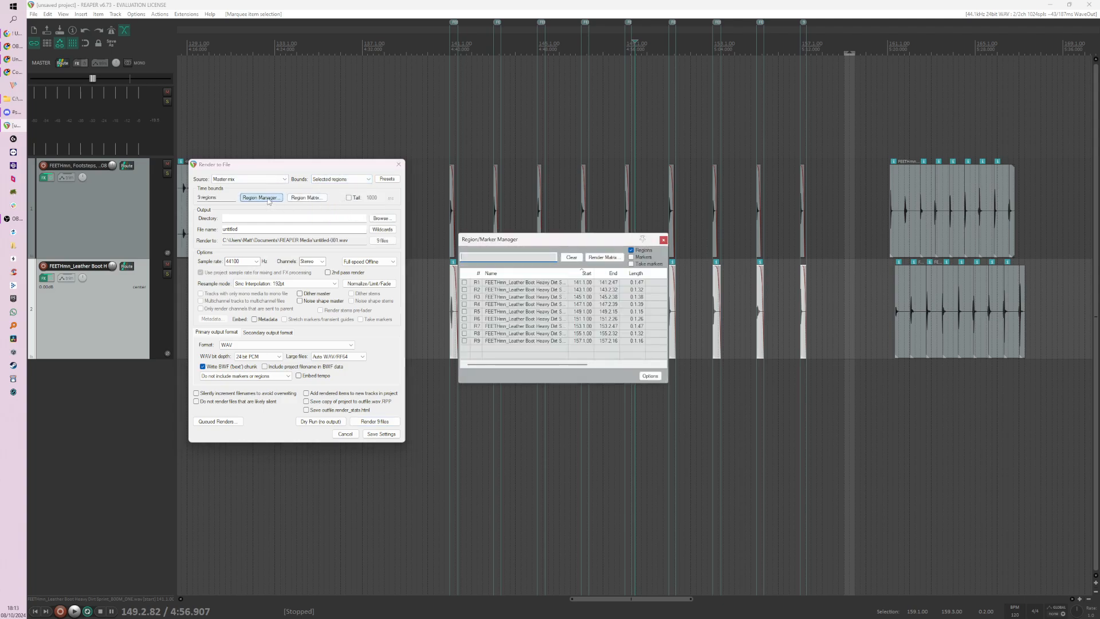
{"action": "mouse_move", "coordinate": [526, 239]}
{"action": "left_mouse_down"}
{"action": "mouse_move", "coordinate": [259, 253]}
{"action": "mouse_move", "coordinate": [228, 337]}
{"action": "mouse_move", "coordinate": [193, 322]}
{"action": "left_mouse_up"}
Step: Go through the listed footstep regions one by one and enlarge the manager window to show all its columns
{"action": "left_click", "coordinate": [194, 386]}
{"action": "left_click", "coordinate": [194, 379]}
{"action": "left_click", "coordinate": [197, 373]}
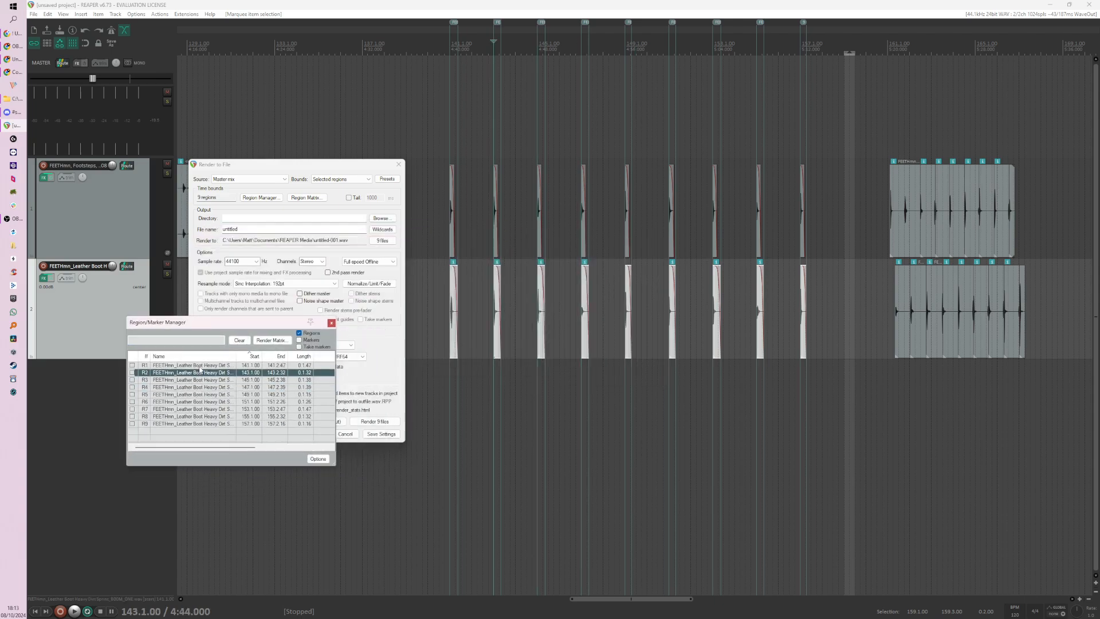
{"action": "left_click", "coordinate": [198, 365]}
{"action": "left_click", "coordinate": [217, 390]}
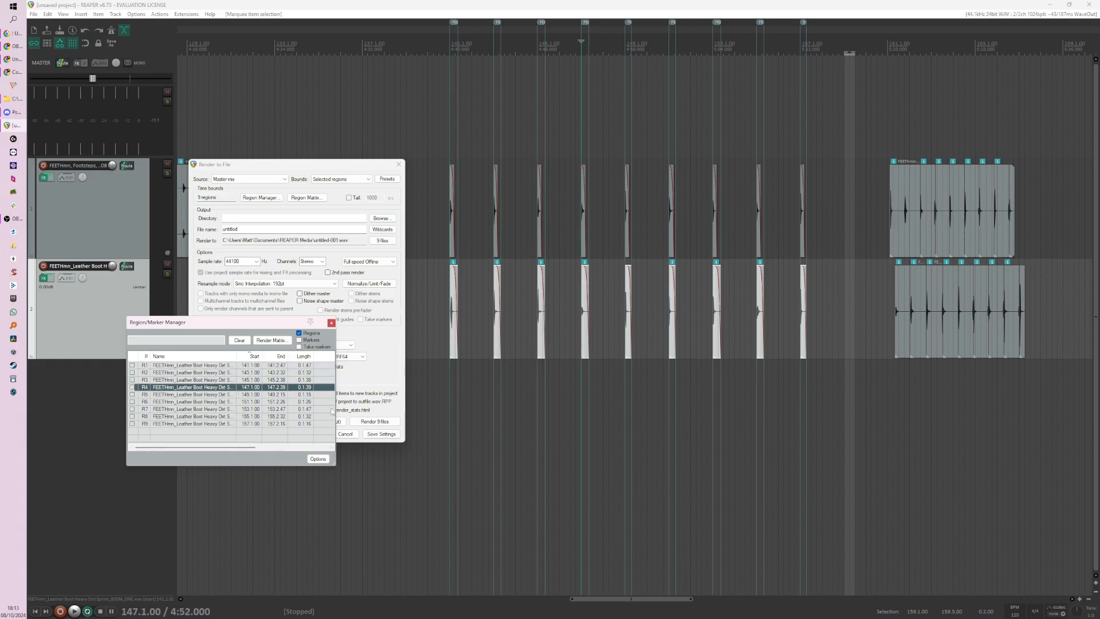
{"action": "left_click_drag", "start_coordinate": [336, 467], "coordinate": [474, 502]}
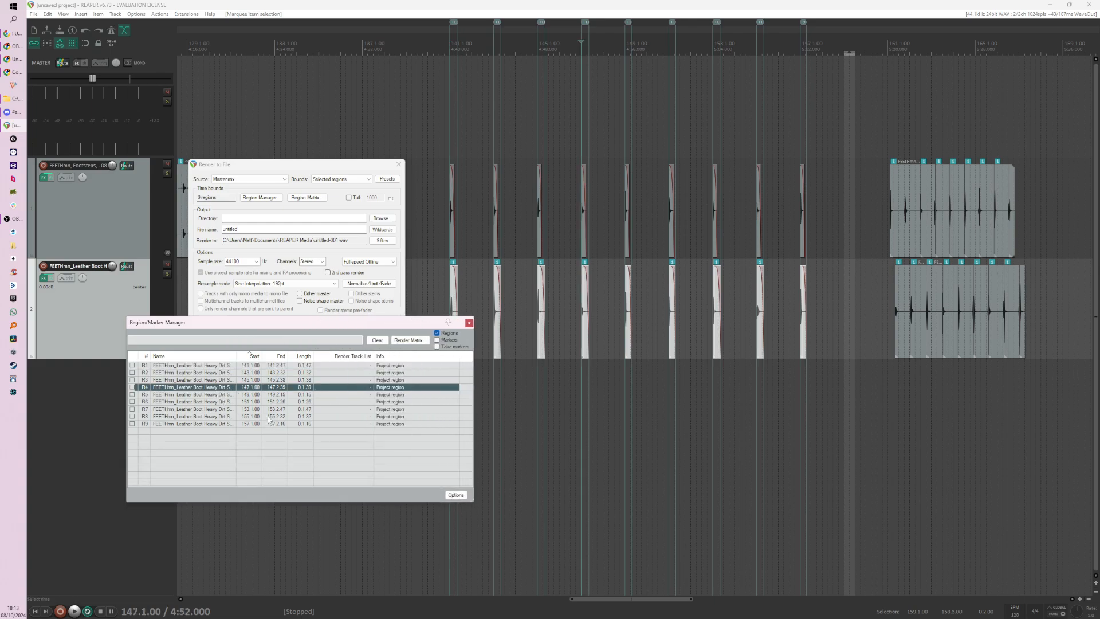
{"action": "left_click", "coordinate": [212, 394]}
{"action": "left_click", "coordinate": [211, 417]}
{"action": "left_click", "coordinate": [200, 394]}
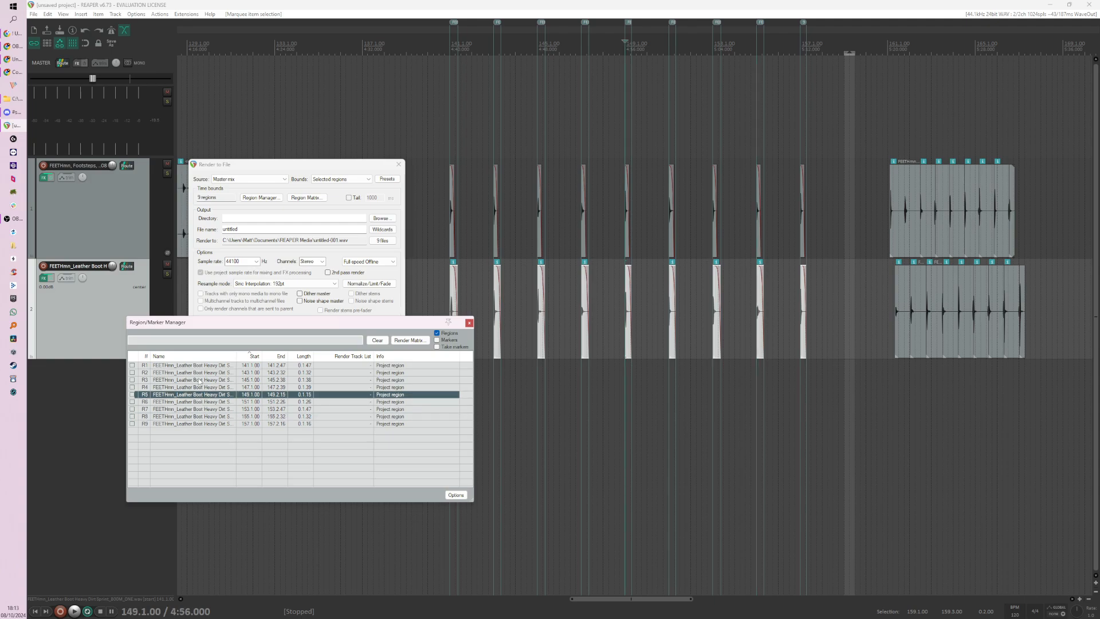
{"action": "left_click", "coordinate": [200, 380]}
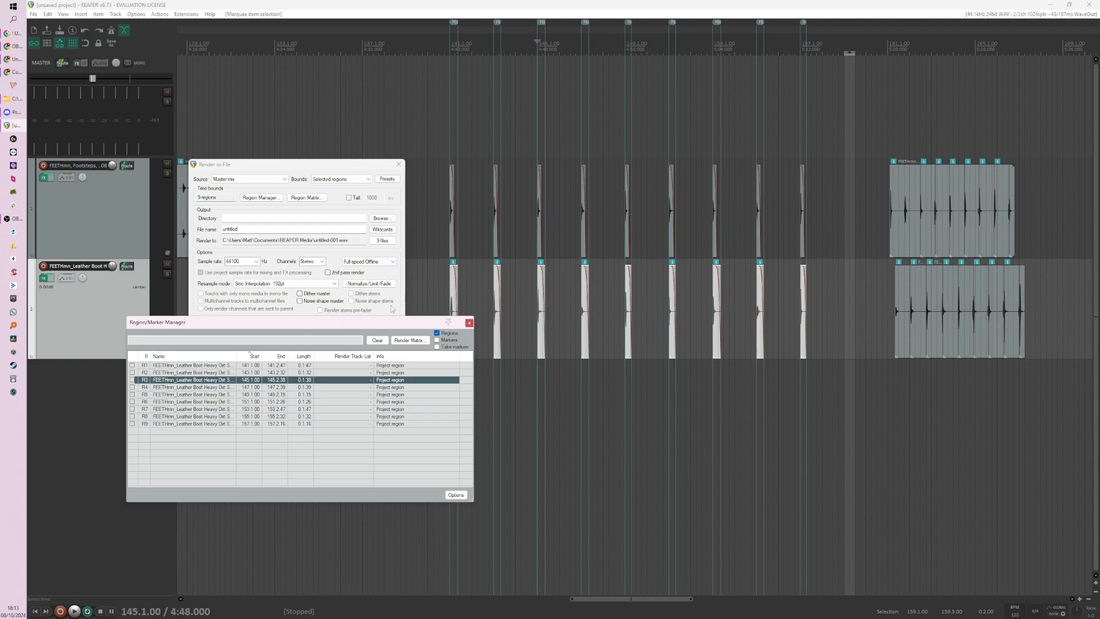
Step: Examine the region at 145.1.00 against its light and heavy footstep slices, shifting the manager window slightly
{"action": "left_click_drag", "start_coordinate": [384, 321], "coordinate": [383, 312]}
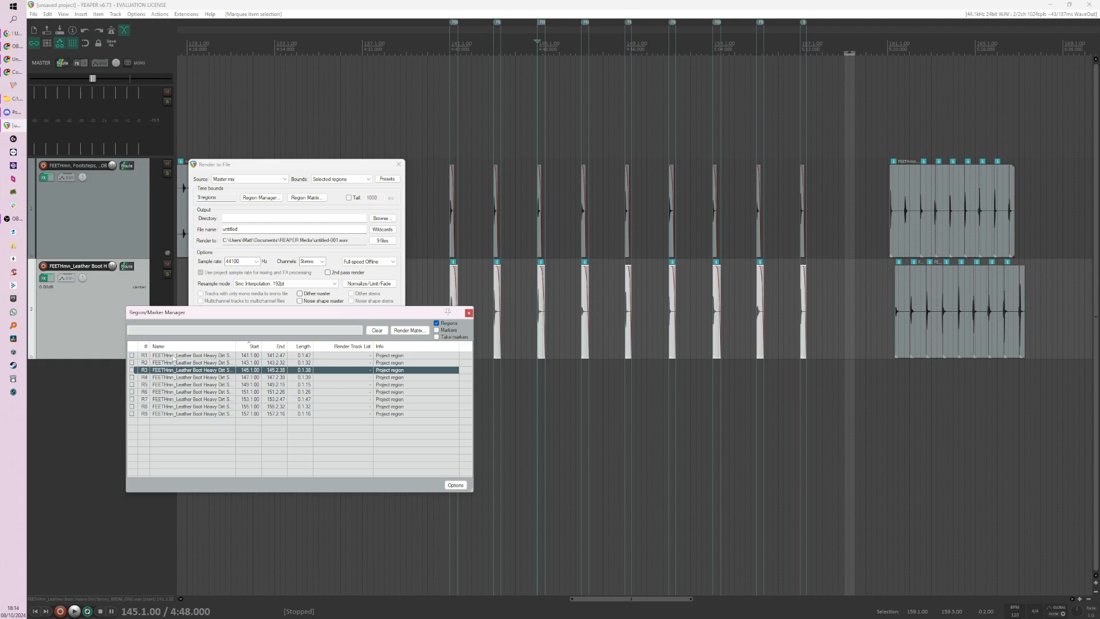
{"action": "scroll", "coordinate": [619, 313], "scroll_direction": "up", "scroll_amount": 4}
{"action": "scroll", "coordinate": [618, 314], "scroll_direction": "up", "scroll_amount": 6}
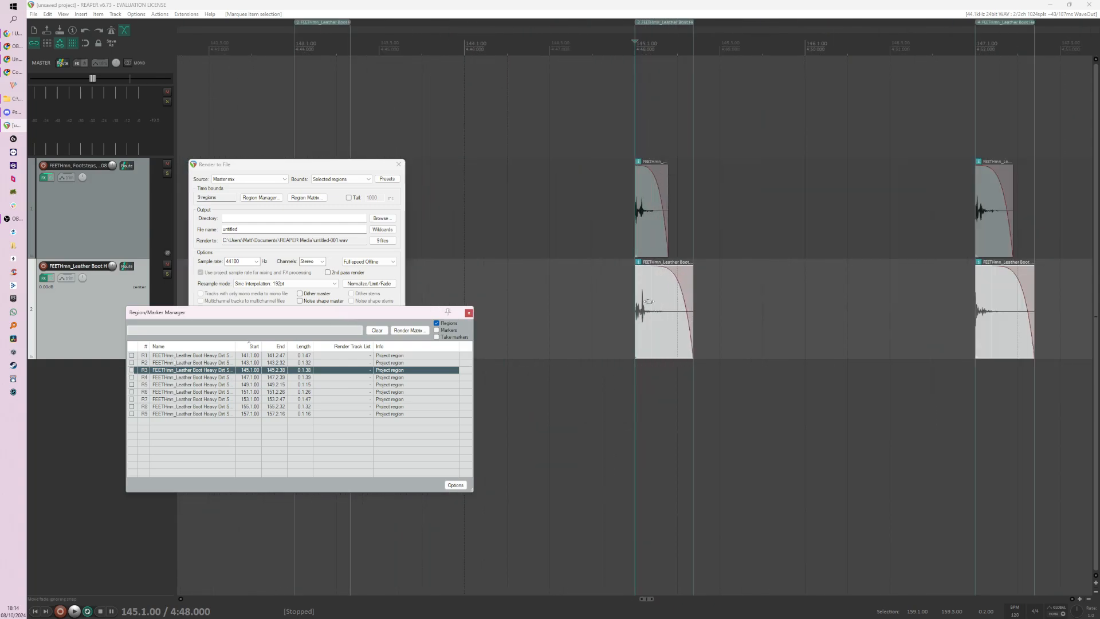
{"action": "scroll", "coordinate": [595, 280], "scroll_direction": "down", "scroll_amount": 10}
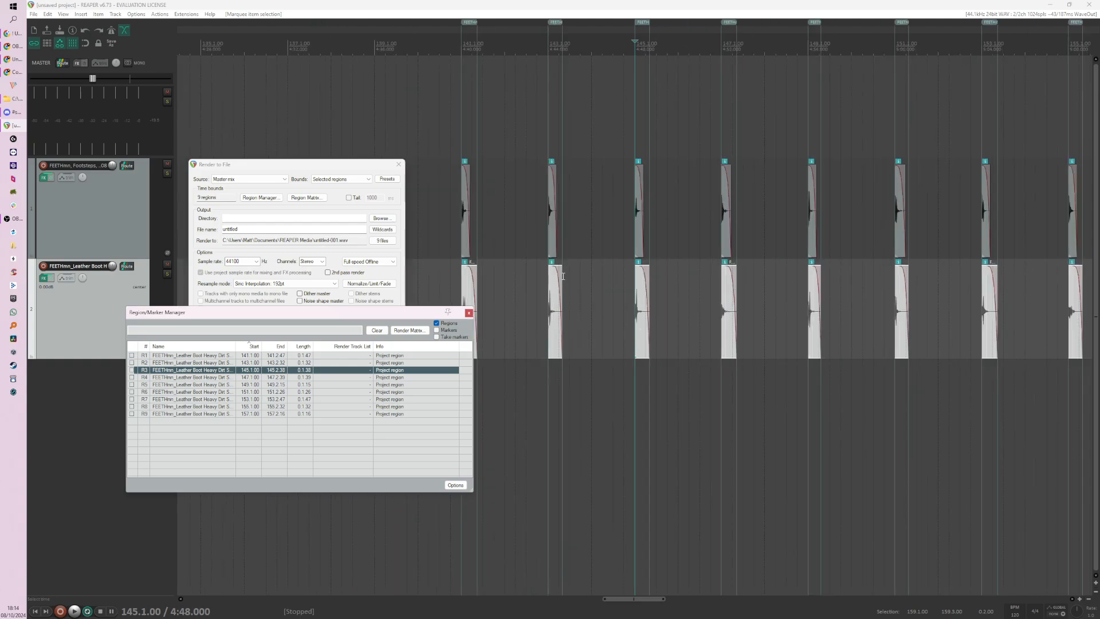
Step: Replace the name of region R1, which starts at 141.1.00
{"action": "double_click", "coordinate": [185, 355]}
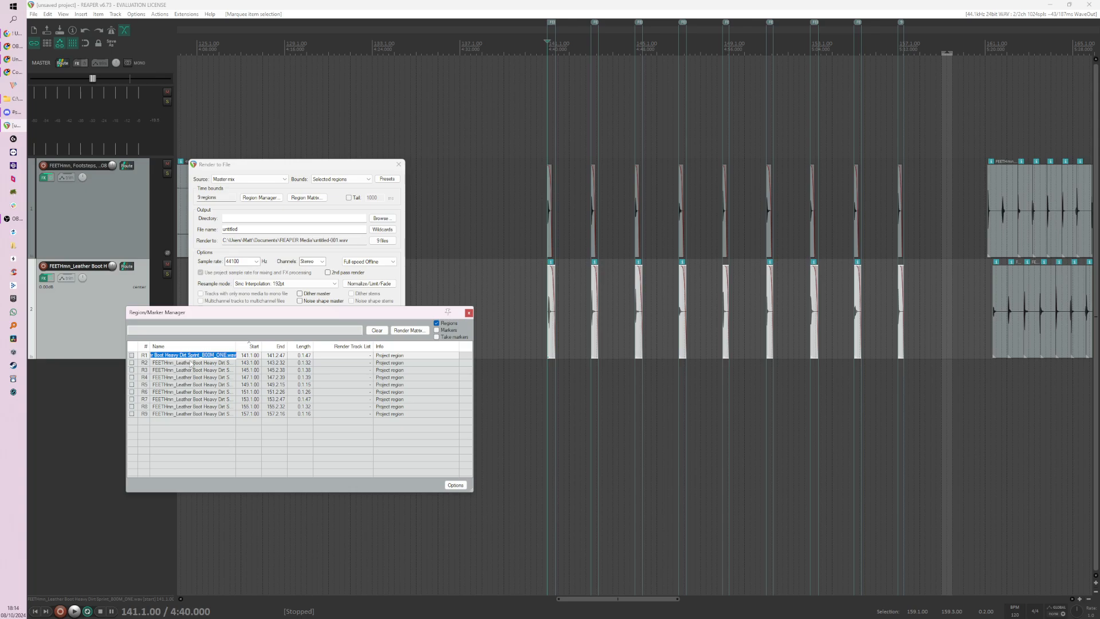
{"action": "type", "text": "EET_Ellie_dirt"}
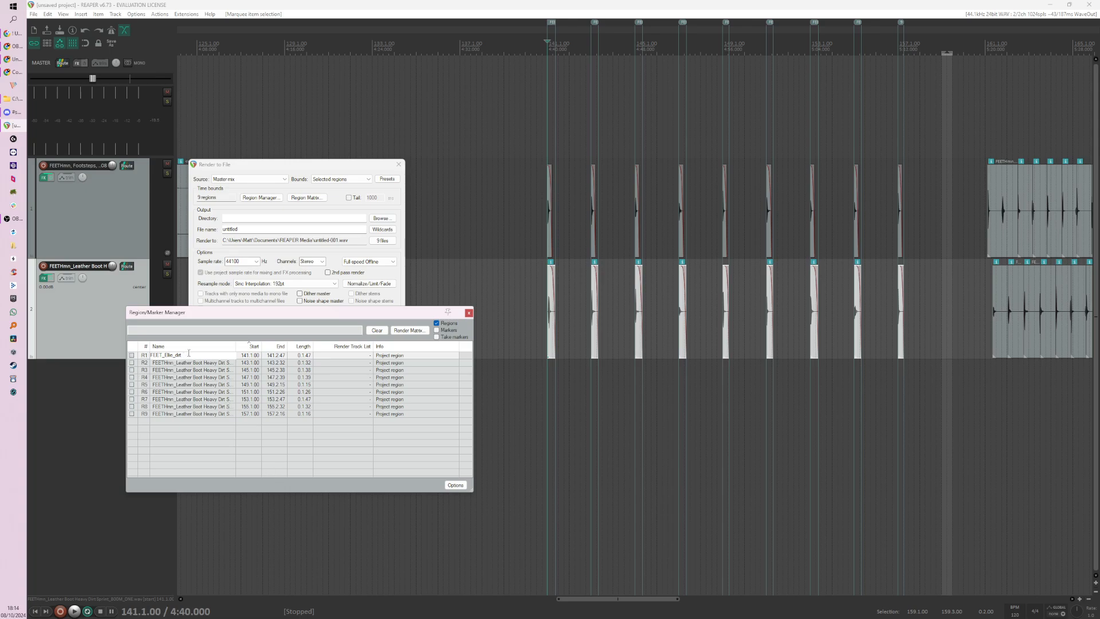
Step: Copy the name FEET_Ellie_dirt from region R1 and apply it to regions R2 and R3
{"action": "left_click_drag", "start_coordinate": [184, 356], "coordinate": [132, 362]}
{"action": "key", "text": "ctrl+c"}
{"action": "left_click", "coordinate": [182, 364]}
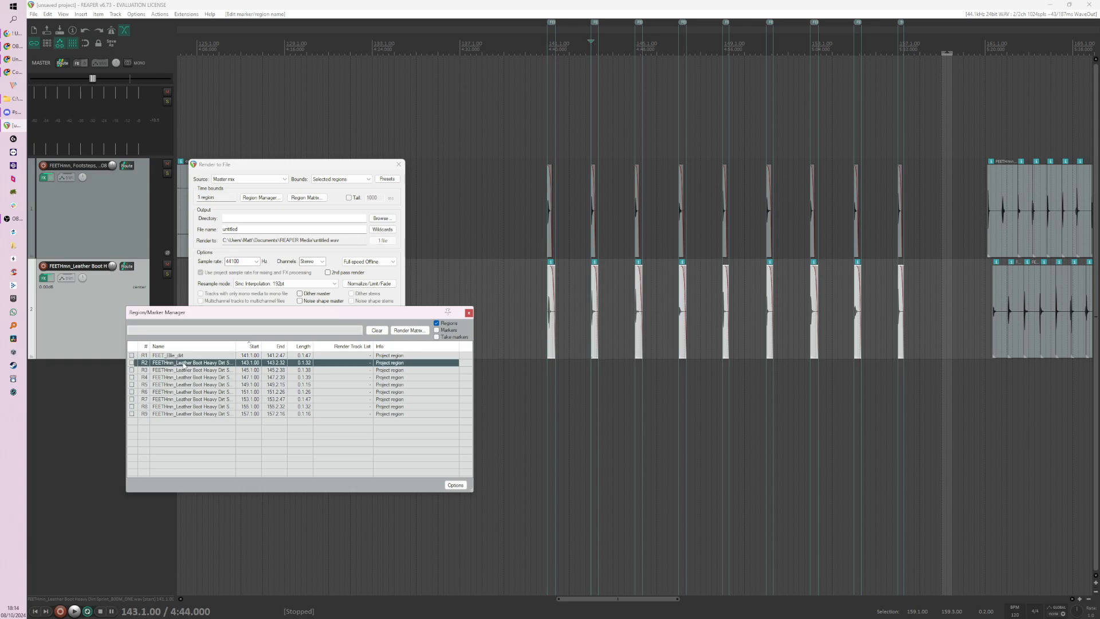
{"action": "double_click", "coordinate": [184, 365]}
{"action": "key", "text": "ctrl+v"}
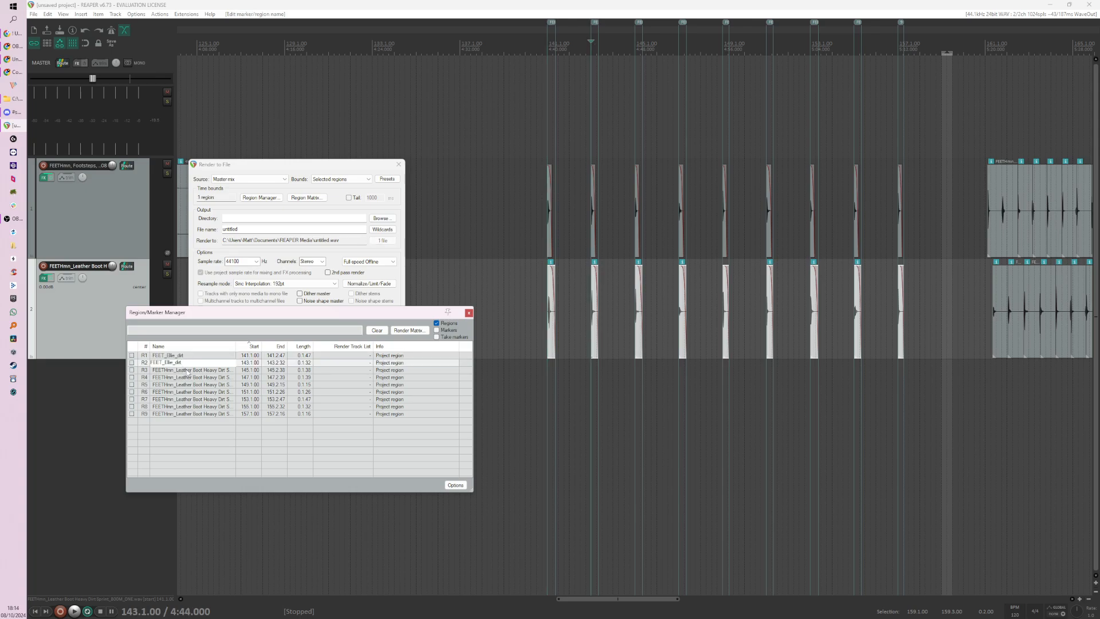
{"action": "left_click", "coordinate": [188, 371]}
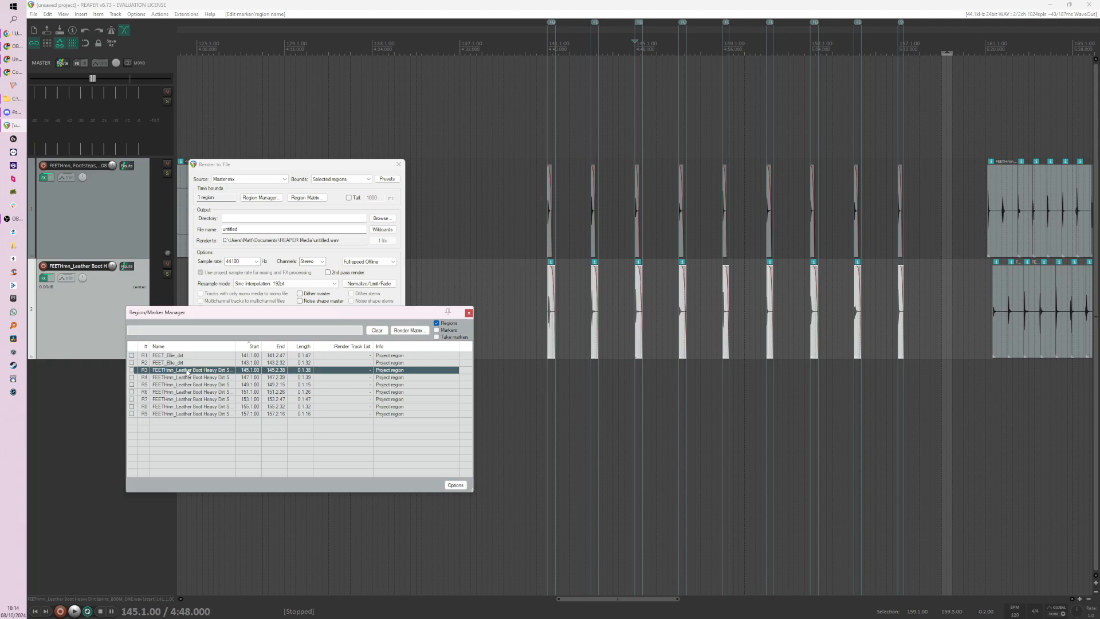
{"action": "double_click", "coordinate": [188, 372]}
{"action": "key", "text": "ctrl+v"}
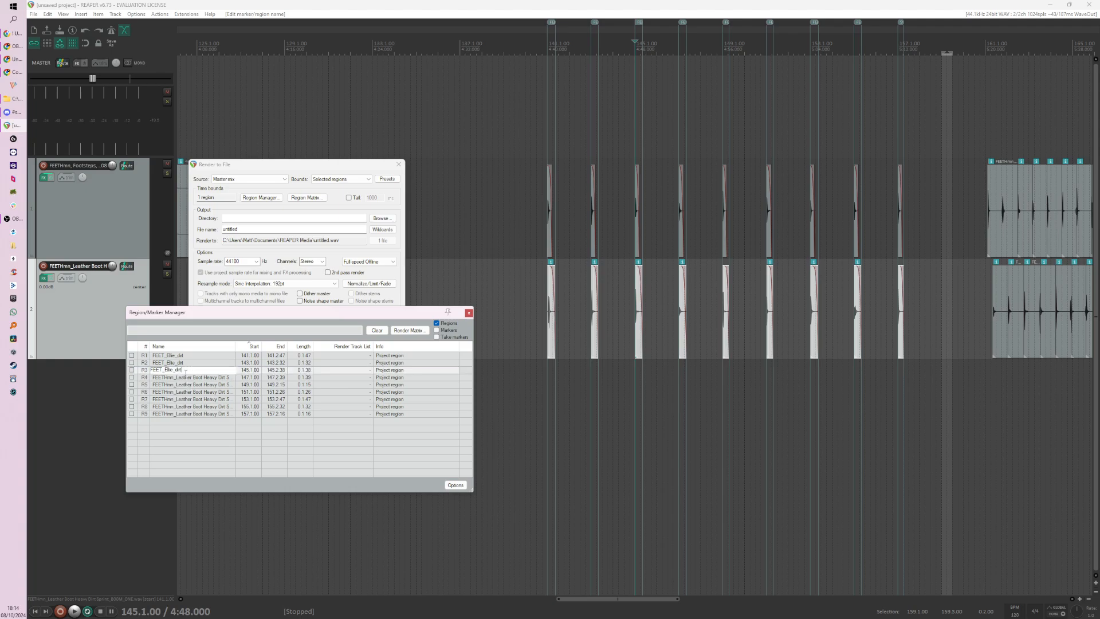
Step: Apply the copied name FEET_Ellie_dirt to regions R4 and R6, and try it on R5
{"action": "left_click", "coordinate": [187, 377]}
{"action": "double_click", "coordinate": [187, 378]}
{"action": "key", "text": "ctrl+v"}
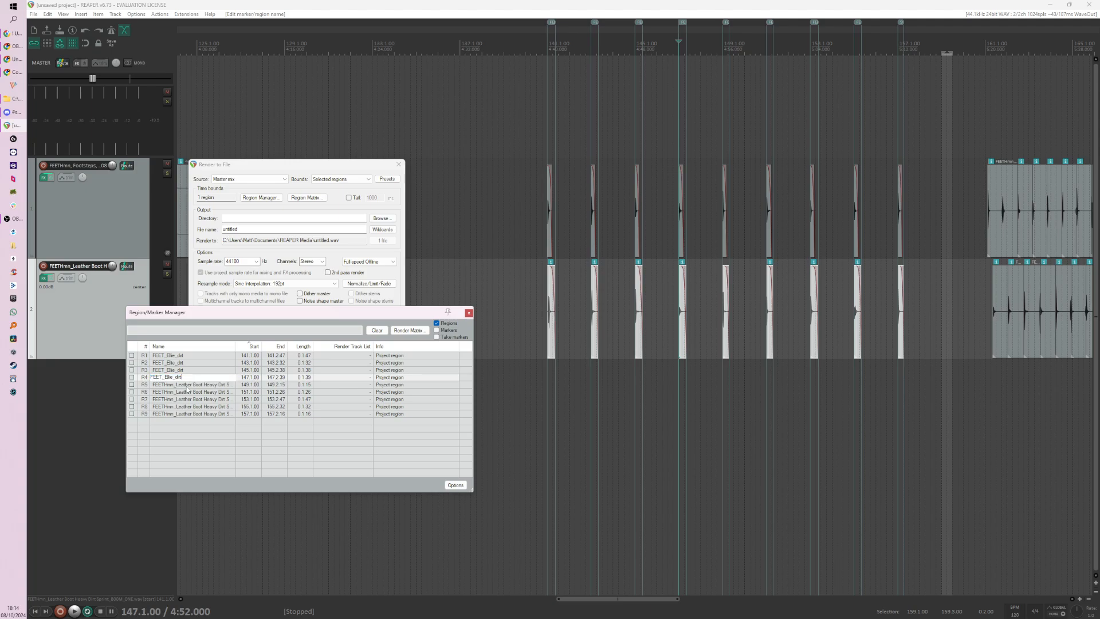
{"action": "left_click", "coordinate": [186, 387]}
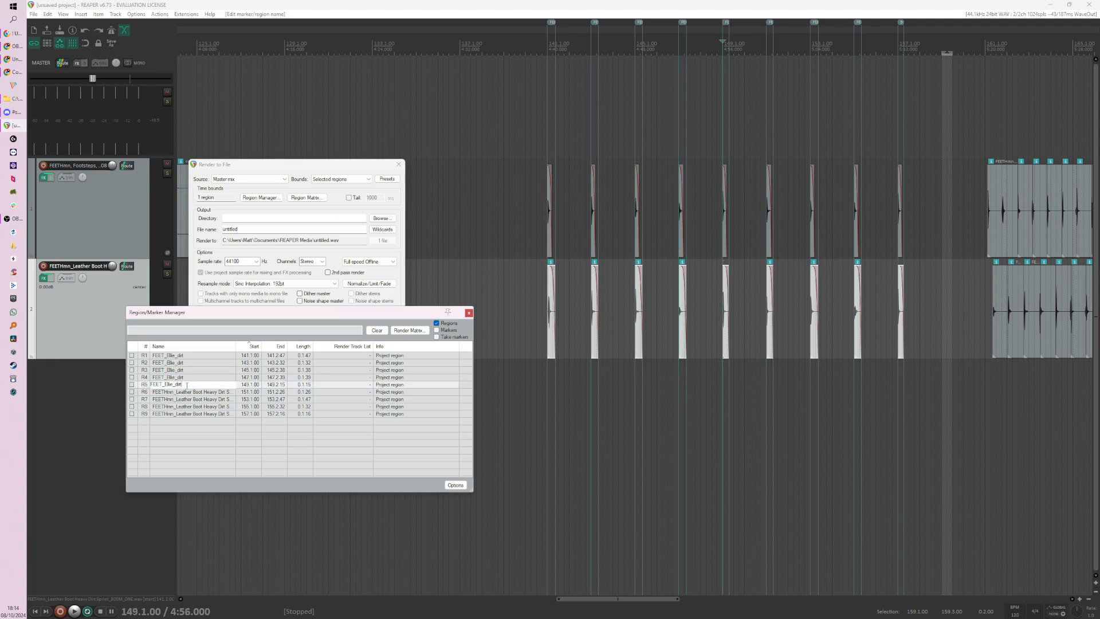
{"action": "left_click", "coordinate": [186, 391]}
{"action": "double_click", "coordinate": [187, 392]}
{"action": "key", "text": "ctrl+v"}
Step: Rename regions R7 and R5 as FEET_Ellie_dirt
{"action": "left_click", "coordinate": [192, 385]}
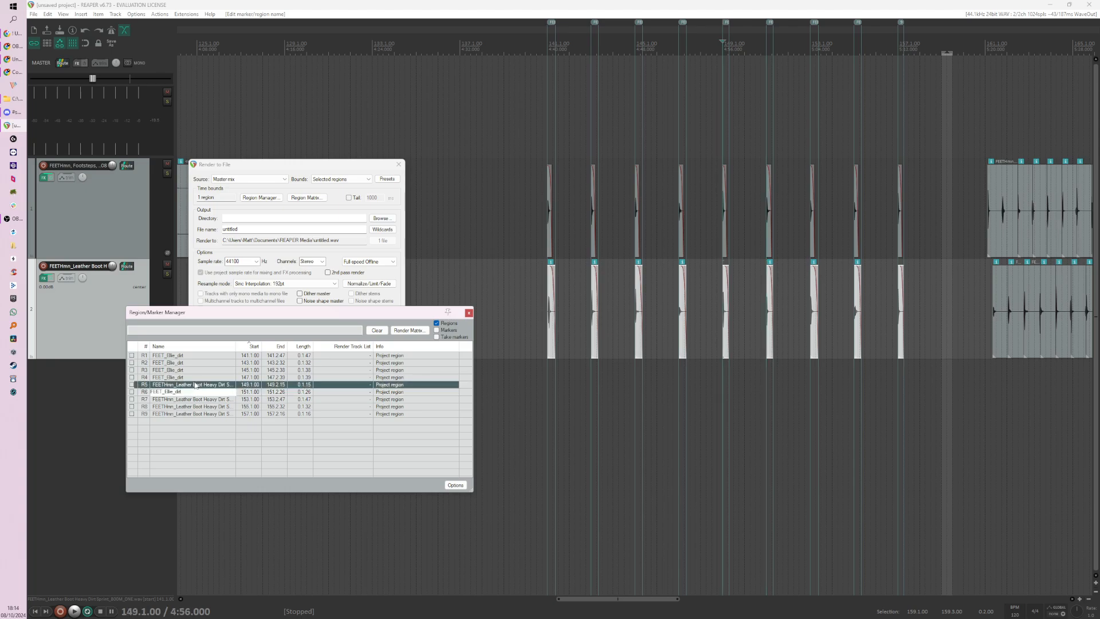
{"action": "double_click", "coordinate": [192, 385]}
{"action": "key", "text": "Escape"}
{"action": "left_click", "coordinate": [195, 399]}
{"action": "double_click", "coordinate": [195, 399]}
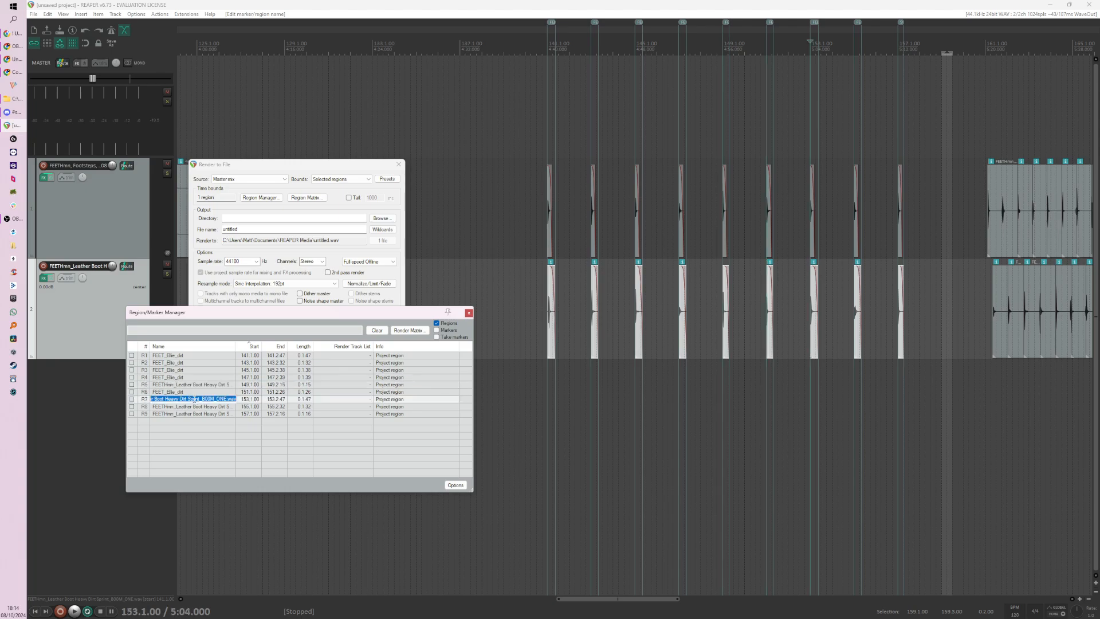
{"action": "key", "text": "ctrl+v"}
{"action": "left_click", "coordinate": [194, 385]}
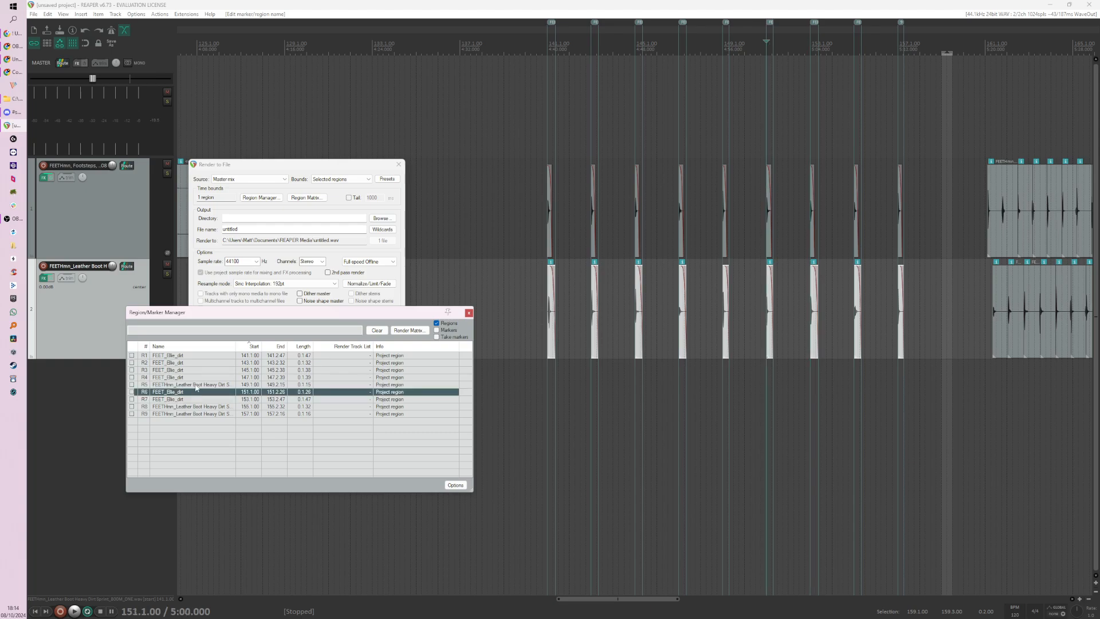
{"action": "double_click", "coordinate": [196, 385]}
{"action": "key", "text": "ctrl+v"}
{"action": "key", "text": "Return"}
Step: Rename the last two regions, R8 and R9, as FEET_Ellie_dirt
{"action": "left_click", "coordinate": [195, 406]}
{"action": "double_click", "coordinate": [195, 406]}
{"action": "key", "text": "ctrl+v"}
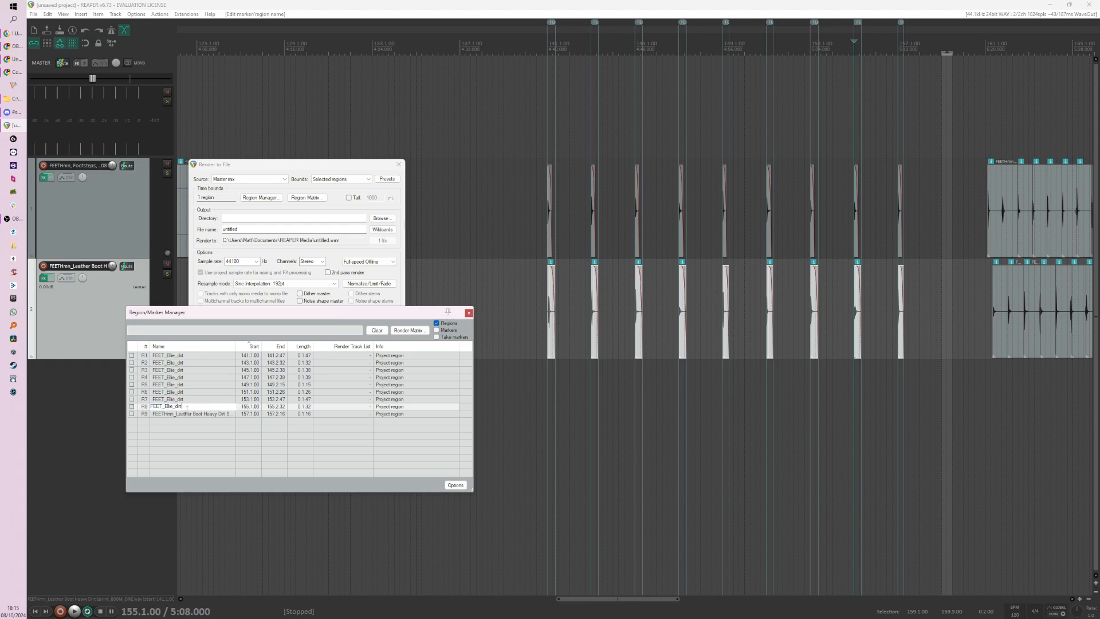
{"action": "key", "text": "Return"}
{"action": "left_click", "coordinate": [184, 415]}
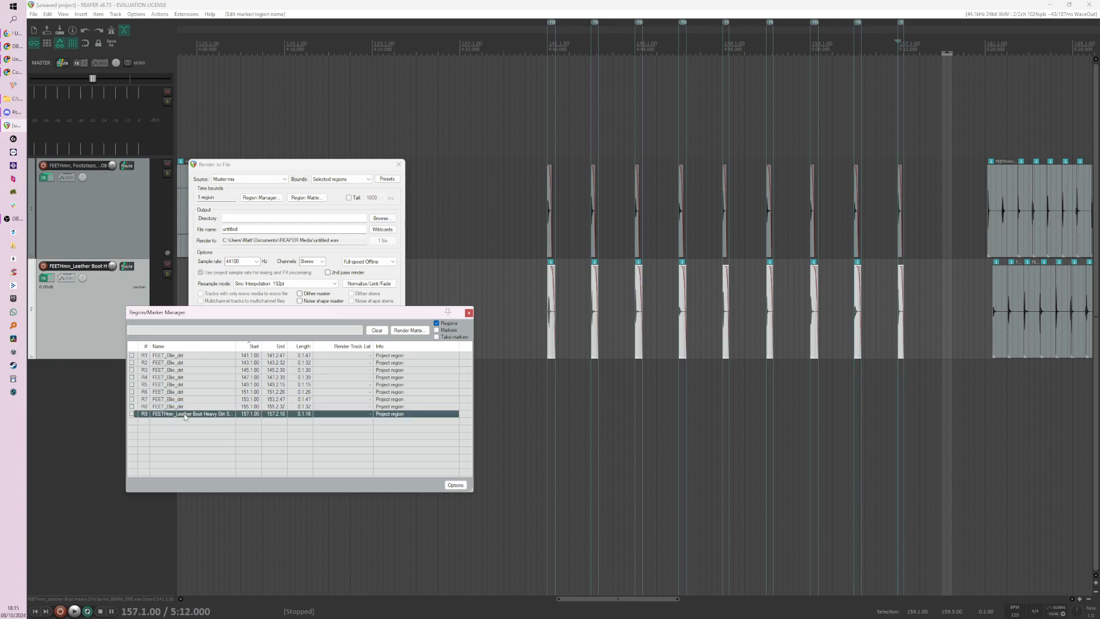
{"action": "double_click", "coordinate": [185, 414]}
{"action": "key", "text": "ctrl+v"}
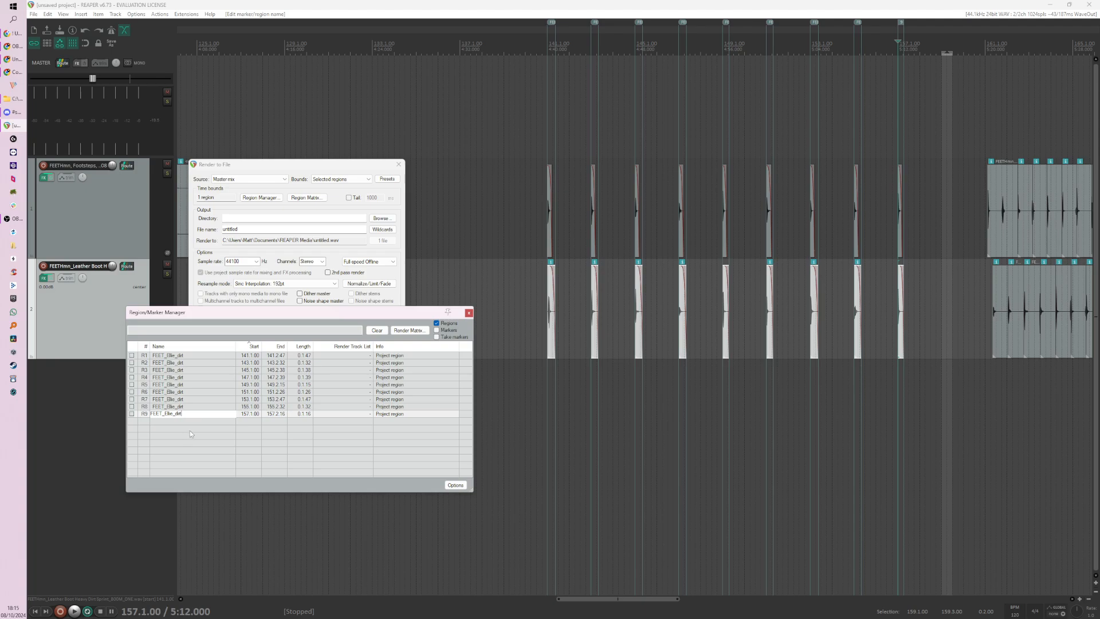
{"action": "key", "text": "Return"}
Step: Select all nine regions, R1 to R9, for rendering and close the Region/Marker Manager
{"action": "left_click", "coordinate": [190, 415]}
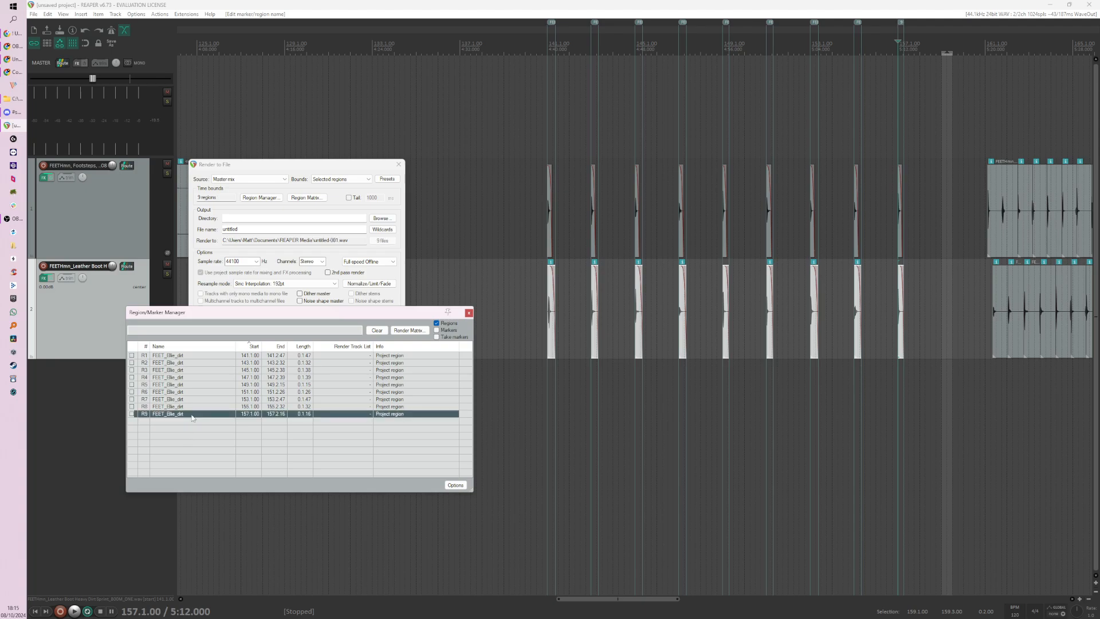
{"action": "left_click", "coordinate": [193, 356], "text": "shift"}
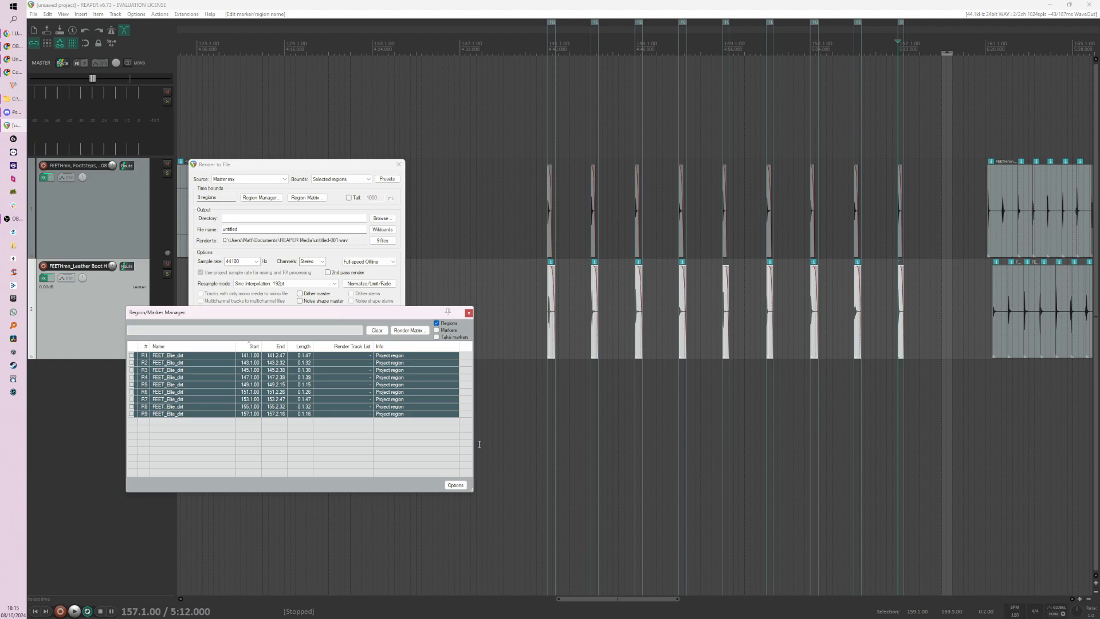
{"action": "left_click", "coordinate": [469, 312]}
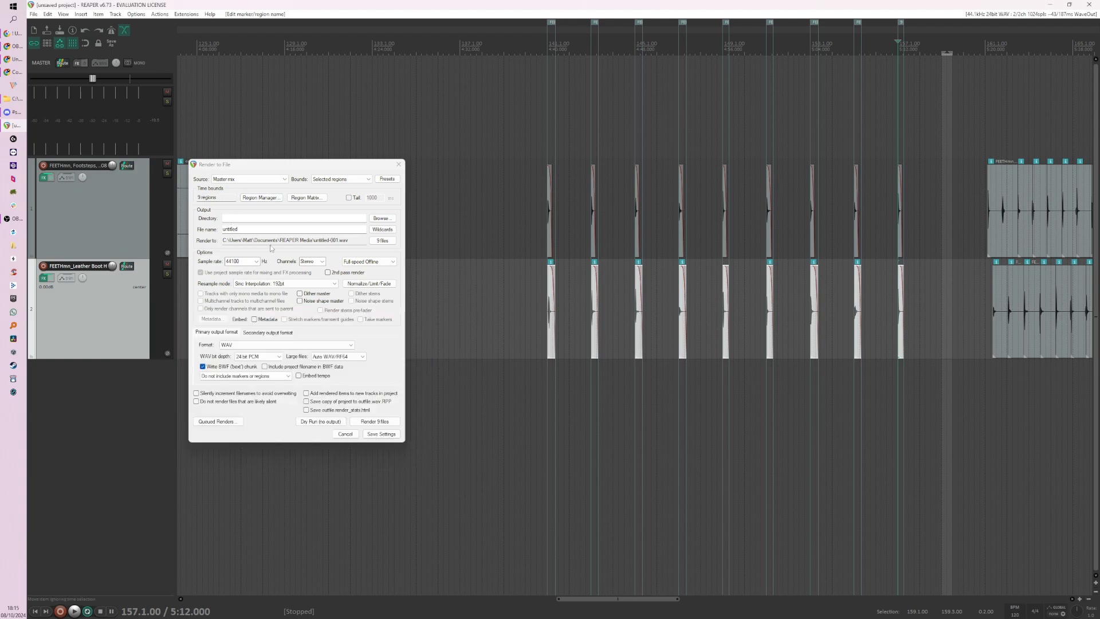
Step: Check the output directory choices and replace the render file name with the $region wildcard
{"action": "left_click", "coordinate": [380, 219]}
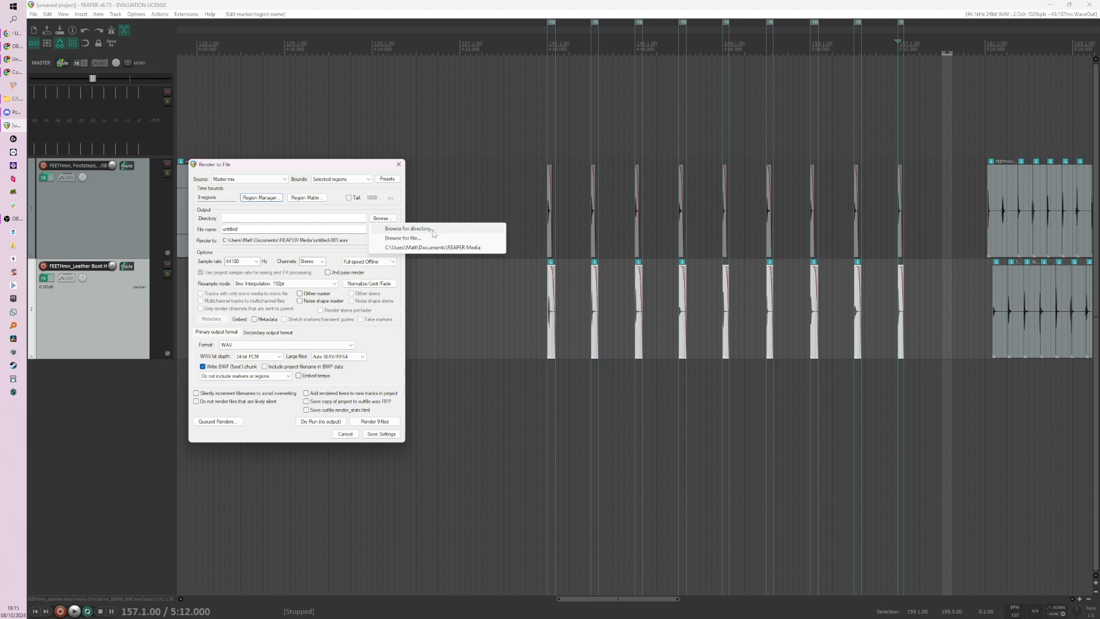
{"action": "left_click", "coordinate": [386, 210]}
{"action": "double_click", "coordinate": [229, 229]}
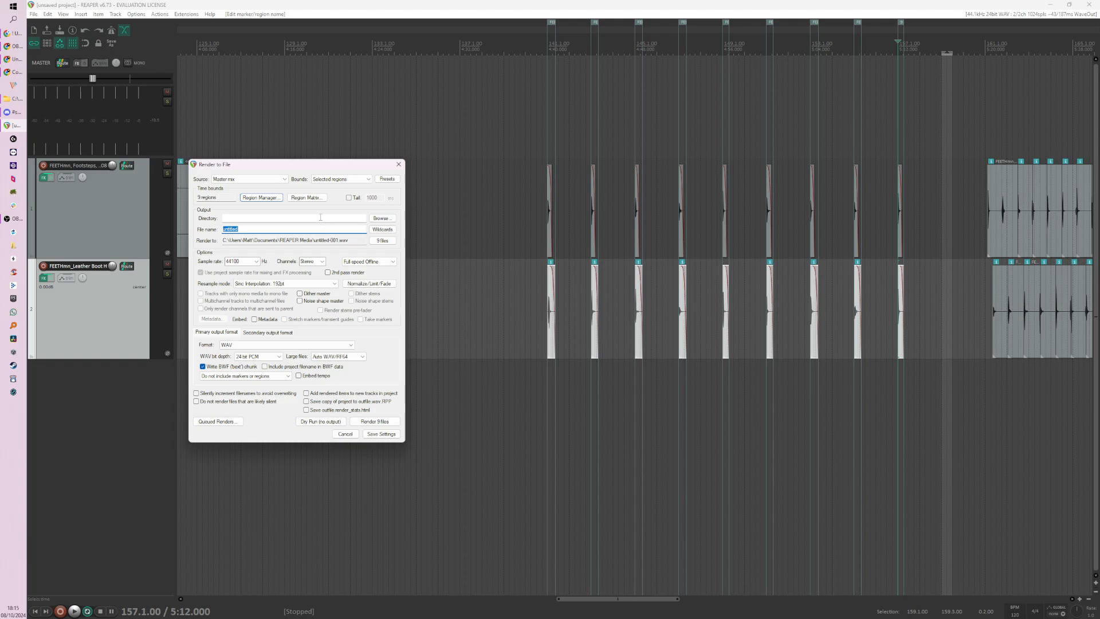
{"action": "left_click", "coordinate": [383, 229]}
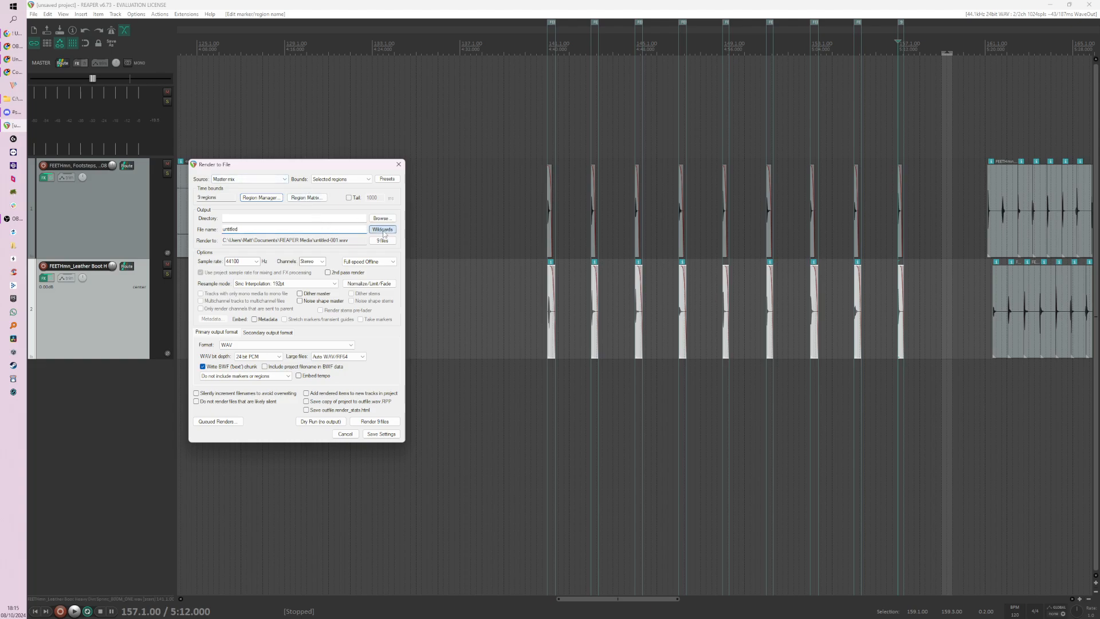
{"action": "mouse_move", "coordinate": [397, 241]}
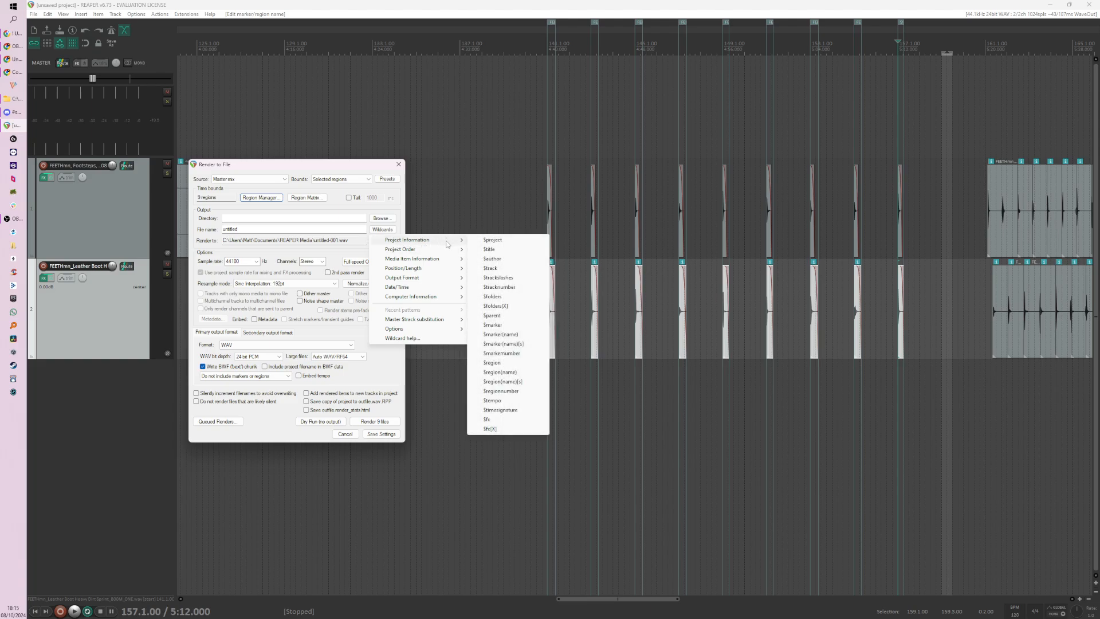
{"action": "left_click", "coordinate": [516, 366]}
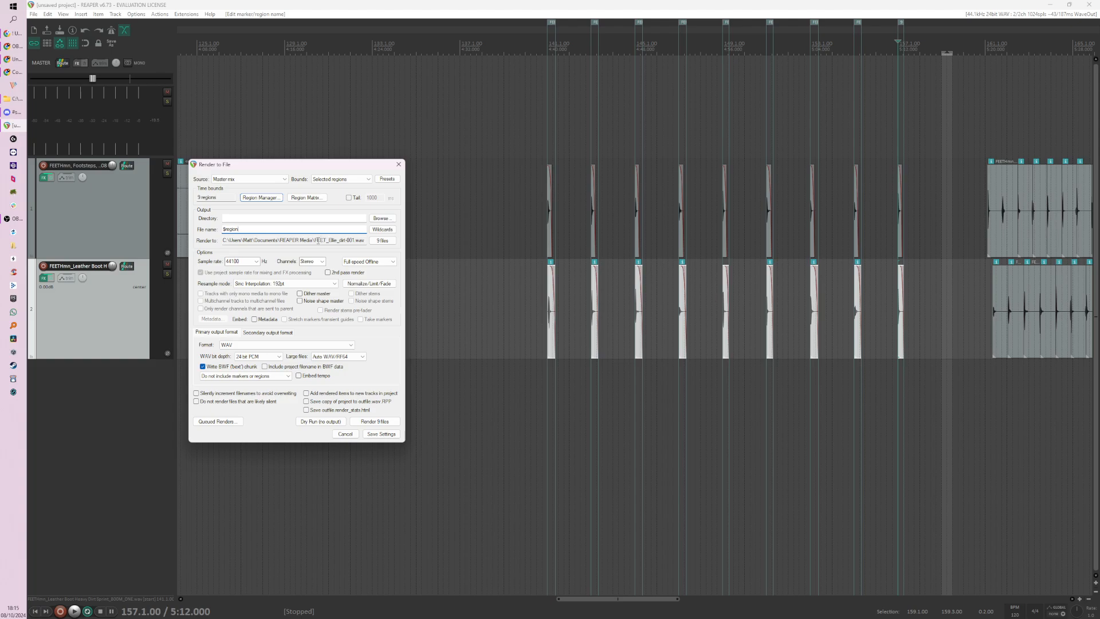
Step: Check the list of files that the render will write and set the output channels to Mono
{"action": "left_click", "coordinate": [382, 241]}
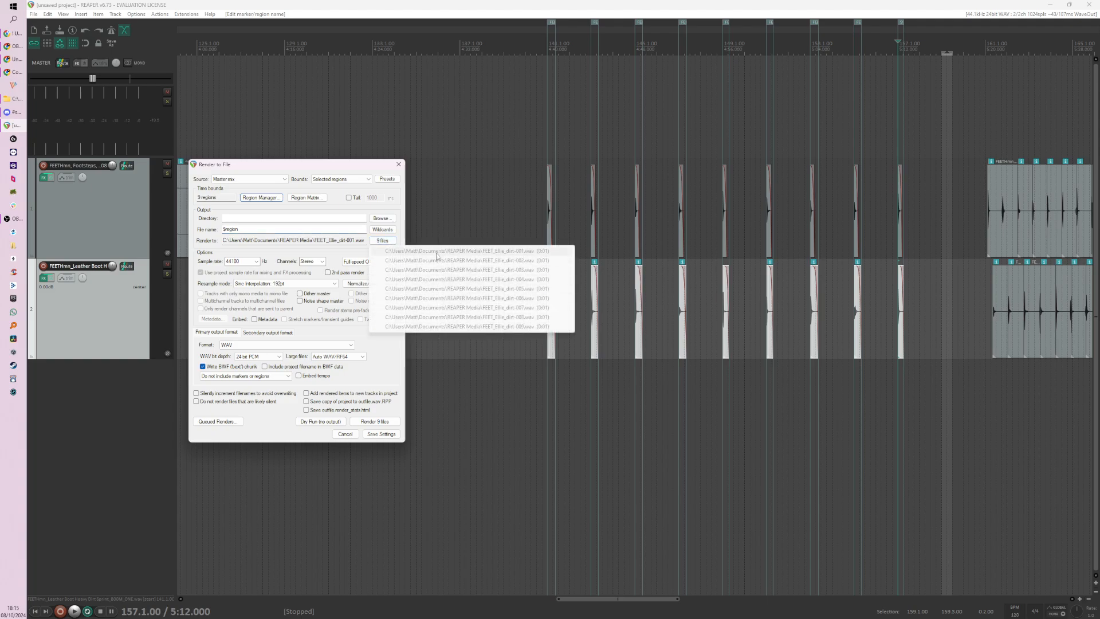
{"action": "left_click", "coordinate": [395, 240]}
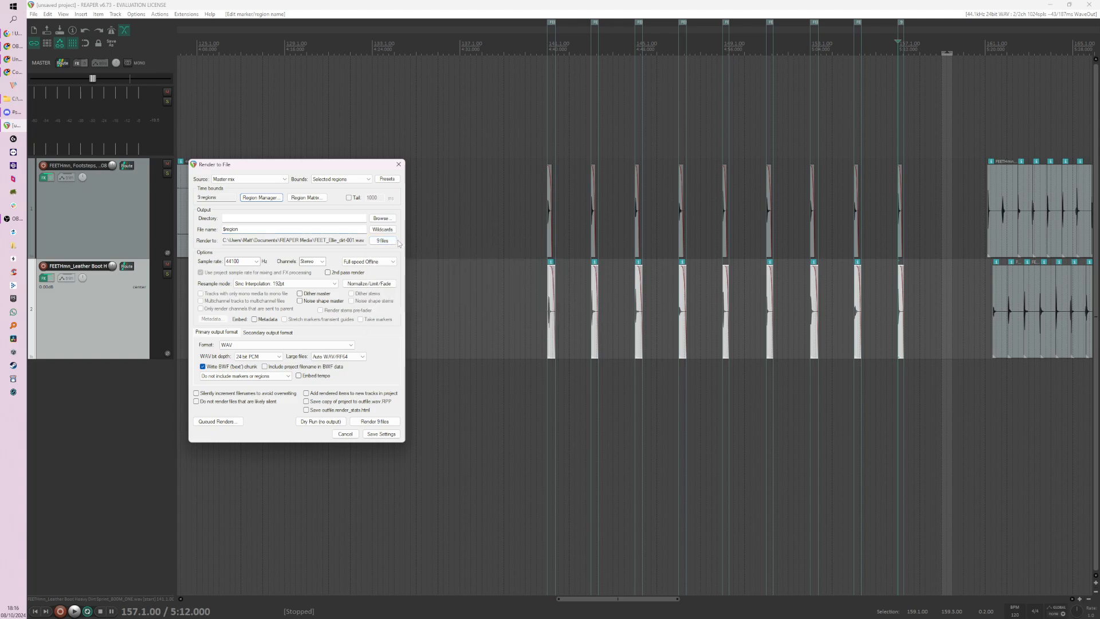
{"action": "left_click", "coordinate": [322, 262]}
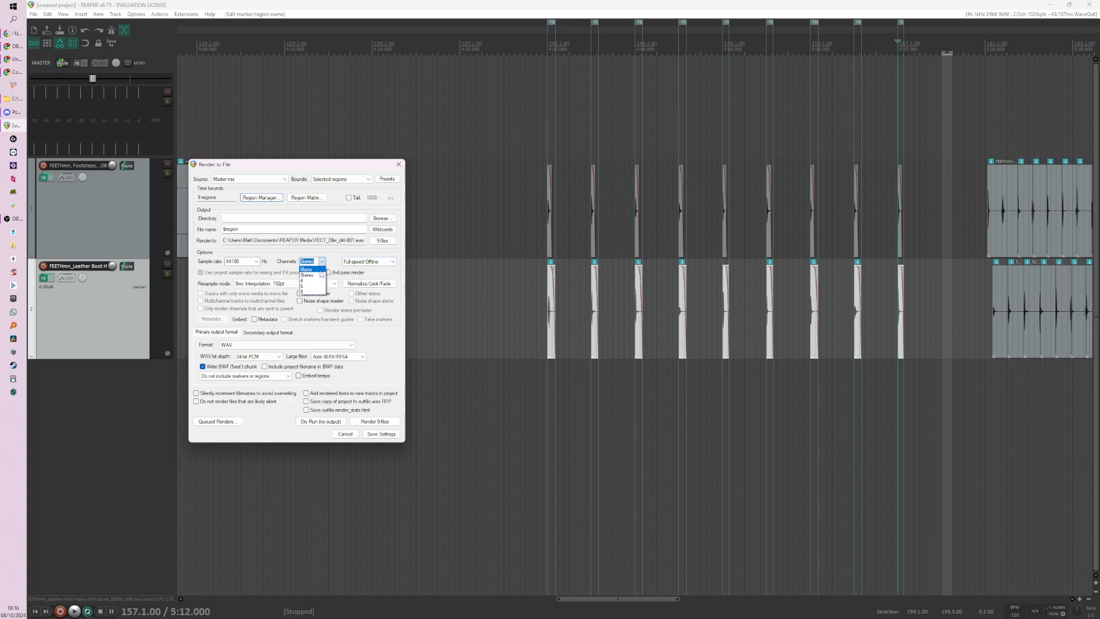
{"action": "left_click", "coordinate": [338, 258]}
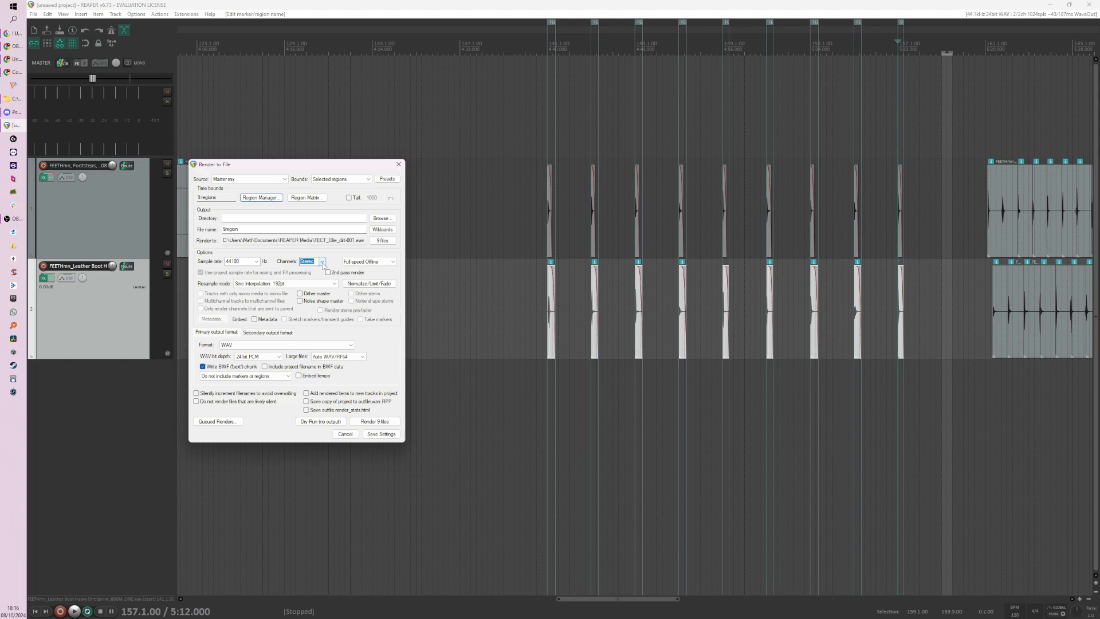
{"action": "left_click", "coordinate": [322, 262]}
{"action": "left_click", "coordinate": [314, 271]}
Step: Save all current render settings as a preset named MMG
{"action": "mouse_move", "coordinate": [363, 170]}
{"action": "left_mouse_down"}
{"action": "mouse_move", "coordinate": [378, 167]}
{"action": "mouse_move", "coordinate": [356, 174]}
{"action": "left_mouse_up"}
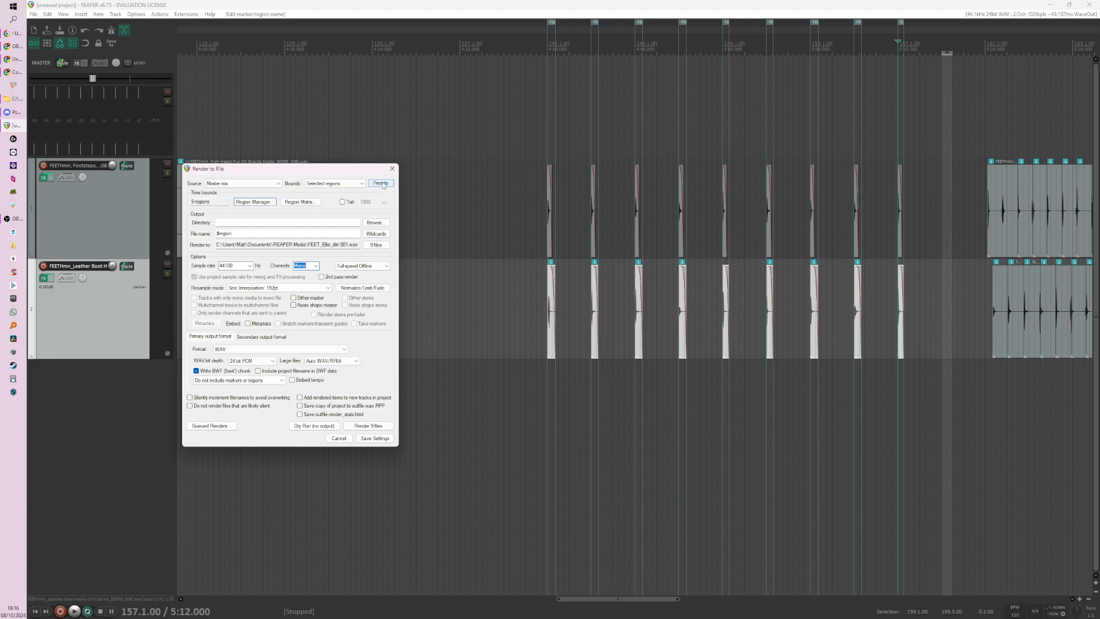
{"action": "left_click", "coordinate": [382, 184]}
{"action": "mouse_move", "coordinate": [401, 222]}
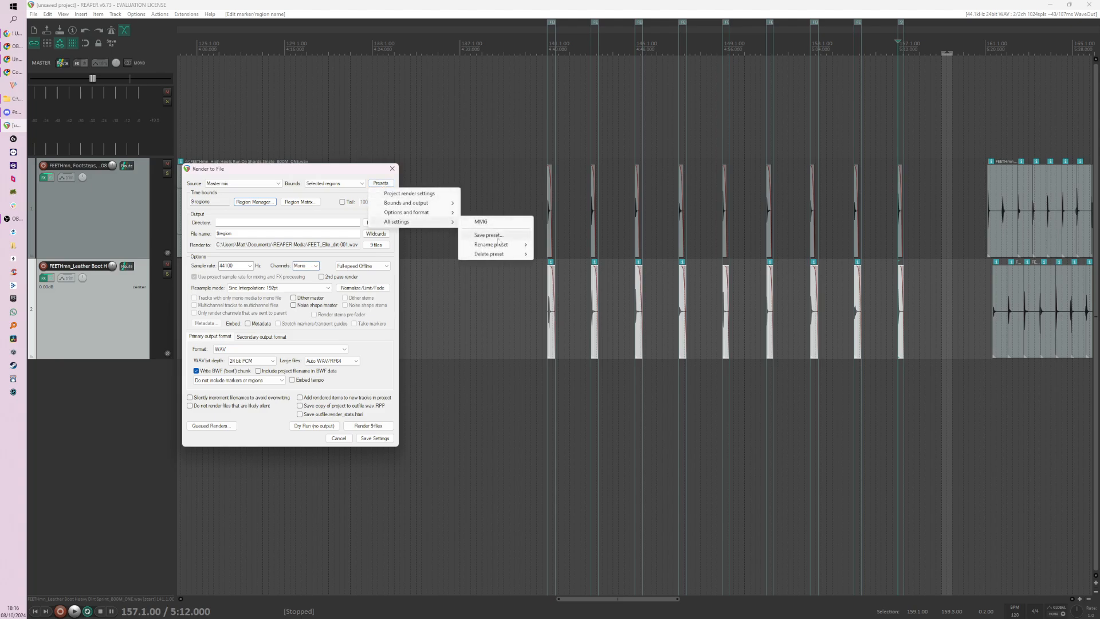
{"action": "left_click", "coordinate": [493, 235]}
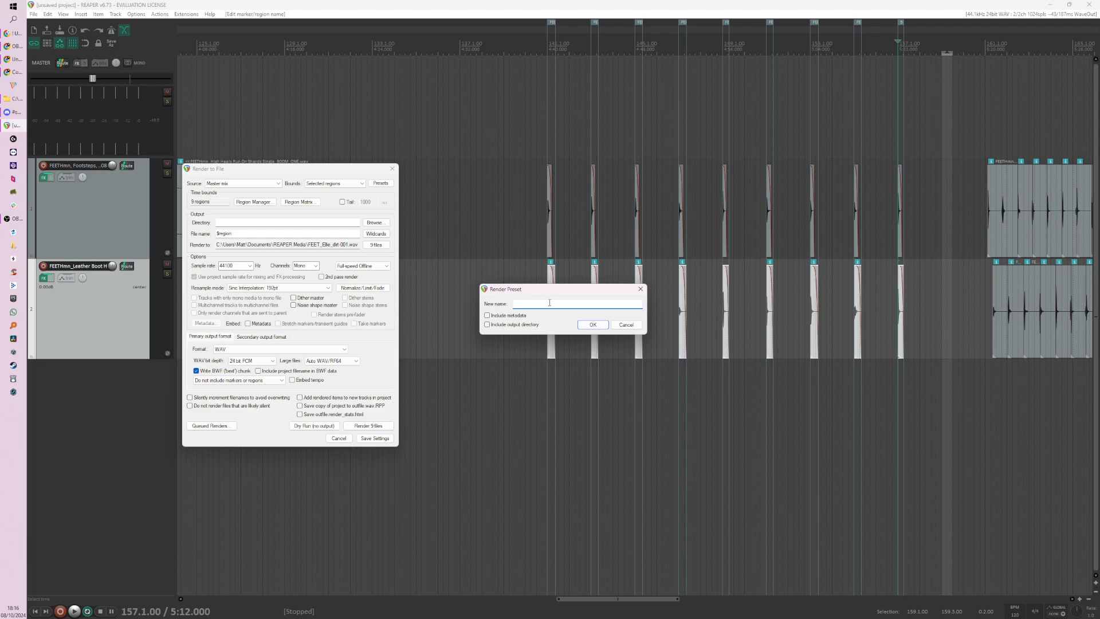
{"action": "type", "text": "MMG"}
{"action": "left_click", "coordinate": [595, 330]}
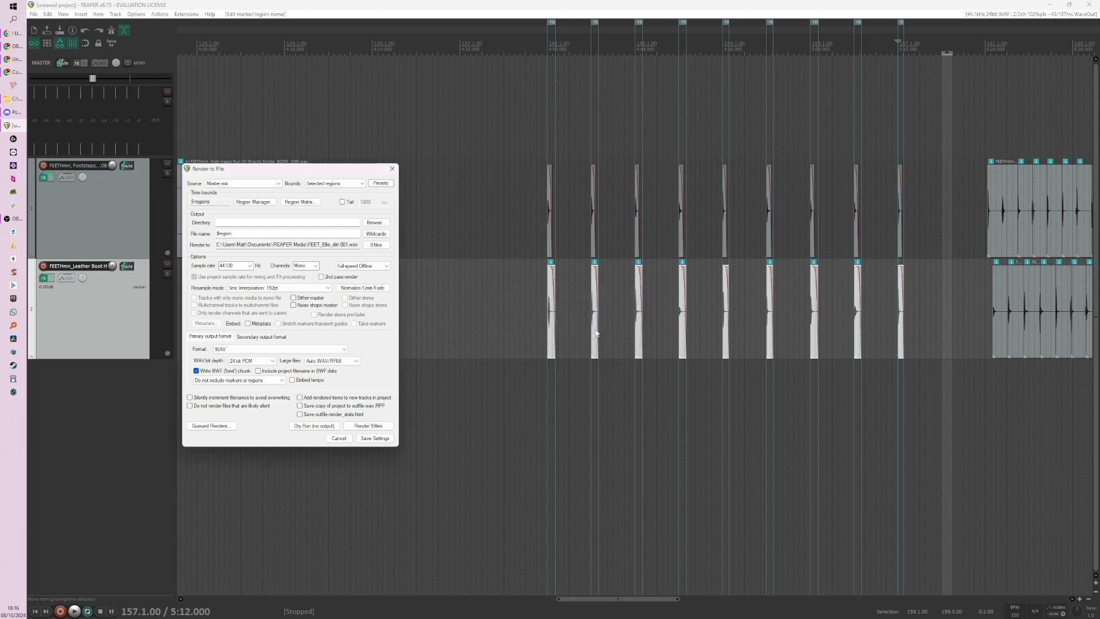
Step: Check the presets stored for all render settings and leave the render dialog without rendering
{"action": "left_click_drag", "start_coordinate": [319, 172], "coordinate": [340, 165]}
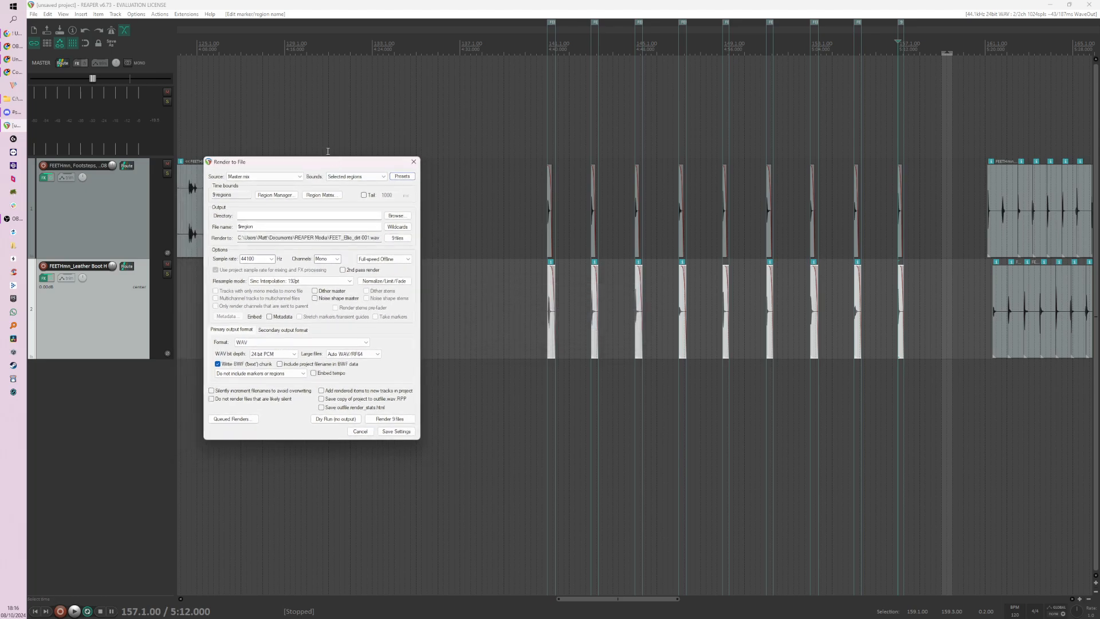
{"action": "left_click", "coordinate": [402, 176]}
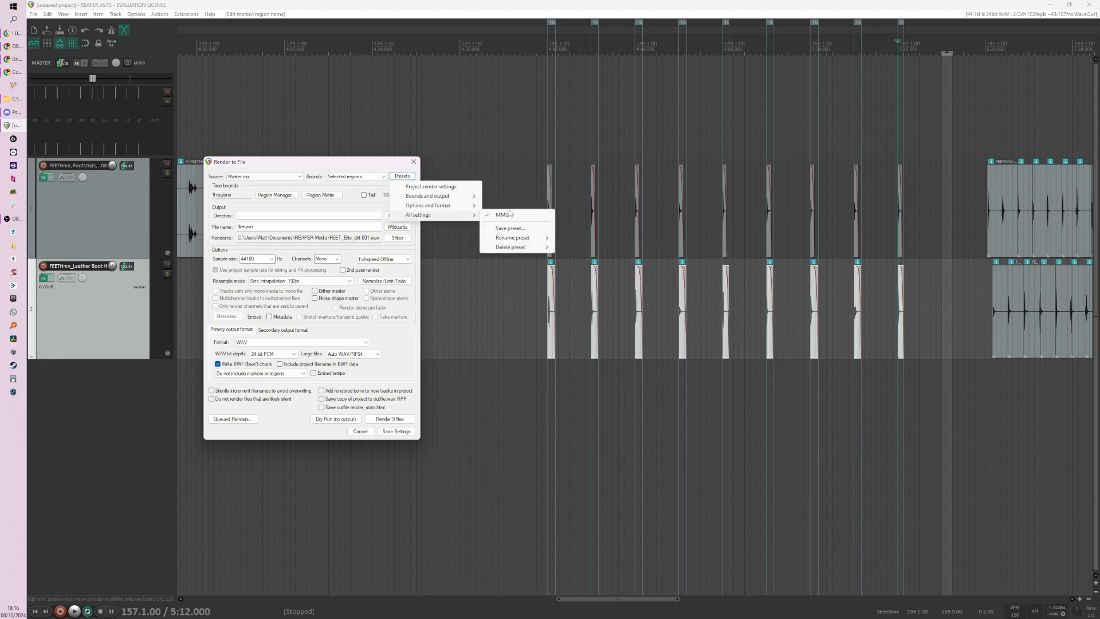
{"action": "left_click", "coordinate": [369, 165]}
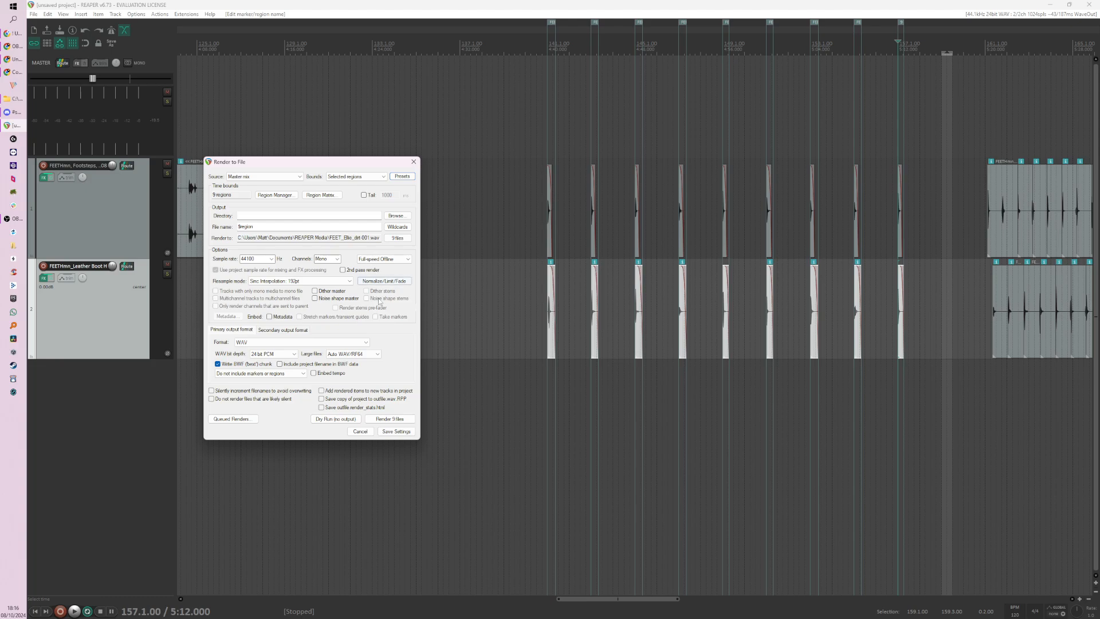
{"action": "left_click", "coordinate": [360, 432]}
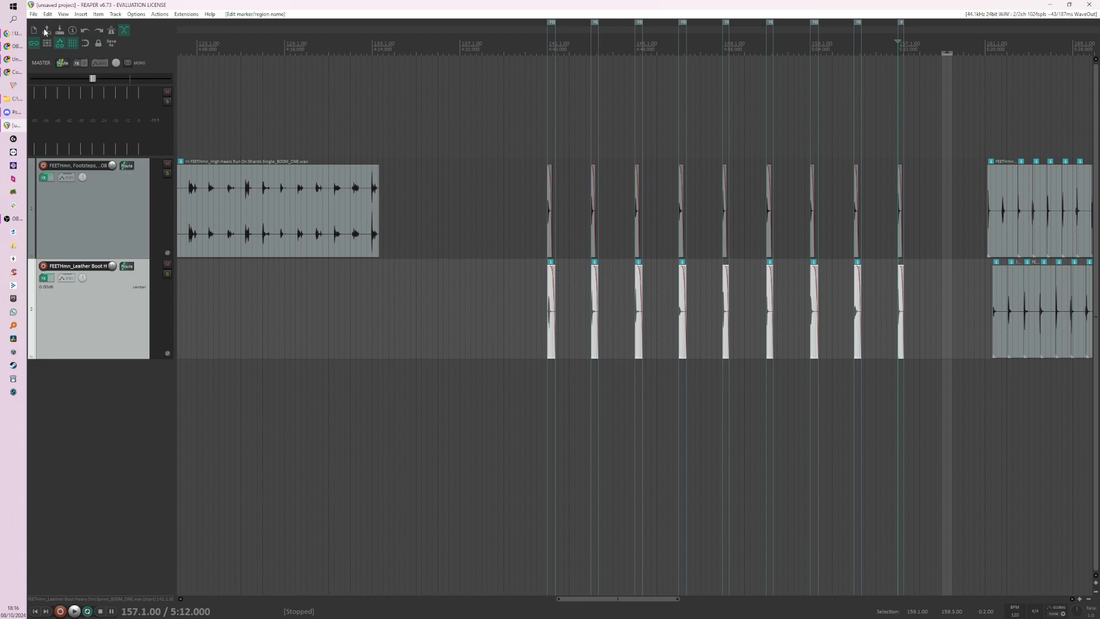
Step: Try saving the project under a new name with all media copied into the project directory, and leave without saving
{"action": "left_click", "coordinate": [34, 14]}
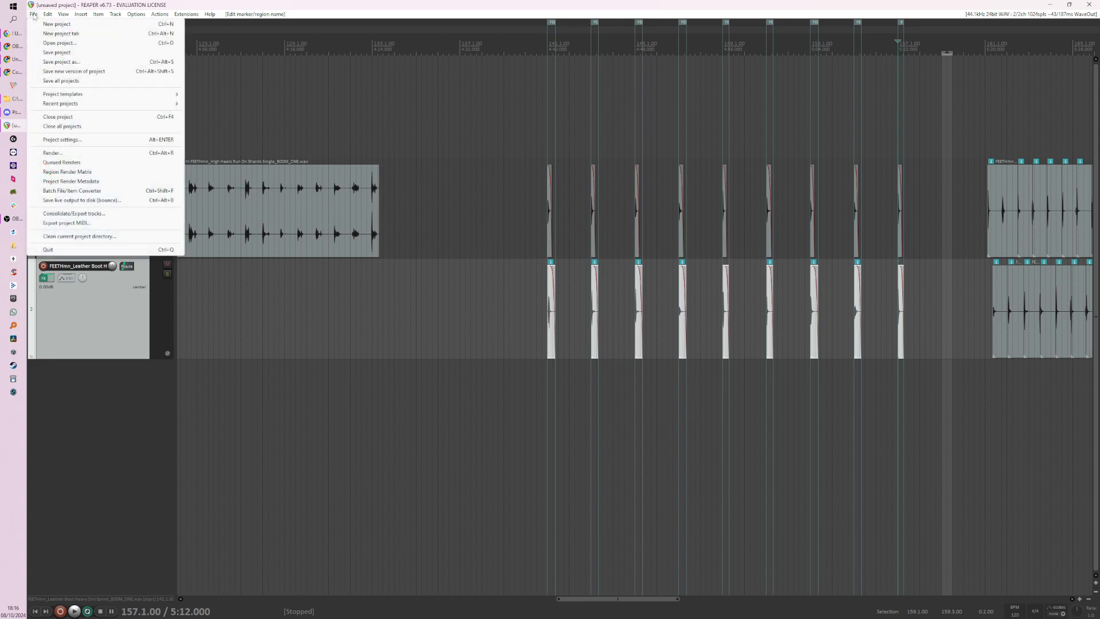
{"action": "left_click", "coordinate": [86, 62]}
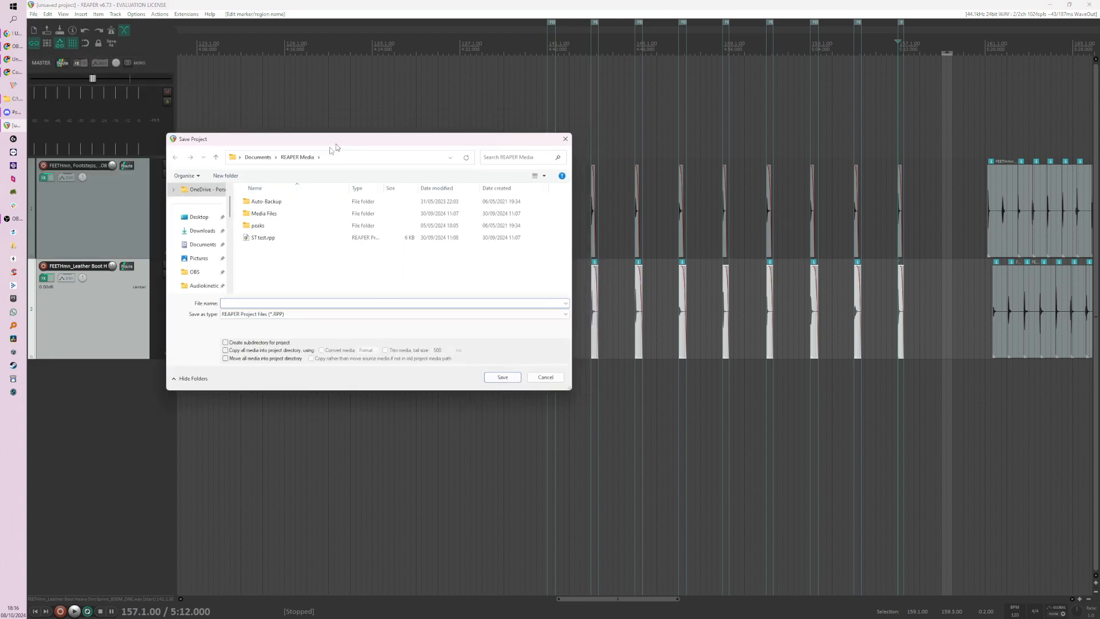
{"action": "left_click", "coordinate": [190, 356]}
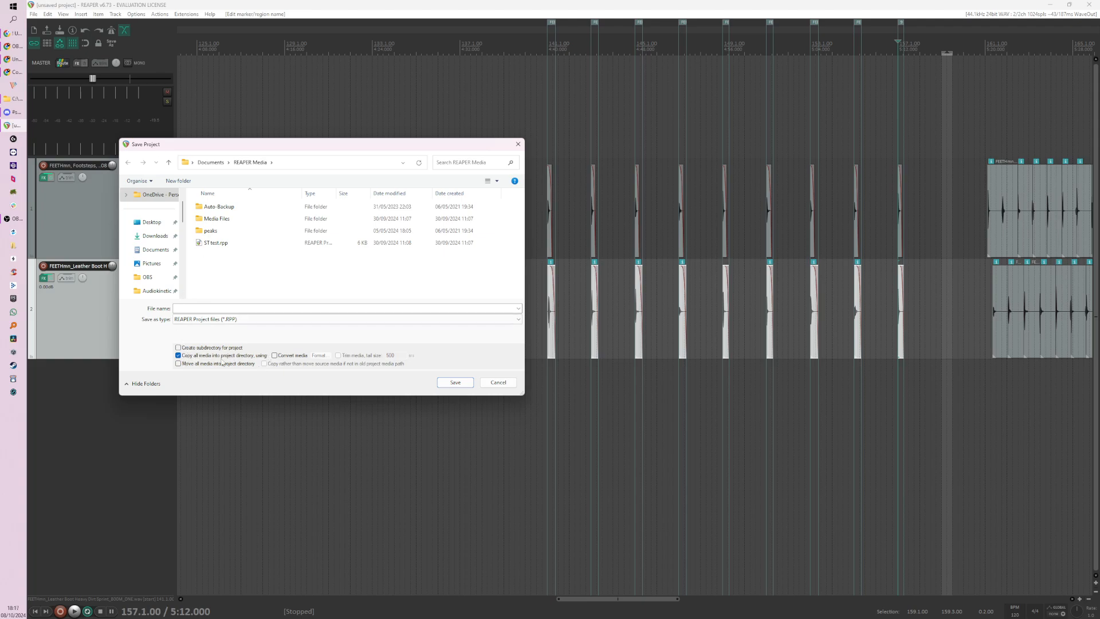
{"action": "left_click_drag", "start_coordinate": [393, 149], "coordinate": [318, 181]}
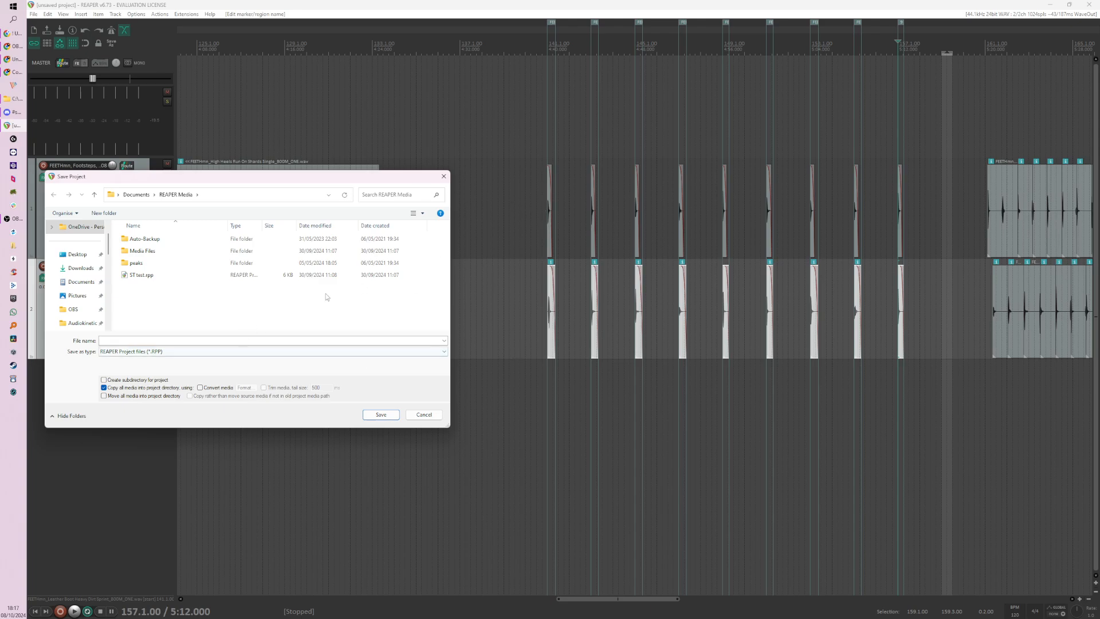
{"action": "left_click_drag", "start_coordinate": [329, 183], "coordinate": [347, 178]}
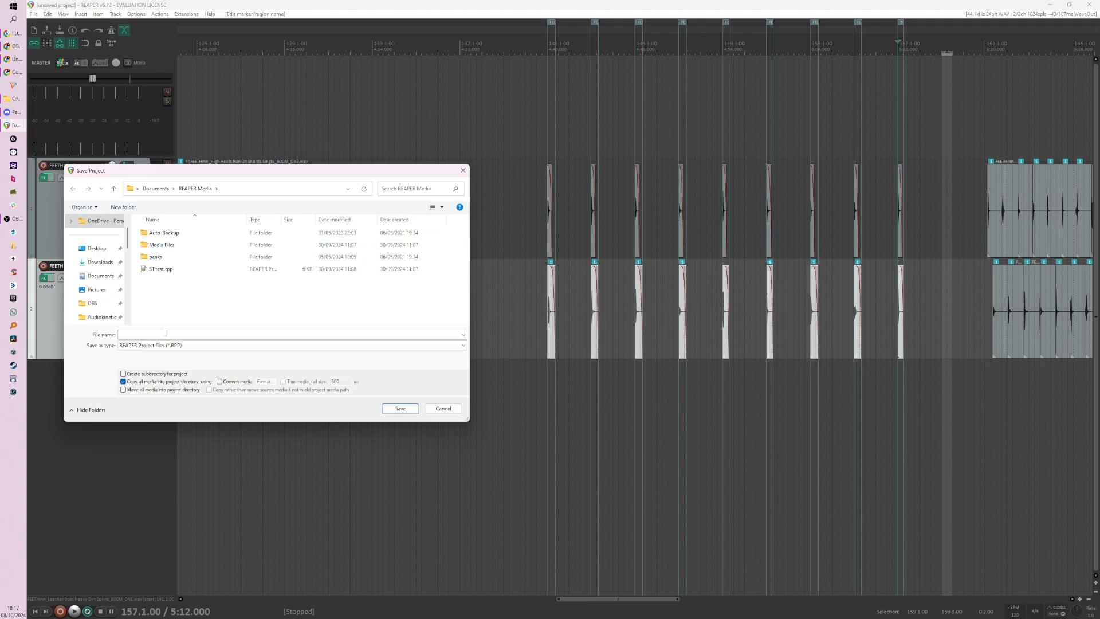
{"action": "left_click", "coordinate": [172, 248]}
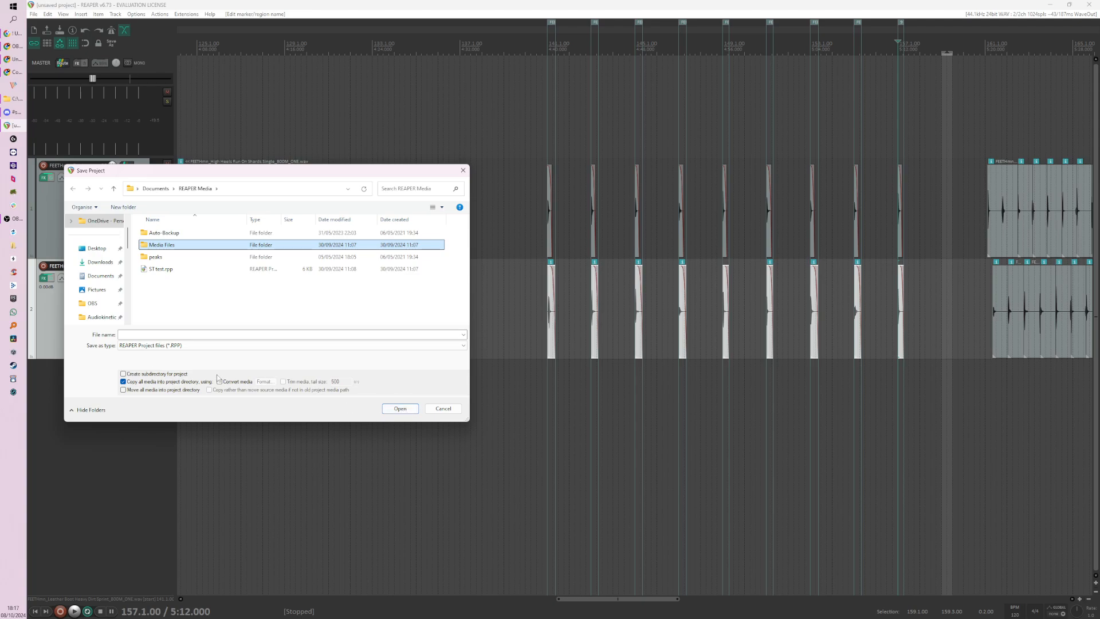
{"action": "left_click", "coordinate": [443, 409]}
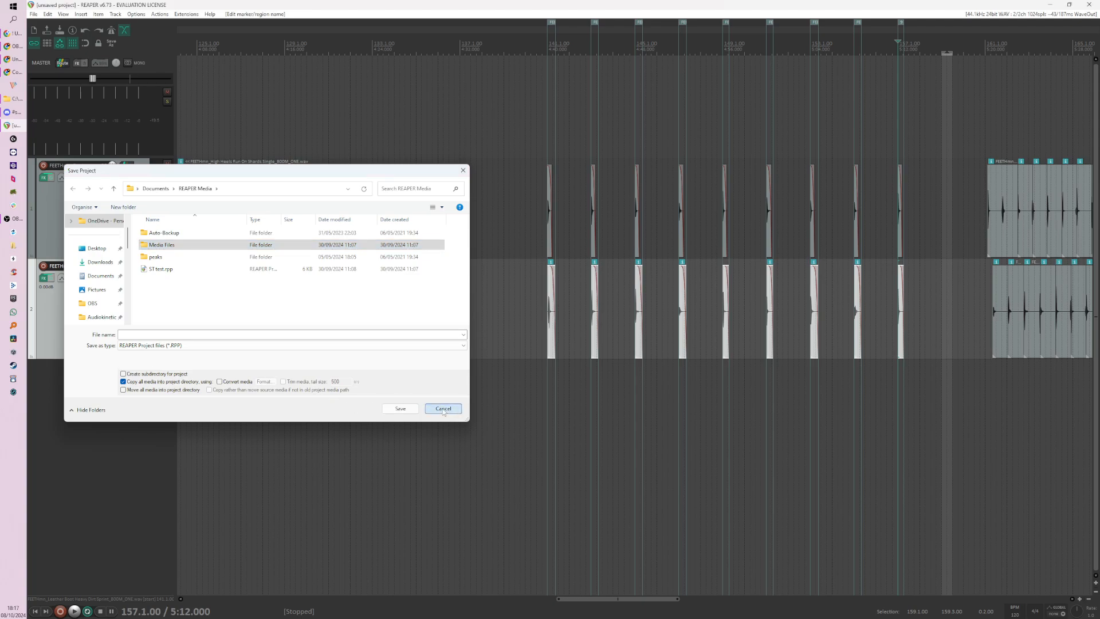
Step: Apply the stored MMG preset for all settings to the project's render setup
{"action": "left_click", "coordinate": [33, 14]}
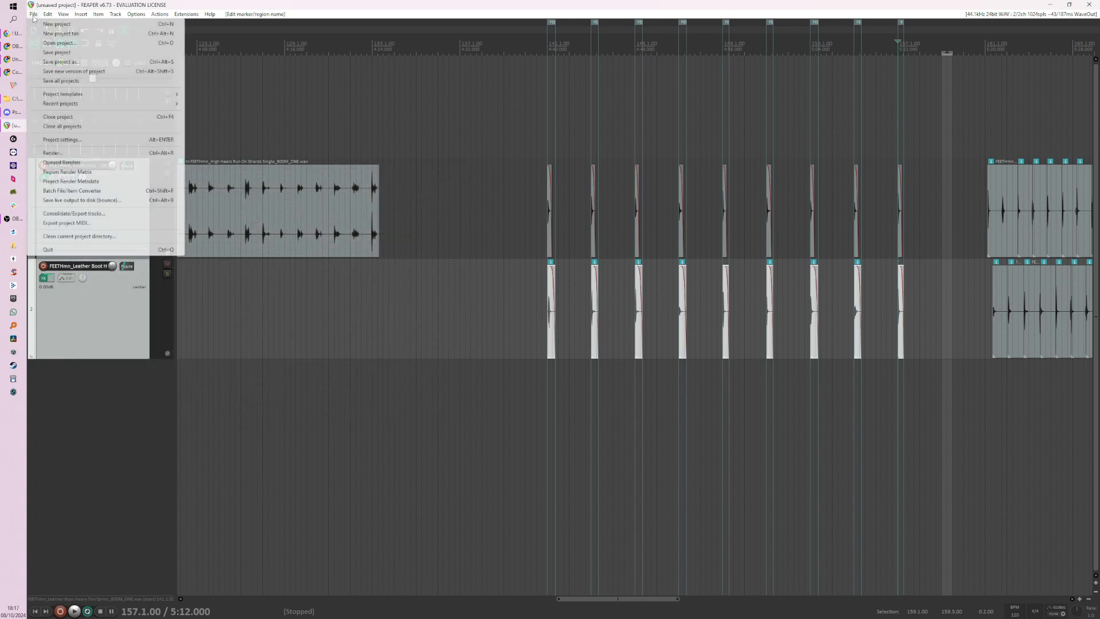
{"action": "left_click", "coordinate": [63, 144]}
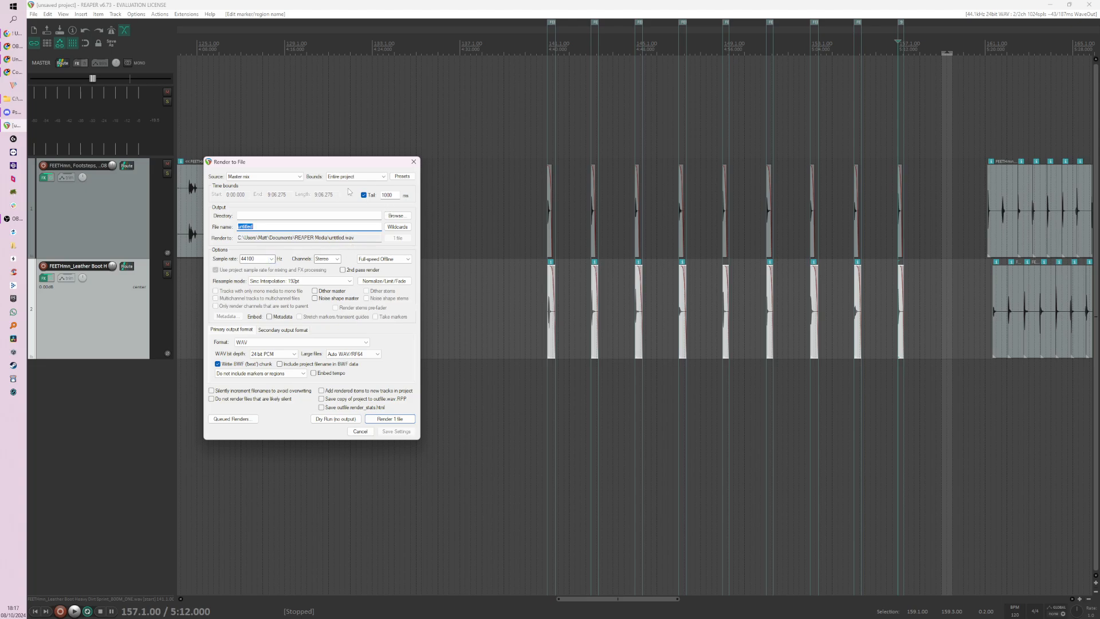
{"action": "left_click", "coordinate": [412, 177]}
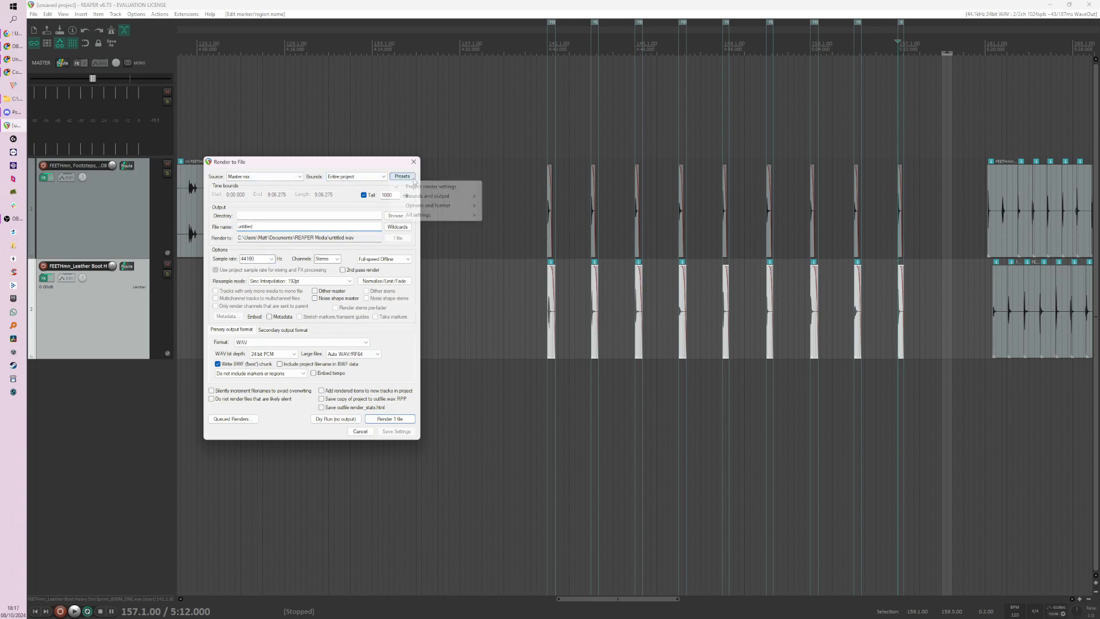
{"action": "mouse_move", "coordinate": [459, 214]}
{"action": "left_click", "coordinate": [503, 214]}
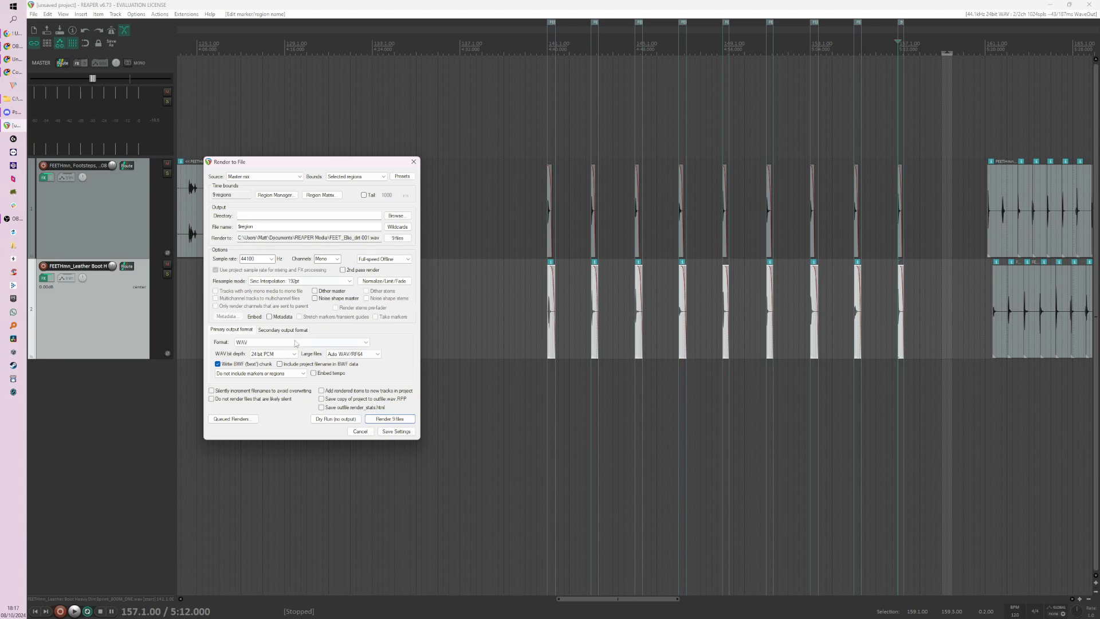
Step: Check the output directory choices and the loaded render settings, and leave the render dialog without rendering
{"action": "left_click", "coordinate": [404, 217]}
{"action": "left_click", "coordinate": [414, 211]}
{"action": "left_click_drag", "start_coordinate": [373, 168], "coordinate": [363, 197]}
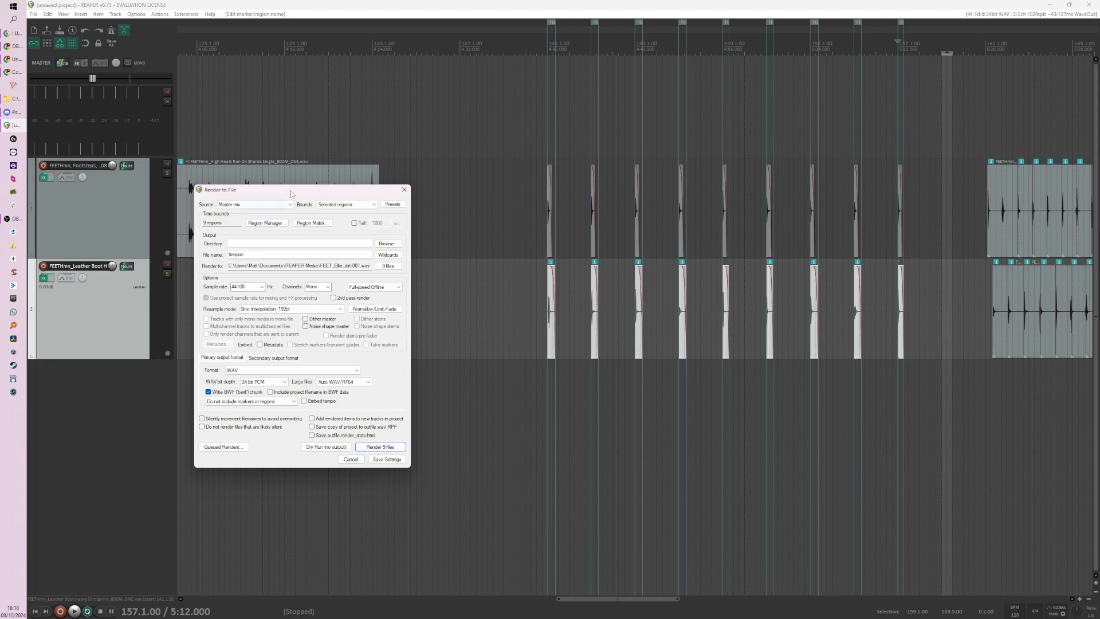
{"action": "left_click_drag", "start_coordinate": [301, 190], "coordinate": [320, 281]}
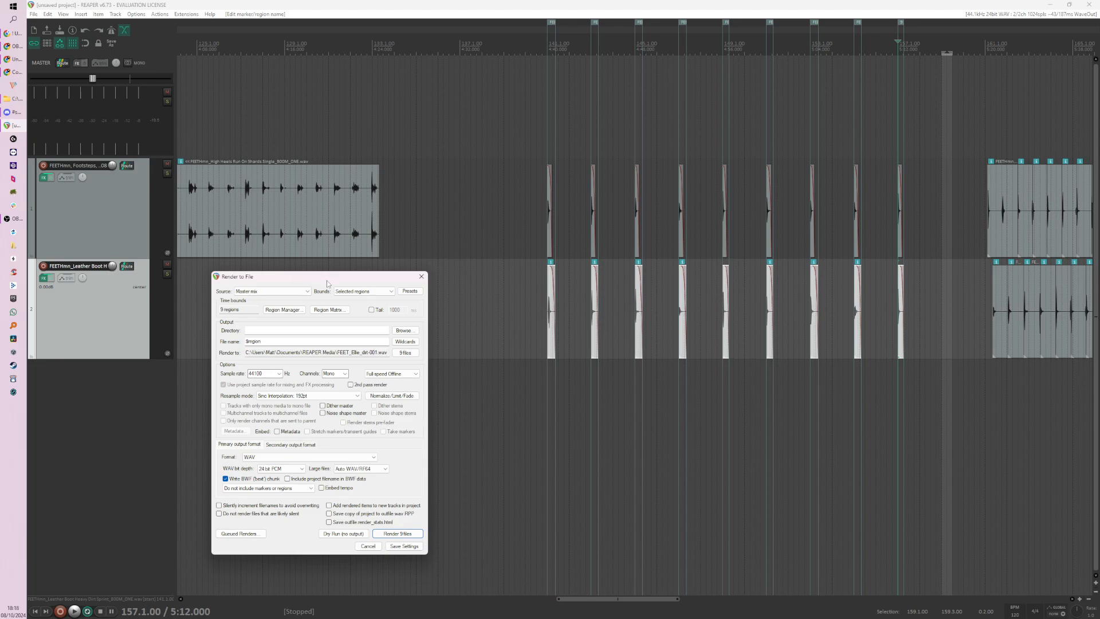
{"action": "left_click", "coordinate": [421, 277]}
Step: Set the time selection to the bounds of the last footstep's region and play back the two layered items
{"action": "scroll", "coordinate": [702, 287], "scroll_direction": "up", "scroll_amount": 5}
{"action": "scroll", "coordinate": [668, 285], "scroll_direction": "up", "scroll_amount": 2}
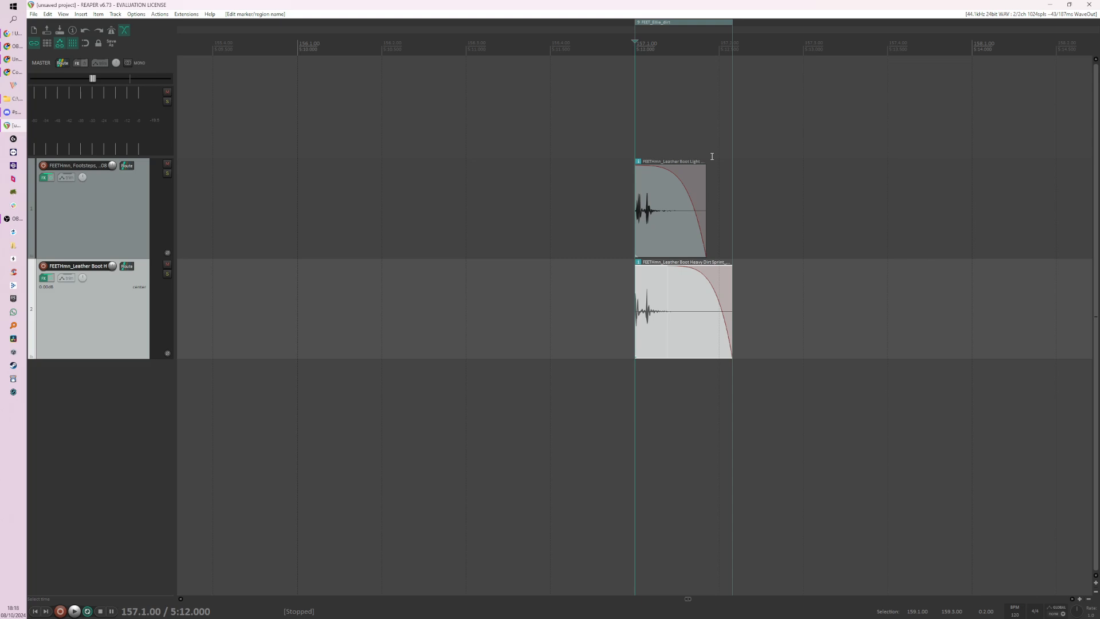
{"action": "scroll", "coordinate": [577, 319], "scroll_direction": "down", "scroll_amount": 1}
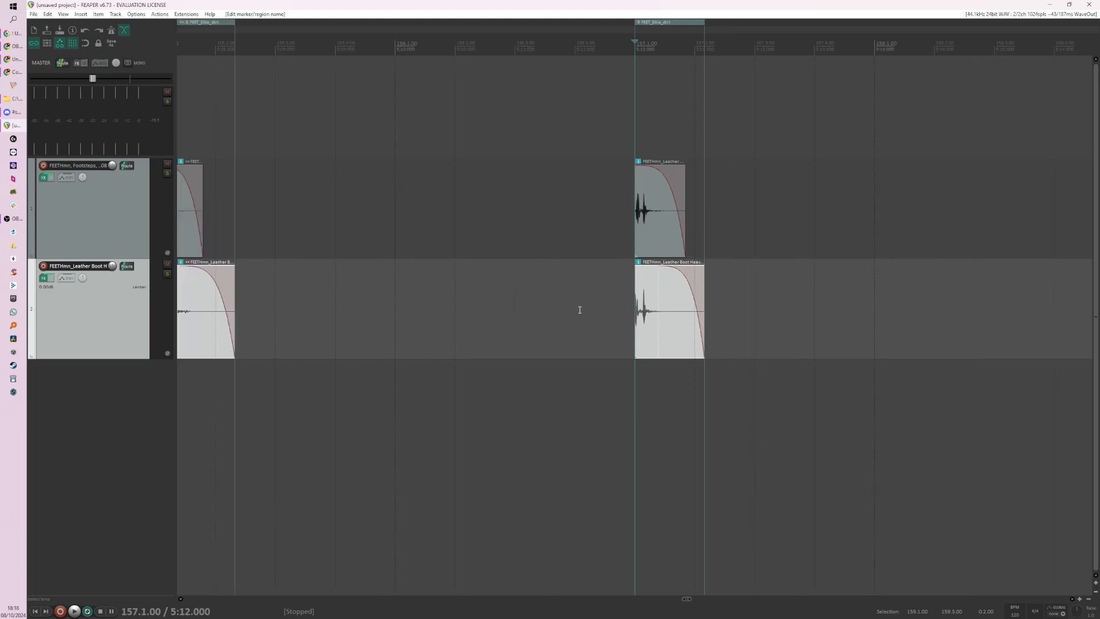
{"action": "left_click_drag", "start_coordinate": [579, 304], "coordinate": [810, 298]}
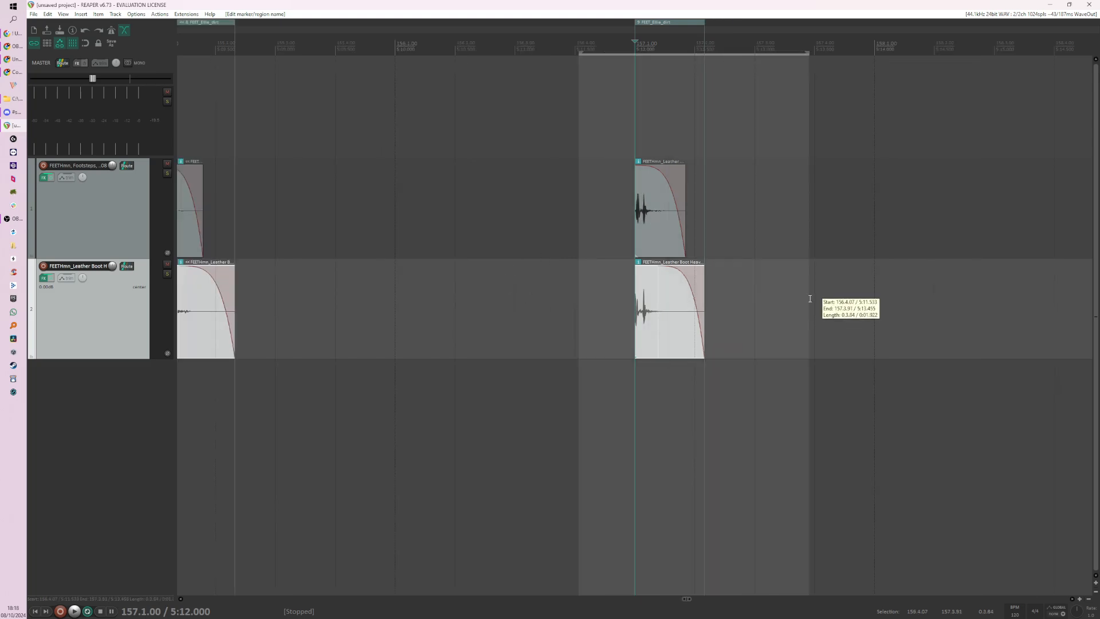
{"action": "double_click", "coordinate": [679, 53]}
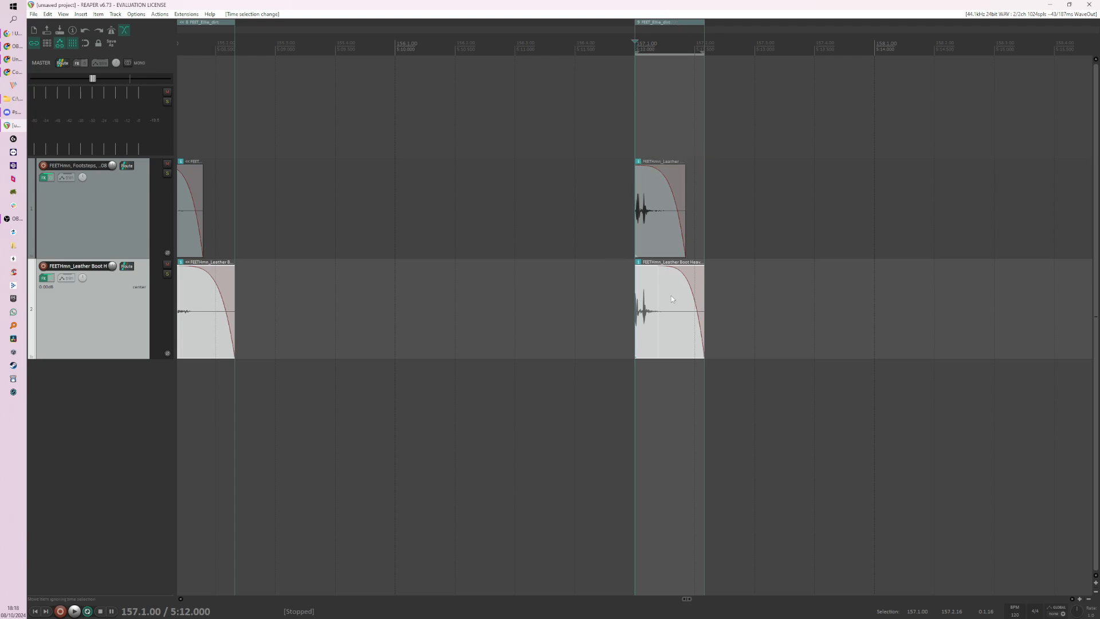
{"action": "key", "text": "space"}
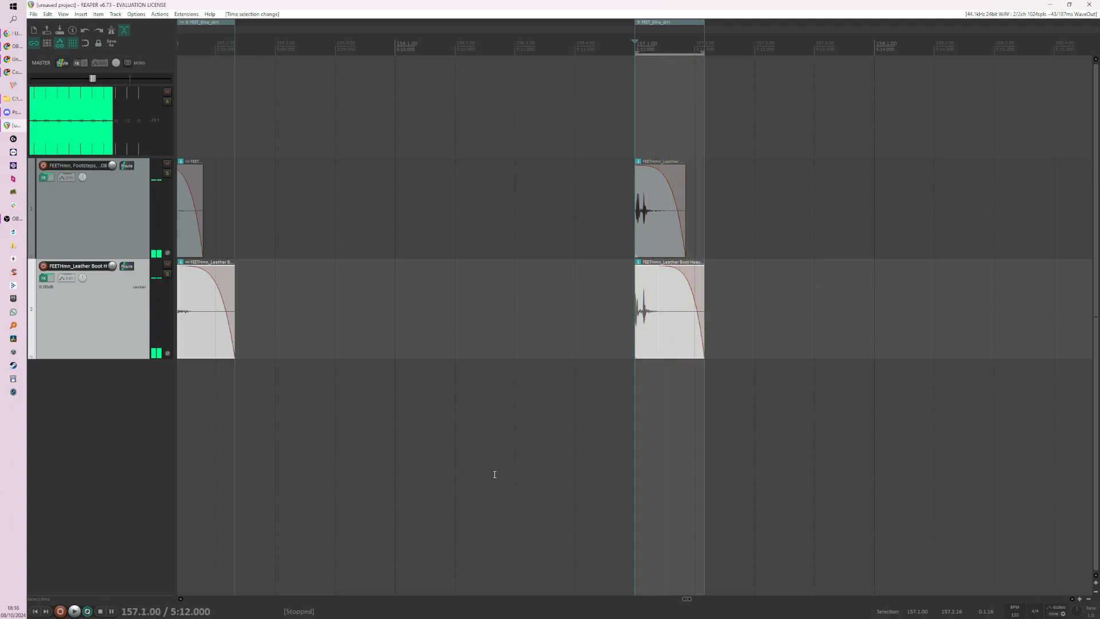
{"action": "key", "text": "space"}
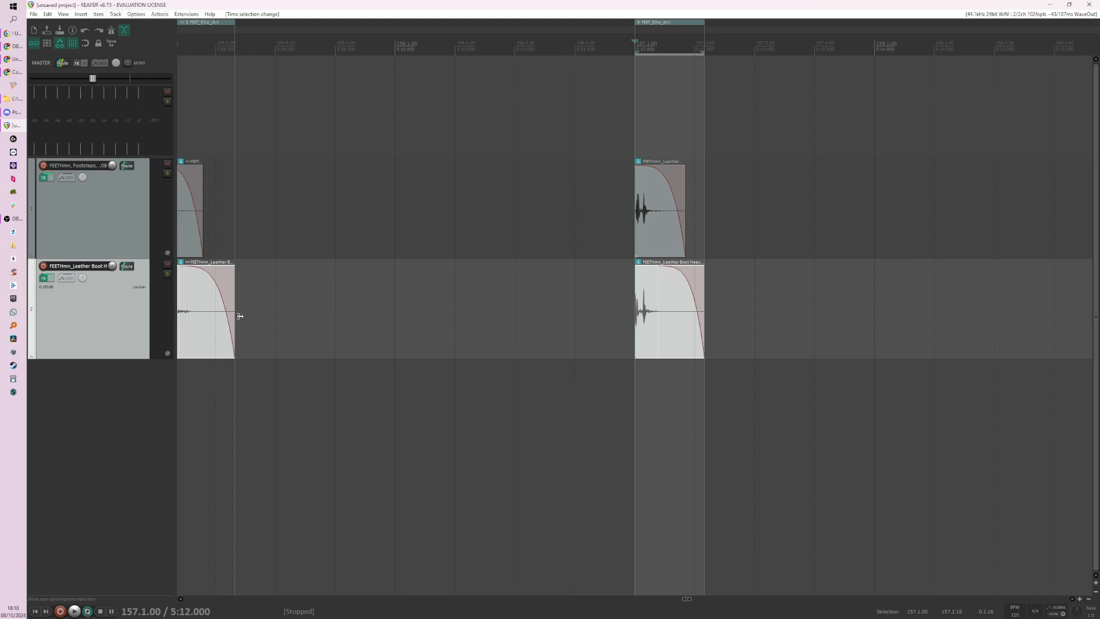
Step: Select all nine pairs of layered light and heavy footstep items across both tracks
{"action": "scroll", "coordinate": [508, 236], "scroll_direction": "up", "scroll_amount": 2}
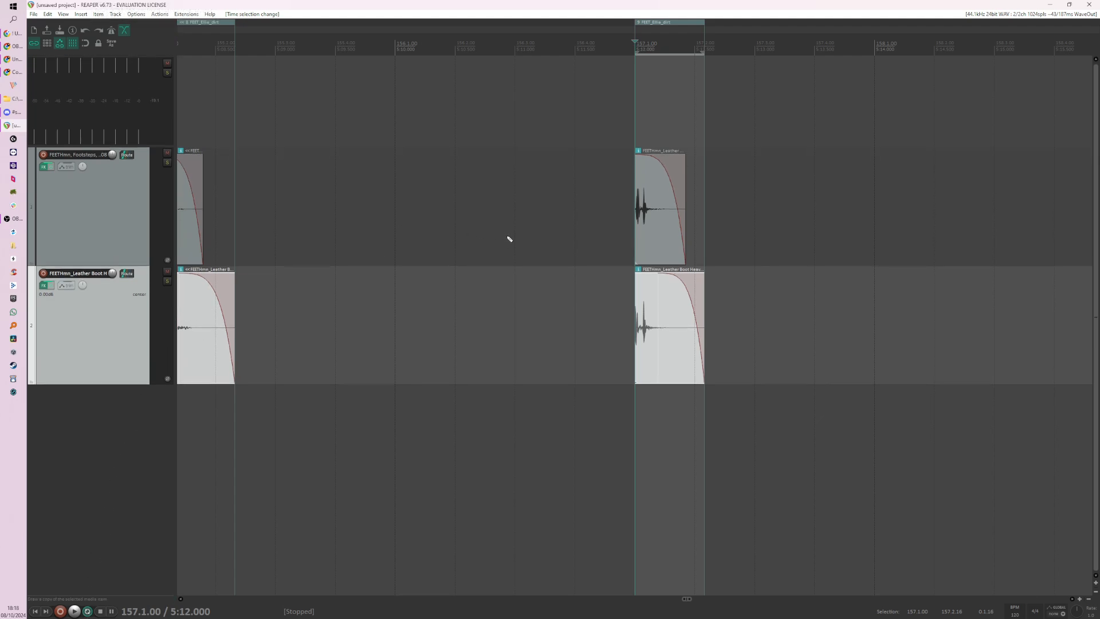
{"action": "scroll", "coordinate": [508, 237], "scroll_direction": "down", "scroll_amount": 1}
{"action": "scroll", "coordinate": [524, 232], "scroll_direction": "down", "scroll_amount": 3}
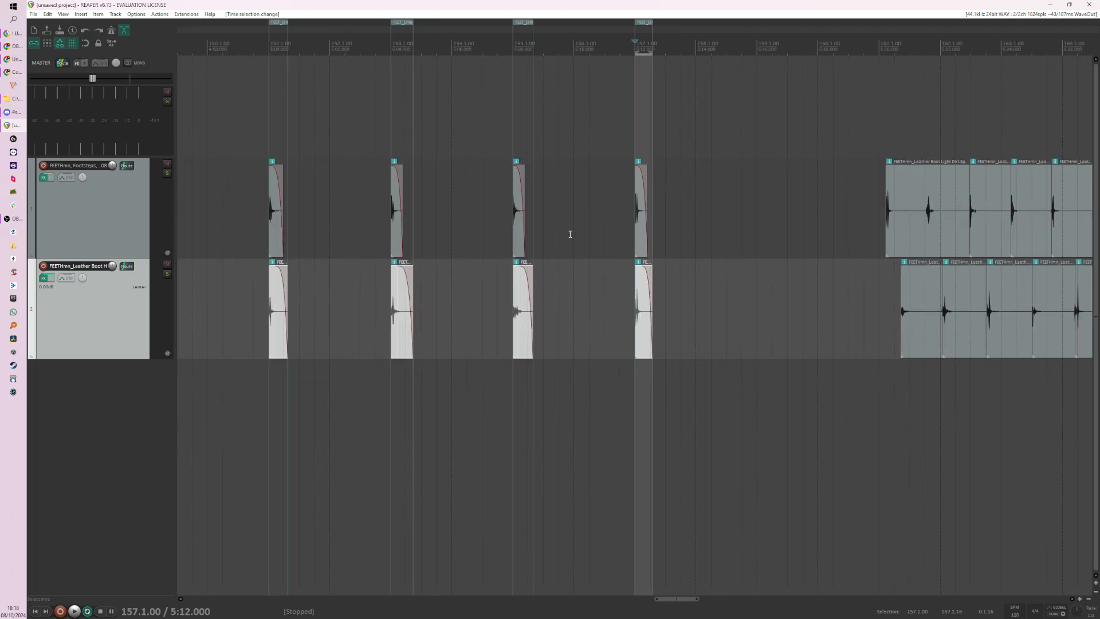
{"action": "scroll", "coordinate": [656, 216], "scroll_direction": "down", "scroll_amount": 2}
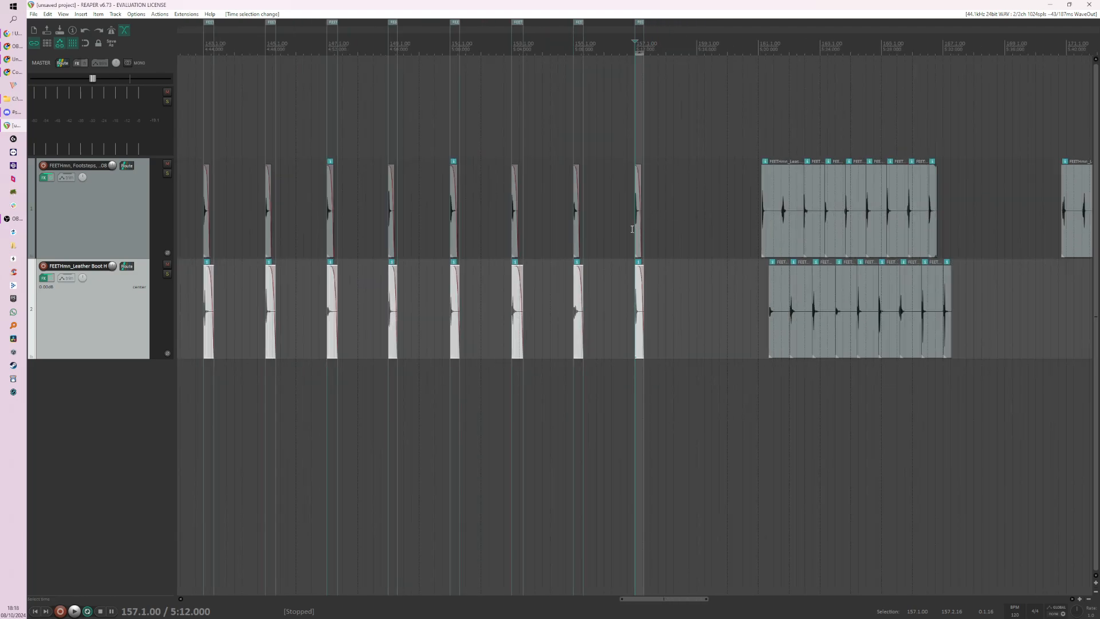
{"action": "scroll", "coordinate": [632, 228], "scroll_direction": "down", "scroll_amount": 2}
{"action": "scroll", "coordinate": [648, 296], "scroll_direction": "up", "scroll_amount": 5}
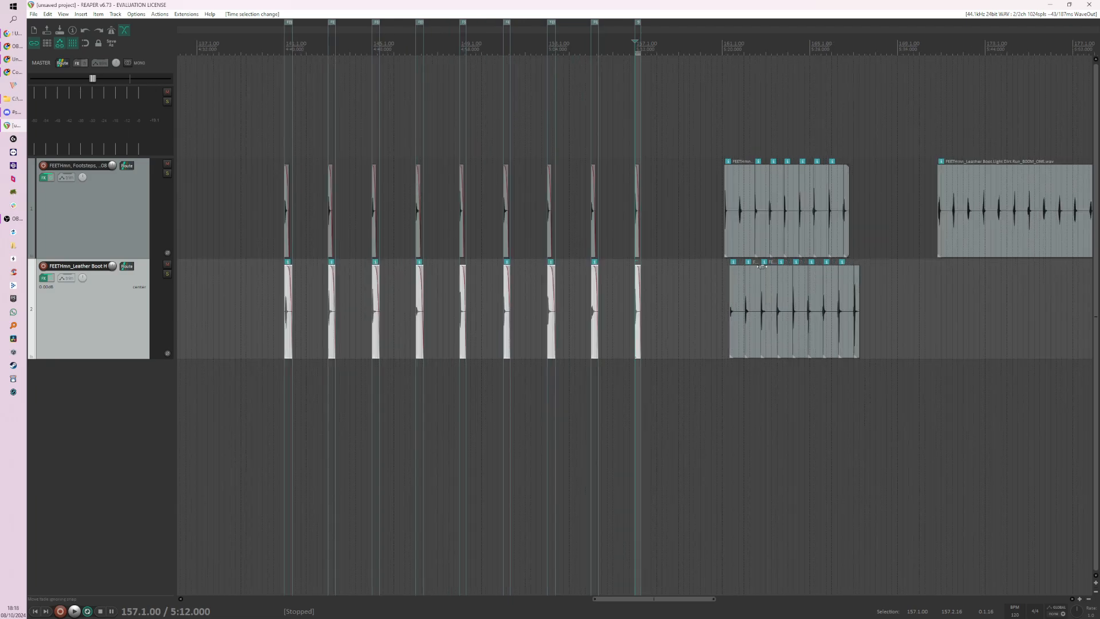
{"action": "scroll", "coordinate": [648, 295], "scroll_direction": "up", "scroll_amount": 6}
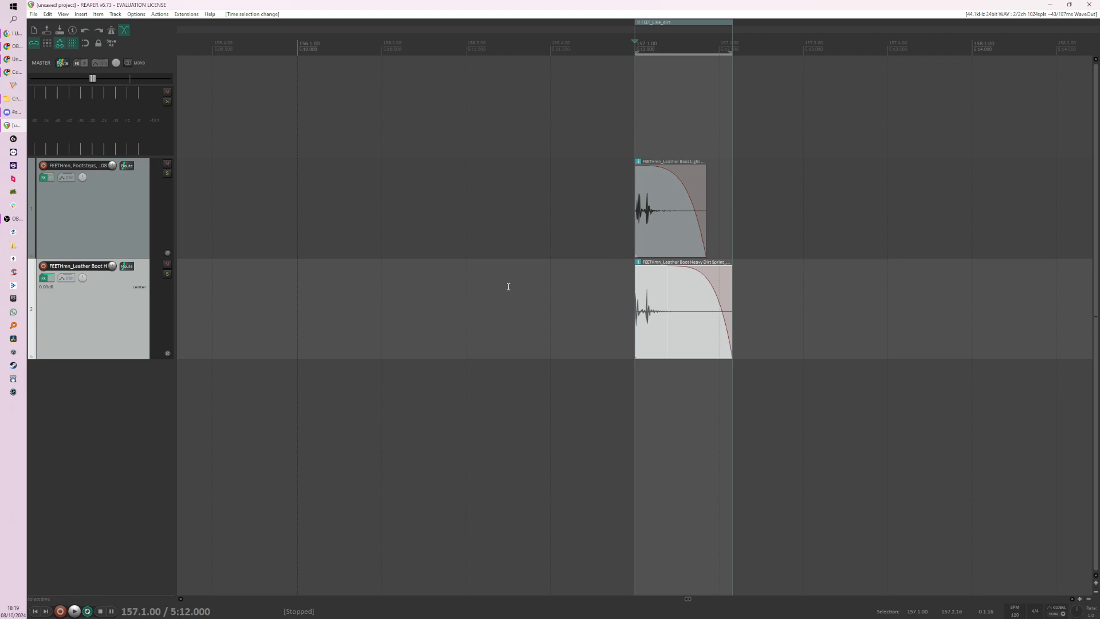
{"action": "scroll", "coordinate": [477, 267], "scroll_direction": "down", "scroll_amount": 3}
{"action": "scroll", "coordinate": [506, 277], "scroll_direction": "down", "scroll_amount": 4}
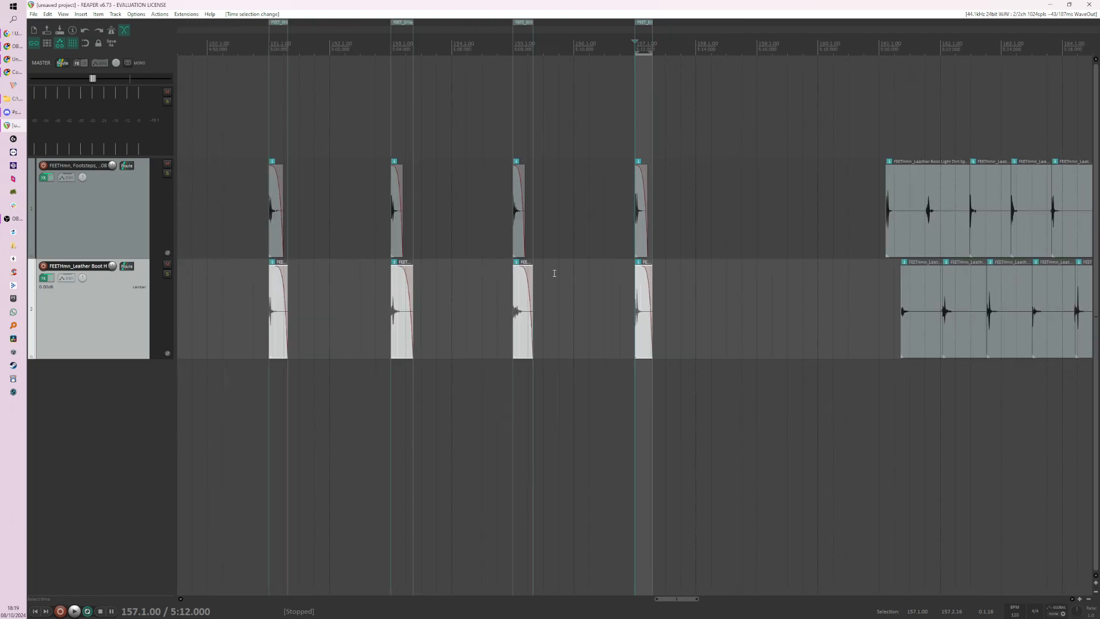
{"action": "scroll", "coordinate": [626, 266], "scroll_direction": "down", "scroll_amount": 5}
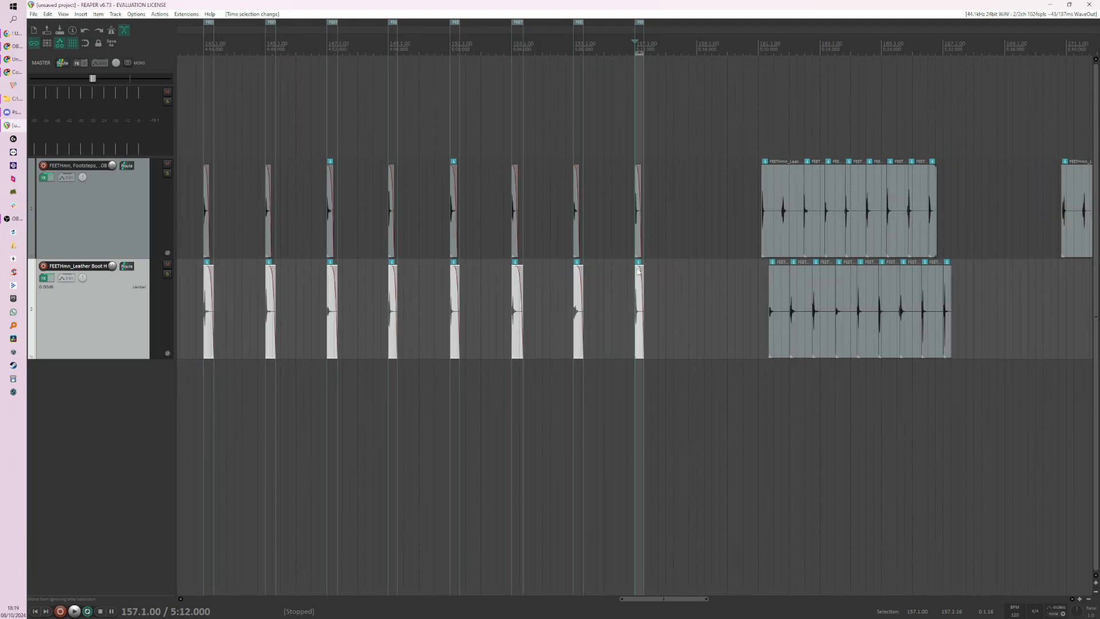
{"action": "left_click_drag", "start_coordinate": [244, 213], "coordinate": [669, 324]}
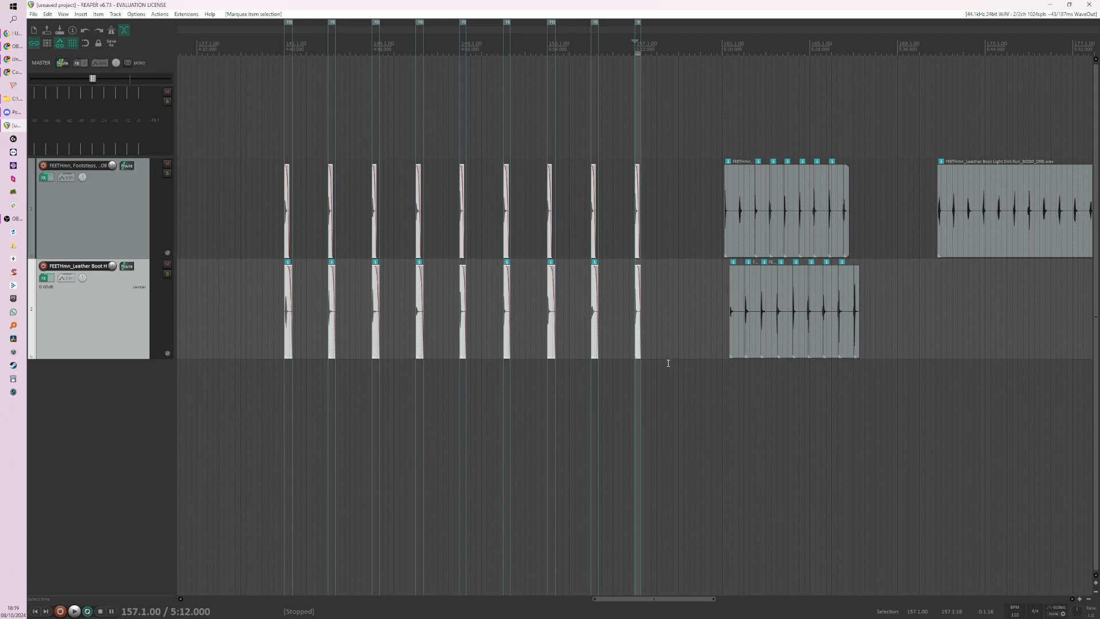
{"action": "scroll", "coordinate": [650, 321], "scroll_direction": "up", "scroll_amount": 8}
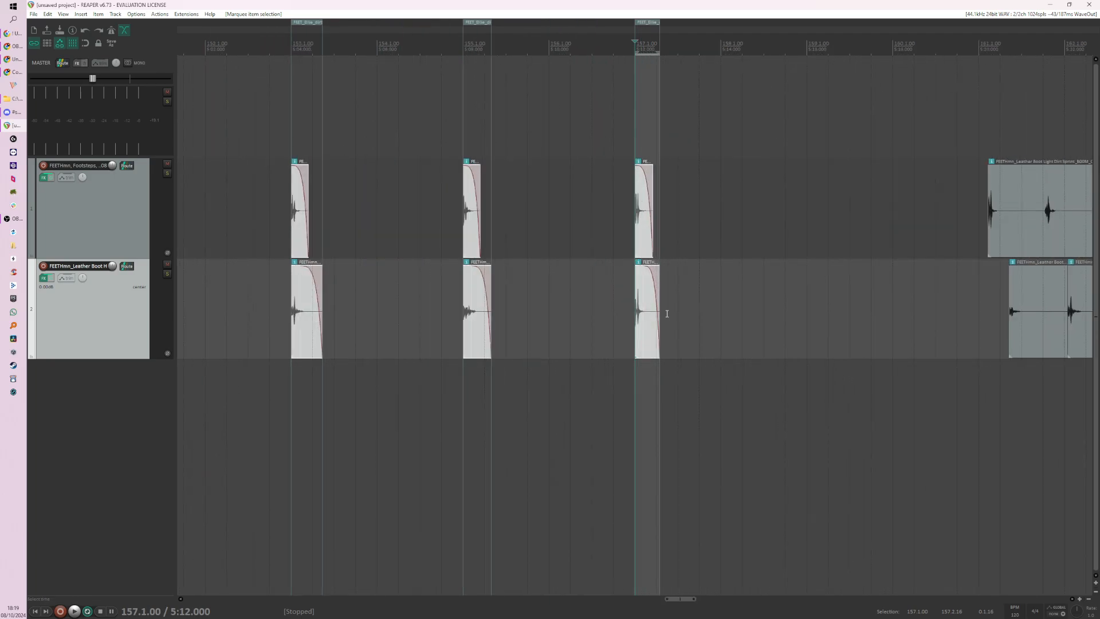
{"action": "scroll", "coordinate": [699, 310], "scroll_direction": "up", "scroll_amount": 4}
{"action": "scroll", "coordinate": [525, 335], "scroll_direction": "down", "scroll_amount": 5}
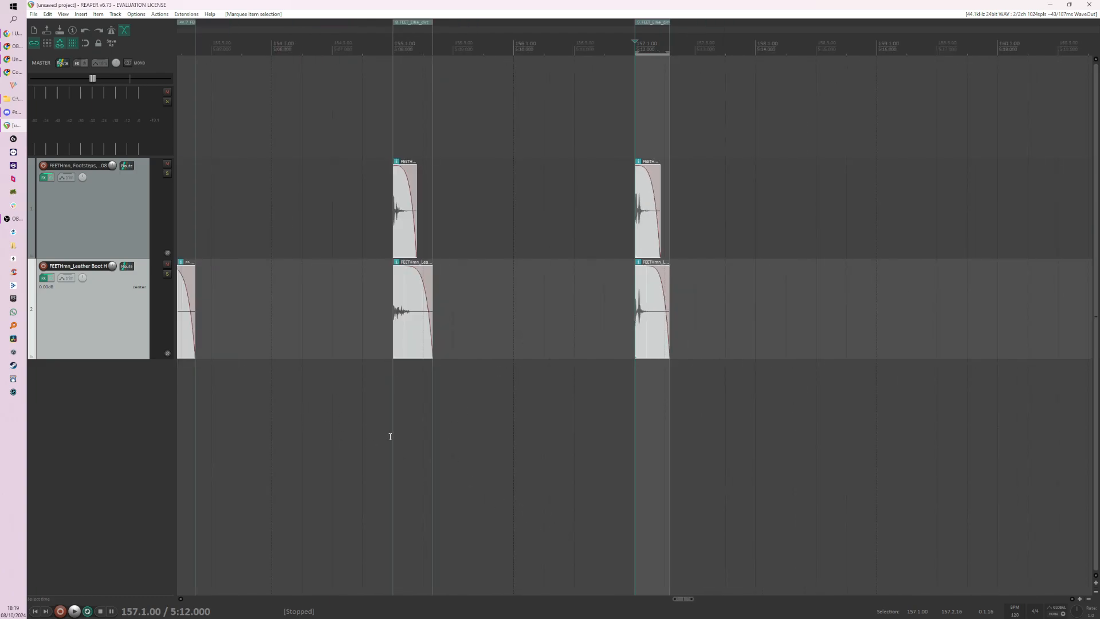
{"action": "scroll", "coordinate": [477, 461], "scroll_direction": "down", "scroll_amount": 3}
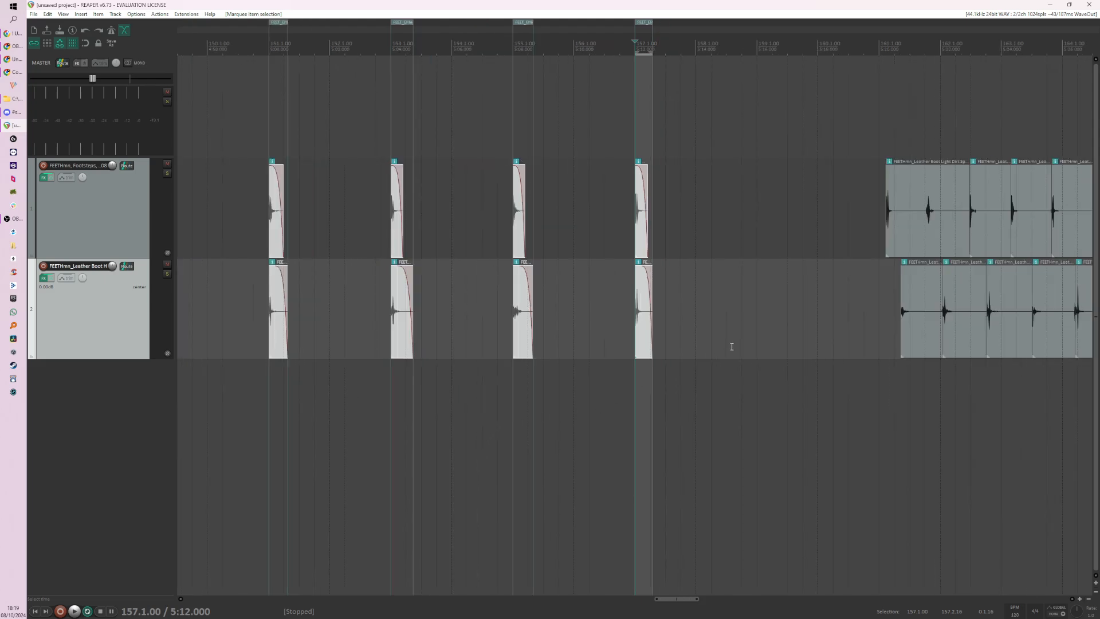
{"action": "scroll", "coordinate": [731, 346], "scroll_direction": "down", "scroll_amount": 2}
{"action": "scroll", "coordinate": [630, 307], "scroll_direction": "up", "scroll_amount": 8}
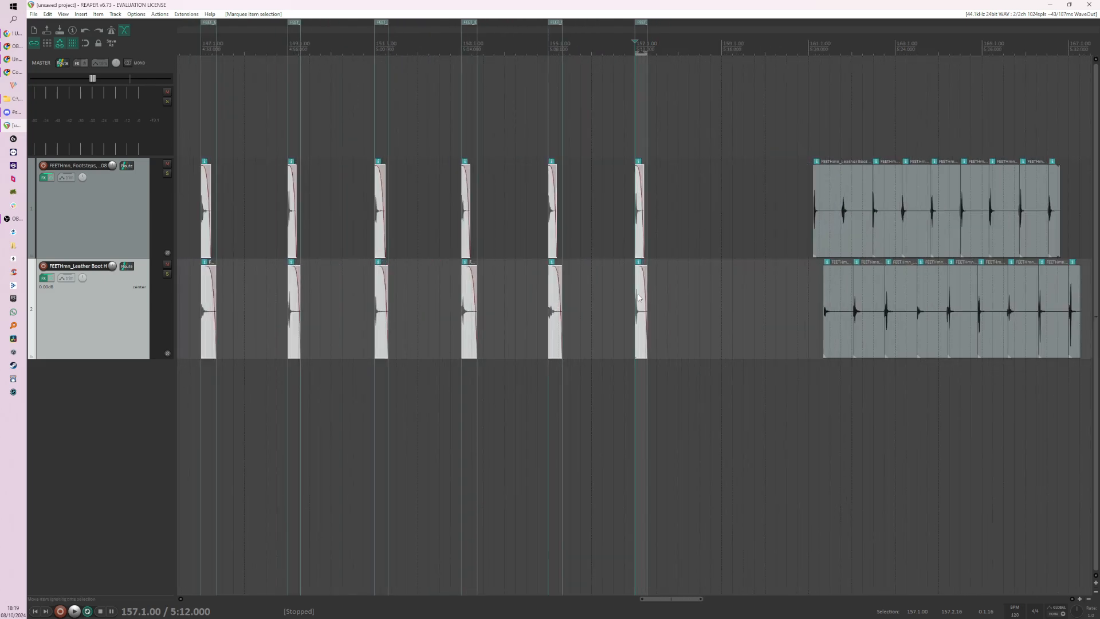
{"action": "scroll", "coordinate": [587, 272], "scroll_direction": "down", "scroll_amount": 3}
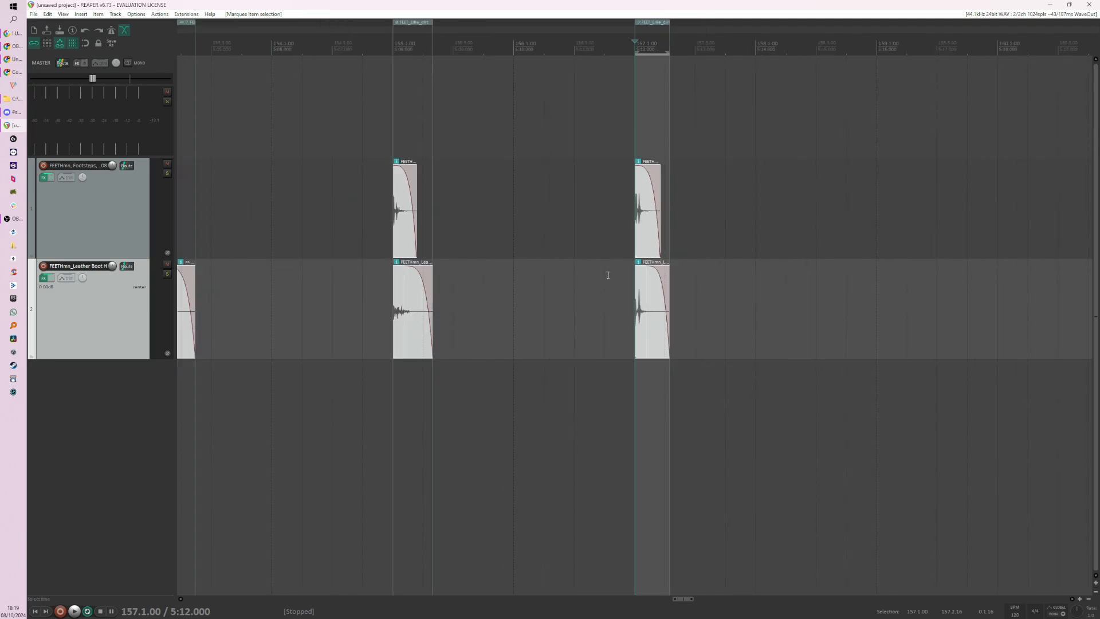
{"action": "scroll", "coordinate": [606, 269], "scroll_direction": "down", "scroll_amount": 4}
{"action": "scroll", "coordinate": [629, 301], "scroll_direction": "up", "scroll_amount": 5}
{"action": "scroll", "coordinate": [606, 261], "scroll_direction": "down", "scroll_amount": 2}
{"action": "scroll", "coordinate": [693, 231], "scroll_direction": "up", "scroll_amount": 6}
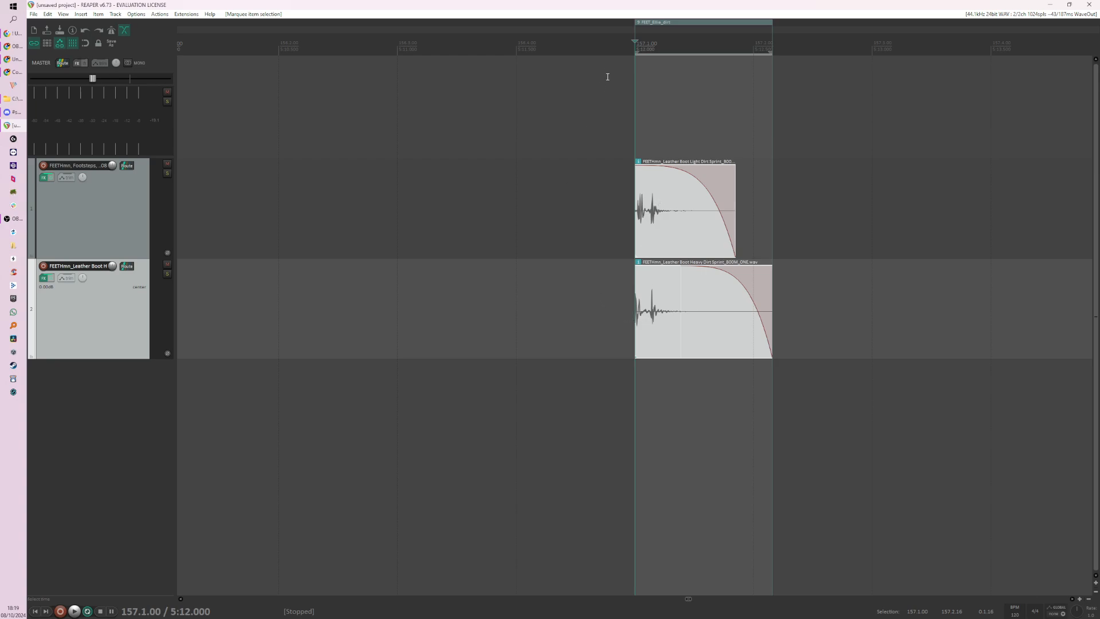
{"action": "scroll", "coordinate": [775, 191], "scroll_direction": "down", "scroll_amount": 10}
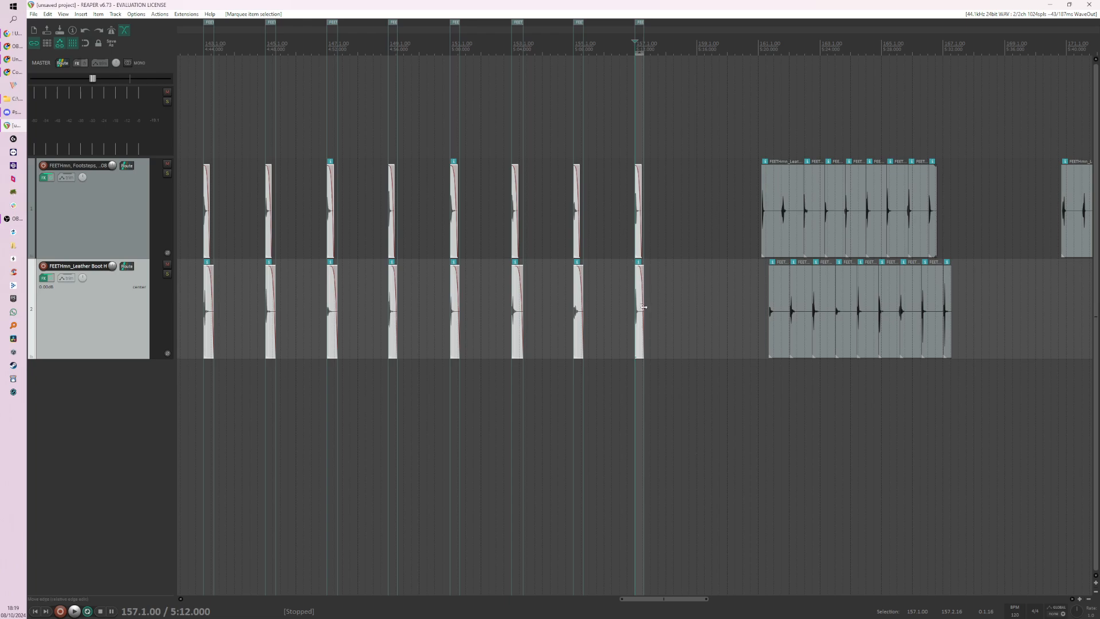
{"action": "scroll", "coordinate": [656, 333], "scroll_direction": "up", "scroll_amount": 2}
{"action": "scroll", "coordinate": [657, 333], "scroll_direction": "up", "scroll_amount": 2}
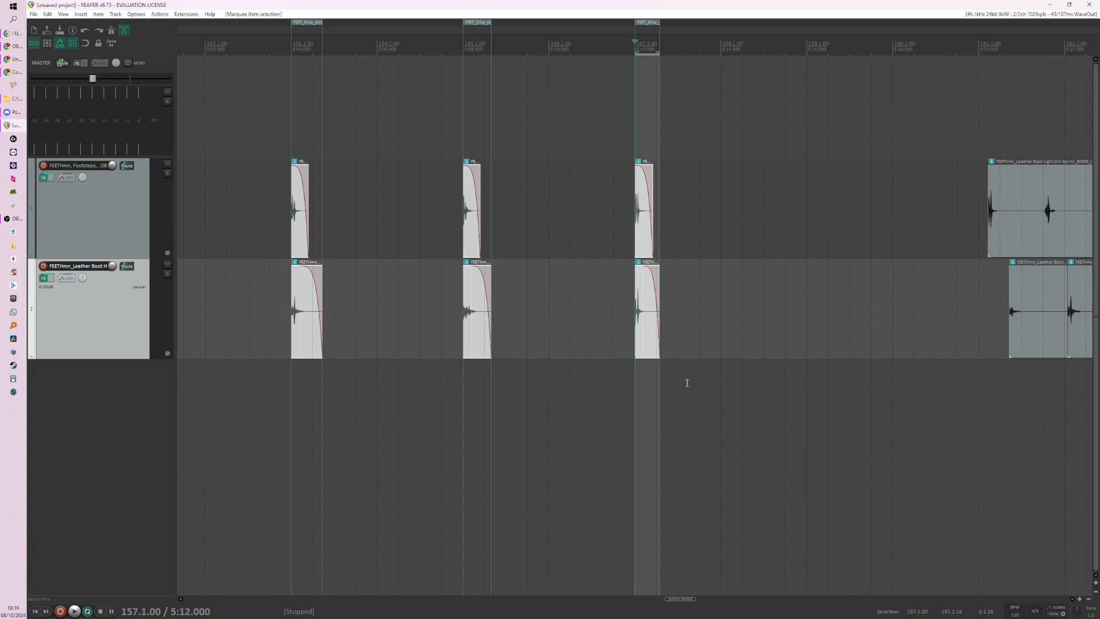
{"action": "scroll", "coordinate": [687, 383], "scroll_direction": "down", "scroll_amount": 3}
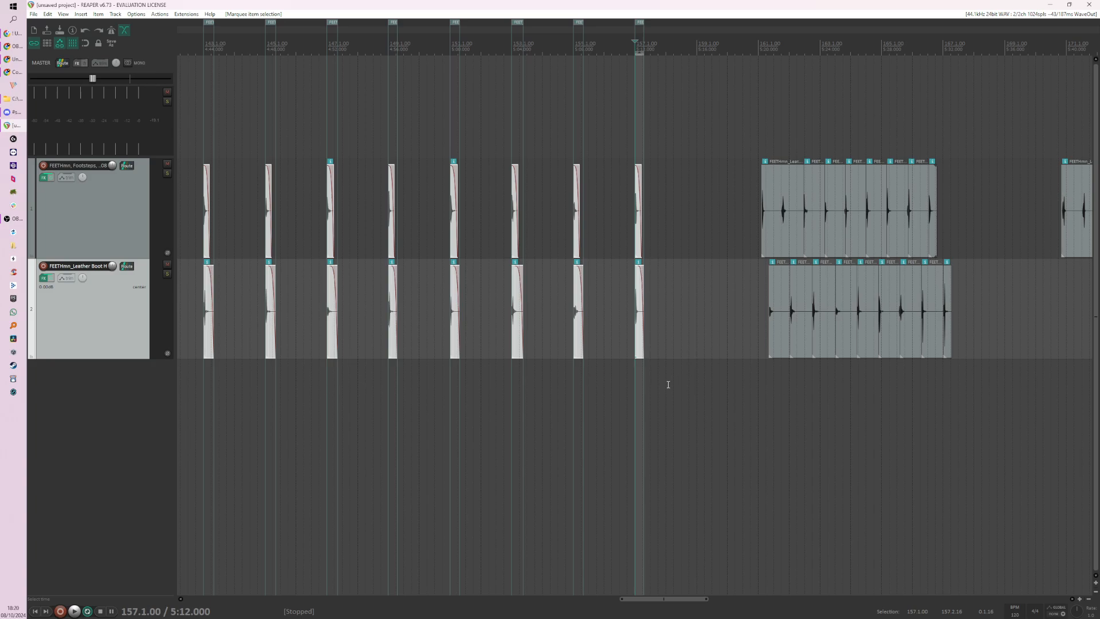
{"action": "scroll", "coordinate": [668, 384], "scroll_direction": "down", "scroll_amount": 1}
{"action": "scroll", "coordinate": [657, 298], "scroll_direction": "up", "scroll_amount": 2}
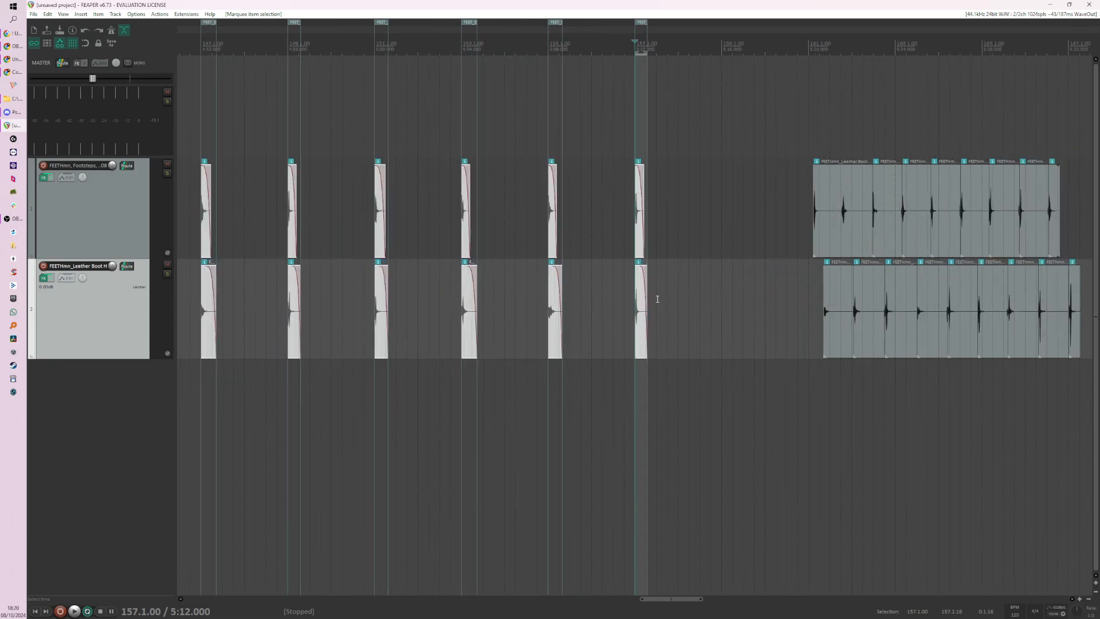
{"action": "scroll", "coordinate": [657, 299], "scroll_direction": "up", "scroll_amount": 2}
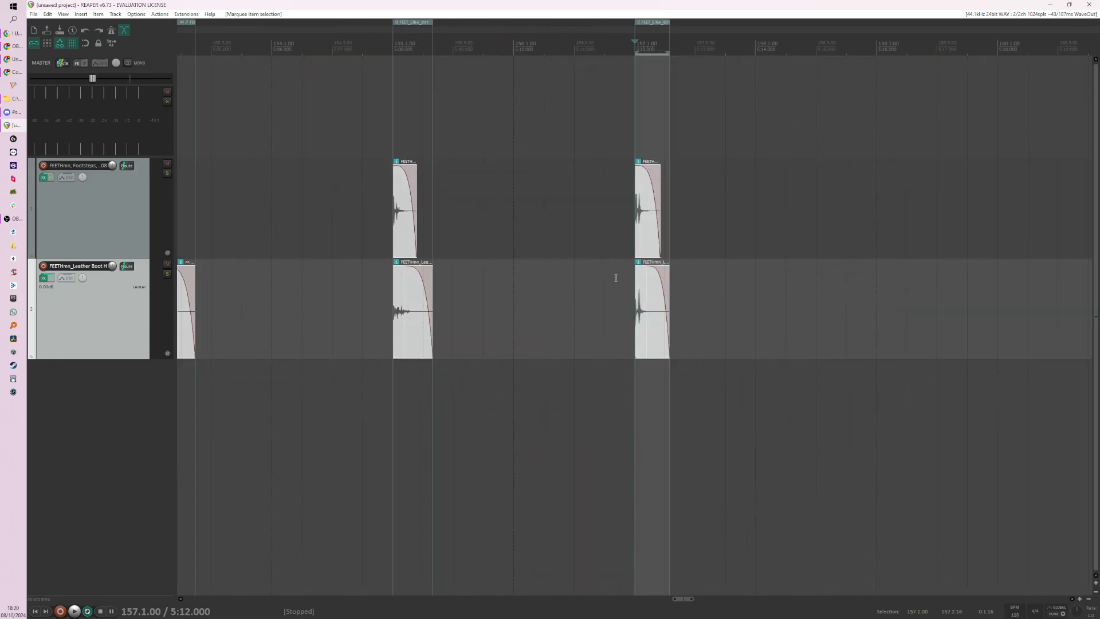